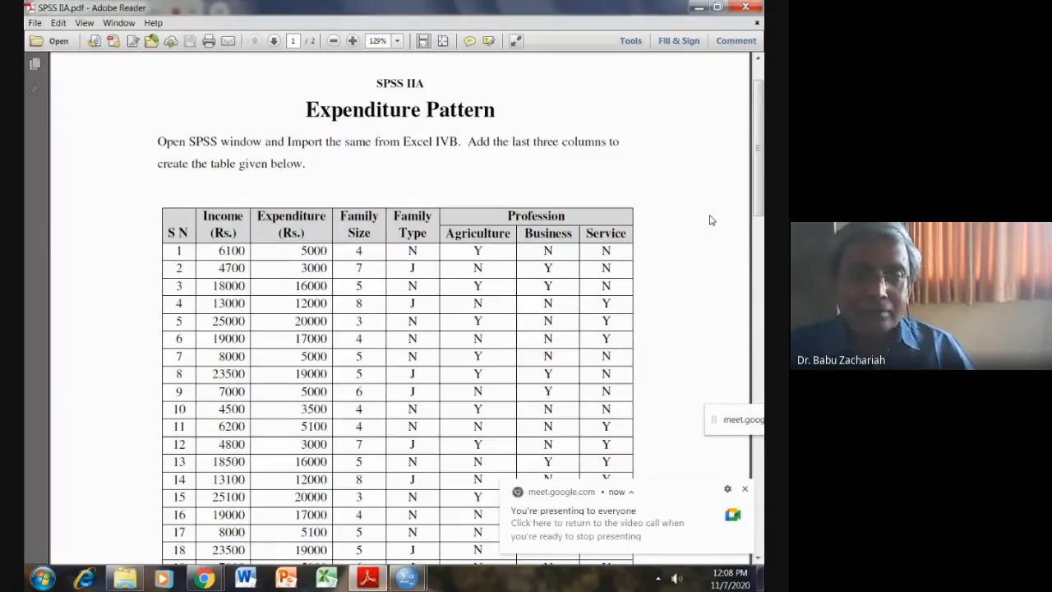
Step: Examine the Expenditure Pattern table in the PDF, from its column headings down to the family type legend
scroll(232, 250, down, 10)
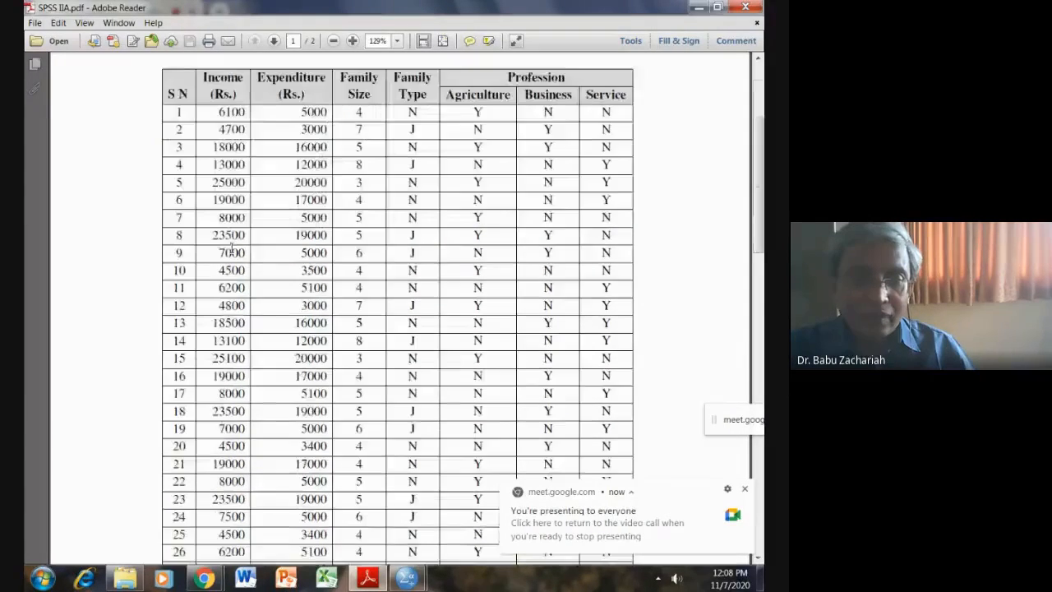
scroll(241, 220, up, 3)
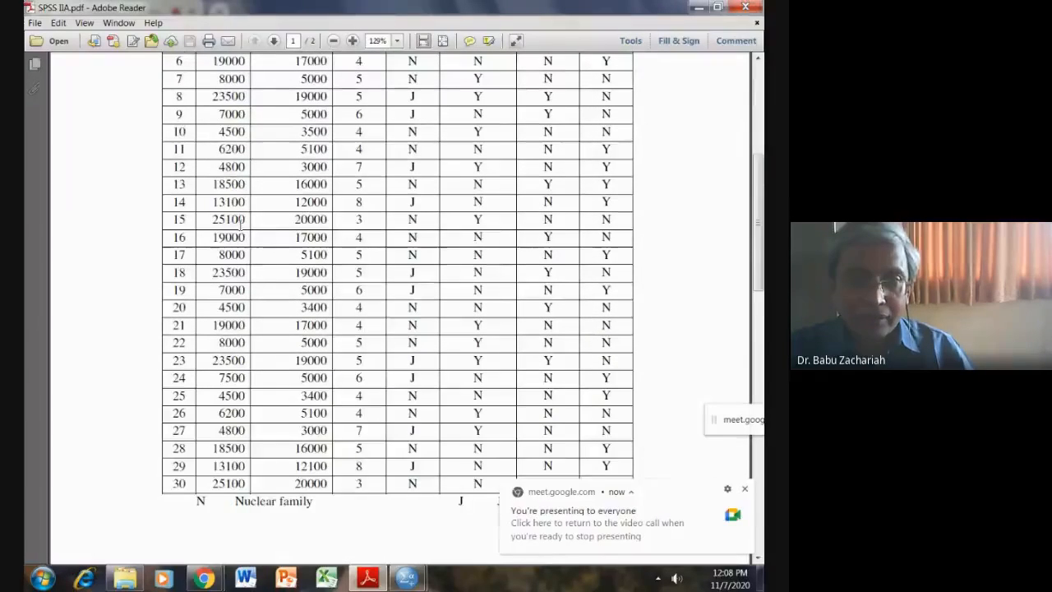
scroll(241, 220, up, 3)
scroll(307, 490, down, 3)
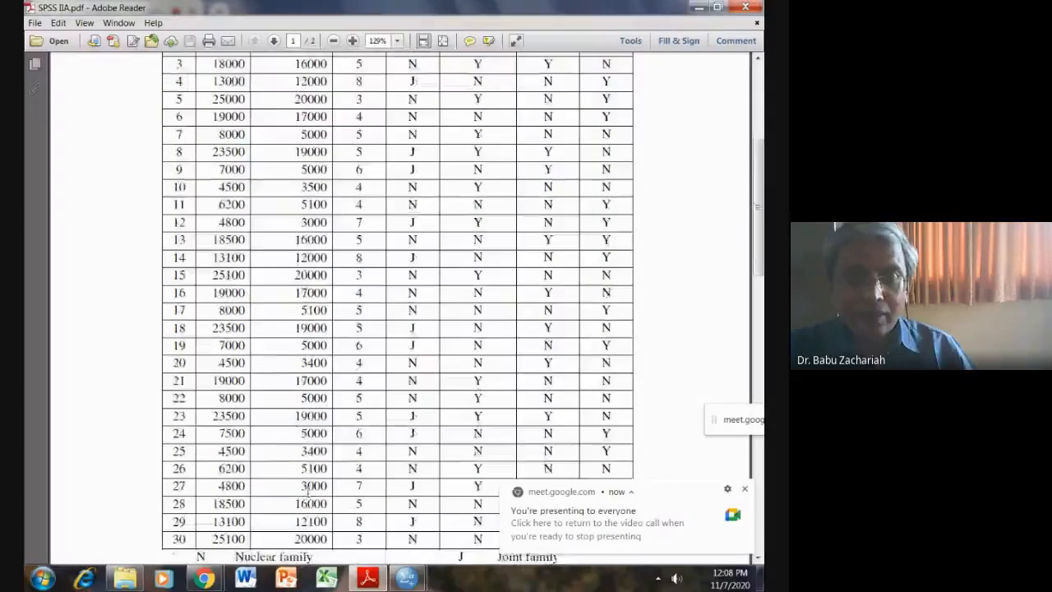
scroll(308, 491, up, 7)
scroll(329, 452, down, 3)
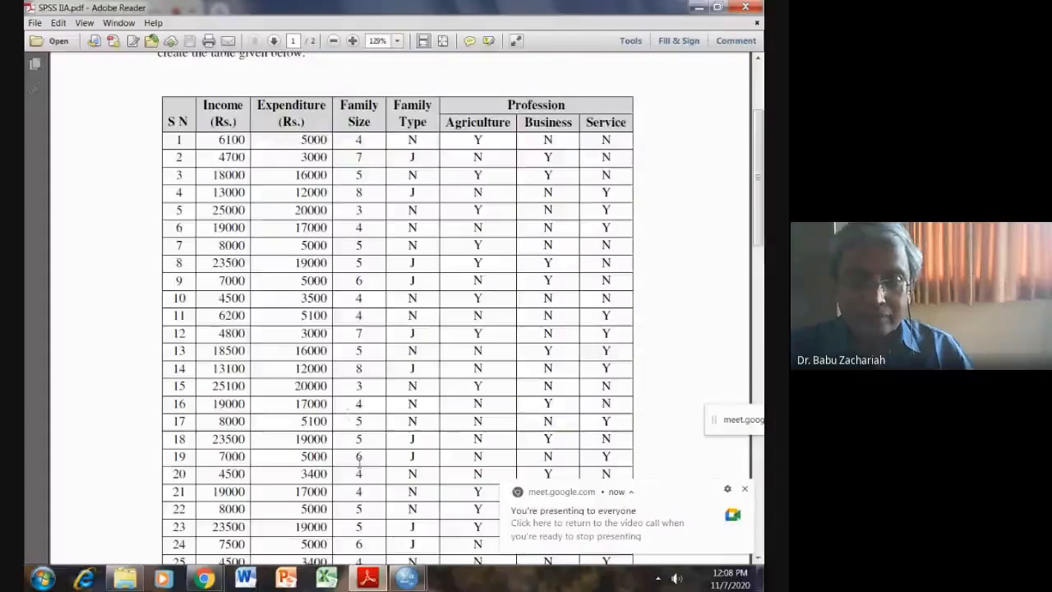
scroll(359, 462, down, 6)
scroll(360, 463, up, 6)
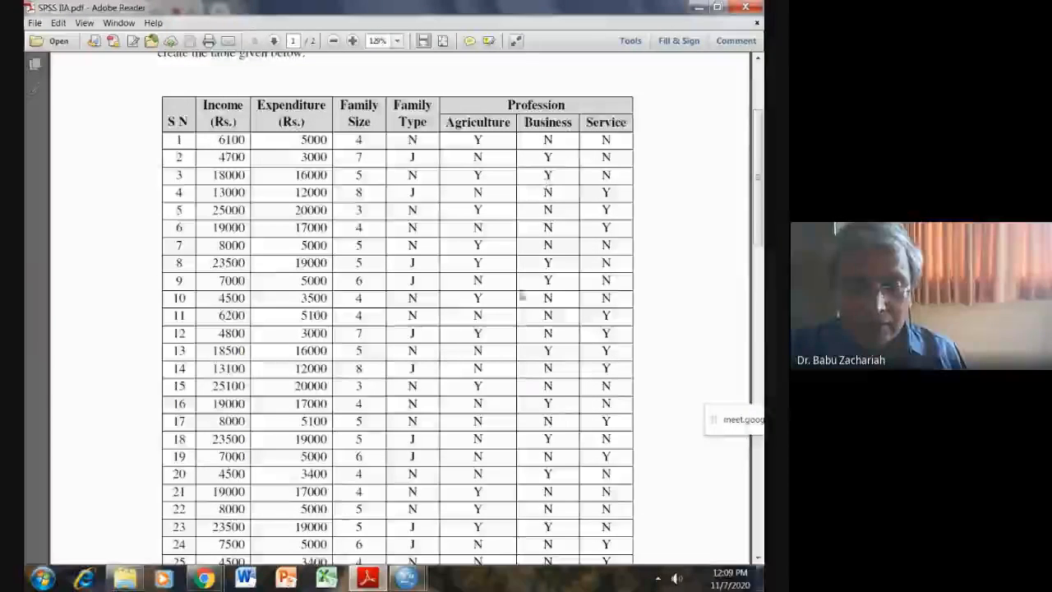
Step: Switch to the SPSS IIA.sav Data Editor and review its variable definitions and data rows
mouse_move(420, 581)
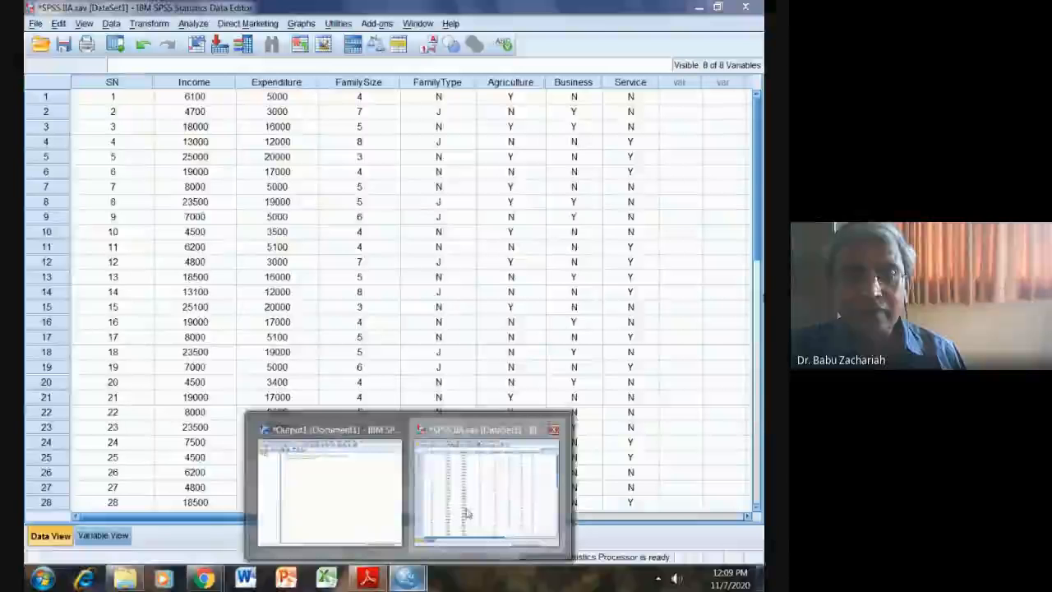
click(466, 514)
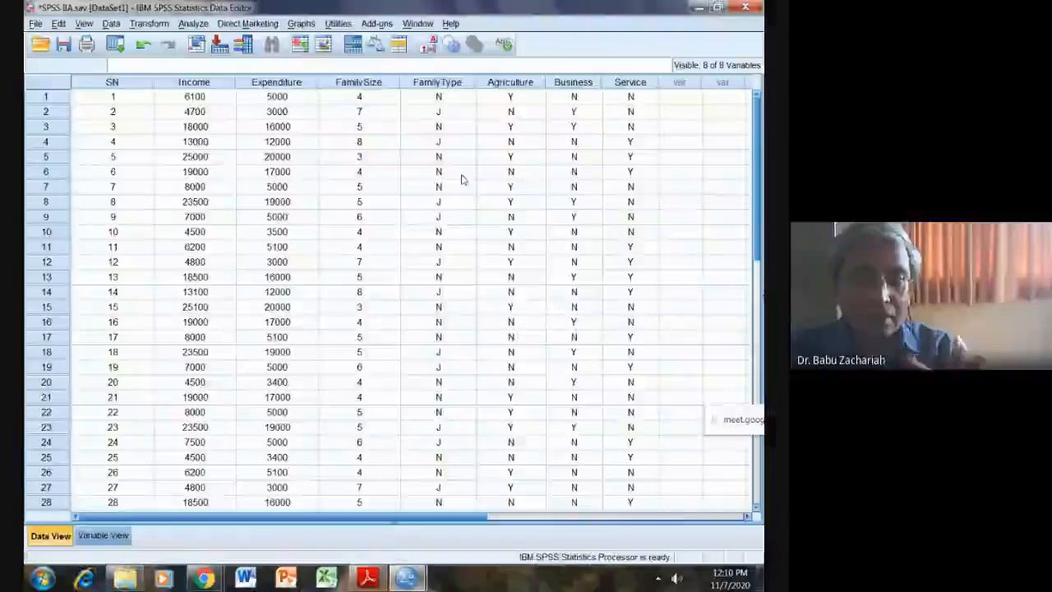
click(104, 535)
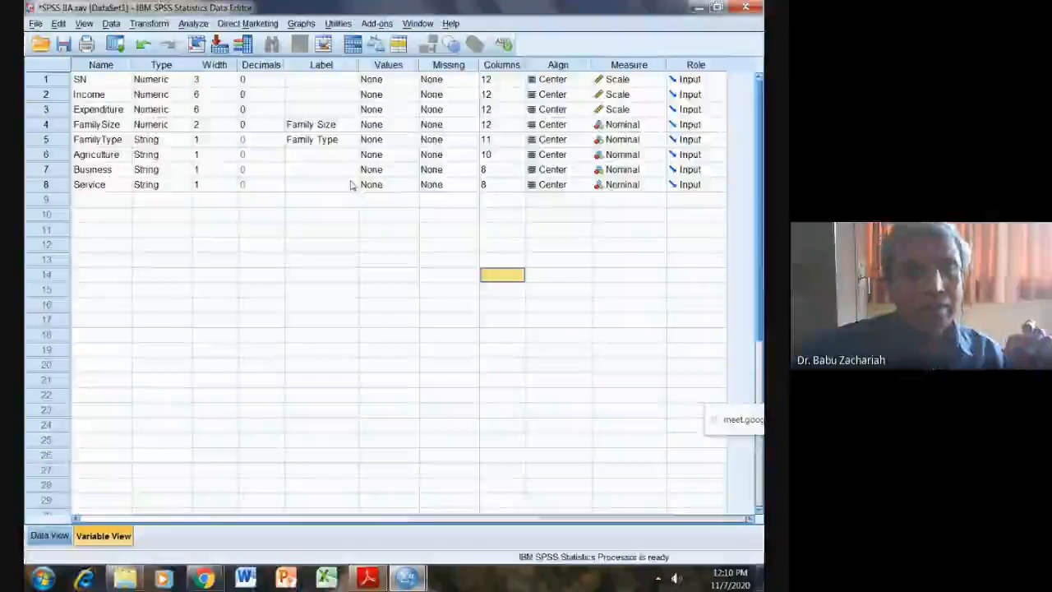
click(47, 535)
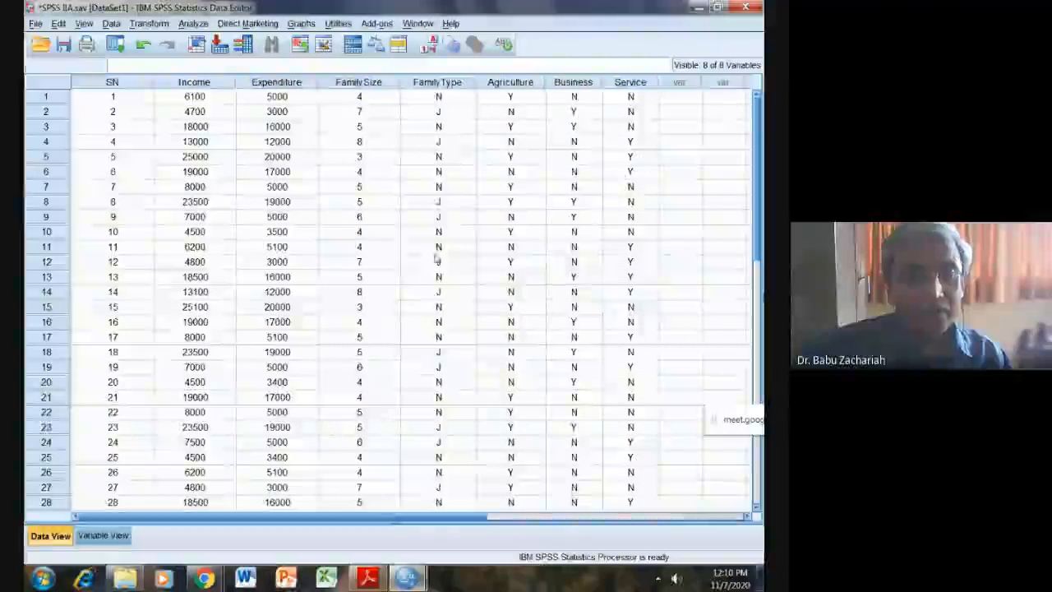
Step: Add a value label to the FamilyType variable that defines J as "Joint"
key(ctrl+t)
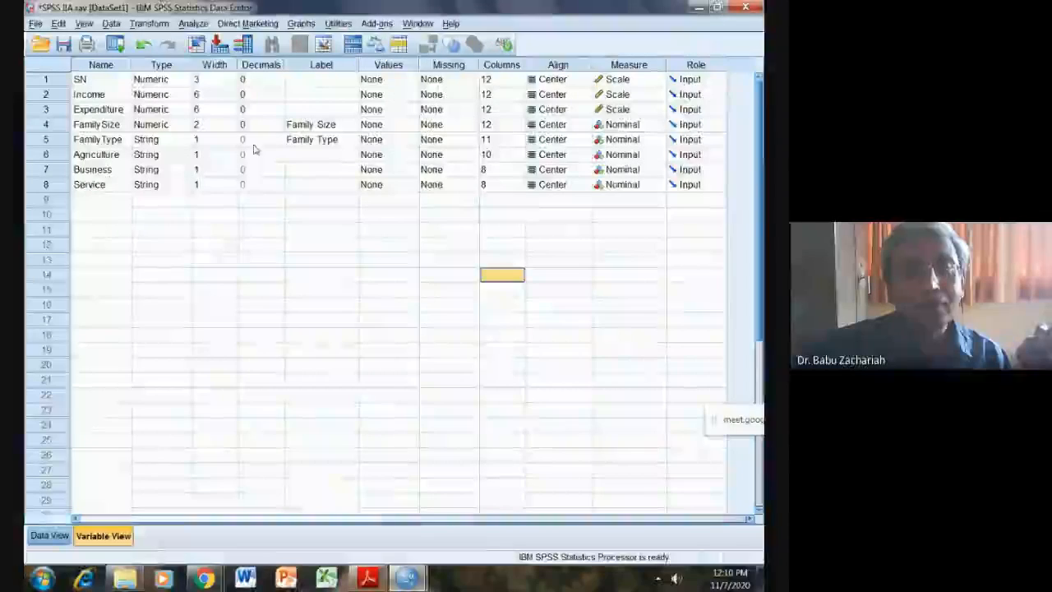
click(395, 140)
click(414, 140)
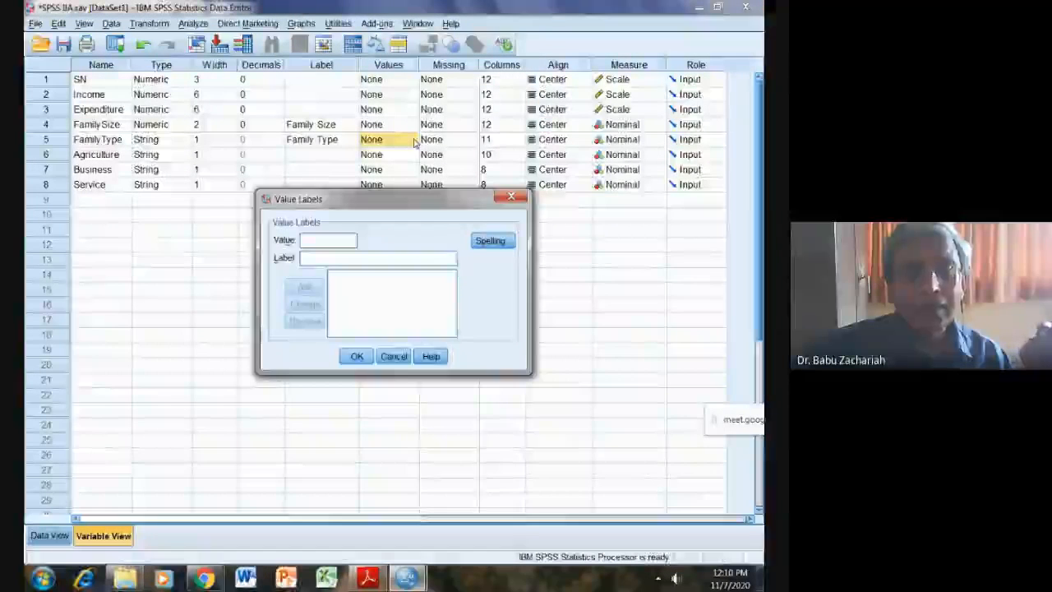
click(331, 240)
text(1)
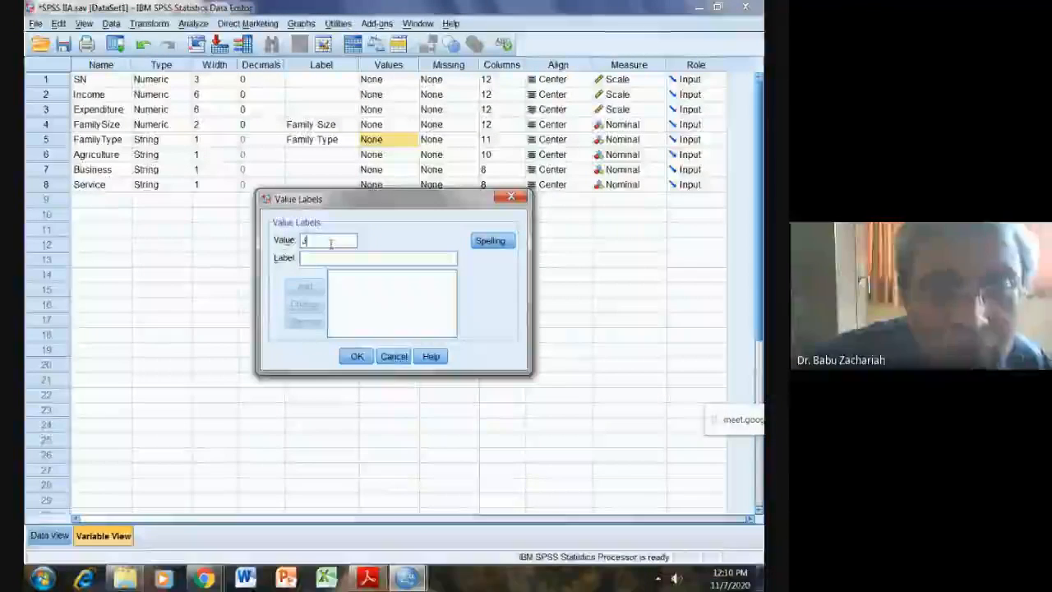
click(317, 258)
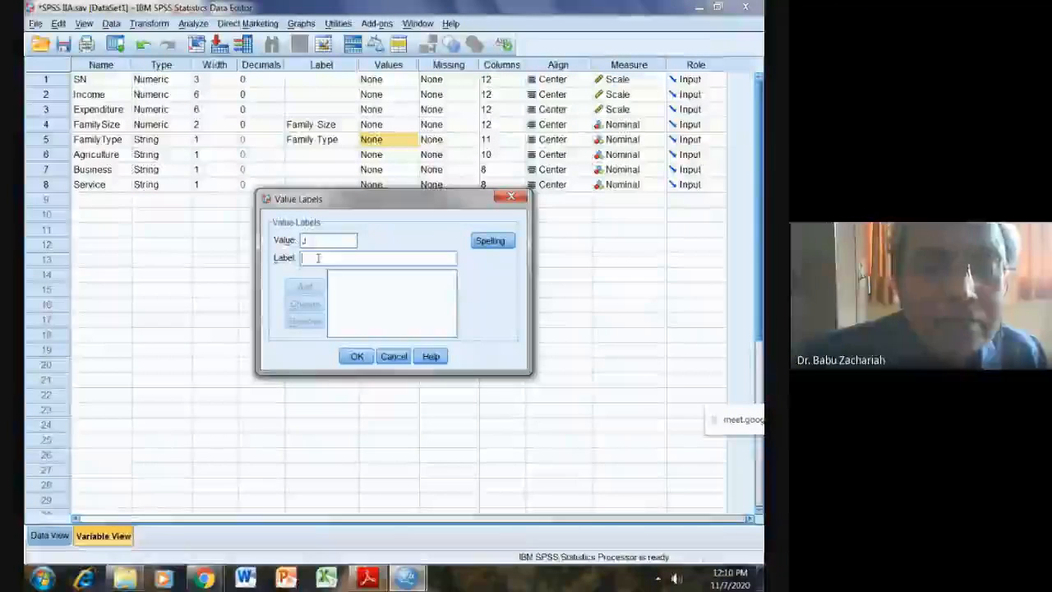
text(Joi)
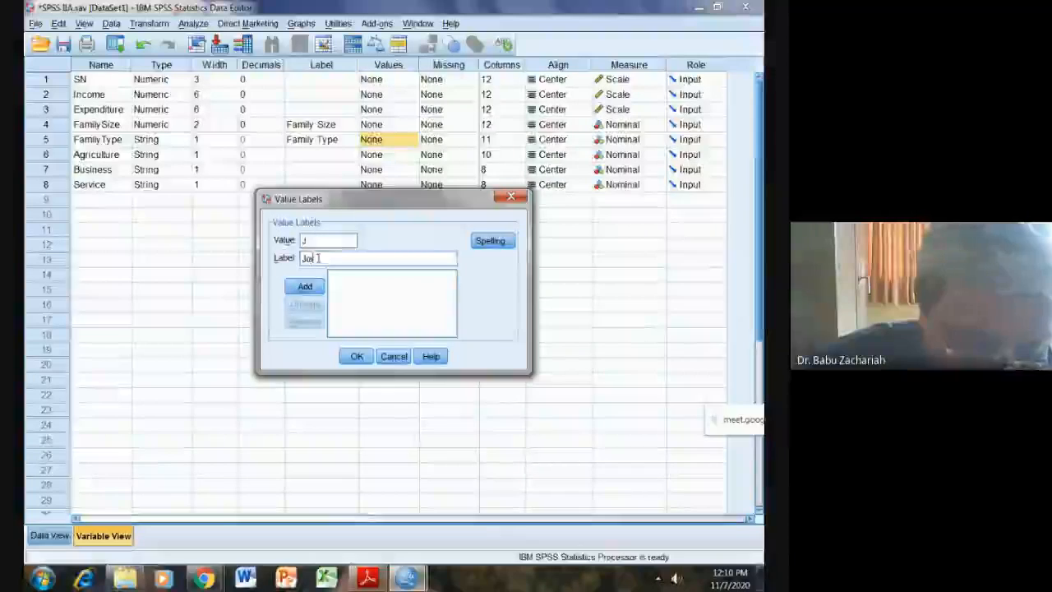
text(nt)
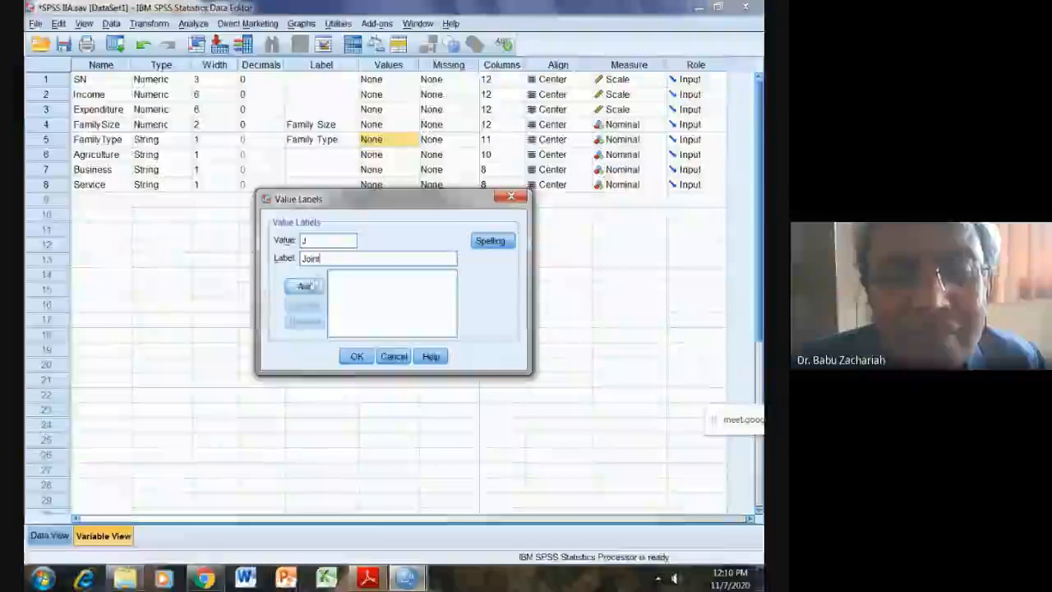
click(305, 286)
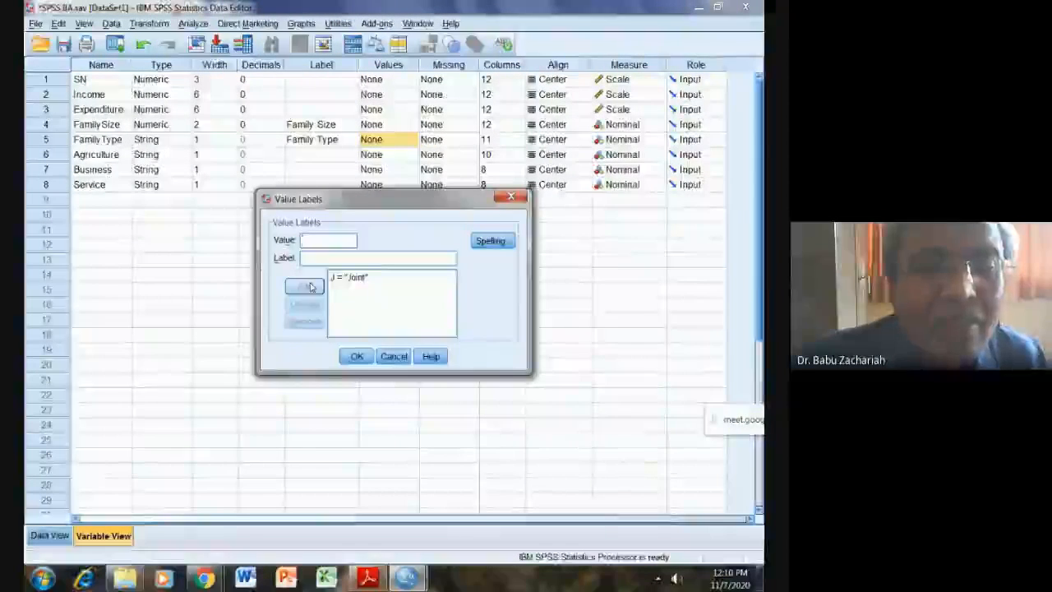
Step: Add the value label N as "Nuclear" for FamilyType and apply the variable's labels
click(315, 239)
text(N)
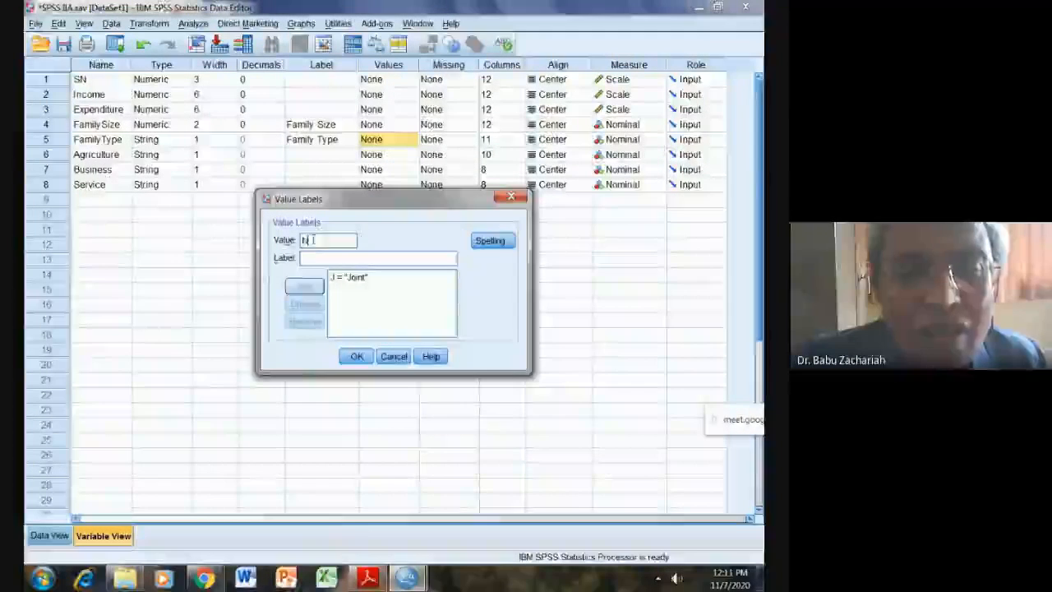
click(308, 256)
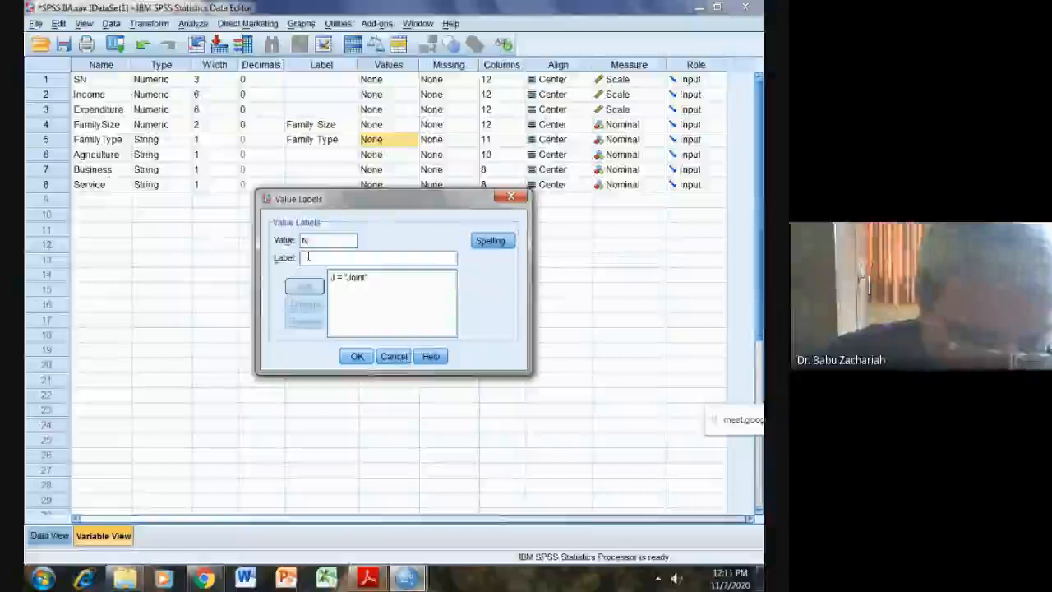
text(Nucl)
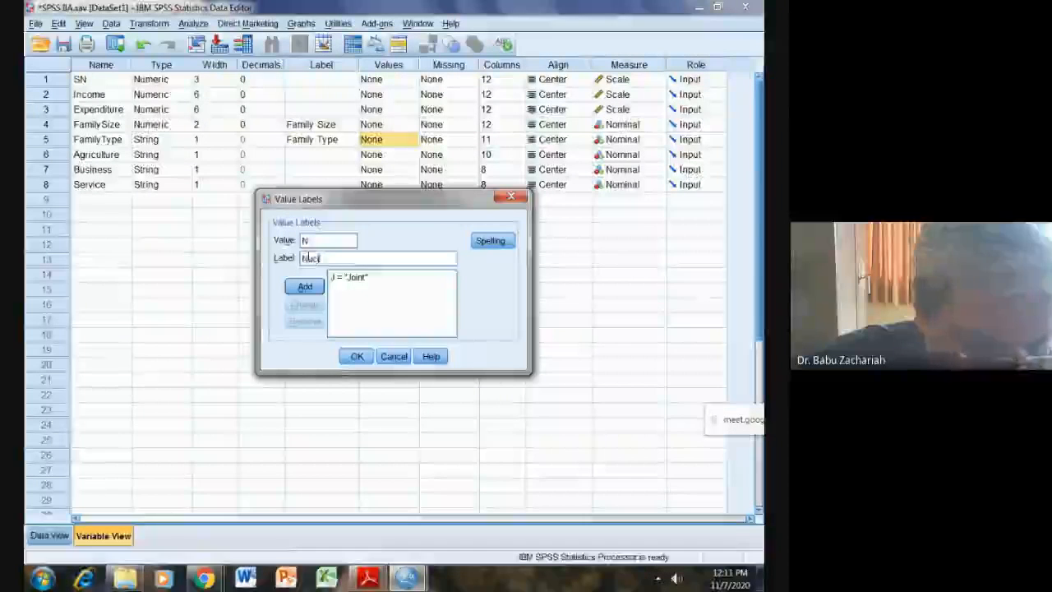
text(ear)
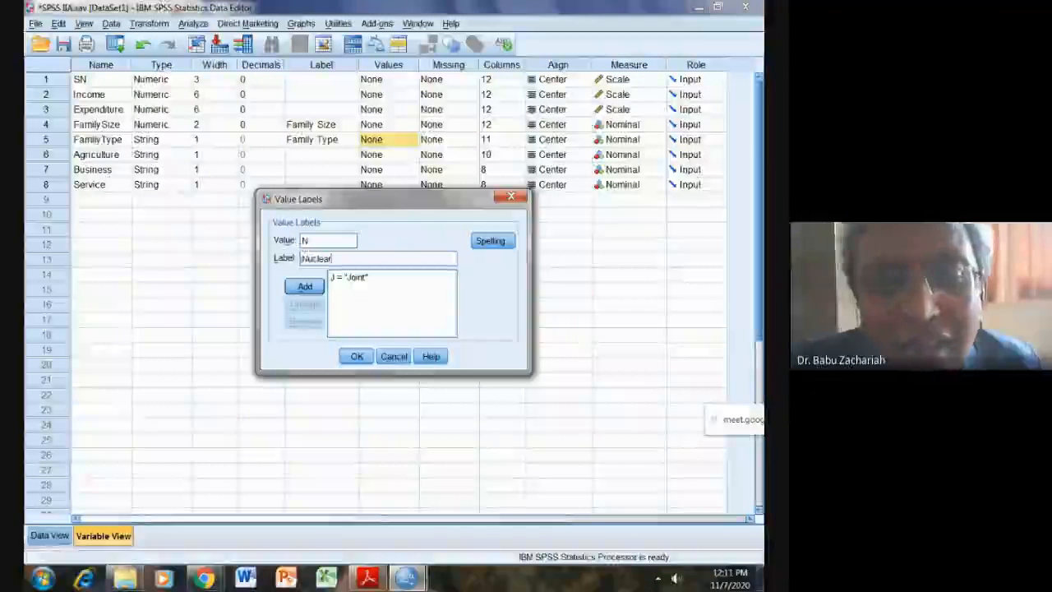
click(305, 286)
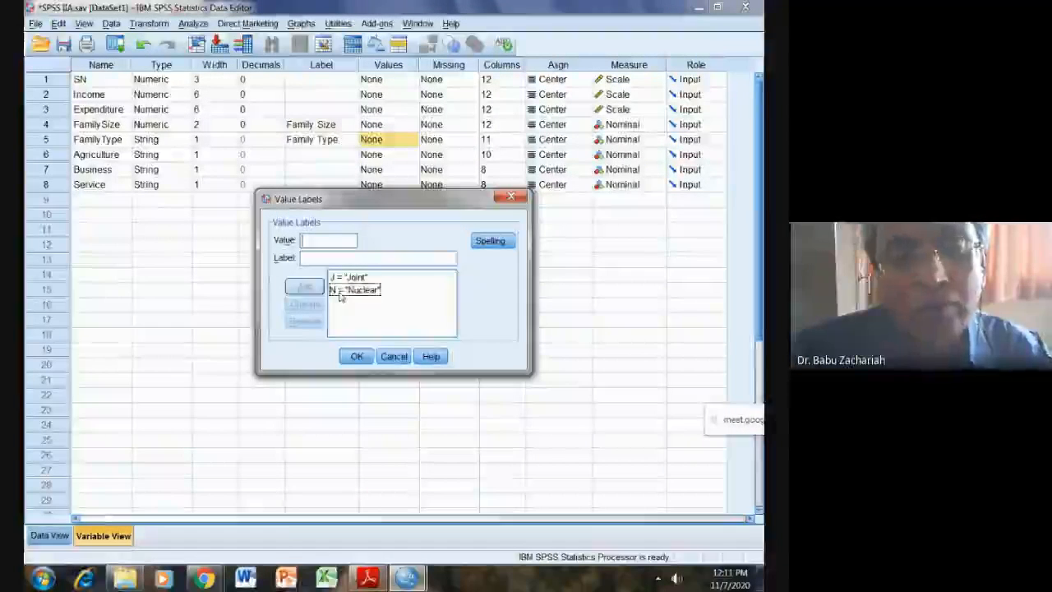
click(356, 356)
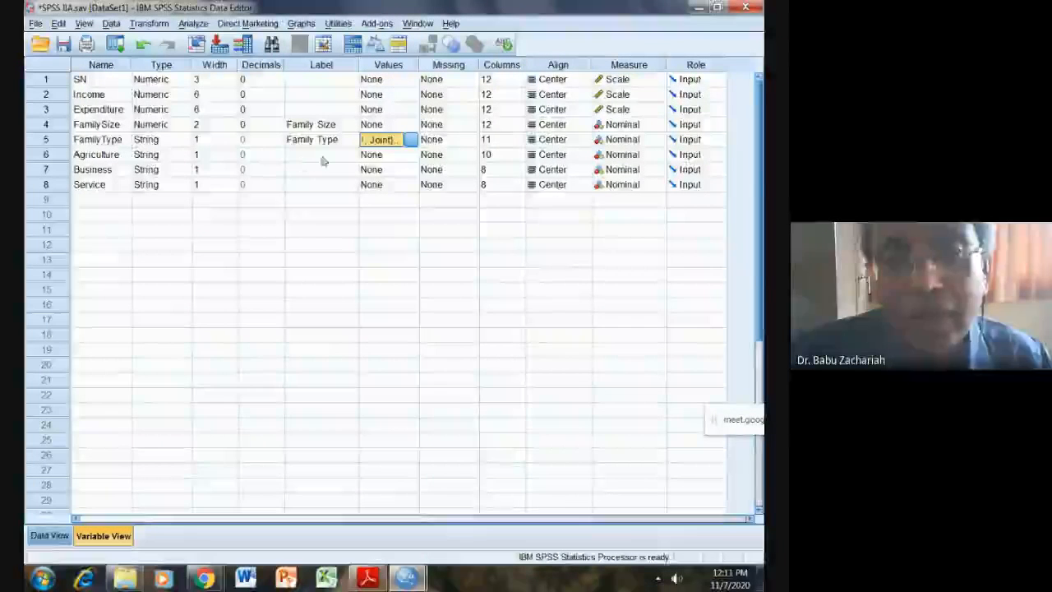
Step: Add a value label to the Agriculture variable that defines Y as "Yes"
click(411, 155)
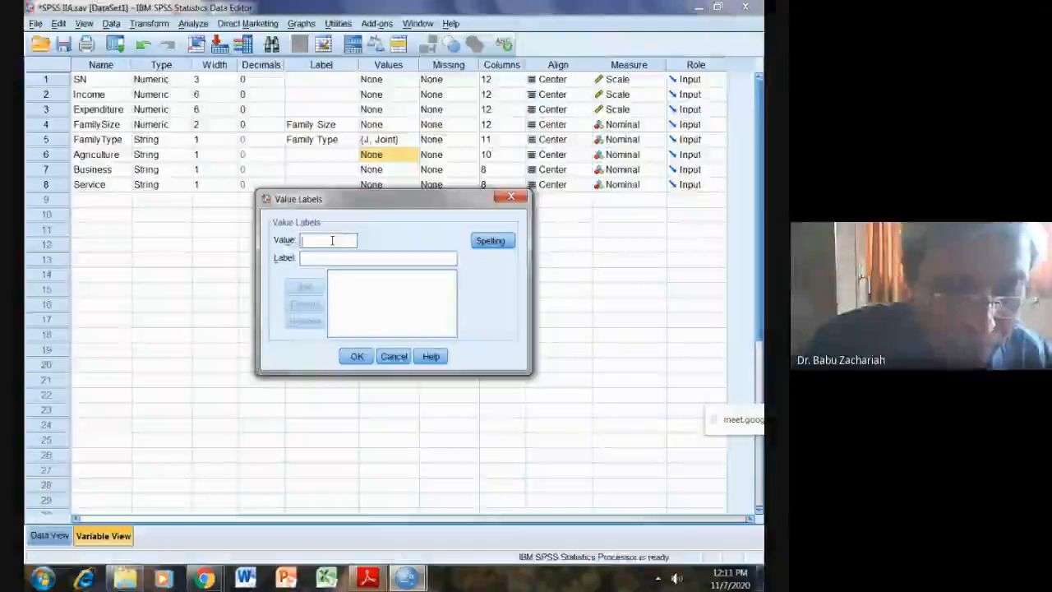
text(Y)
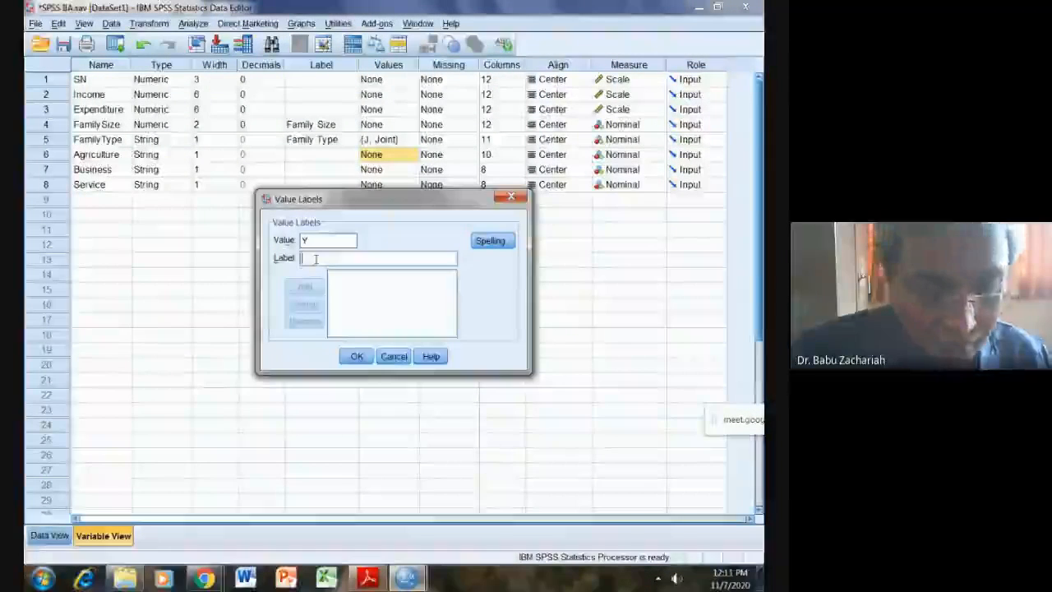
click(316, 259)
text(Yes)
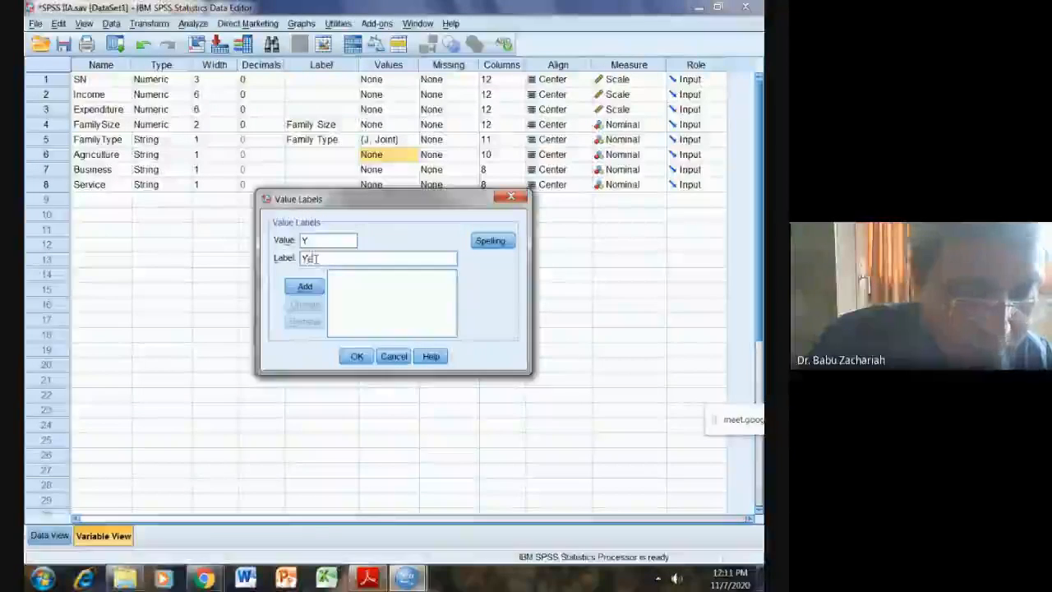
click(305, 287)
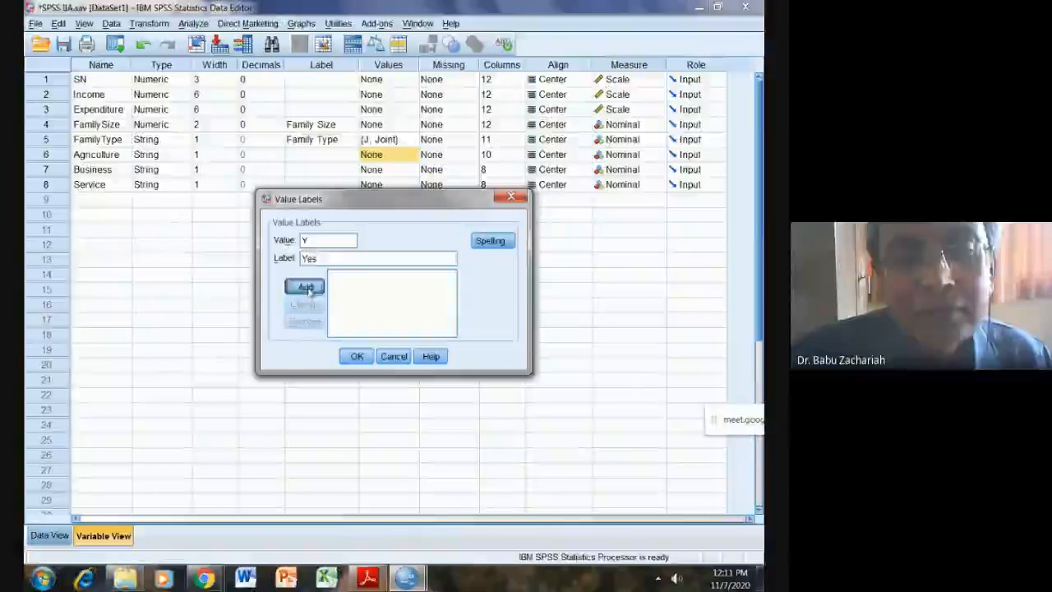
Step: Add the value label N as "No" for Agriculture and apply the variable's labels
text(N)
click(307, 259)
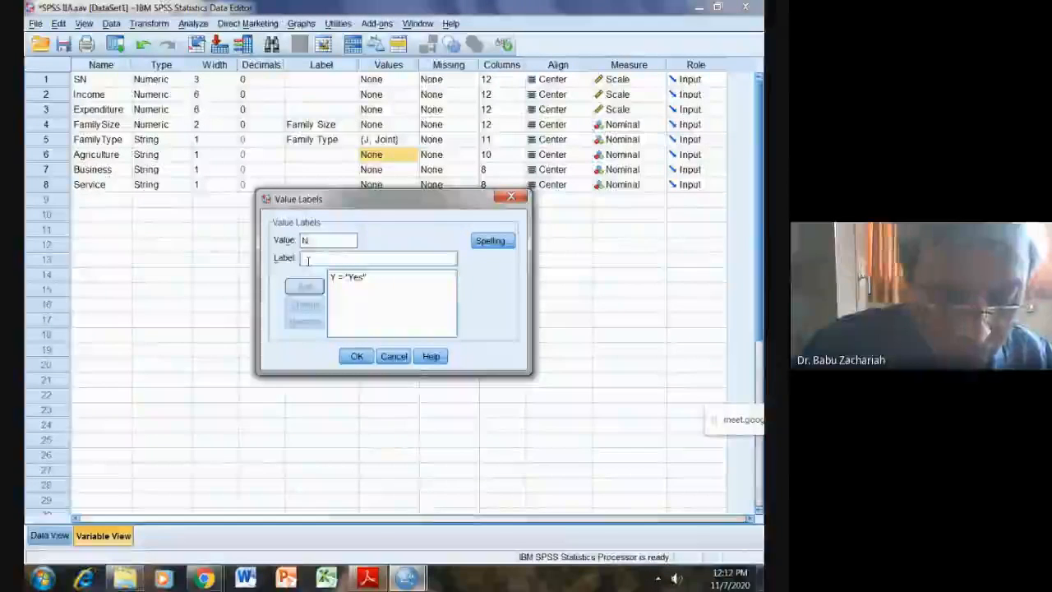
text(No)
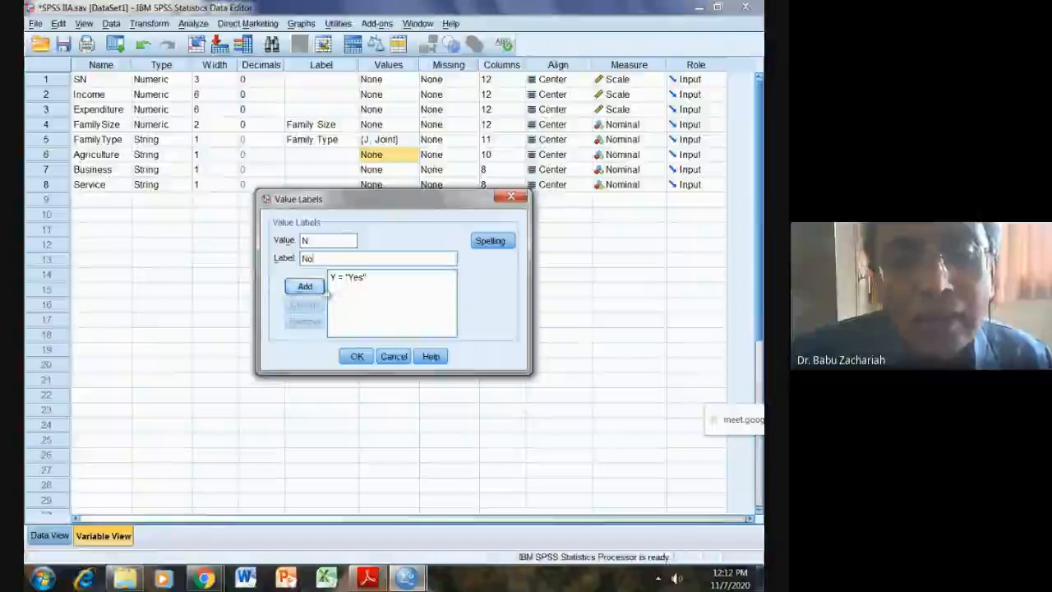
click(315, 289)
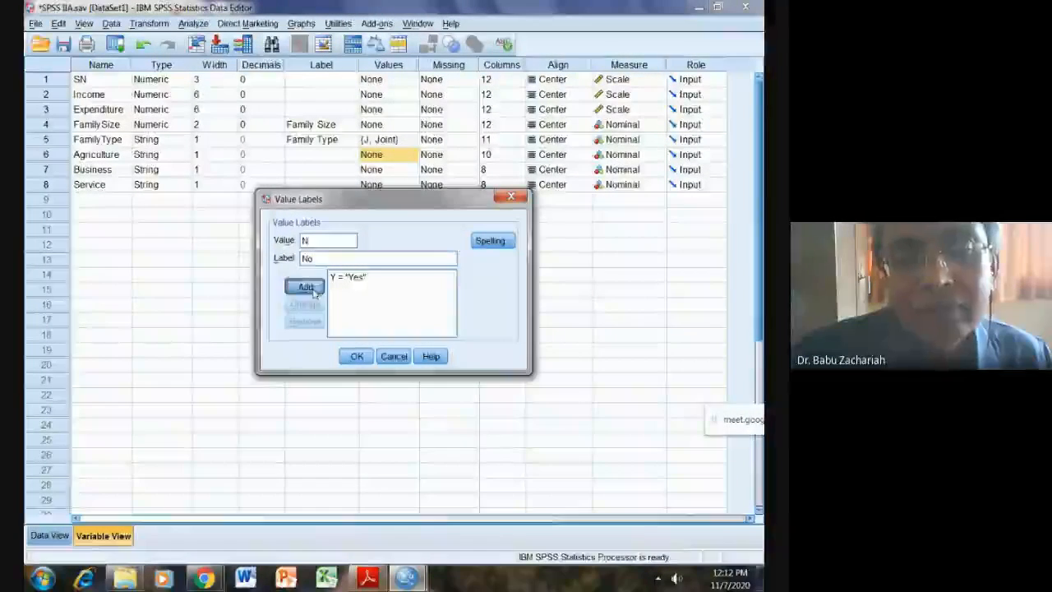
click(355, 357)
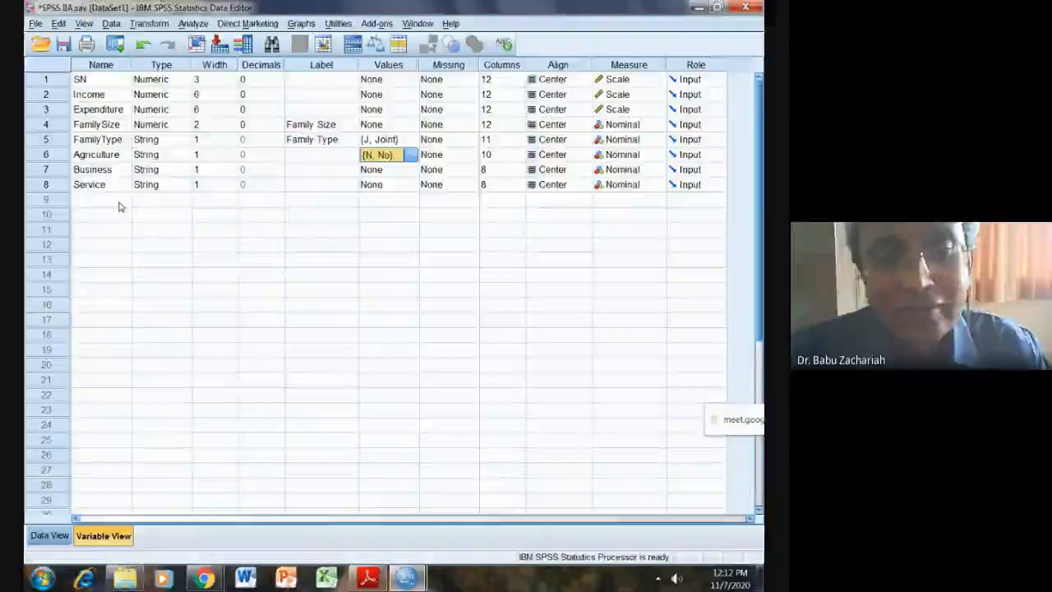
Step: Copy the value labels of the Agriculture variable to the Business and Service variables
click(400, 214)
click(397, 156)
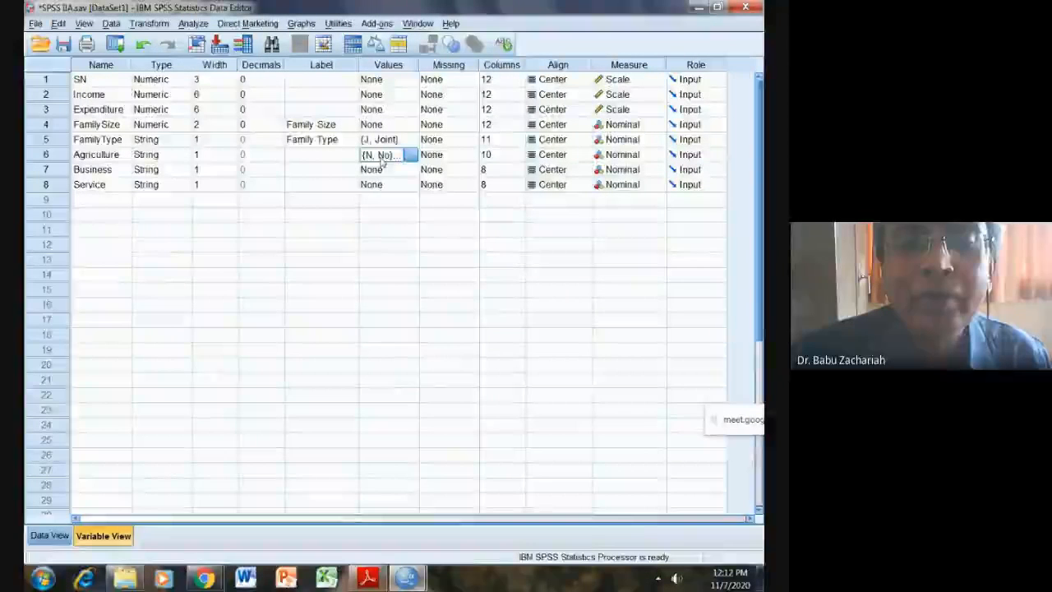
click(387, 232)
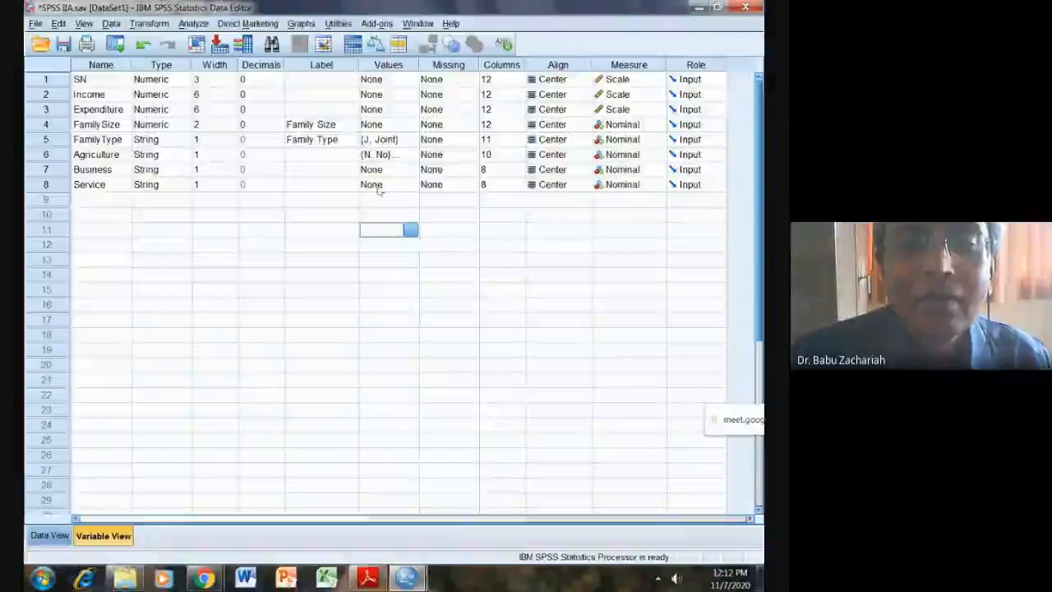
right_click(401, 159)
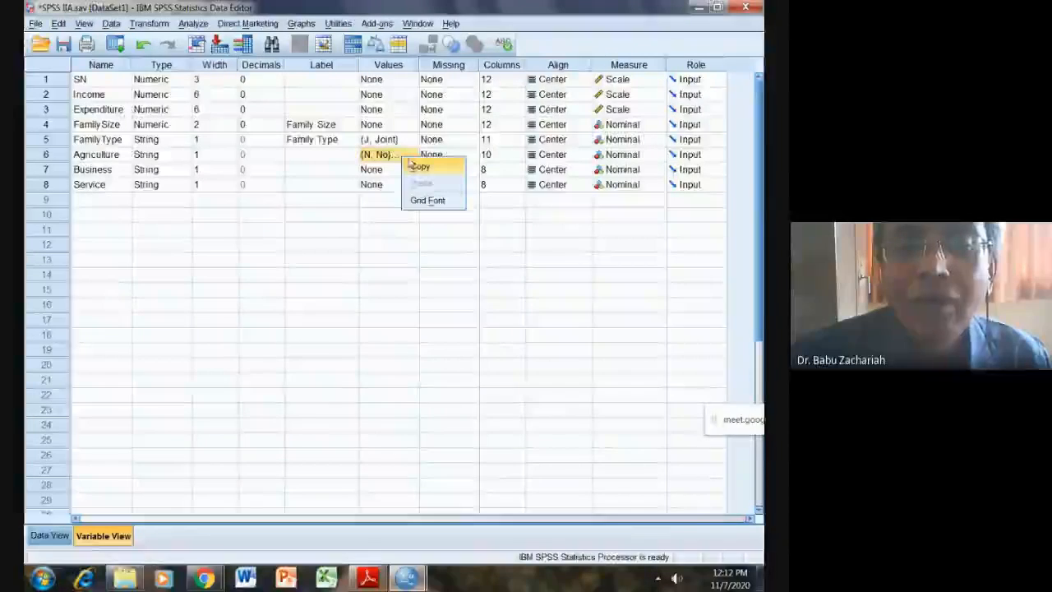
click(415, 167)
click(395, 173)
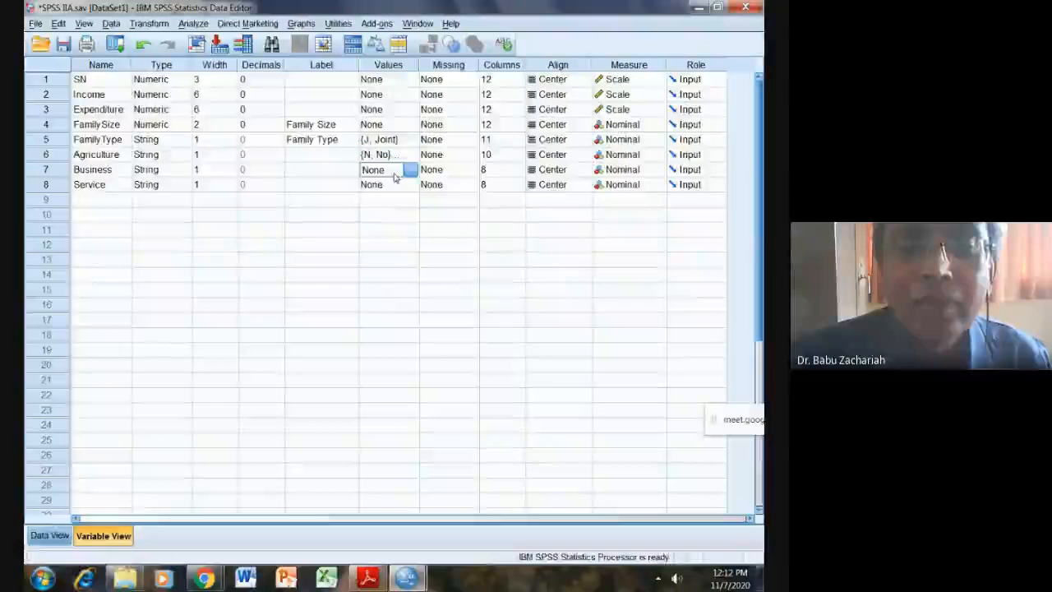
right_click(394, 174)
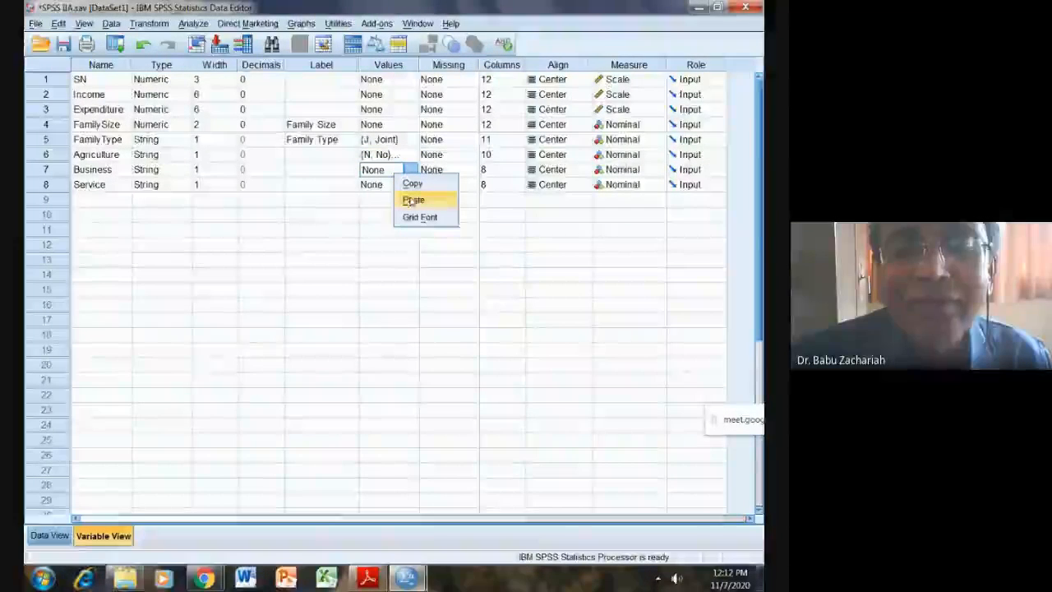
click(412, 200)
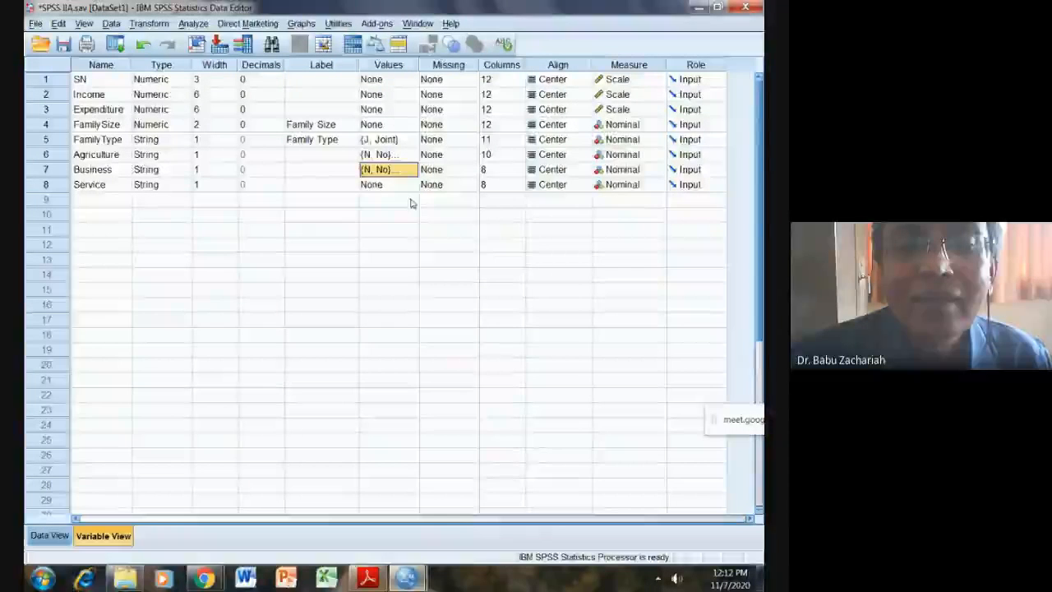
right_click(401, 187)
click(423, 212)
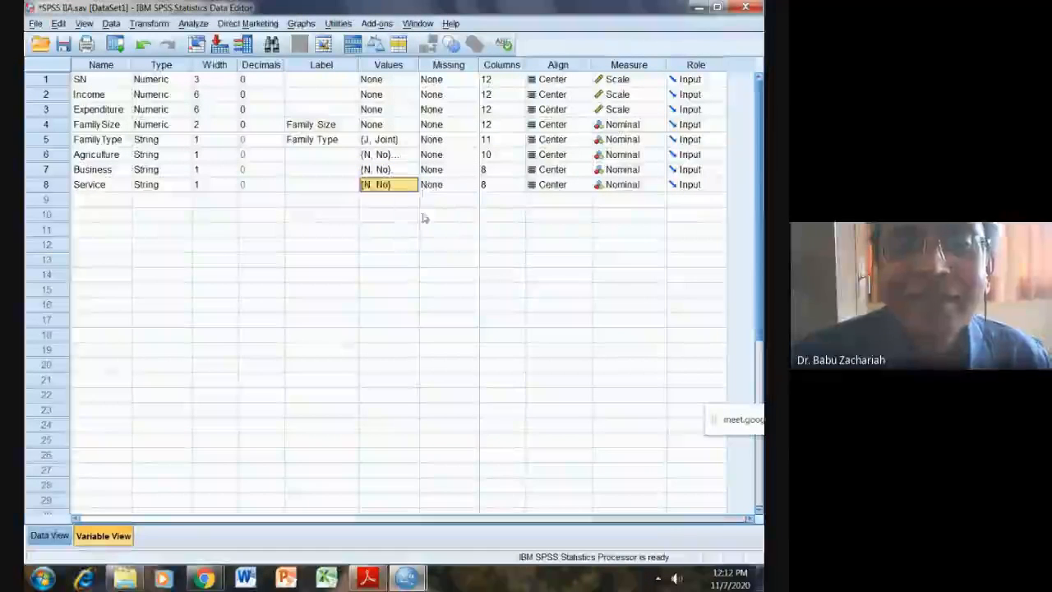
click(354, 261)
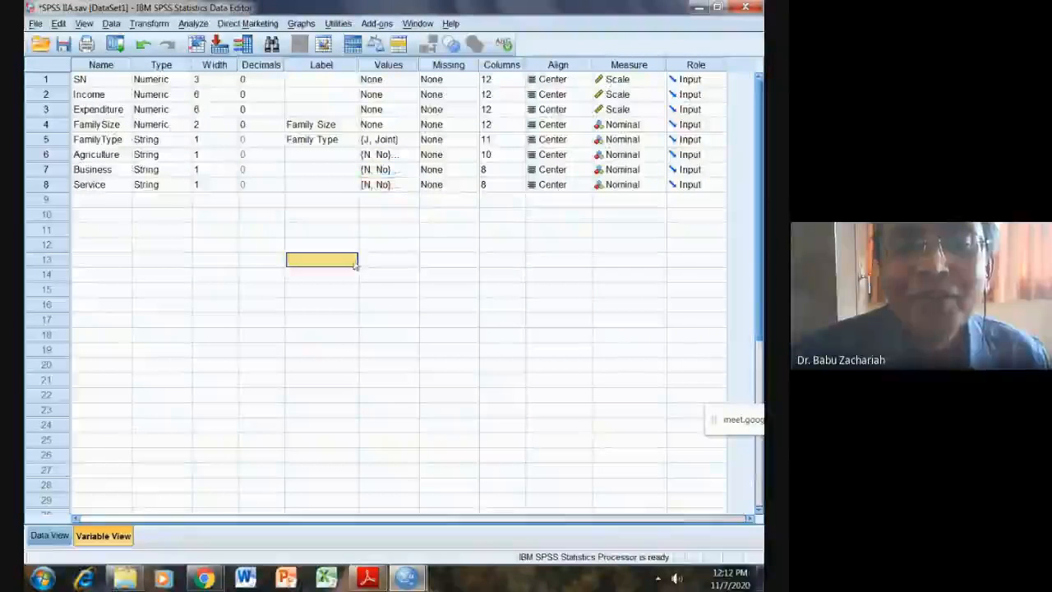
Step: Check the value labels defined for the Business and Service variables
click(401, 170)
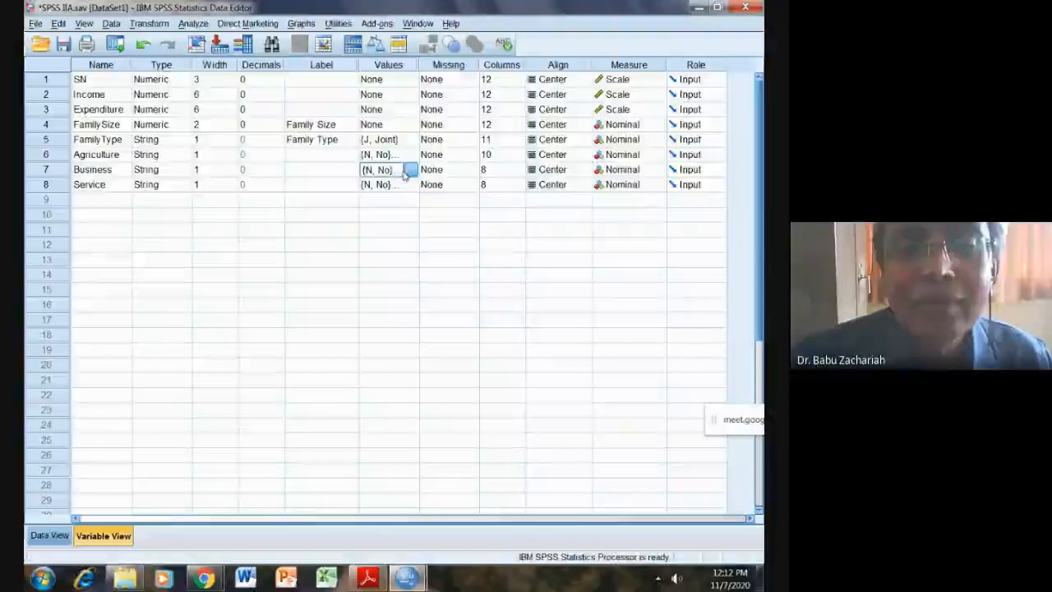
click(409, 170)
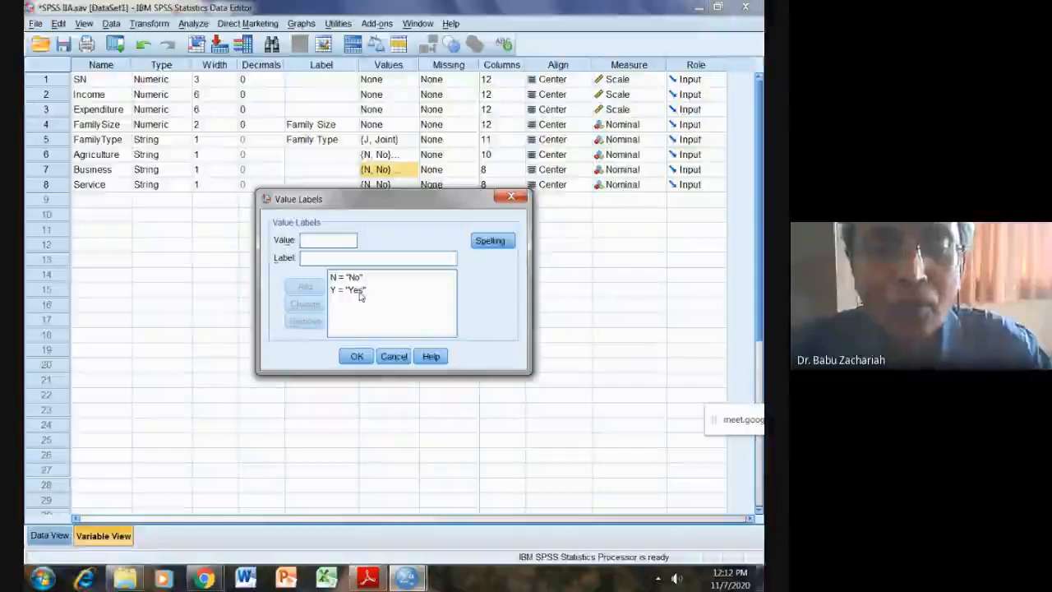
click(357, 357)
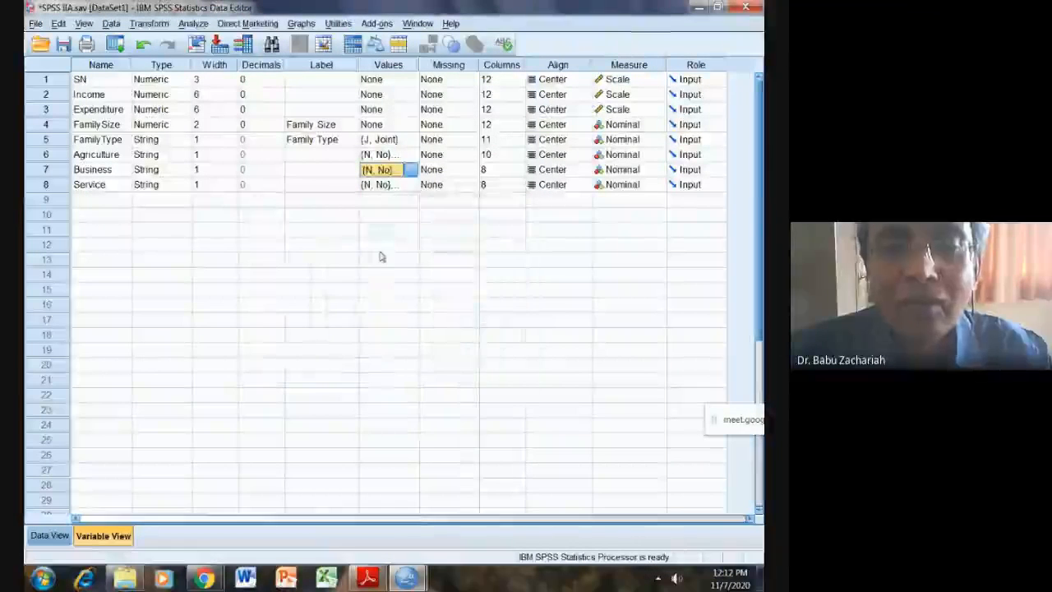
click(398, 189)
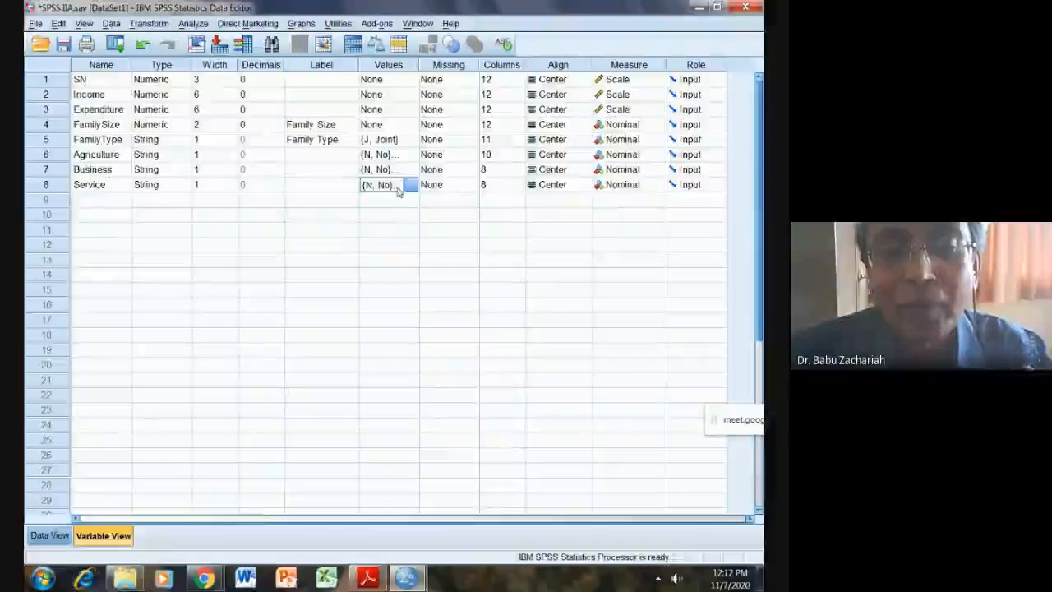
click(410, 185)
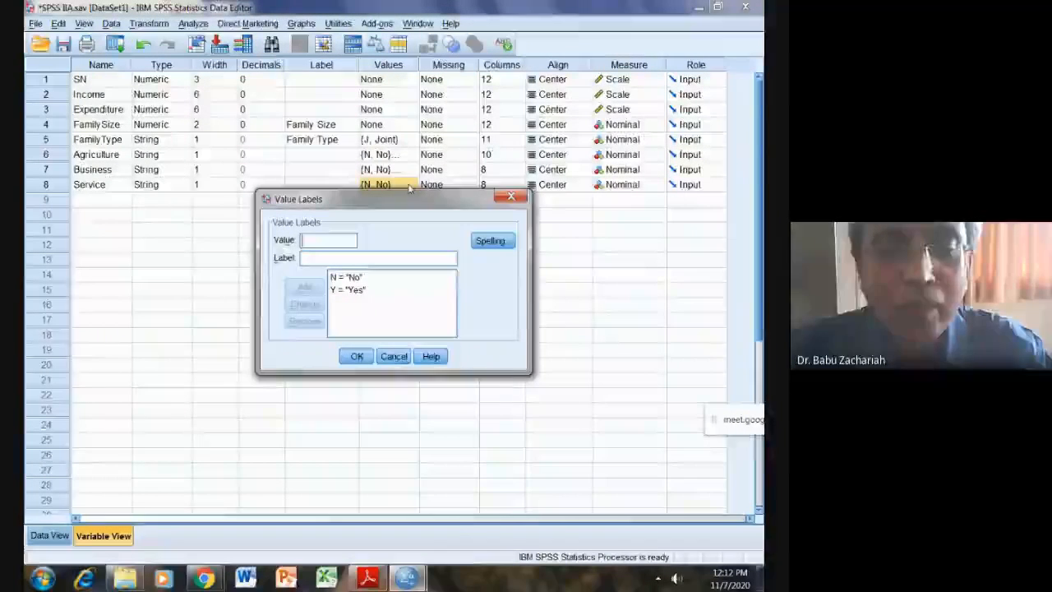
click(356, 356)
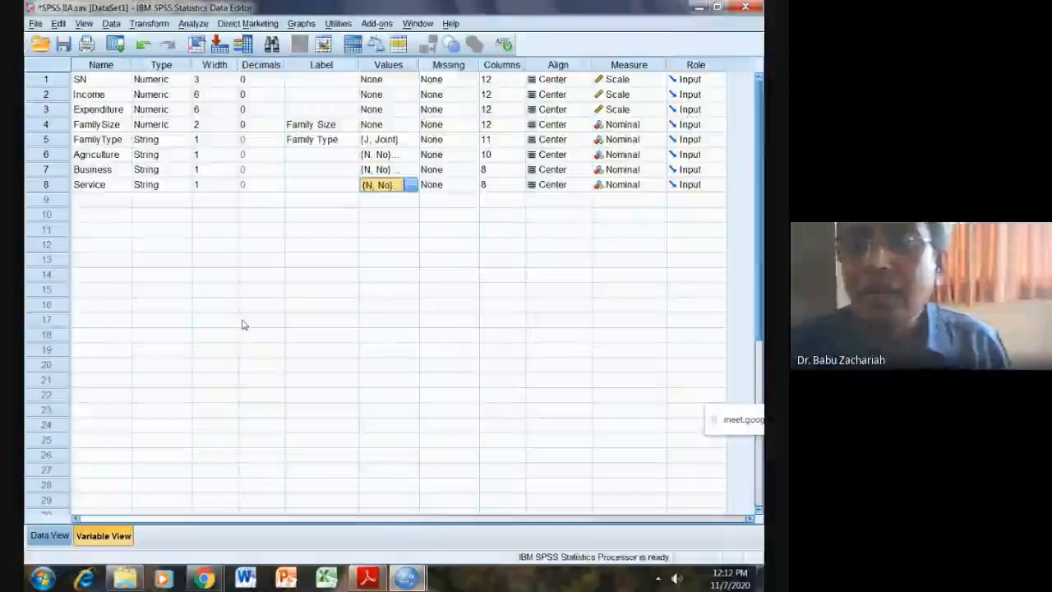
Step: Set the measurement level of SN to Nominal and that of FamilySize to Scale
click(659, 81)
click(658, 80)
click(625, 123)
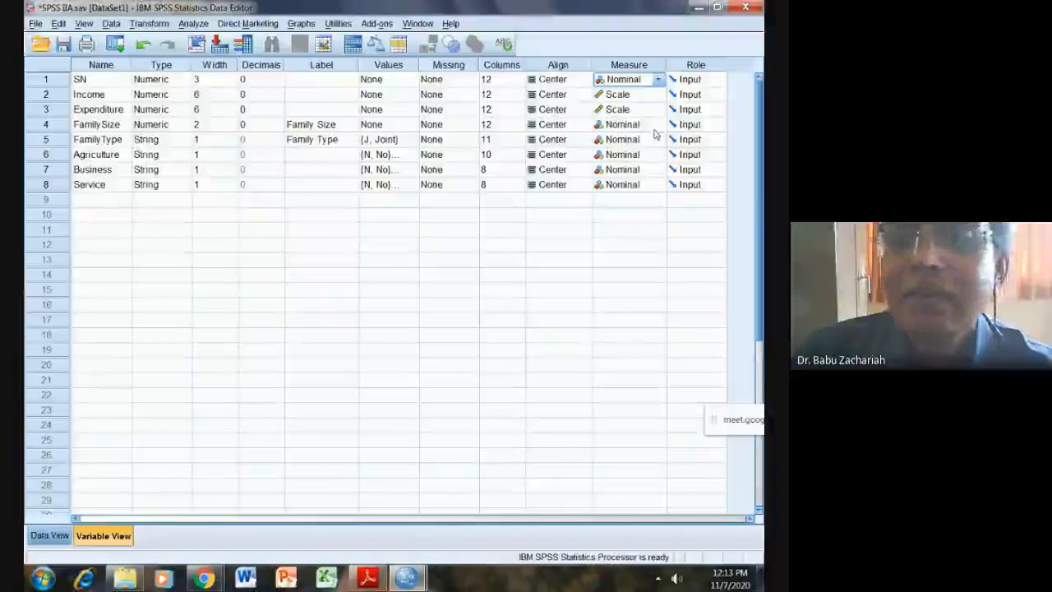
click(657, 125)
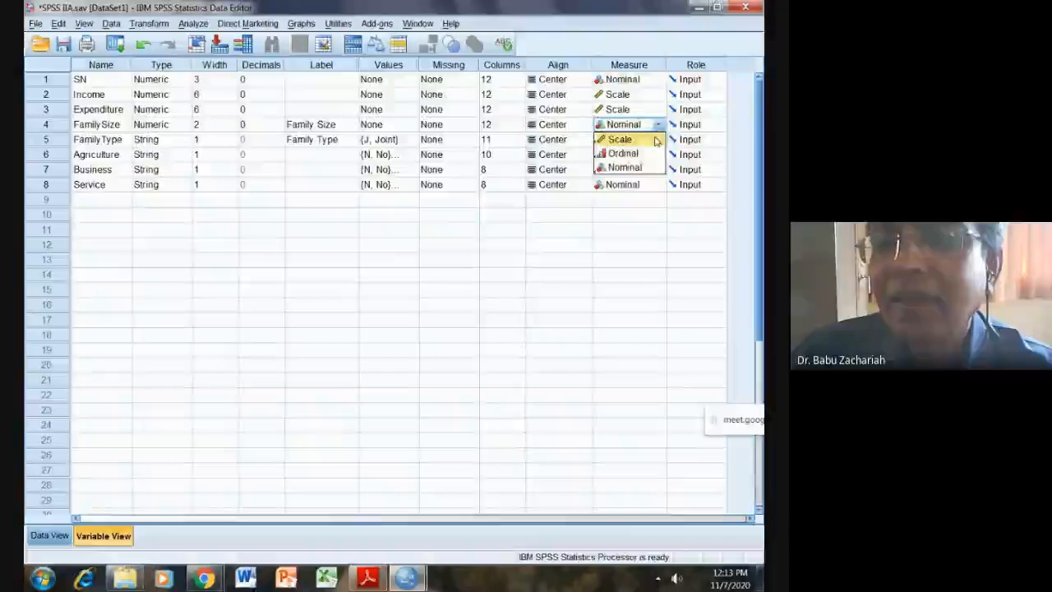
click(655, 140)
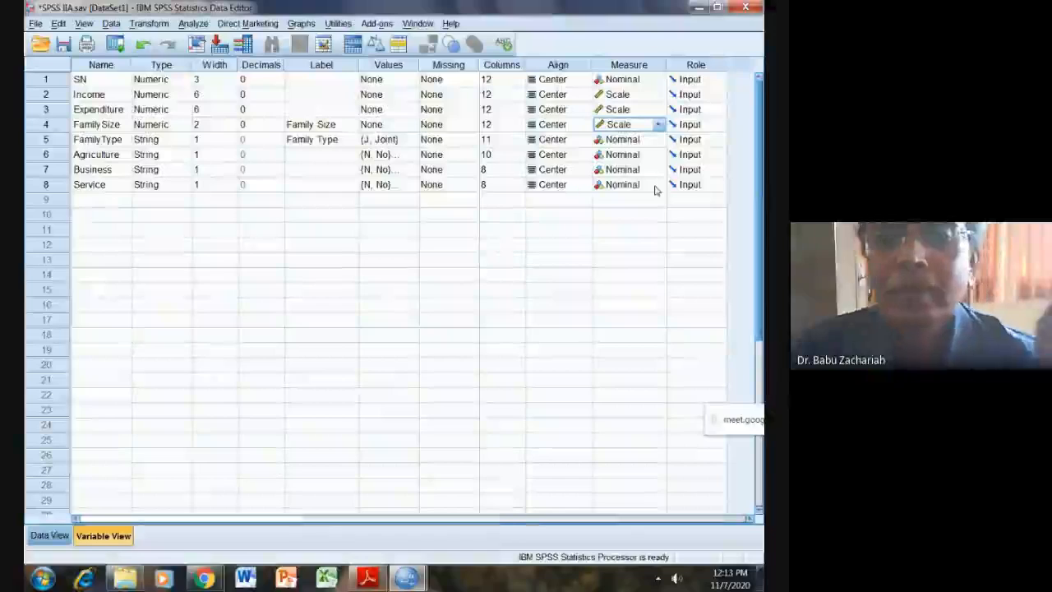
click(428, 310)
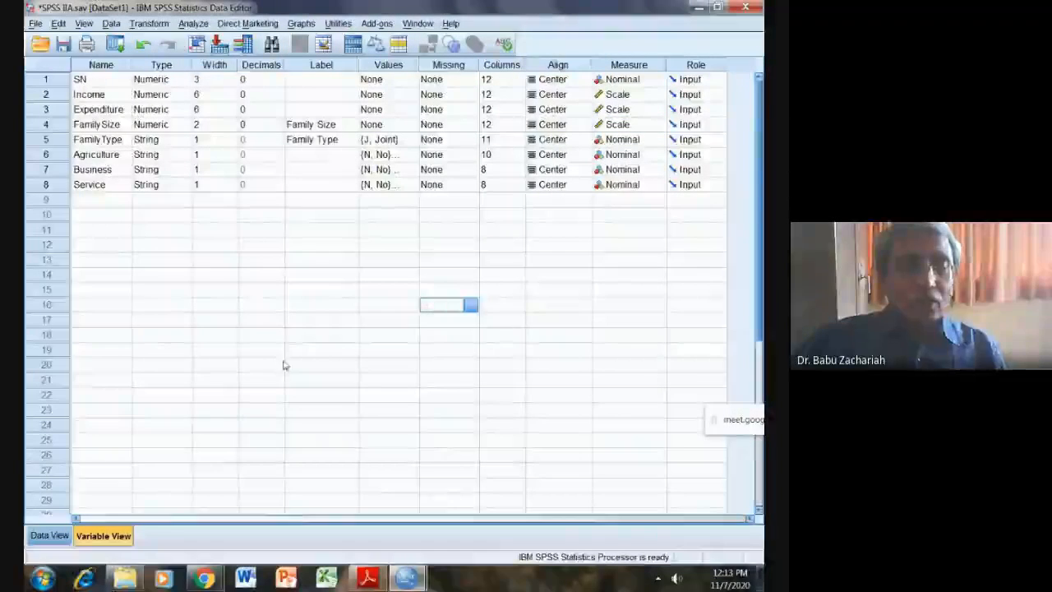
Step: Show the data rows, switch to Adobe Reader and read the task list after the table in SPSS IIA.pdf
click(50, 535)
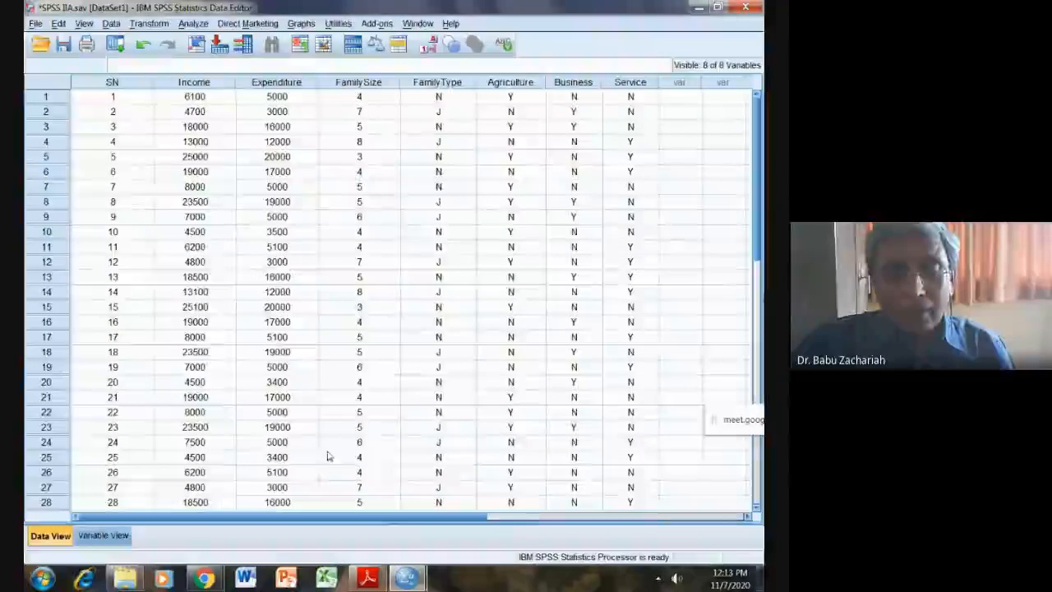
click(368, 579)
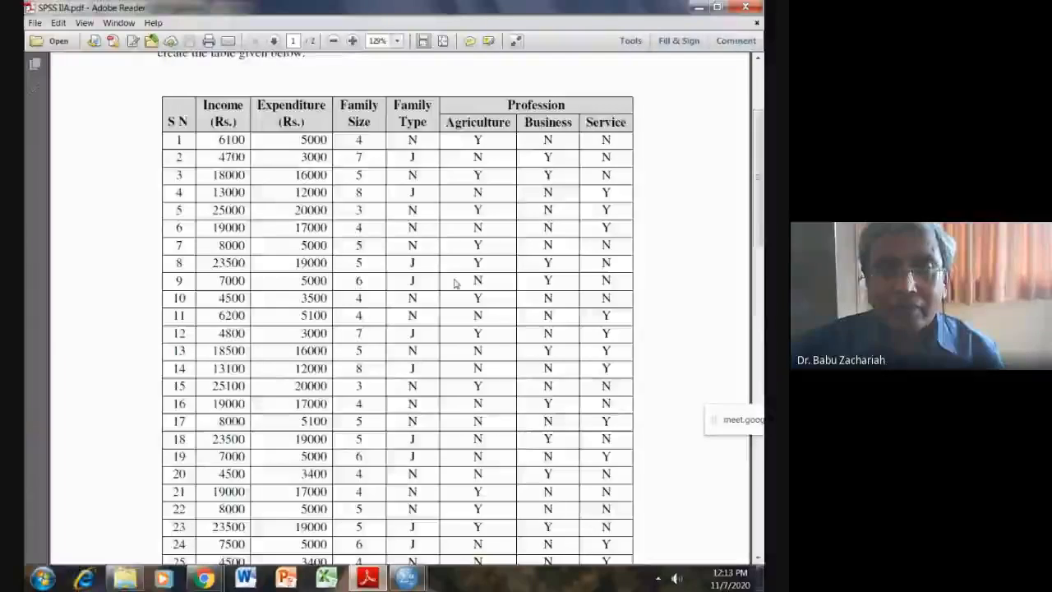
scroll(454, 284, down, 3)
scroll(455, 283, down, 10)
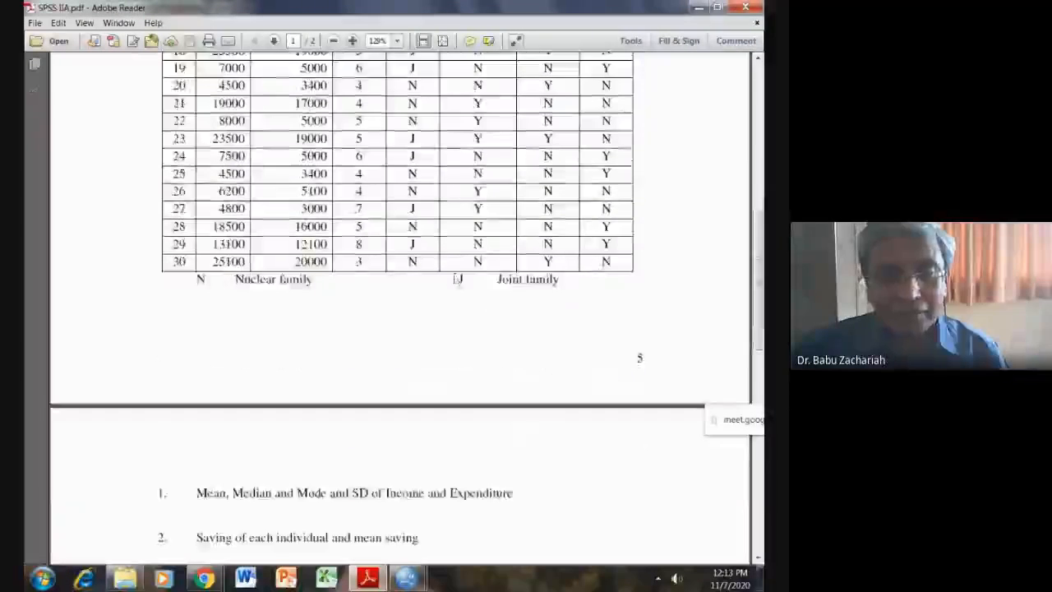
scroll(453, 278, down, 3)
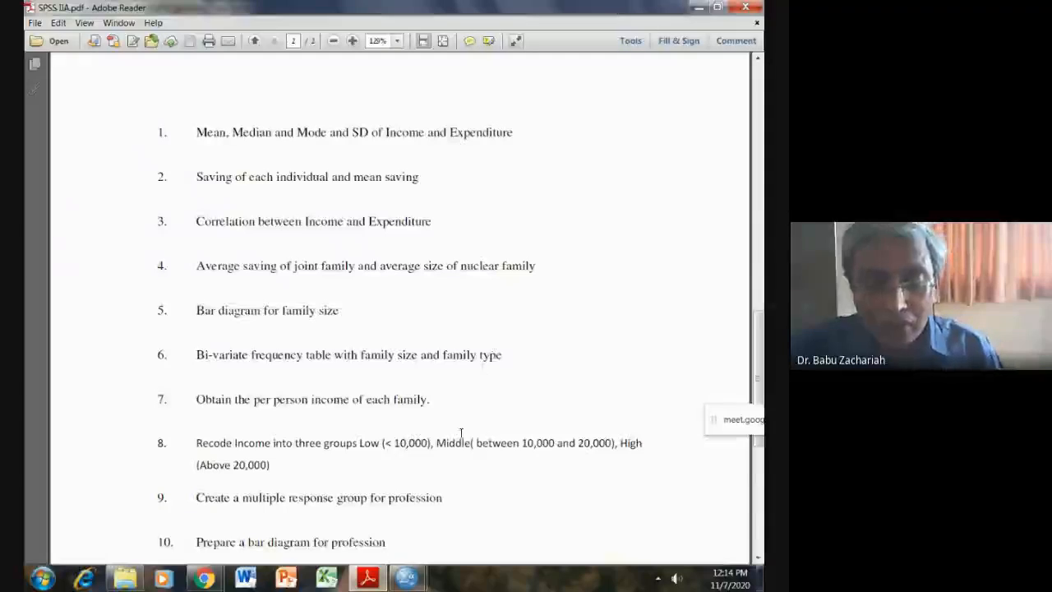
Step: Switch back to the SPSS data set and set up a Frequencies analysis with Income and Expenditure as its variables
click(415, 582)
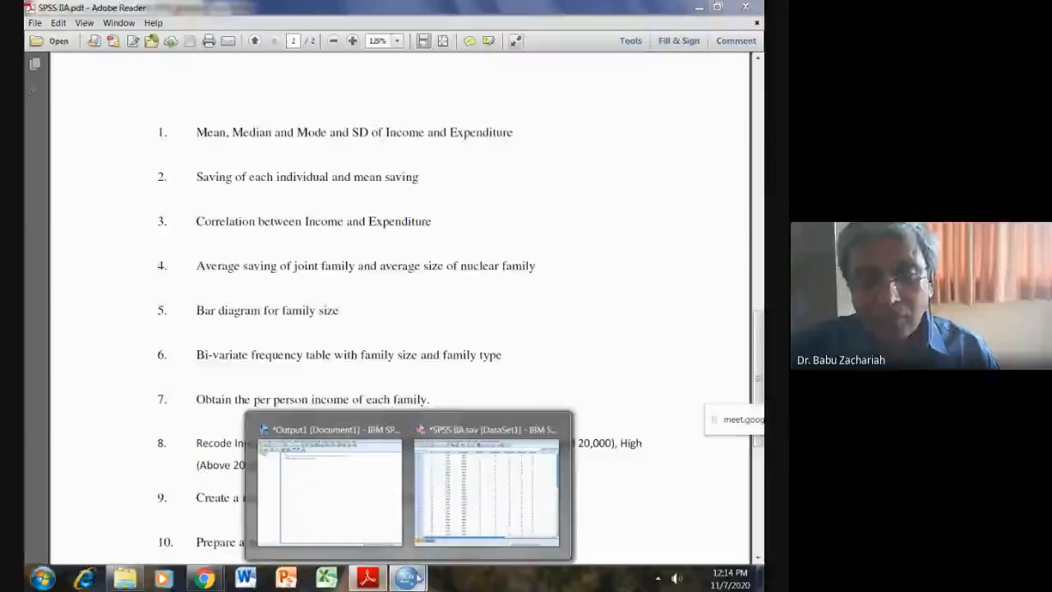
click(463, 518)
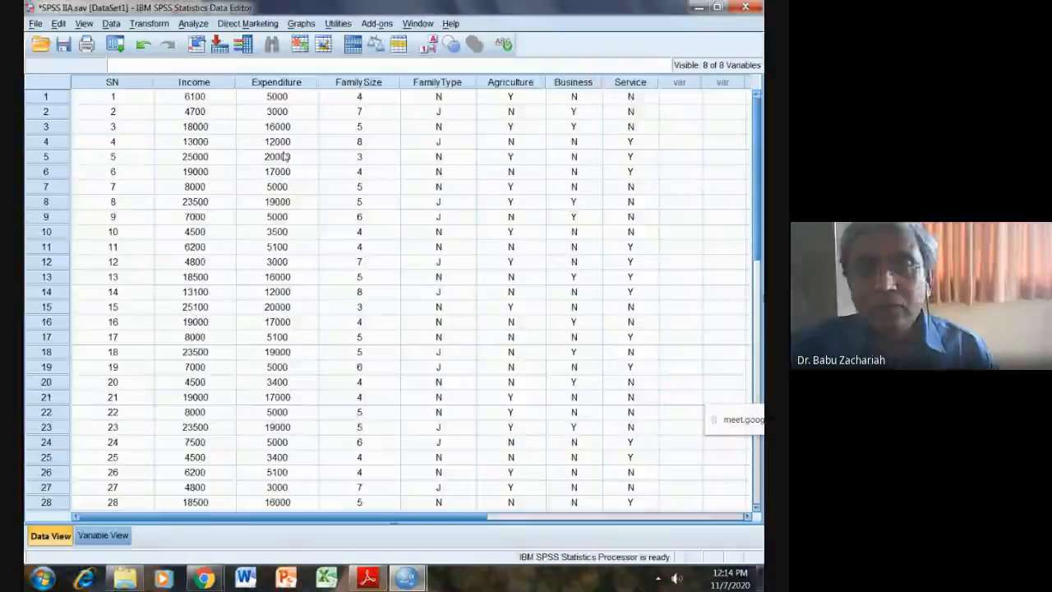
click(191, 23)
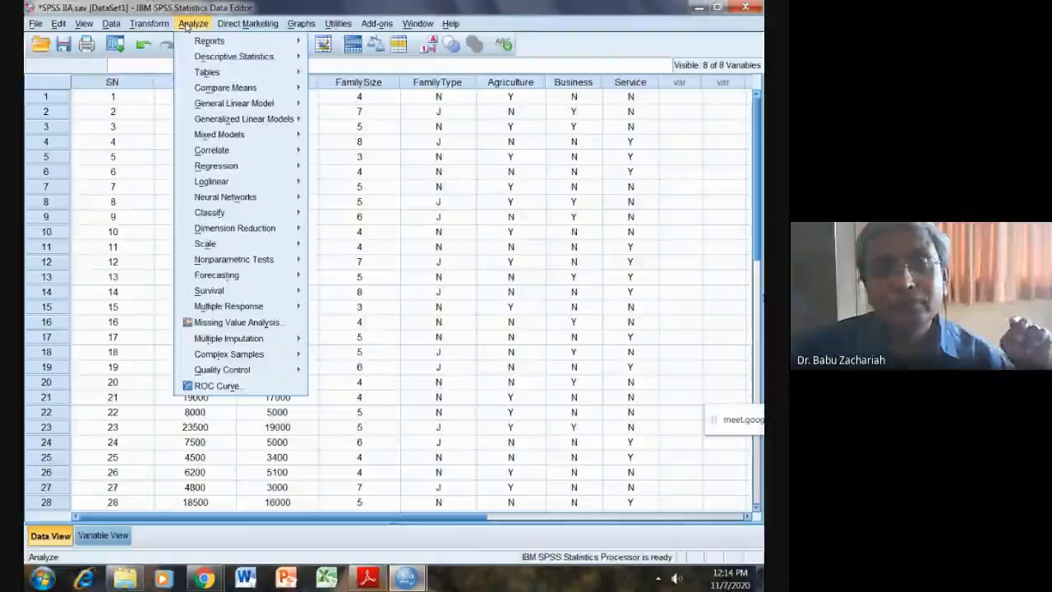
mouse_move(195, 55)
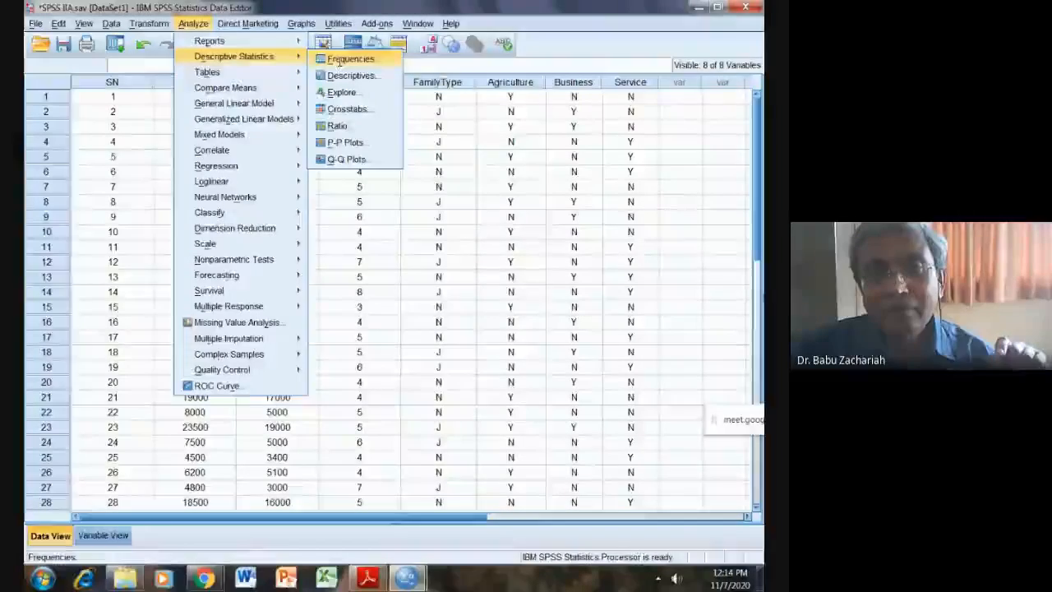
click(341, 60)
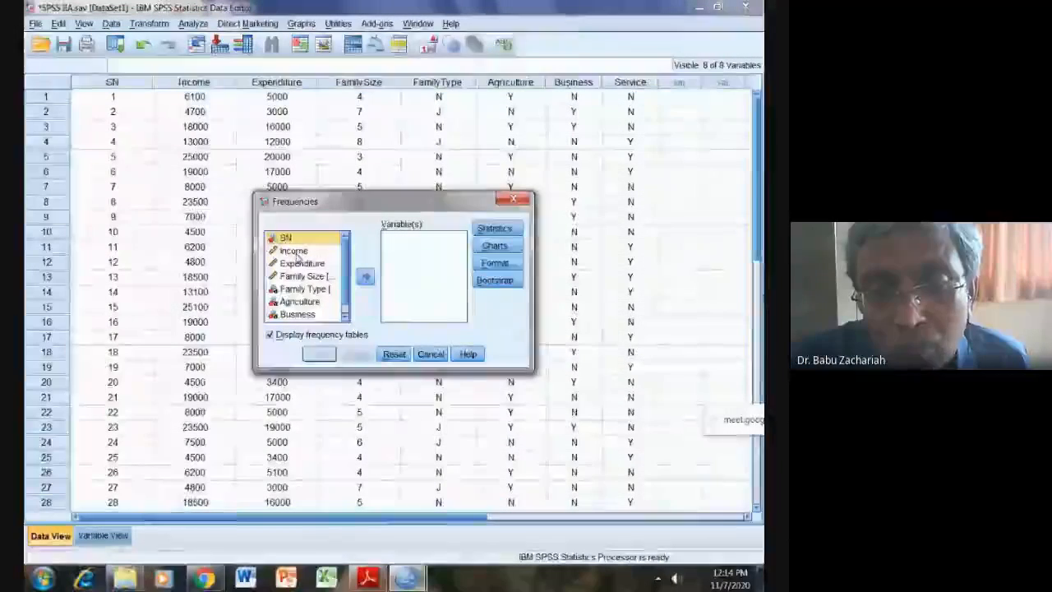
click(294, 251)
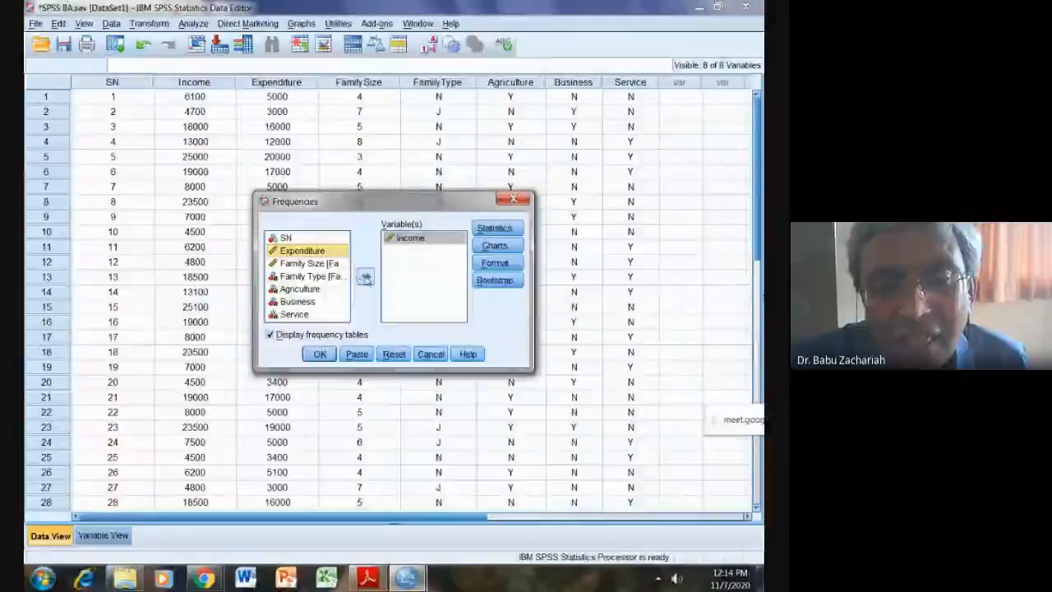
click(366, 279)
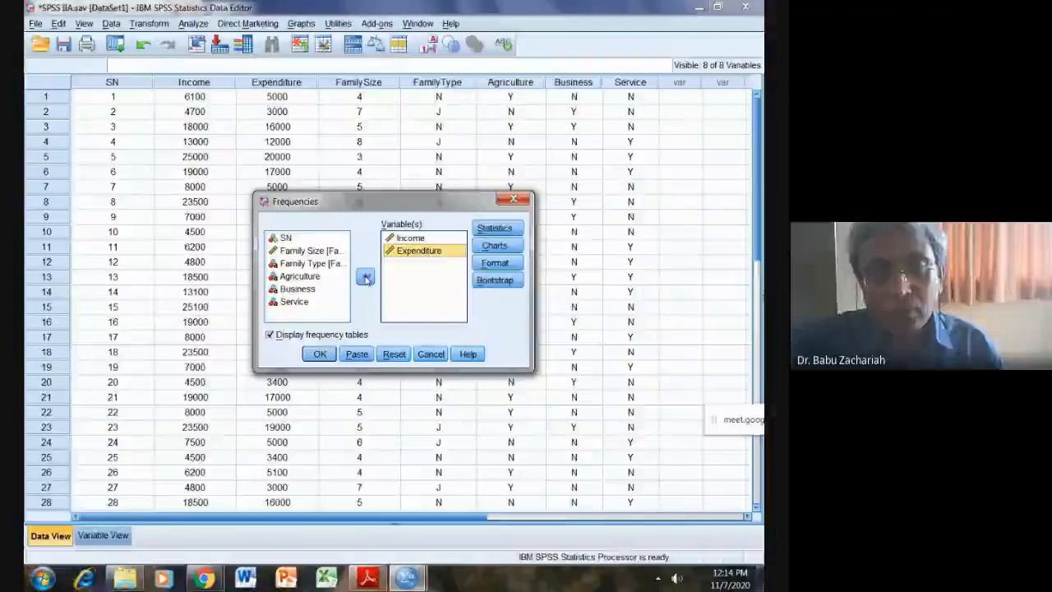
Step: Request the mean, median, mode and standard deviation as statistics for the Frequencies analysis
click(498, 230)
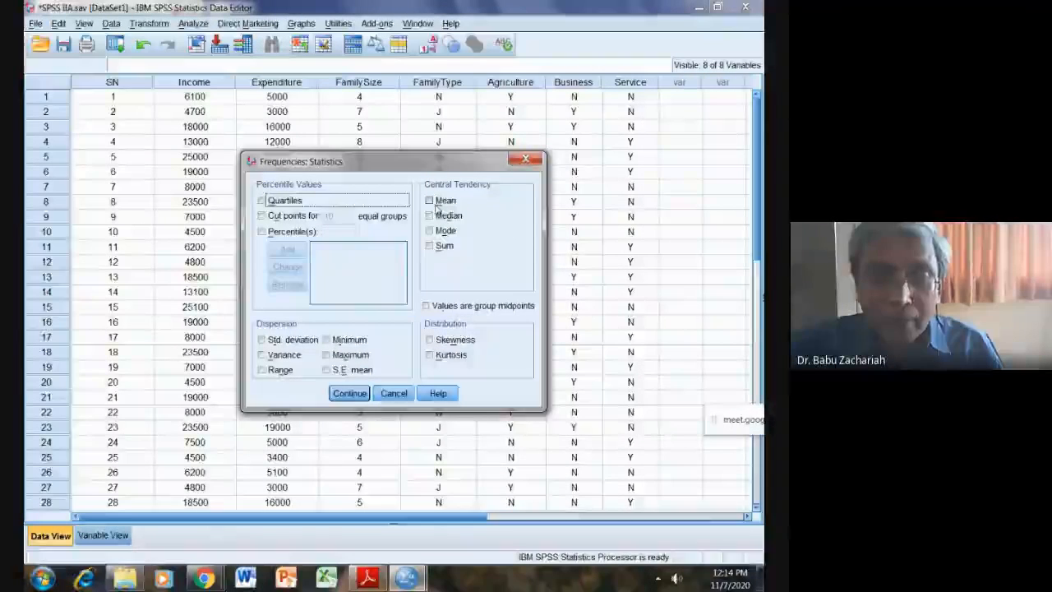
click(431, 202)
click(429, 217)
click(429, 231)
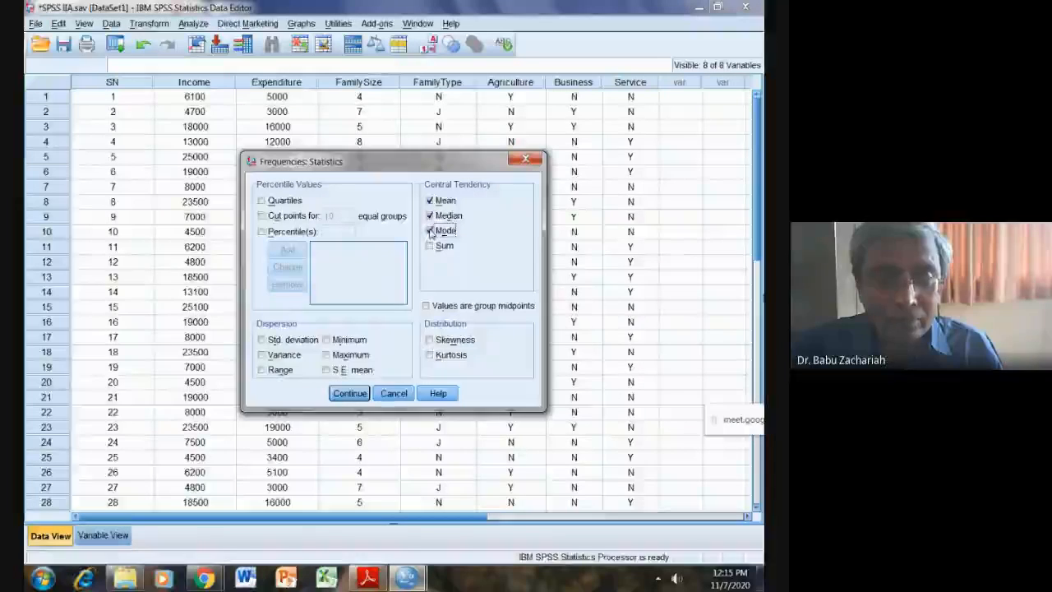
click(262, 339)
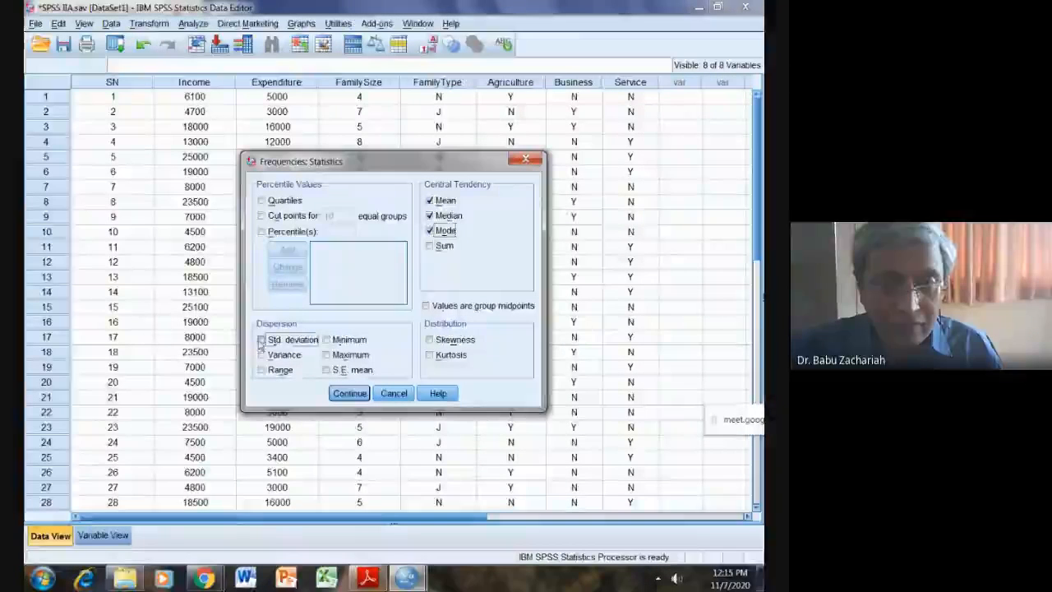
click(341, 393)
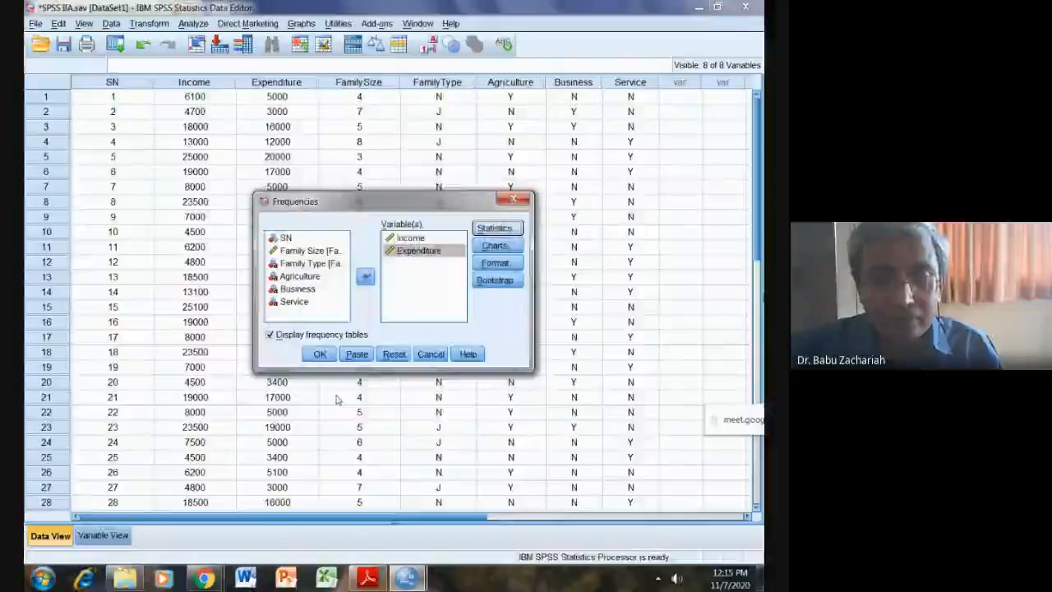
Step: Turn off the display of frequency tables and run the Frequencies analysis
click(268, 336)
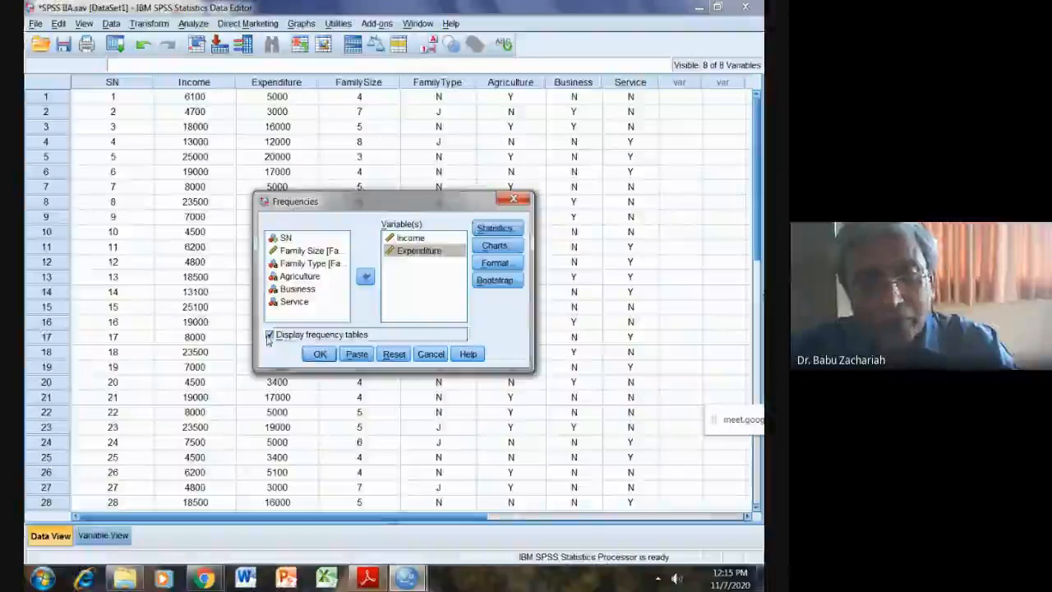
click(320, 353)
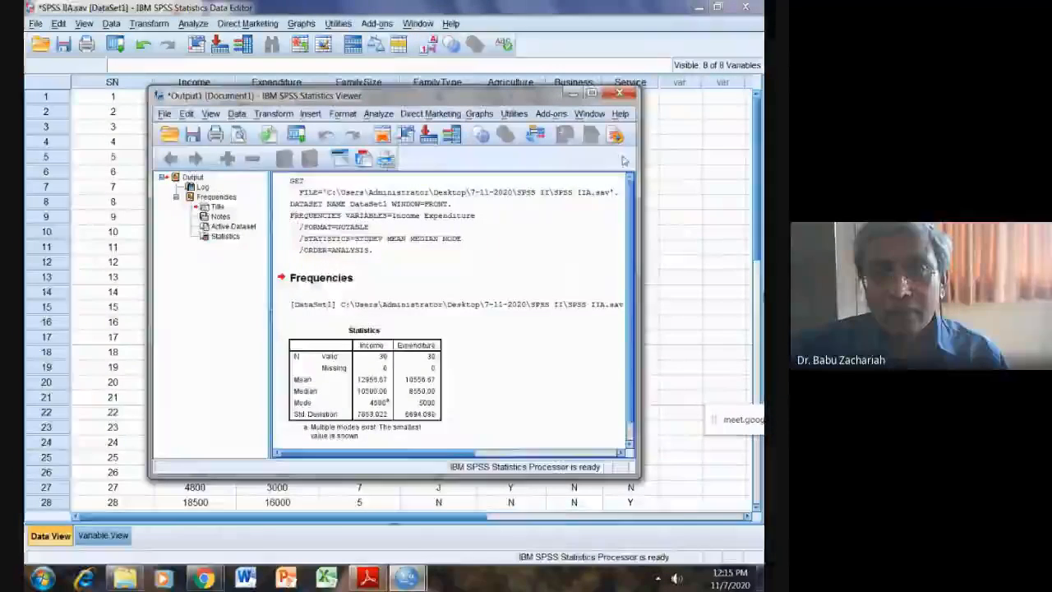
Step: Maximize the output window and examine the descriptive statistics table for Income and Expenditure
click(591, 93)
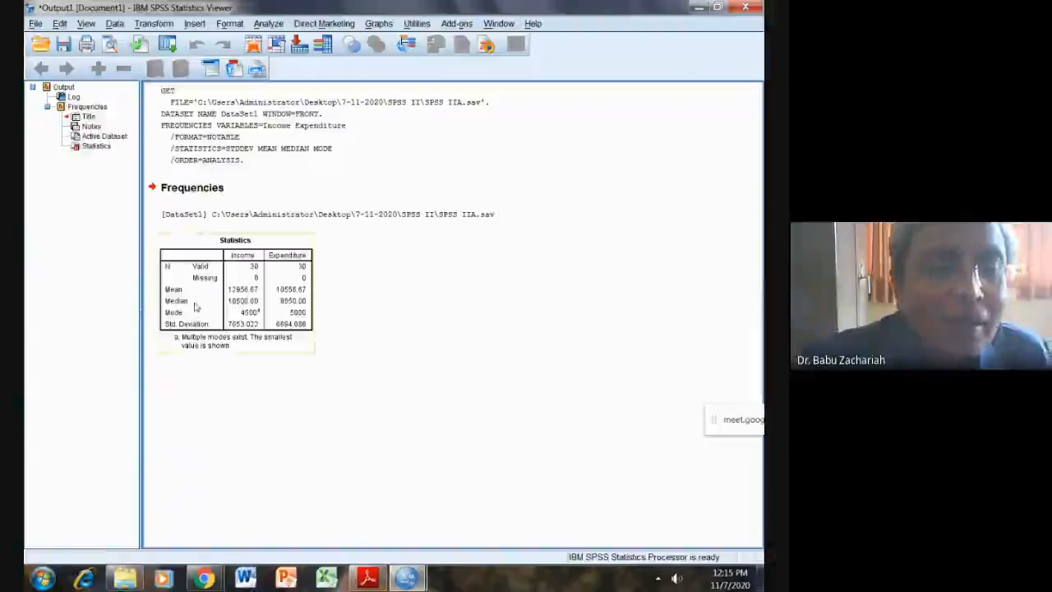
click(205, 273)
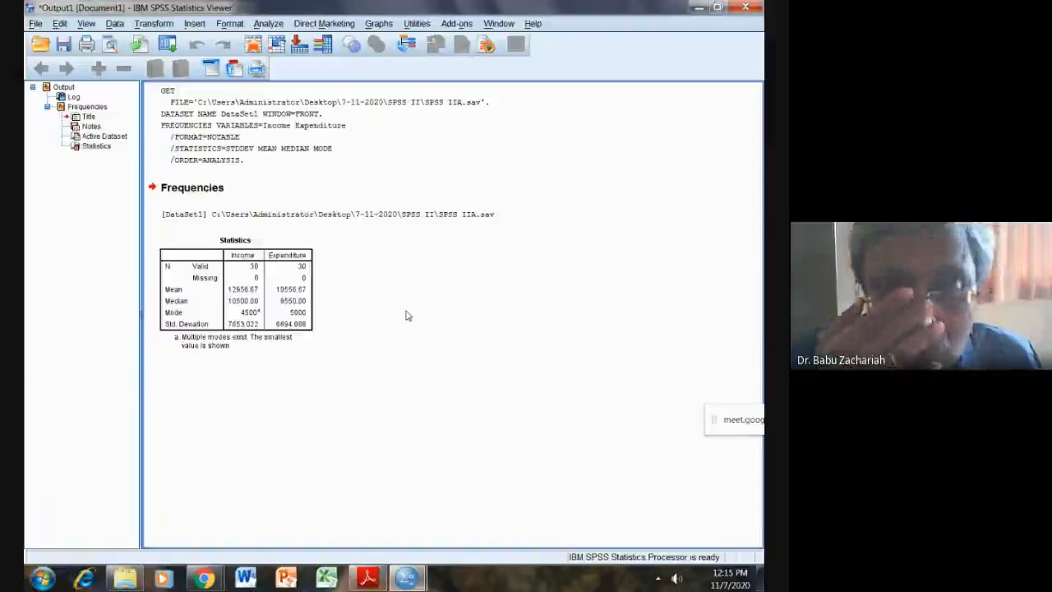
click(257, 319)
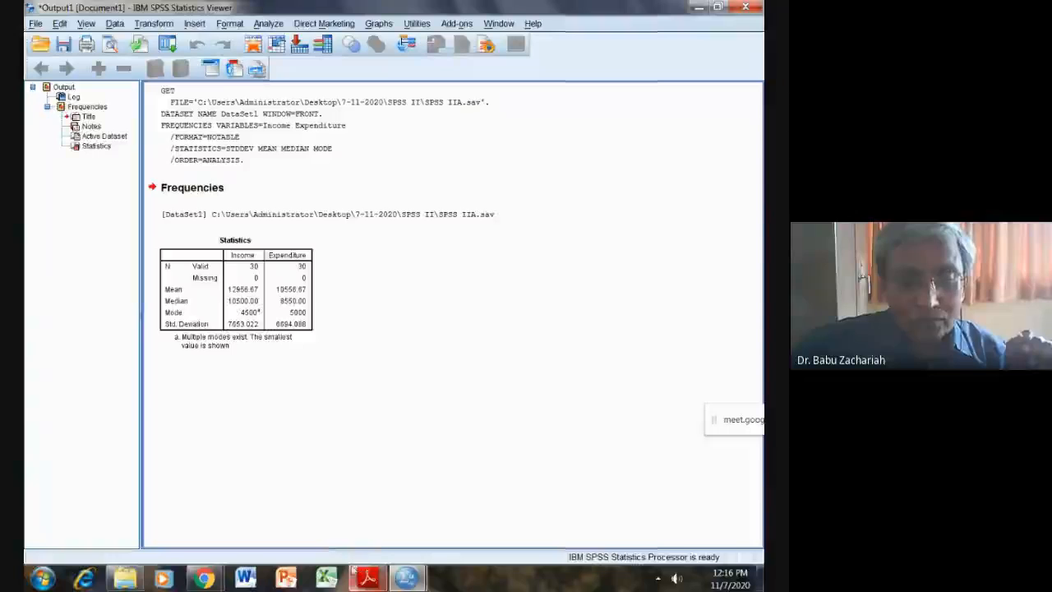
Step: Check the next task in SPSS IIA.pdf in Adobe Reader and return to the SPSS data set
mouse_move(369, 579)
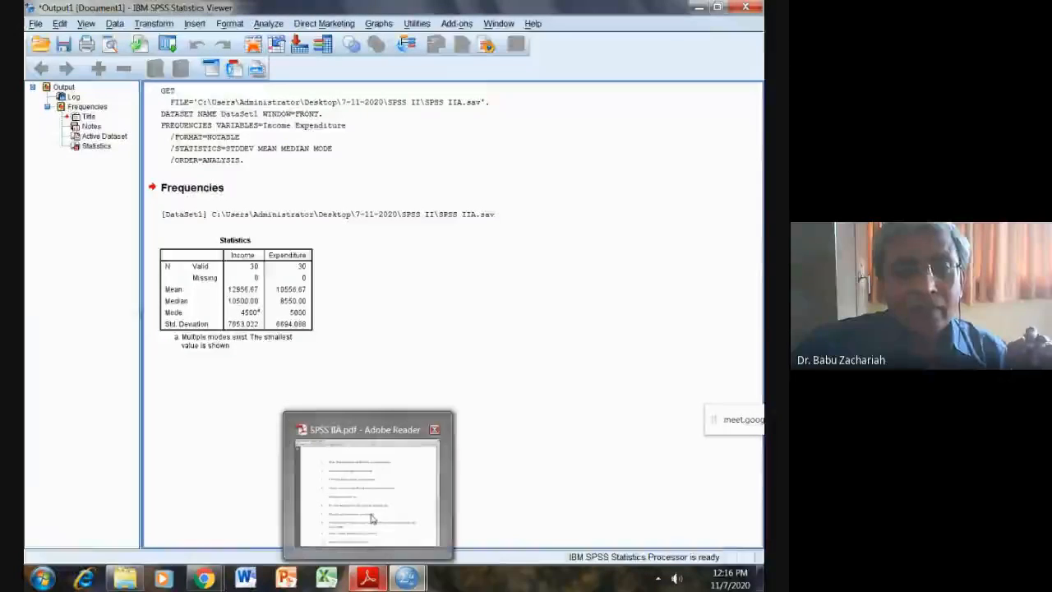
click(295, 413)
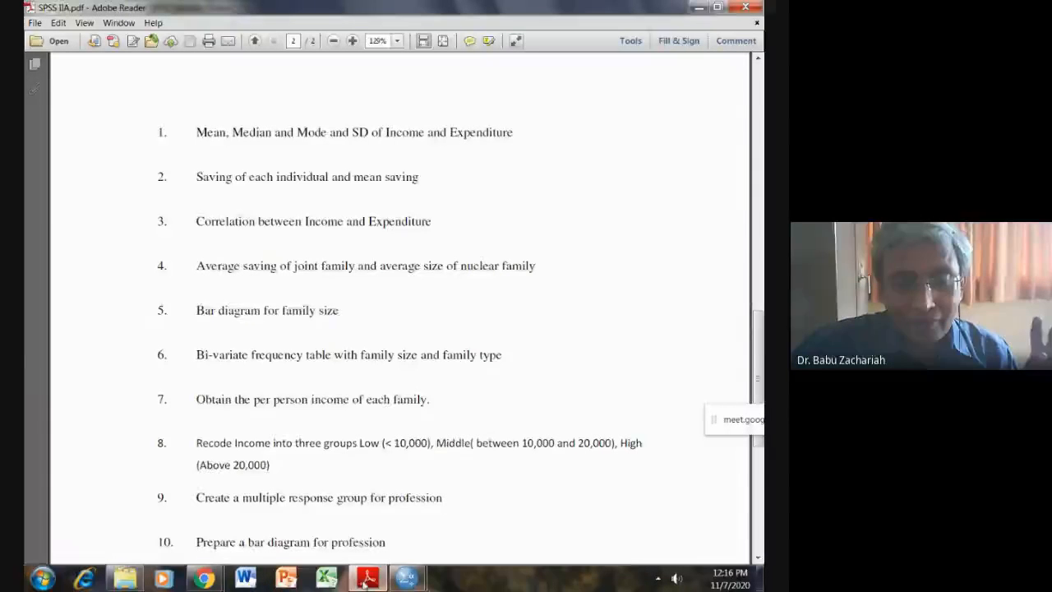
mouse_move(405, 578)
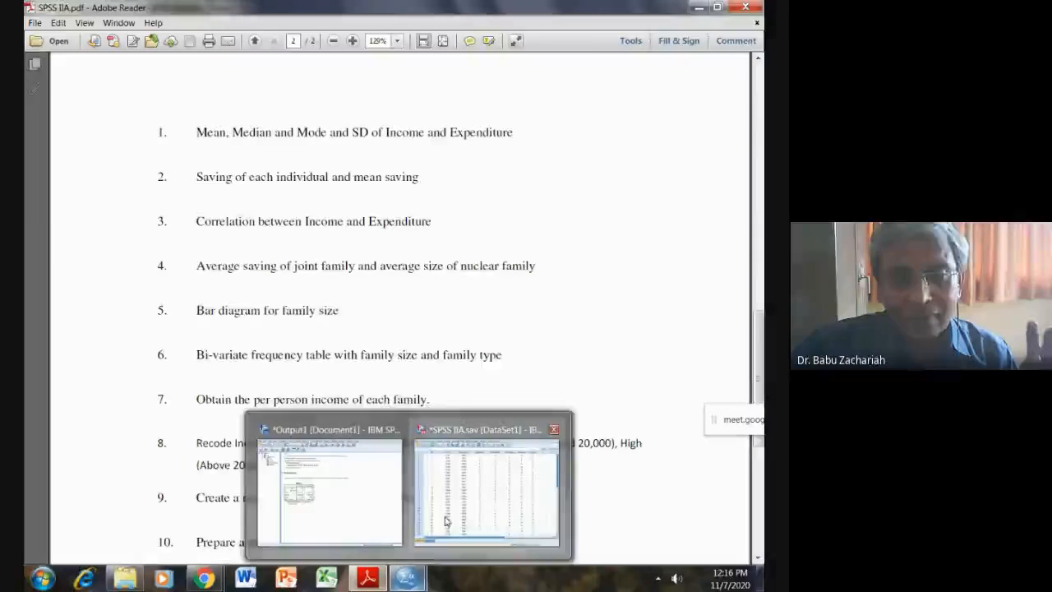
click(439, 536)
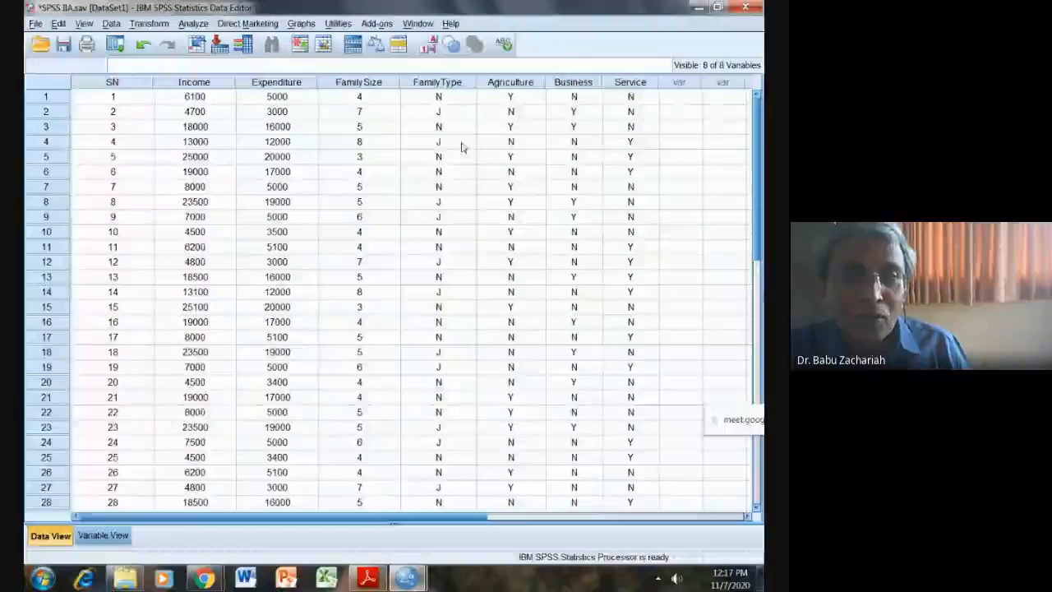
Step: Compute a new variable named Saving with the numeric expression Income - Expenditure
click(150, 24)
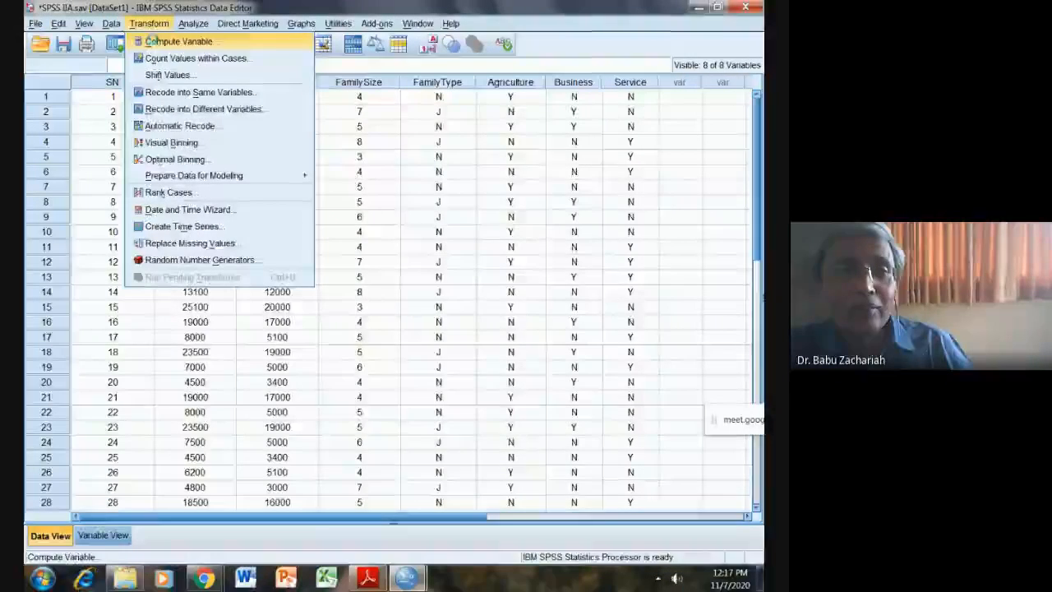
click(153, 42)
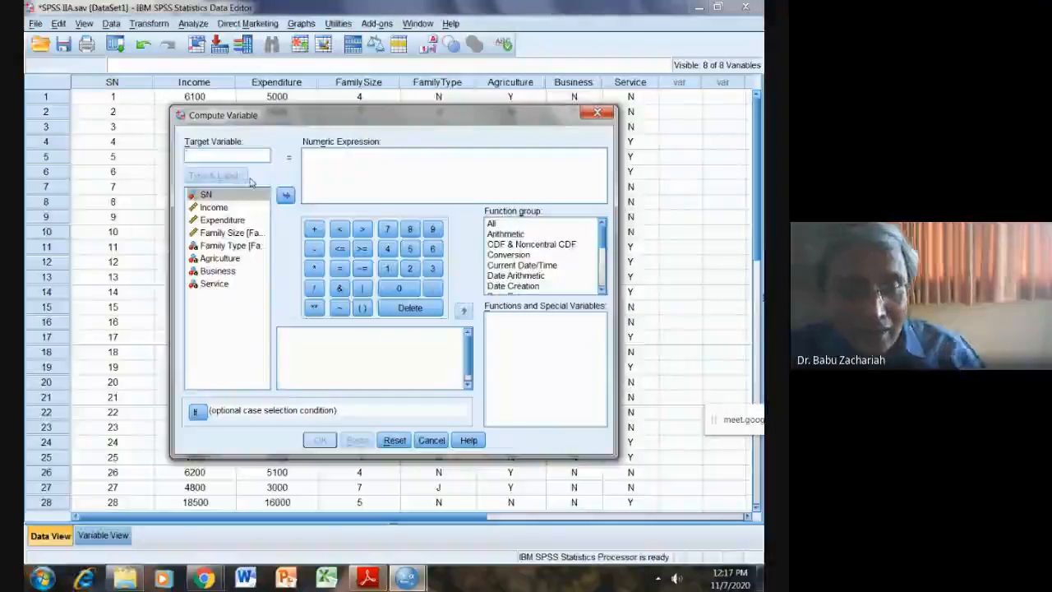
text(Salving)
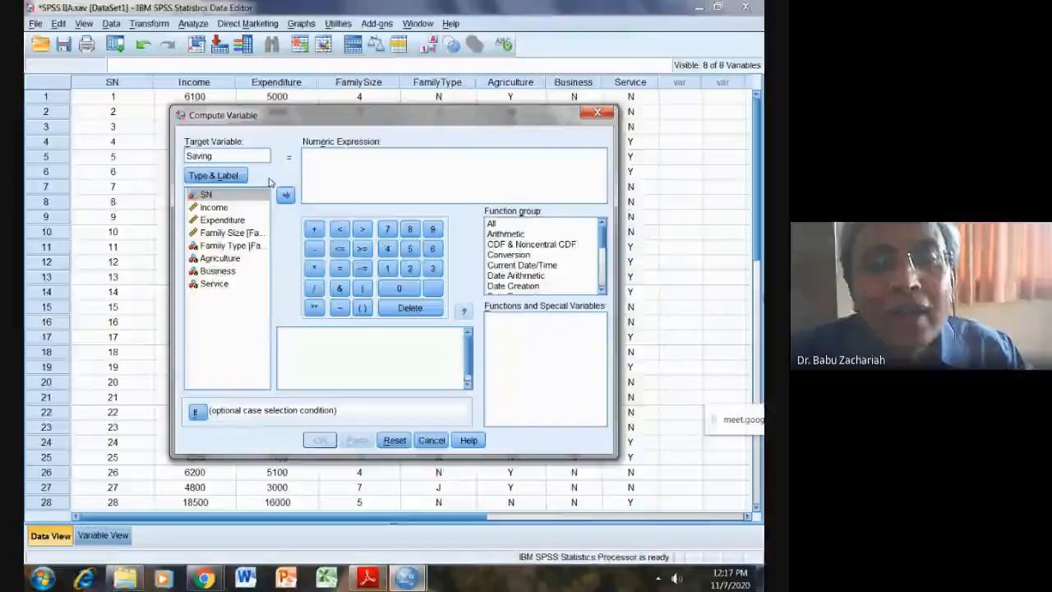
click(342, 155)
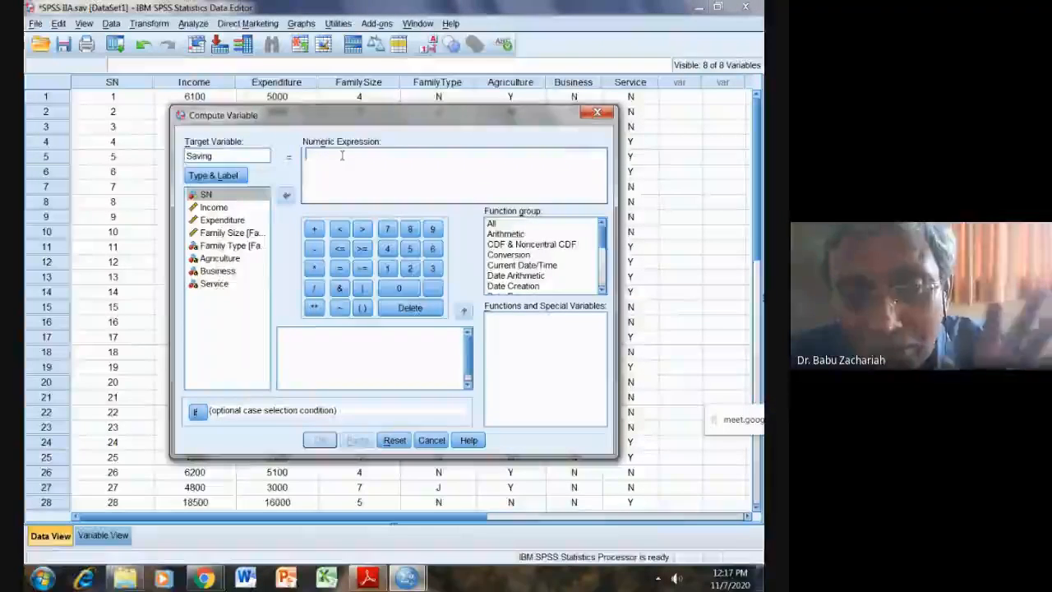
click(218, 207)
click(285, 195)
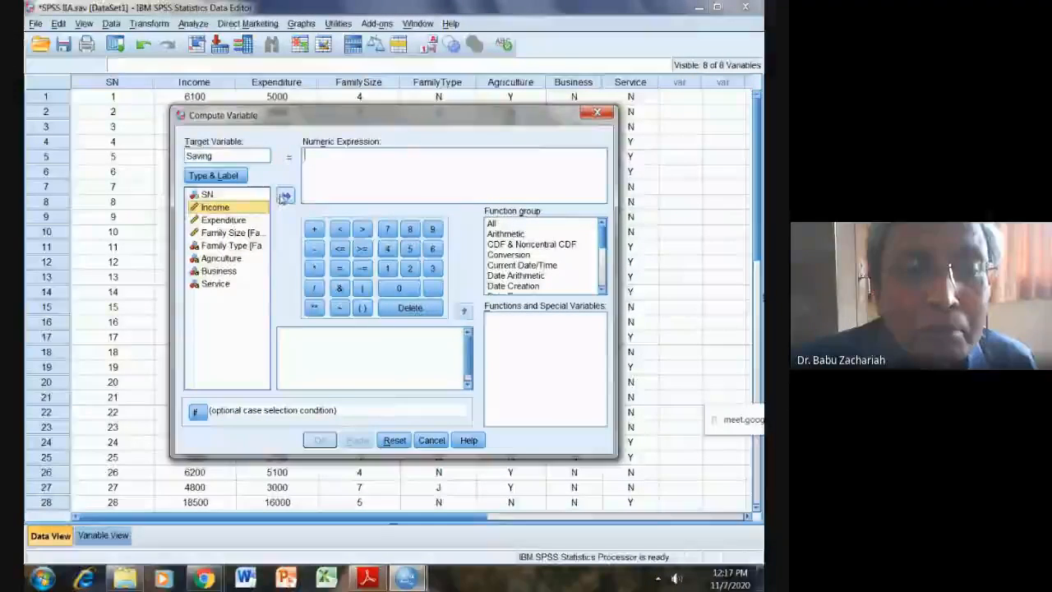
click(314, 250)
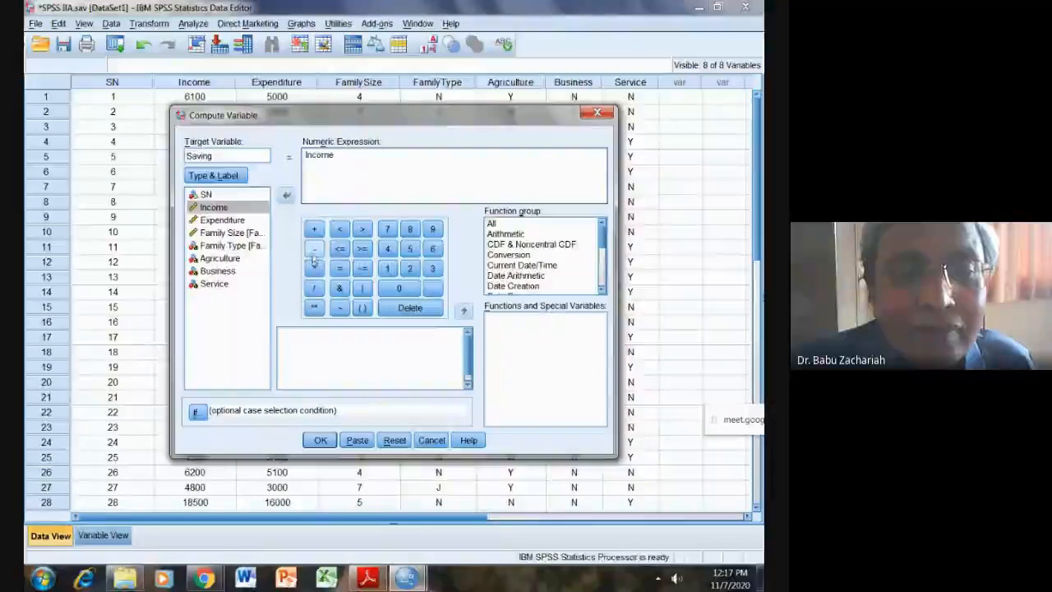
click(222, 220)
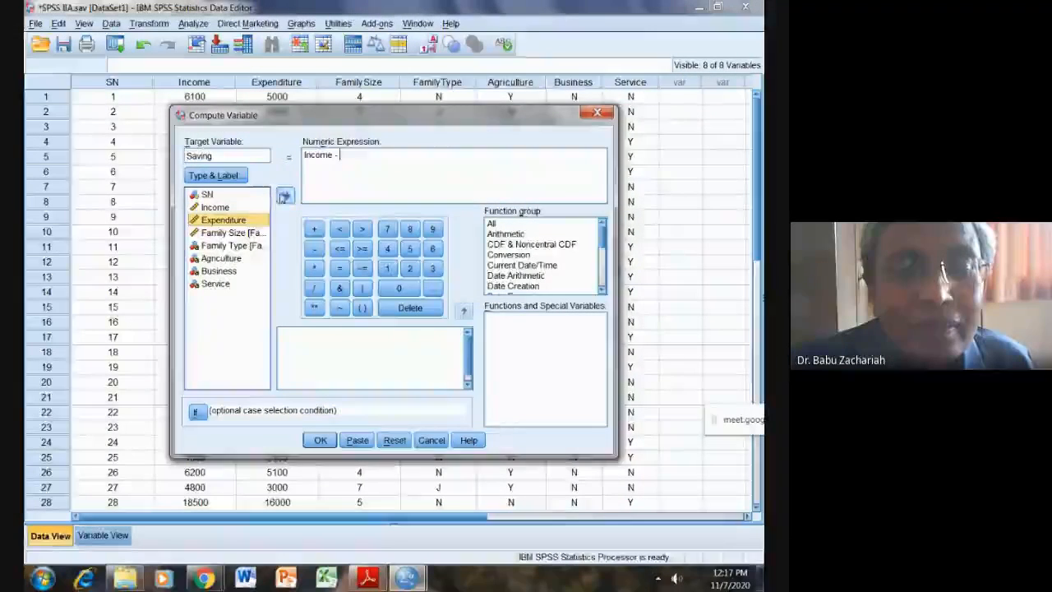
click(284, 195)
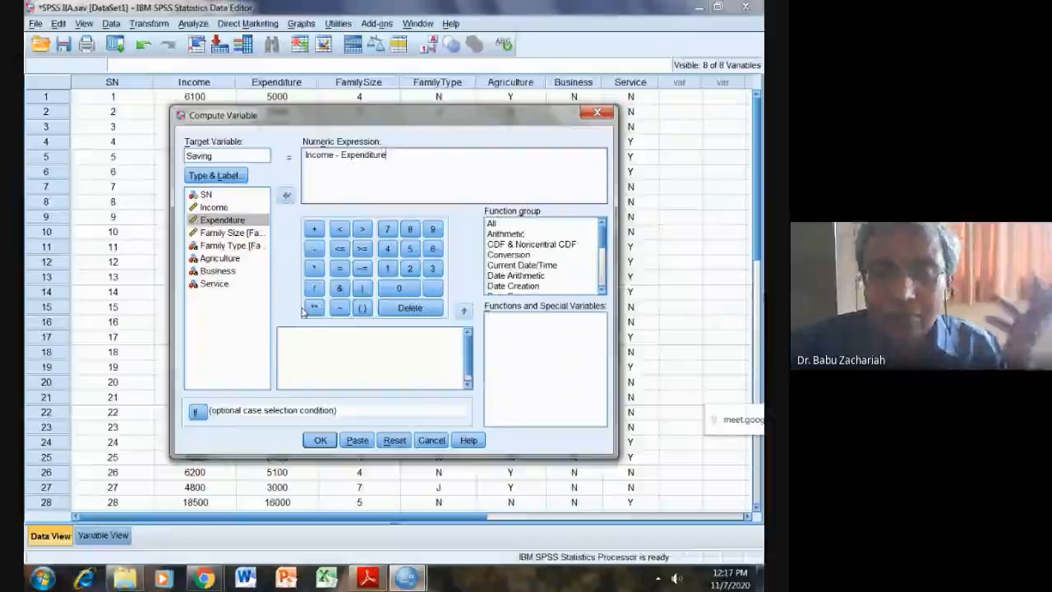
click(320, 440)
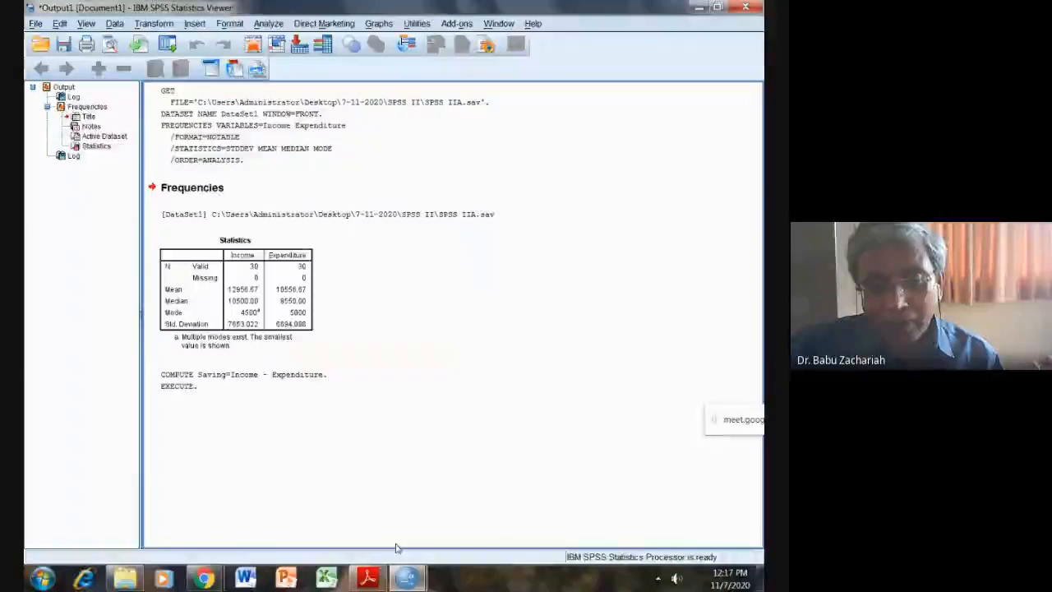
Step: Return to the data set and look over the computed Saving values
mouse_move(406, 577)
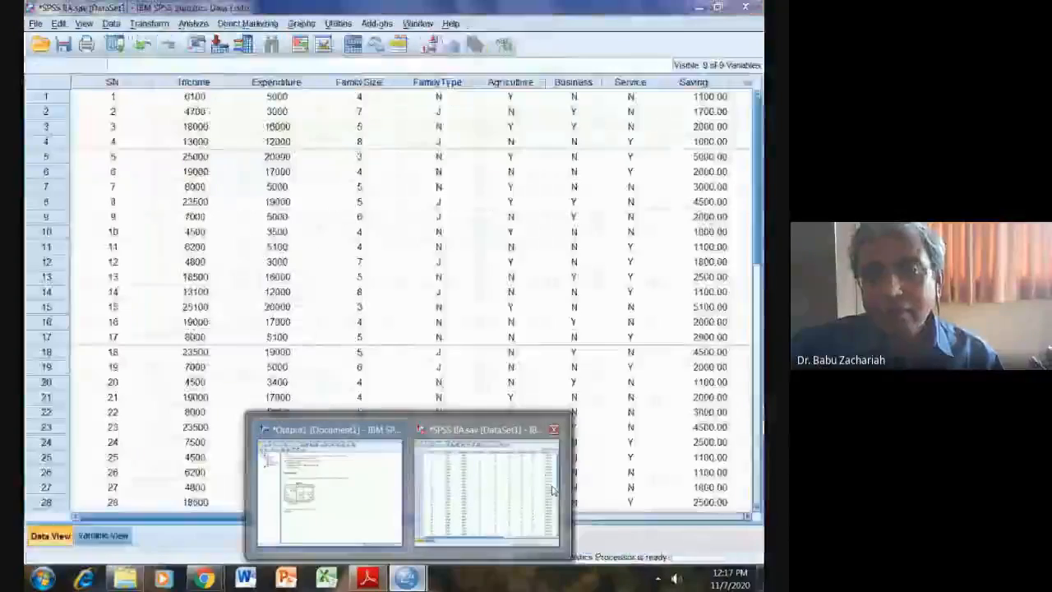
click(536, 490)
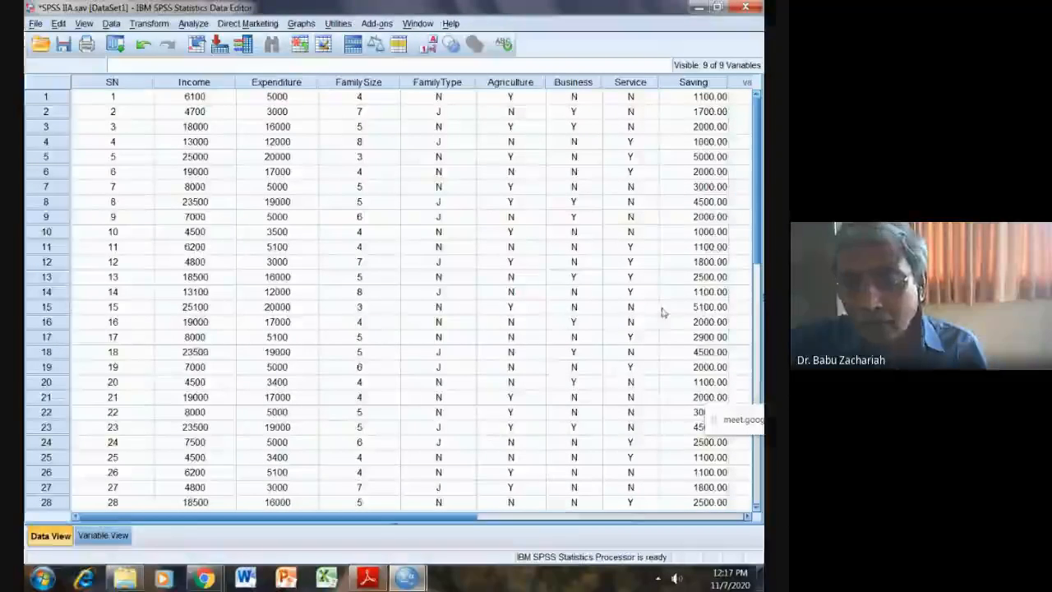
scroll(644, 306, down, 1)
scroll(643, 302, up, 1)
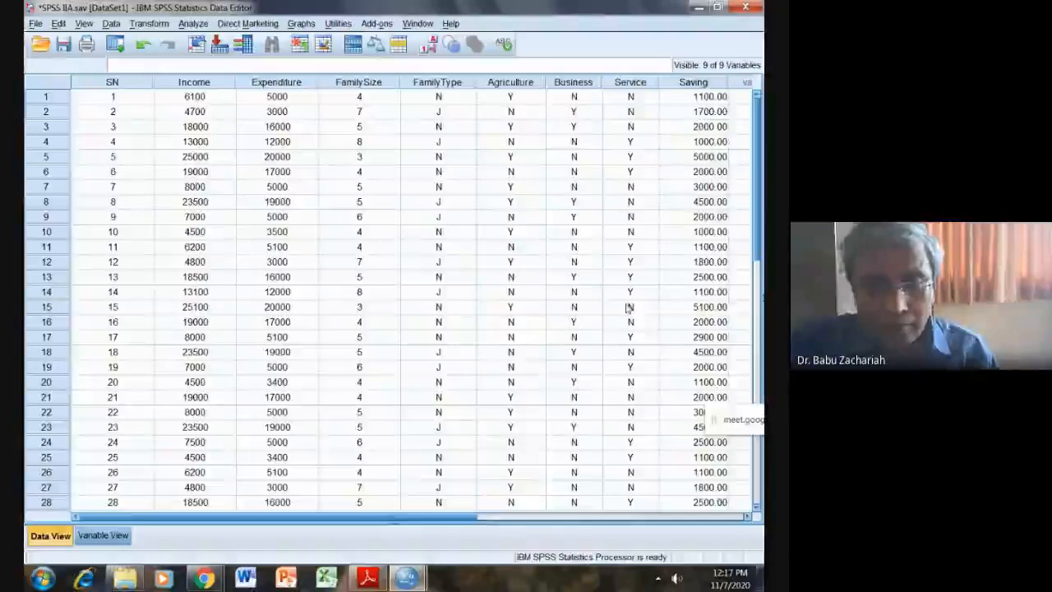
Step: Set the Saving variable's decimals to 0 and its alignment to Center
click(103, 536)
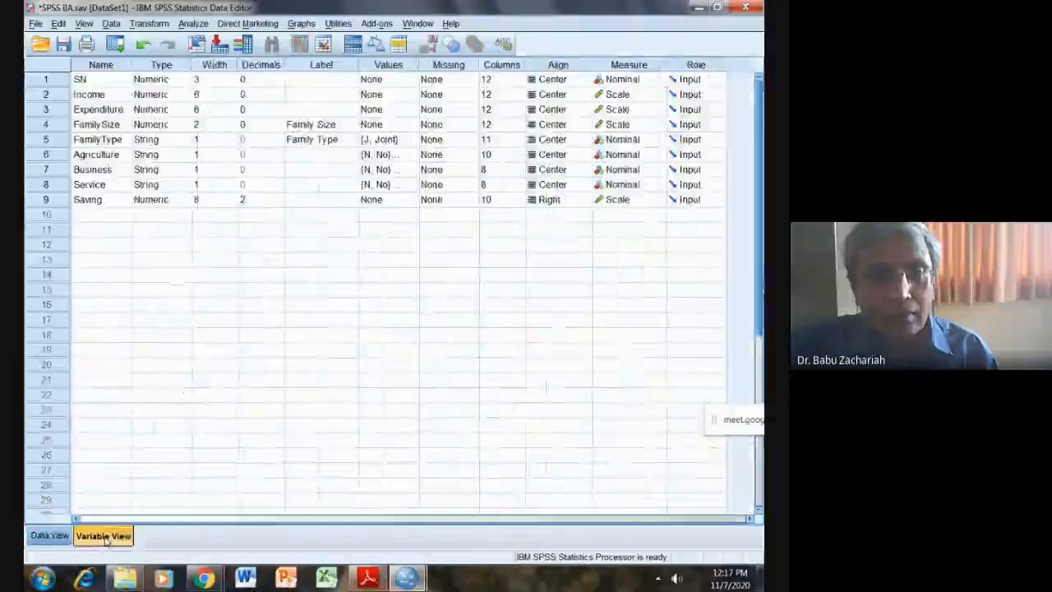
click(278, 205)
click(280, 203)
click(280, 203)
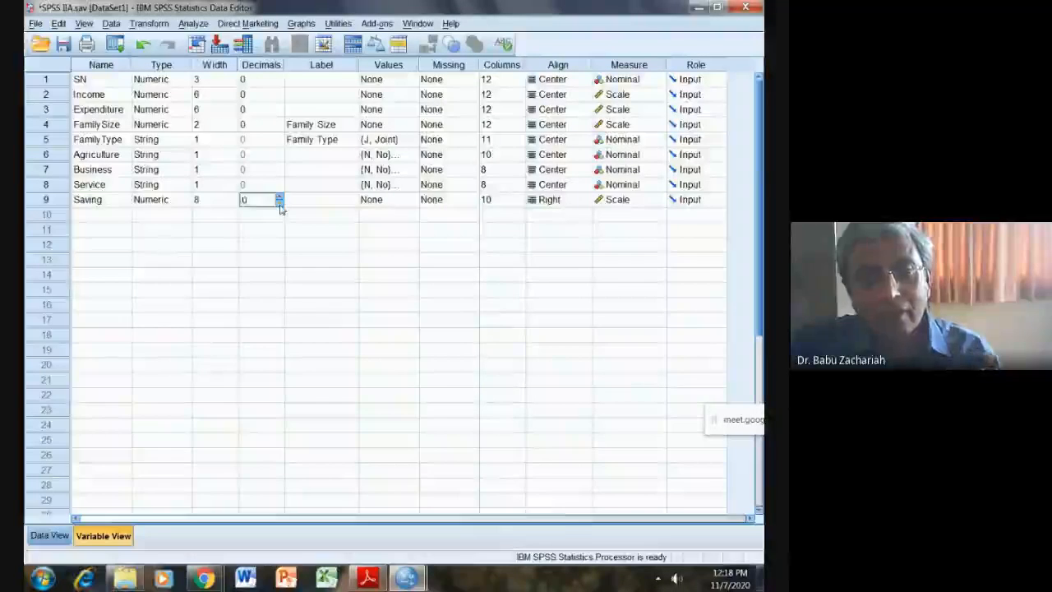
click(583, 201)
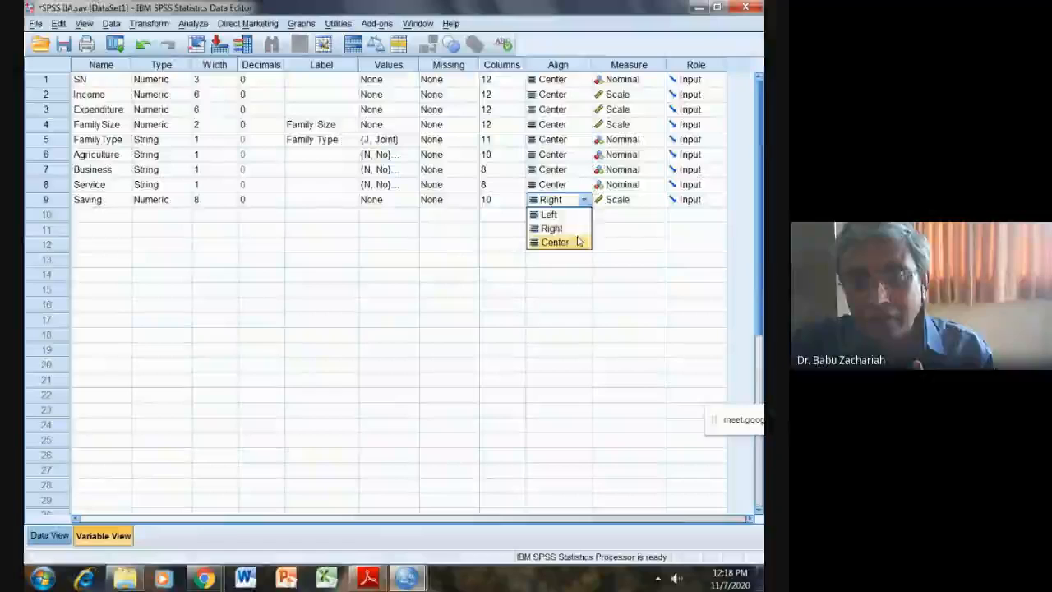
click(578, 242)
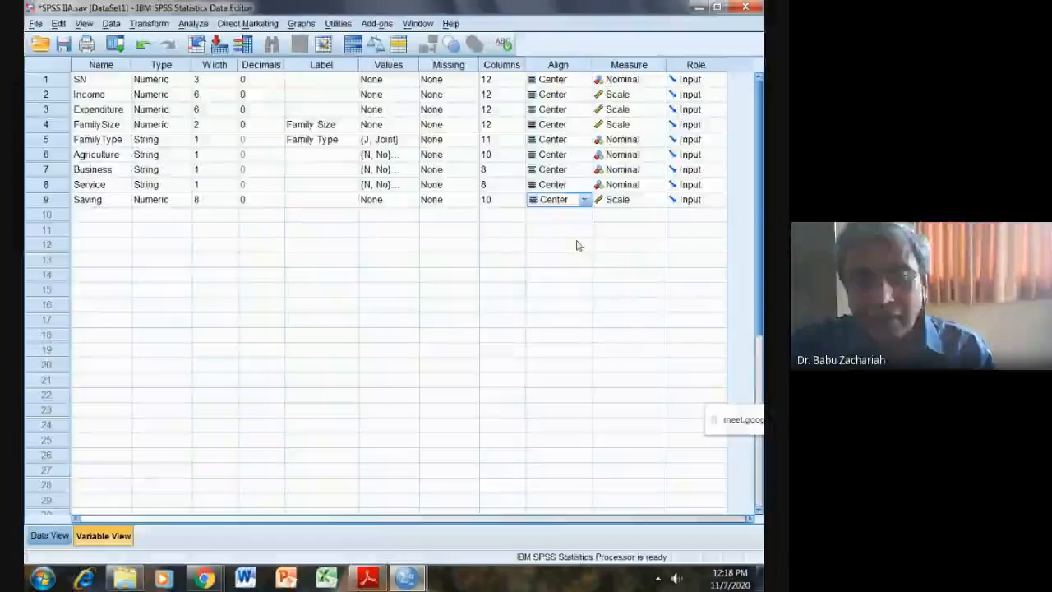
Step: Show the data rows and review the reformatted Saving column through the last case
click(45, 535)
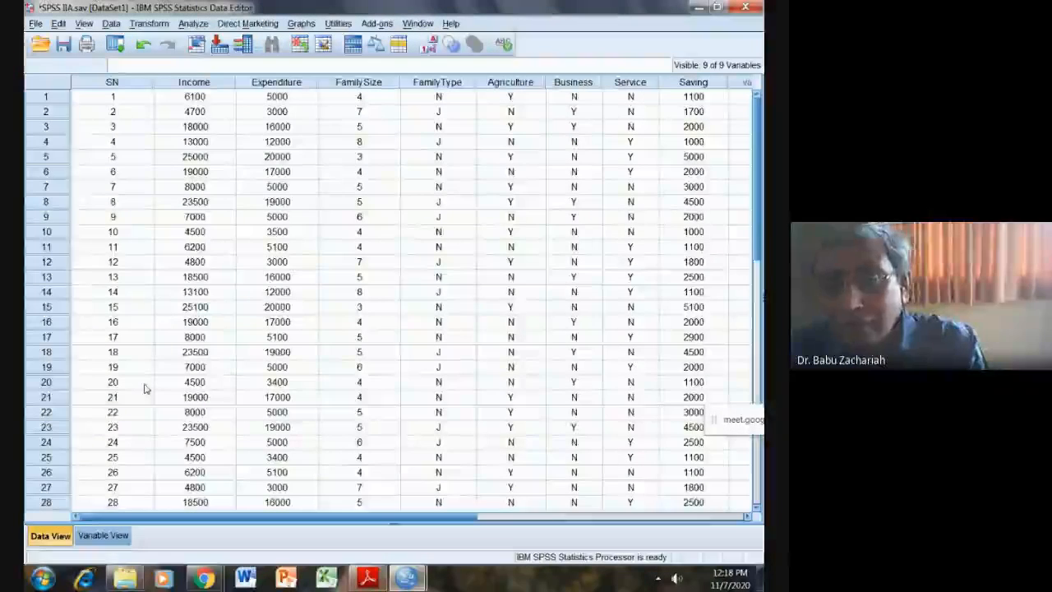
scroll(375, 217, down, 1)
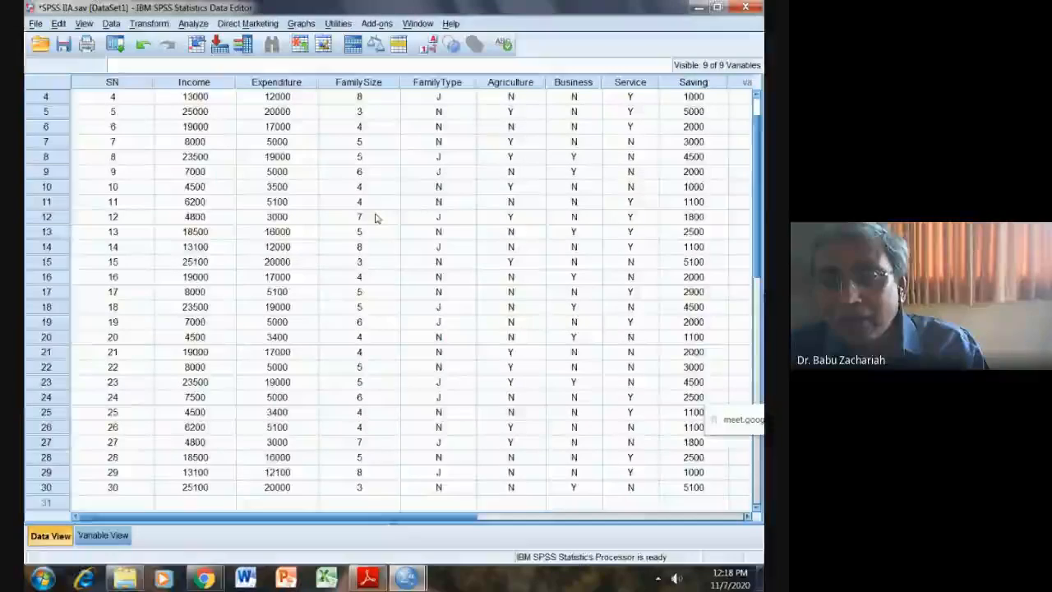
scroll(375, 217, up, 1)
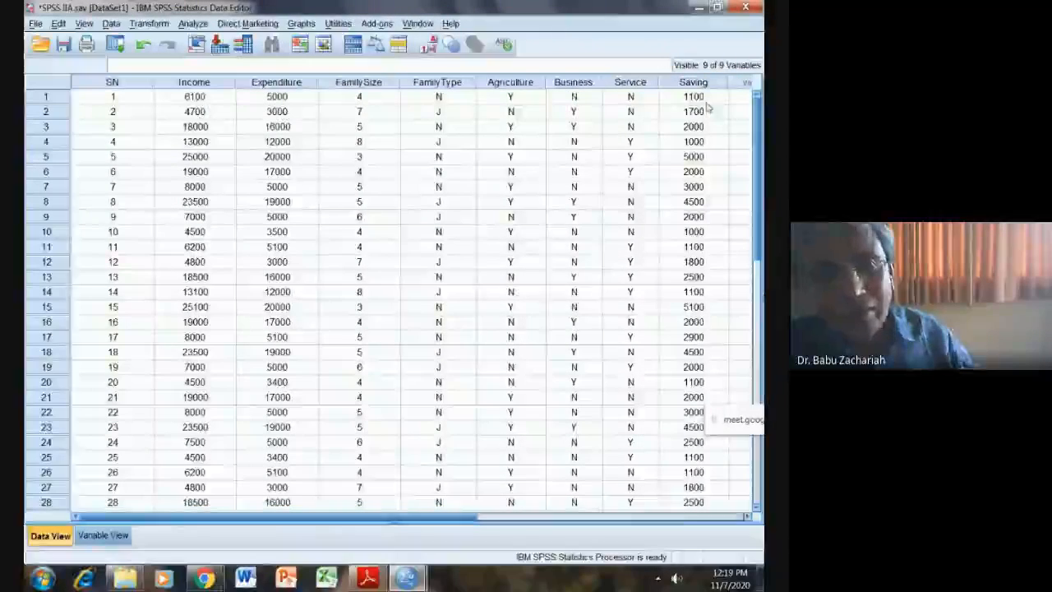
click(149, 24)
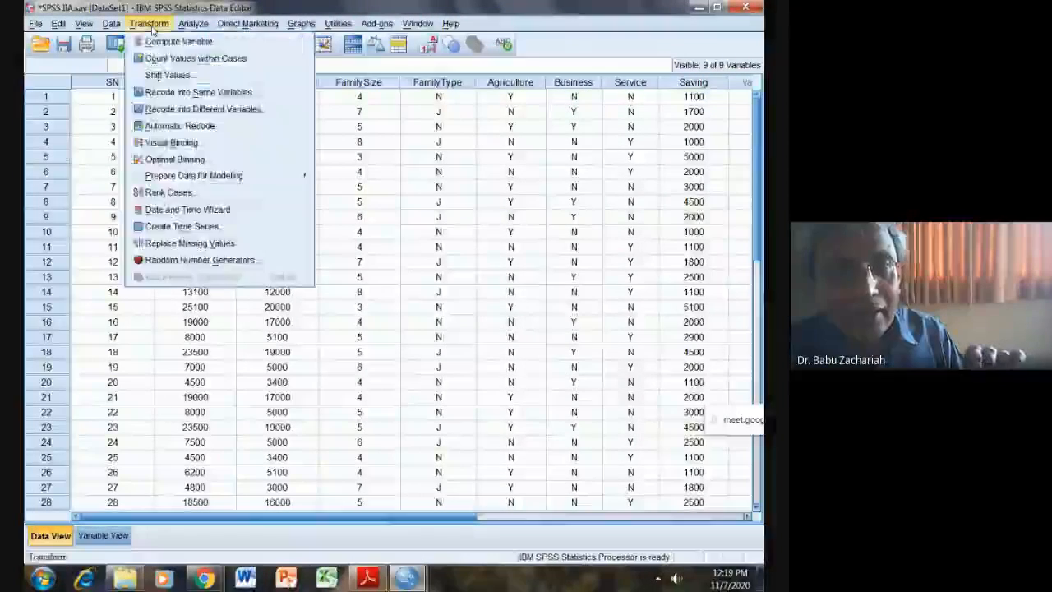
click(174, 41)
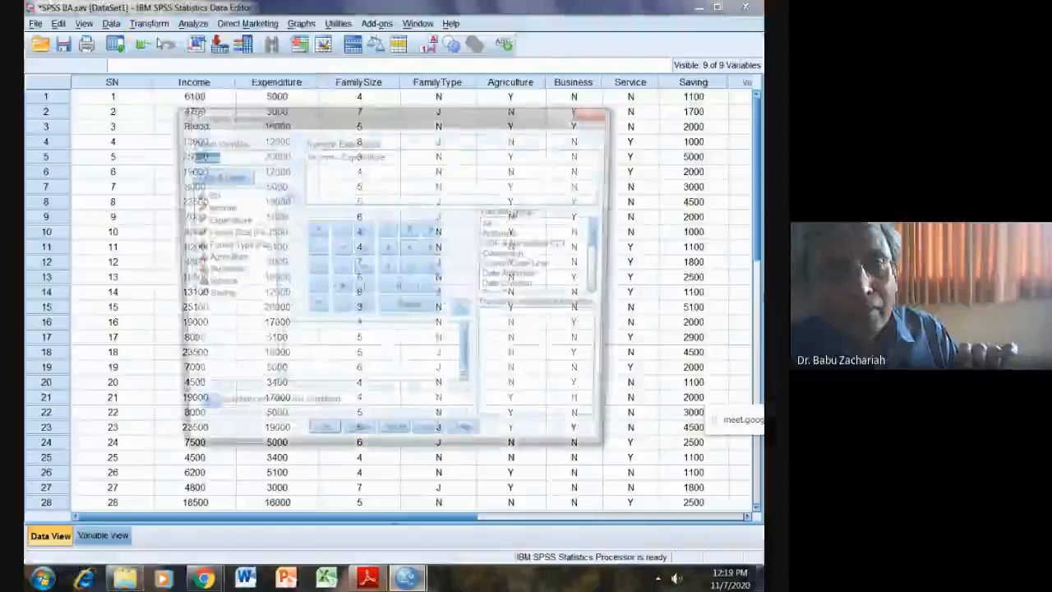
click(244, 154)
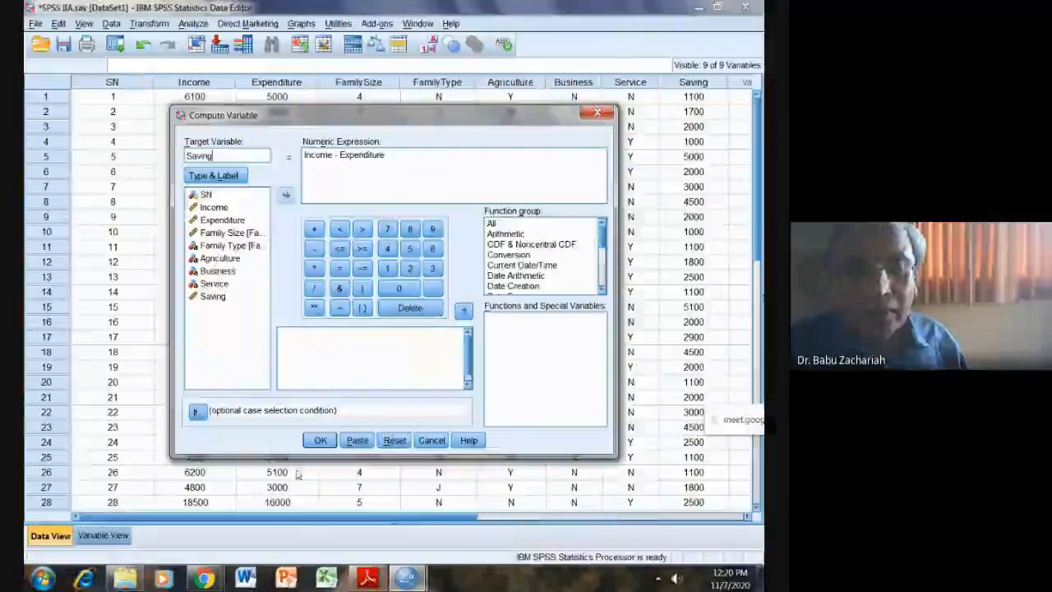
click(319, 440)
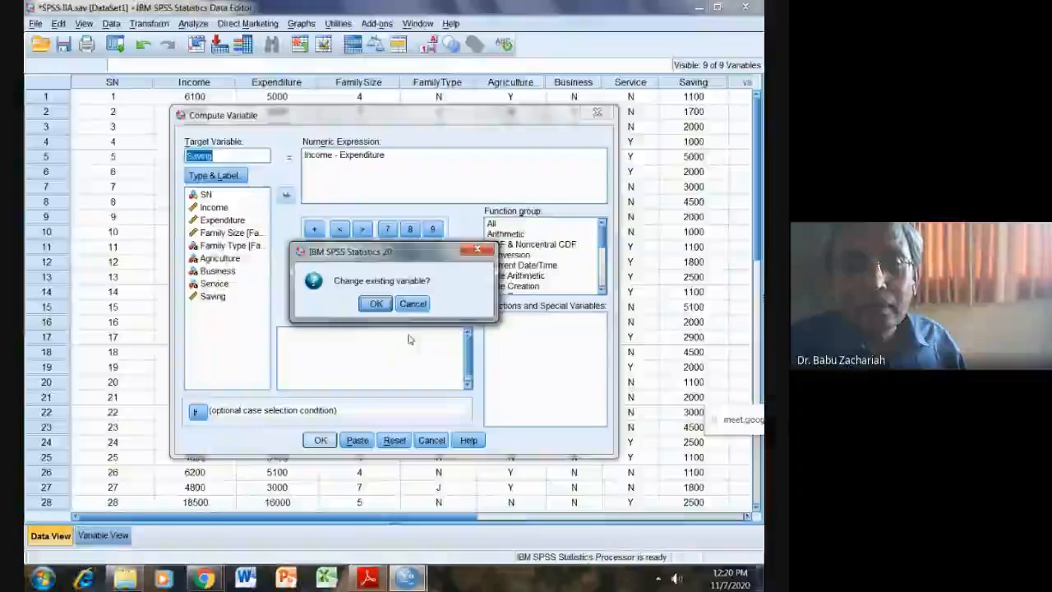
click(422, 310)
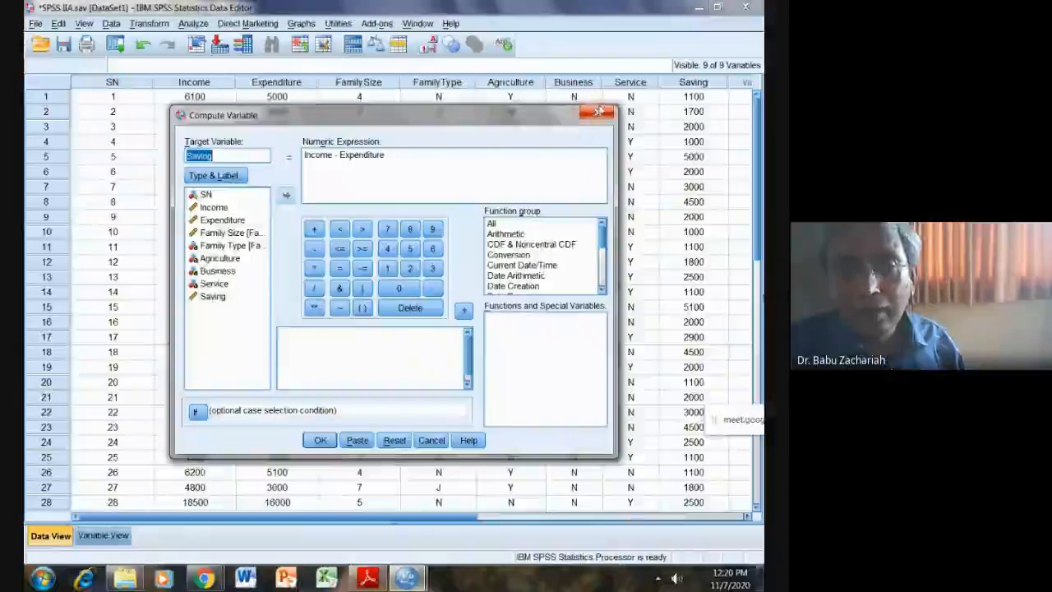
click(597, 112)
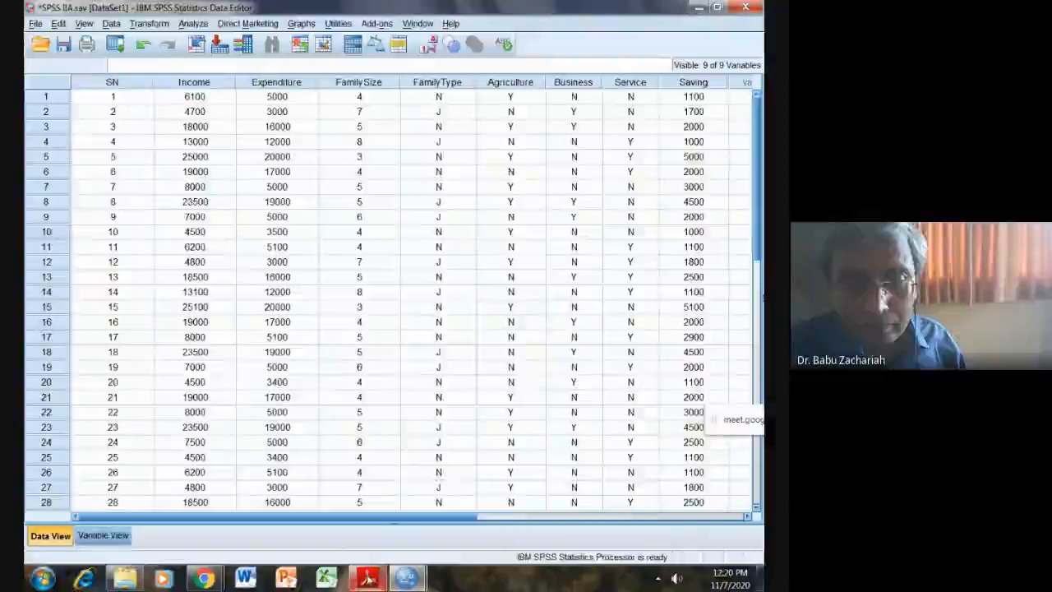
Step: Reread the saving task in SPSS IIA.pdf in Adobe Reader and switch back to the SPSS data set
click(367, 578)
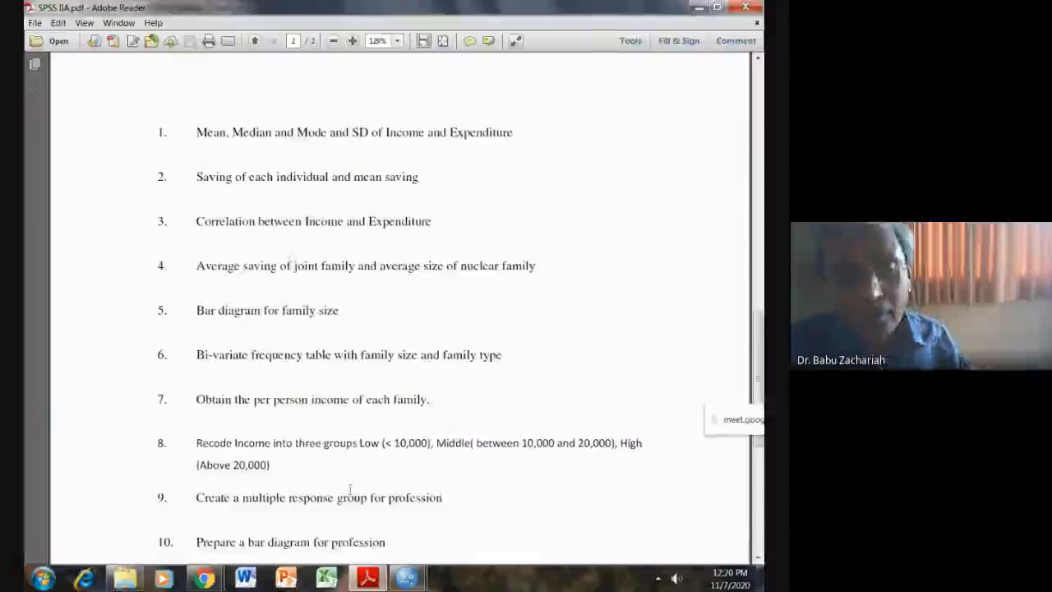
mouse_move(406, 577)
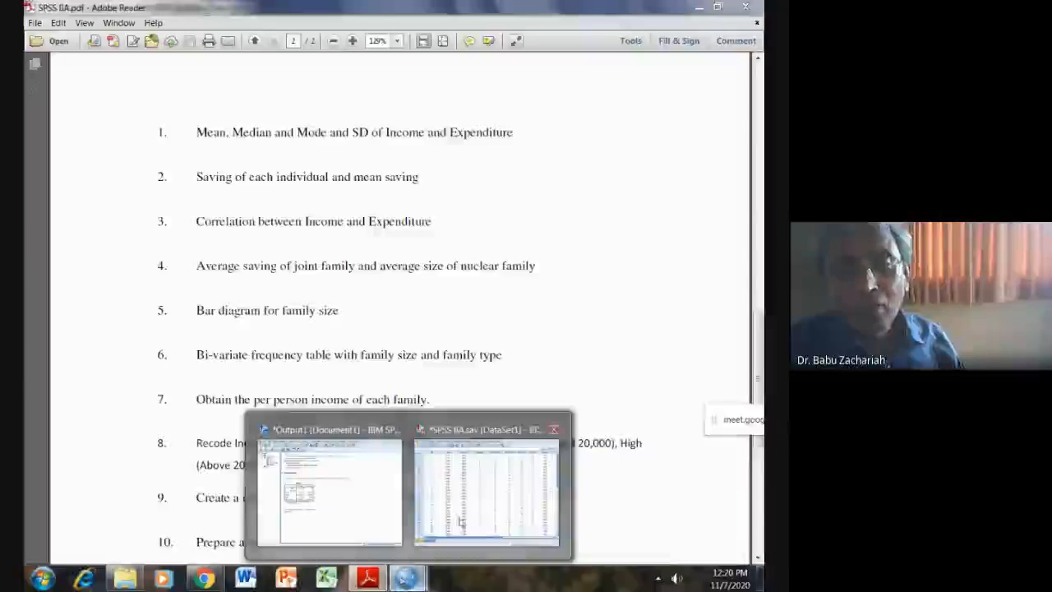
click(480, 507)
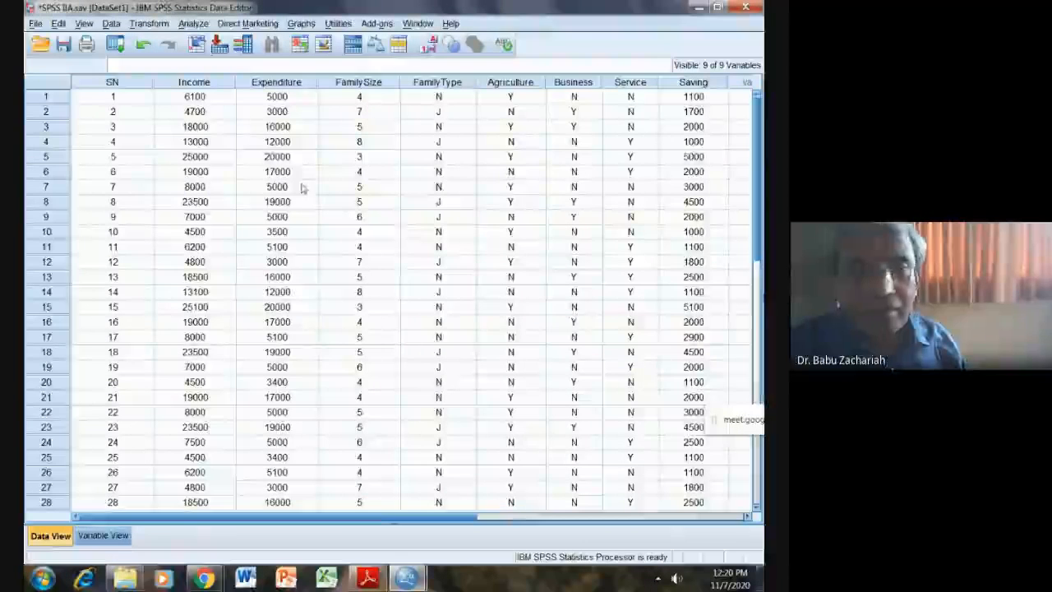
Step: Set up a Frequencies analysis with Saving as the only variable, replacing Income and Expenditure
click(191, 24)
mouse_move(197, 57)
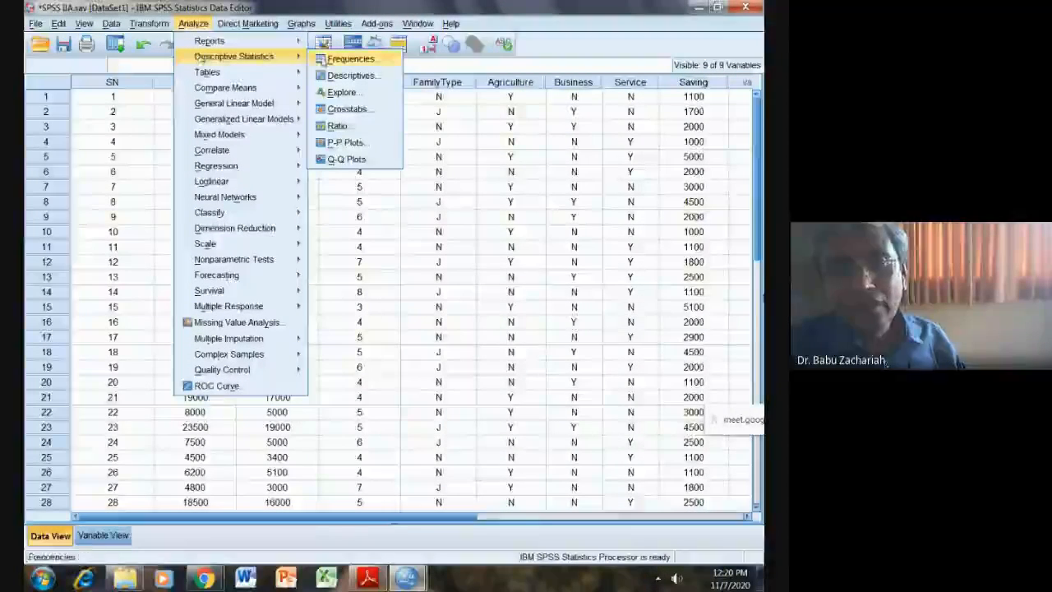
click(338, 59)
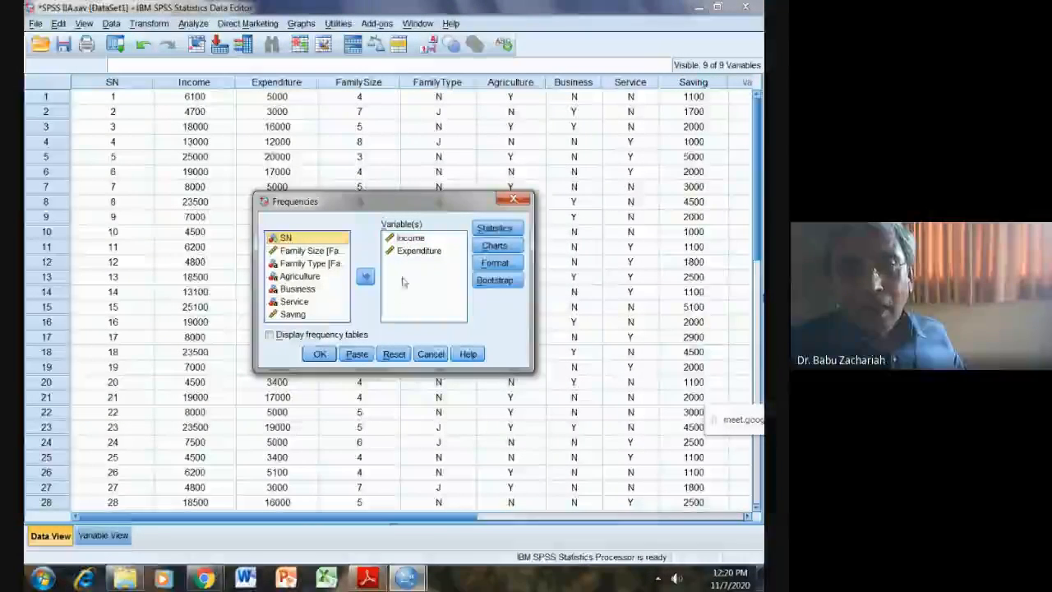
click(411, 252)
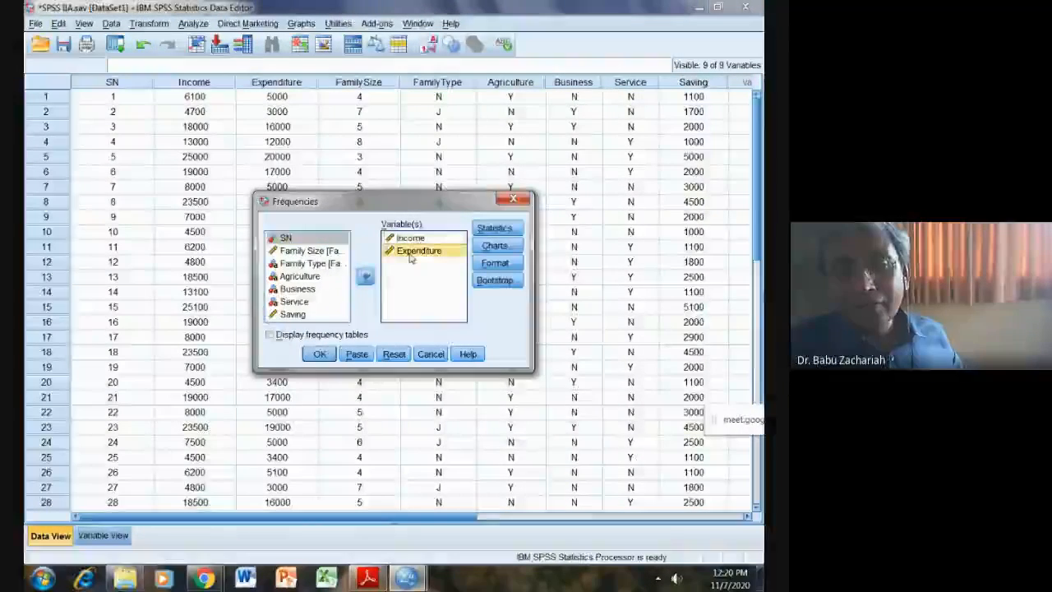
click(365, 278)
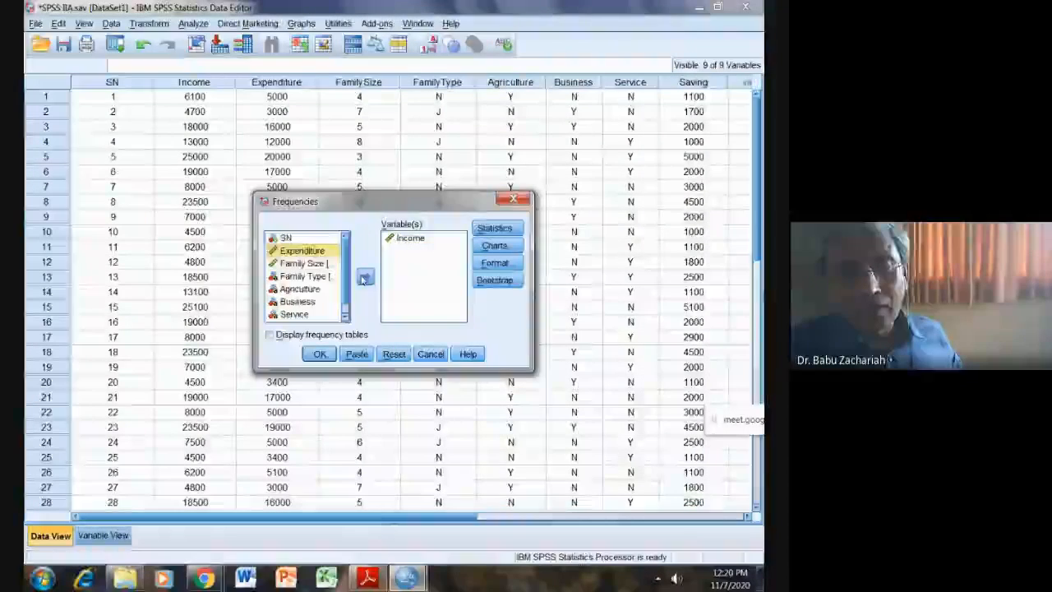
click(407, 238)
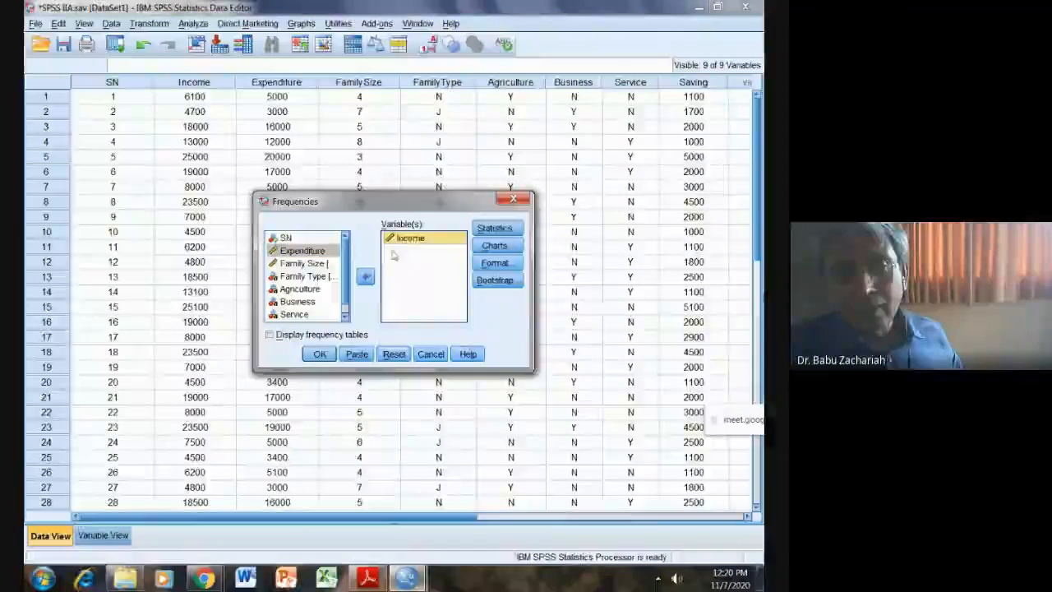
click(367, 277)
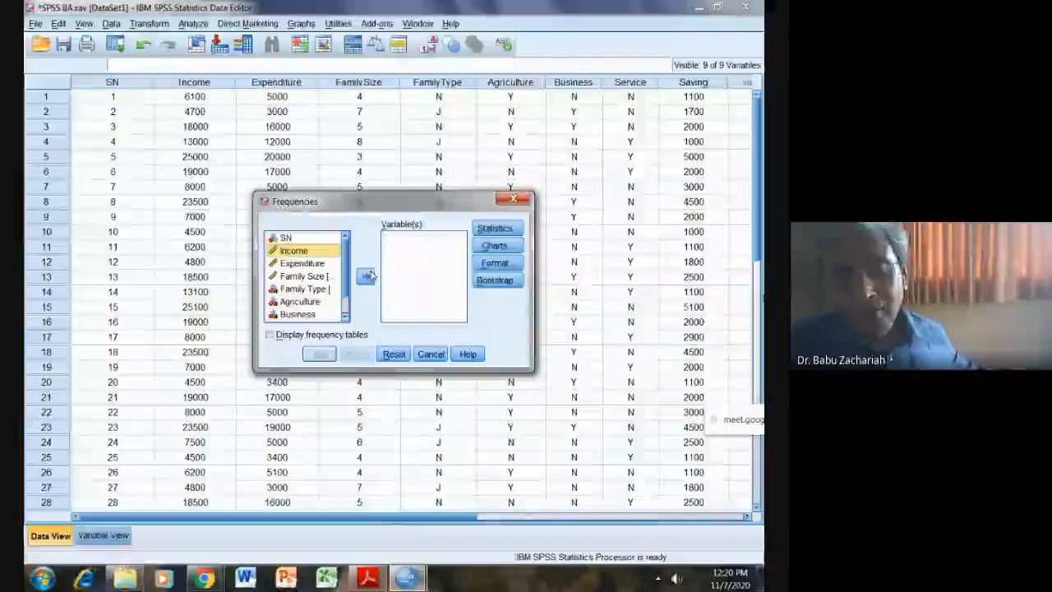
click(345, 318)
click(345, 318)
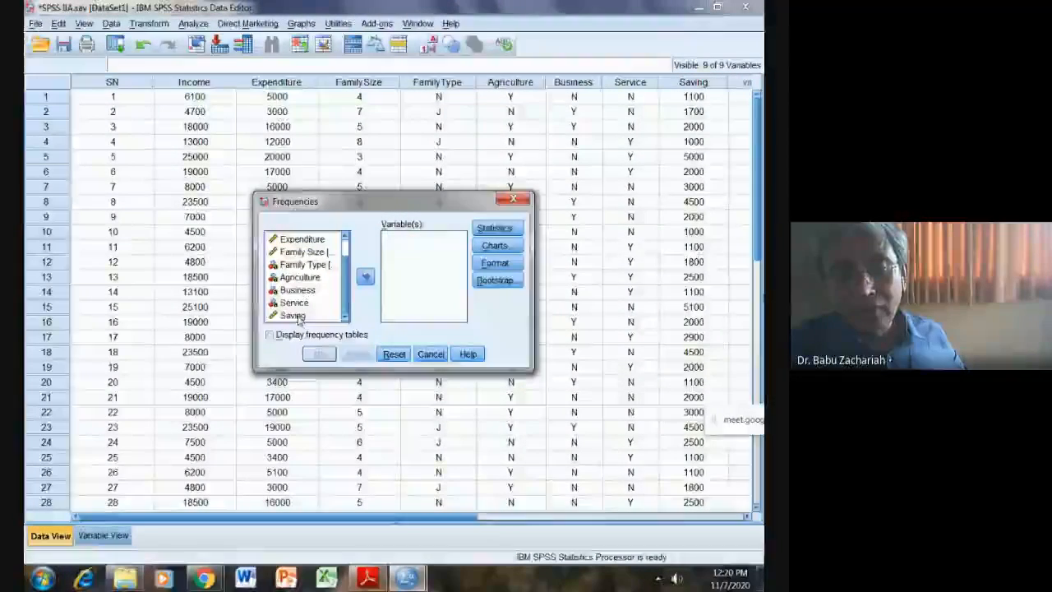
click(366, 279)
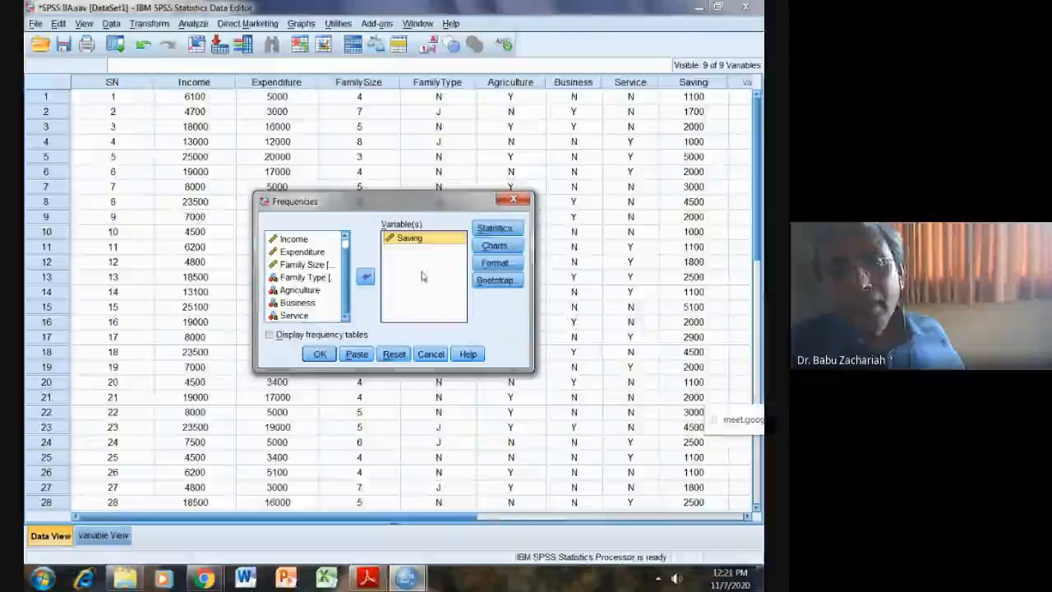
Step: Limit the Frequencies statistics to the mean by removing median, mode and standard deviation, and run the analysis for Saving
click(494, 228)
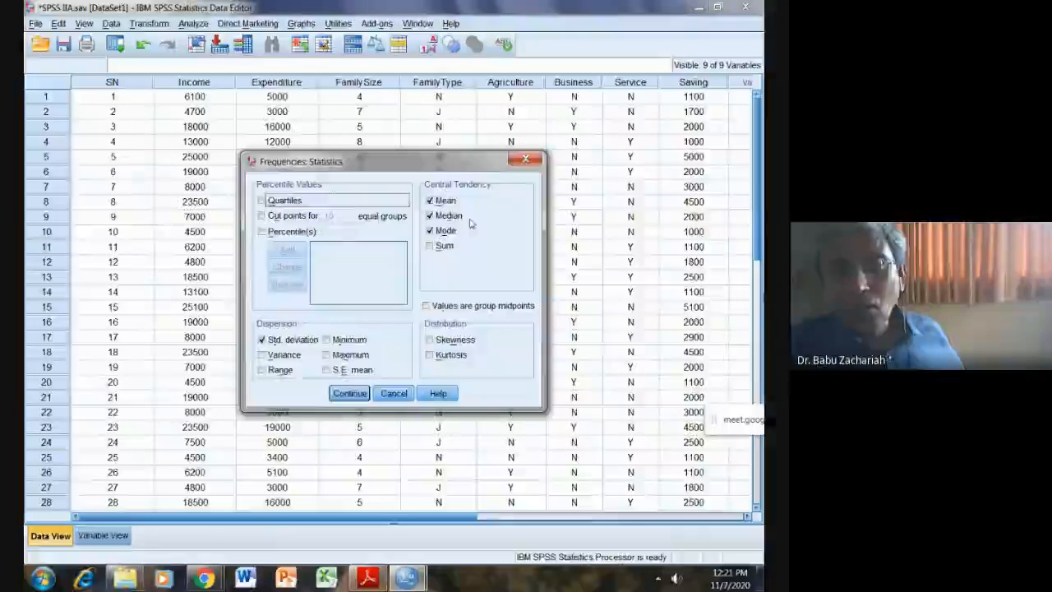
click(452, 217)
click(450, 232)
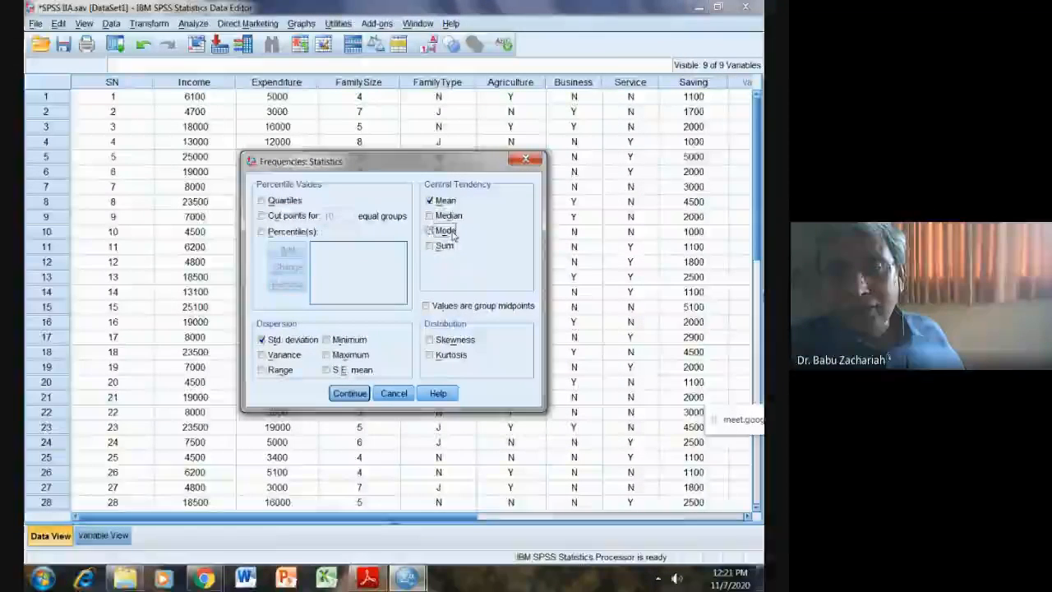
click(290, 342)
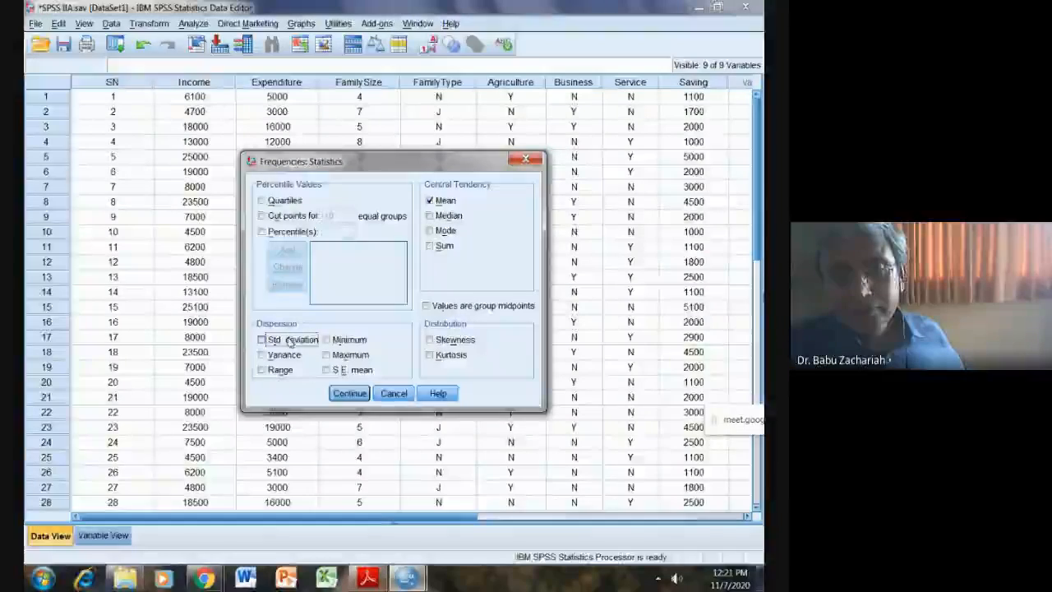
click(344, 395)
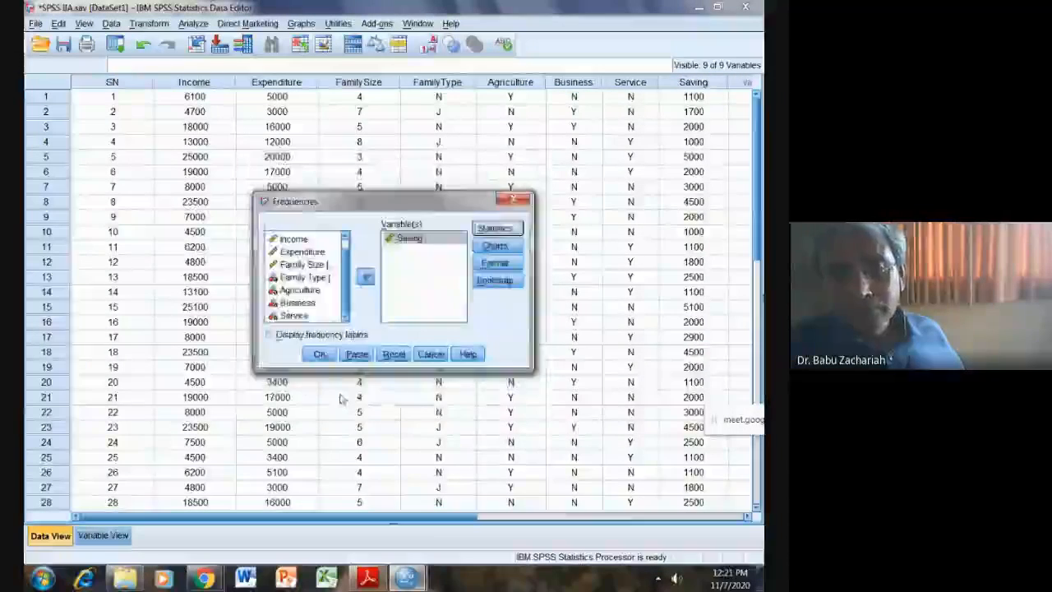
click(319, 355)
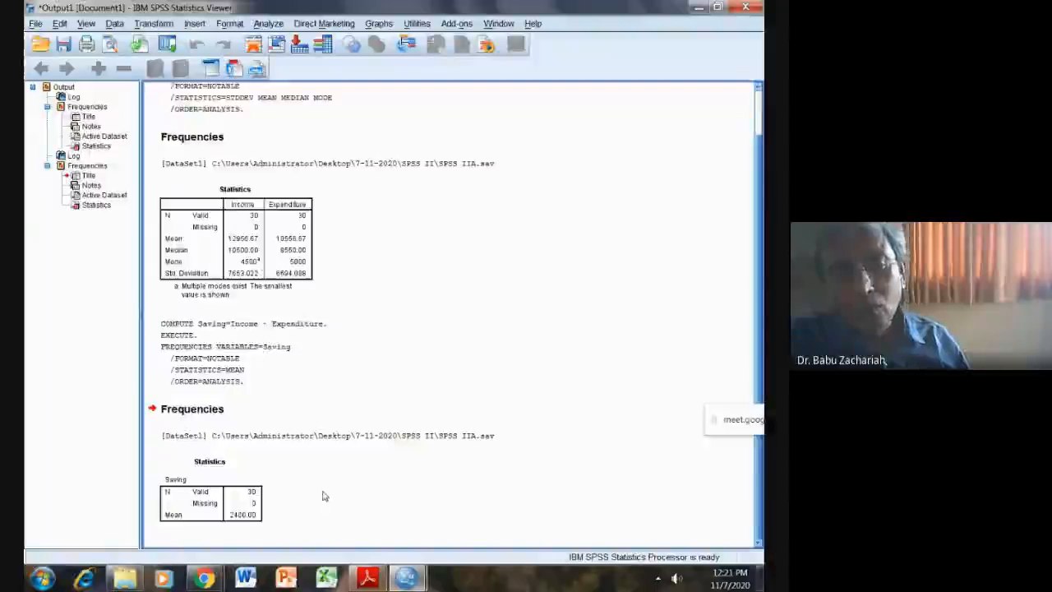
Step: Check the correlation task in SPSS IIA.pdf in Adobe Reader and switch back to the SPSS data set
click(366, 580)
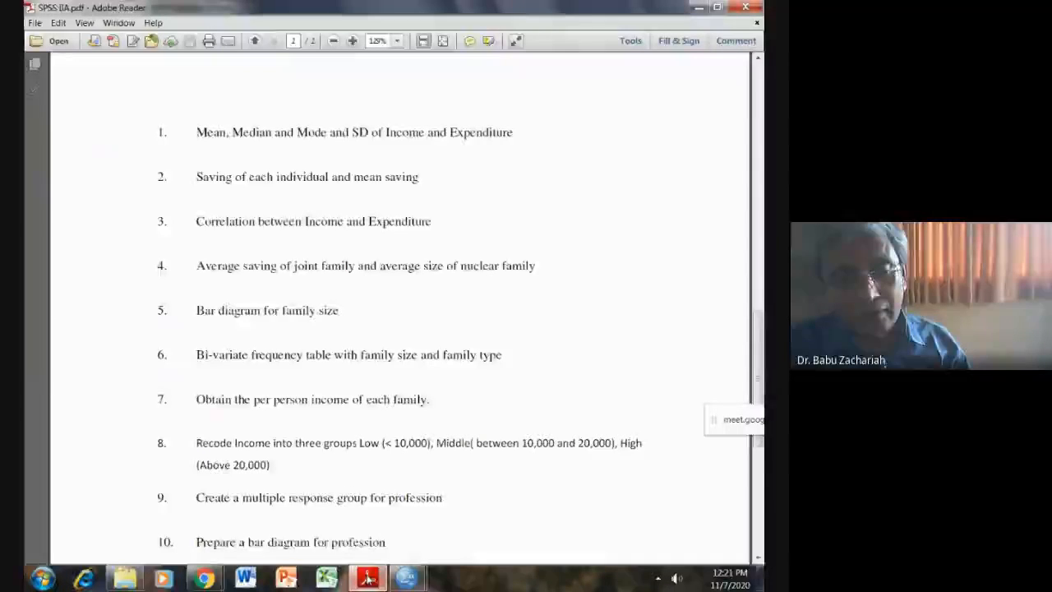
mouse_move(417, 582)
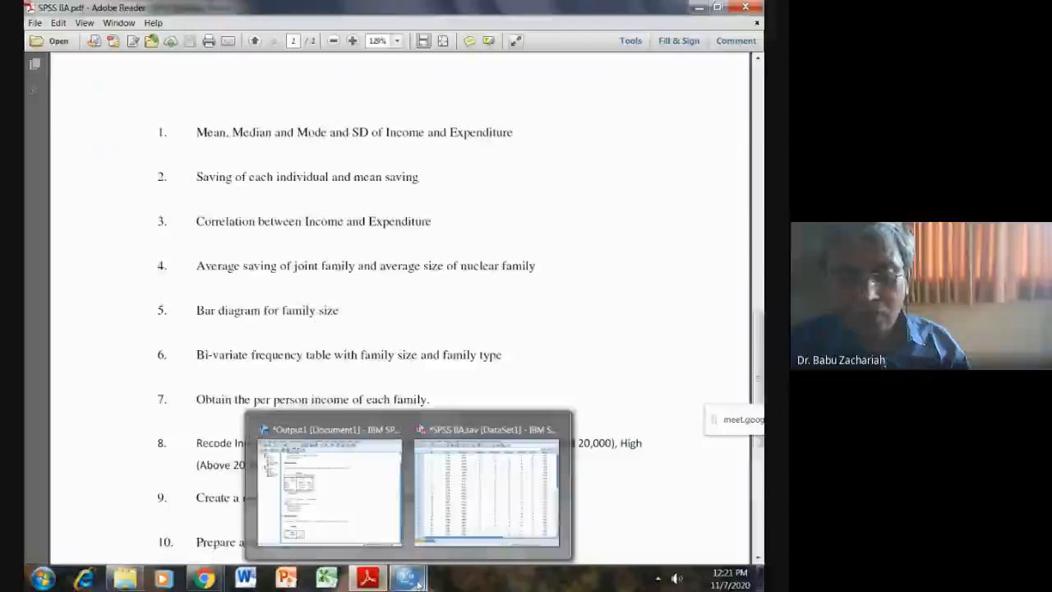
click(485, 489)
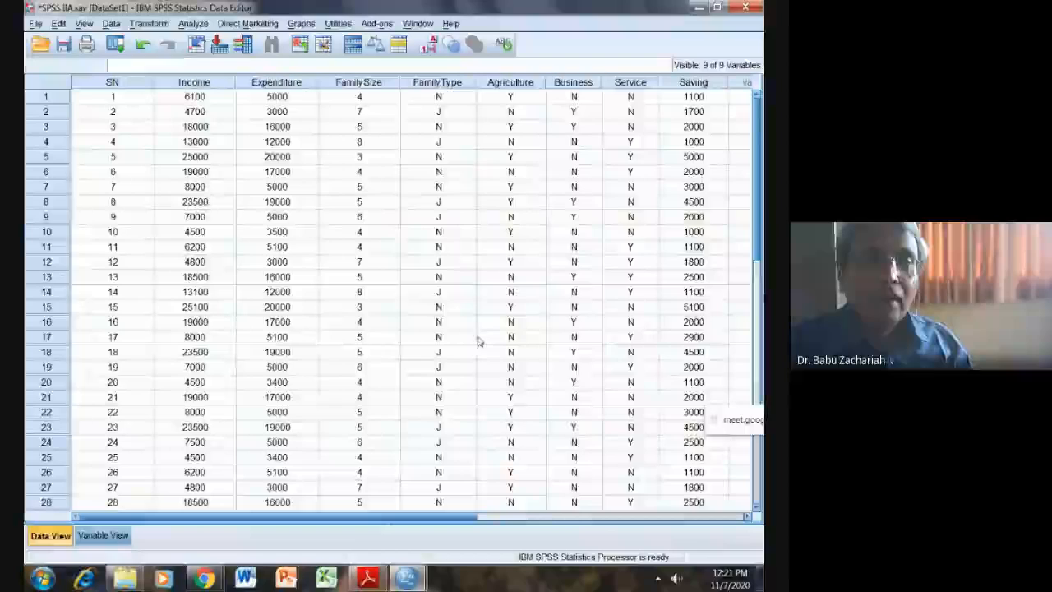
Step: Set up a Bivariate Correlations analysis with Income and Expenditure as the variables
click(195, 25)
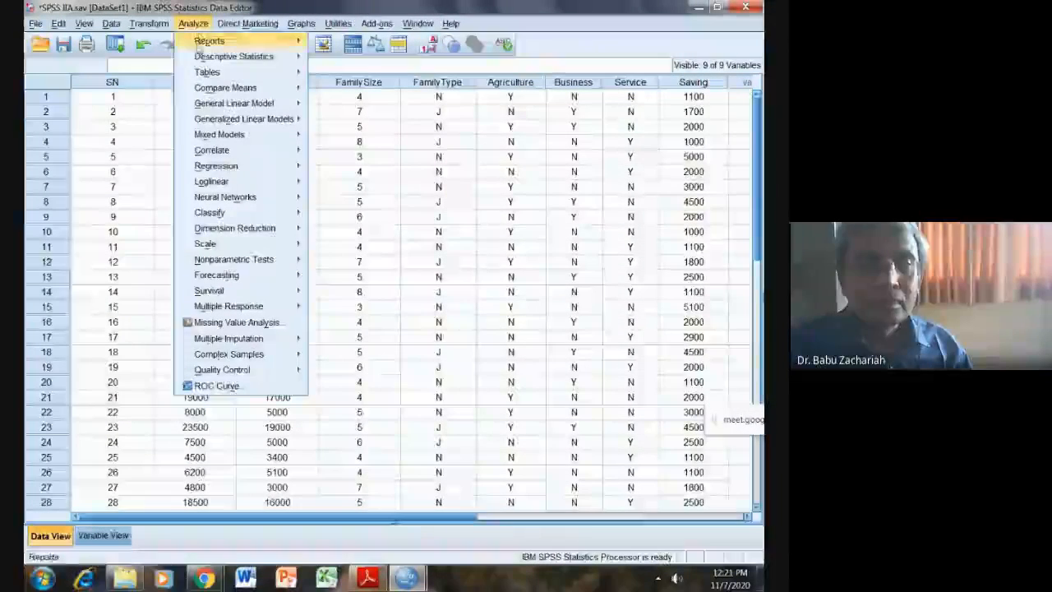
mouse_move(201, 155)
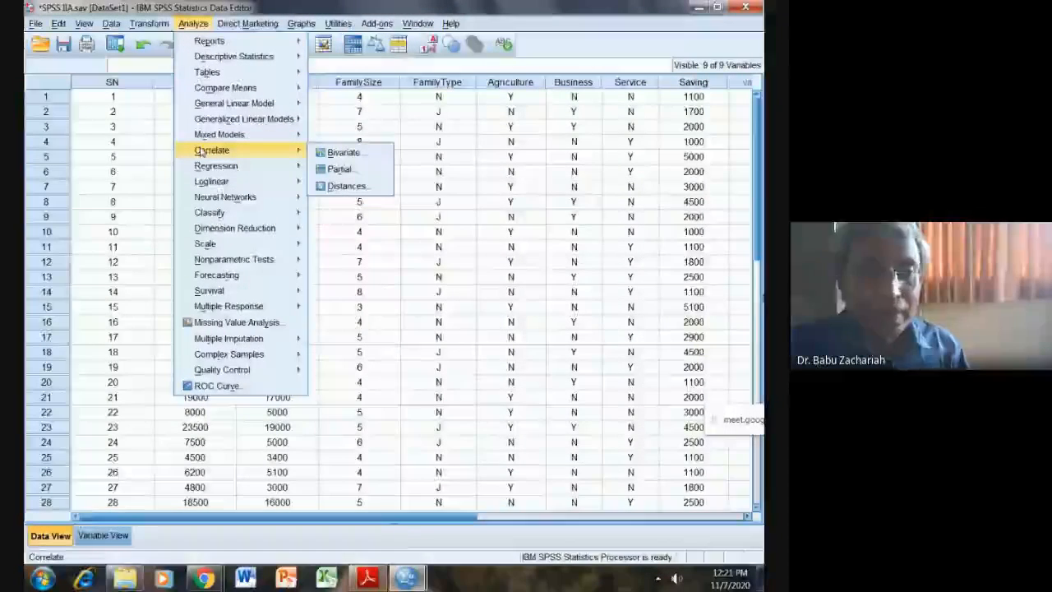
click(336, 156)
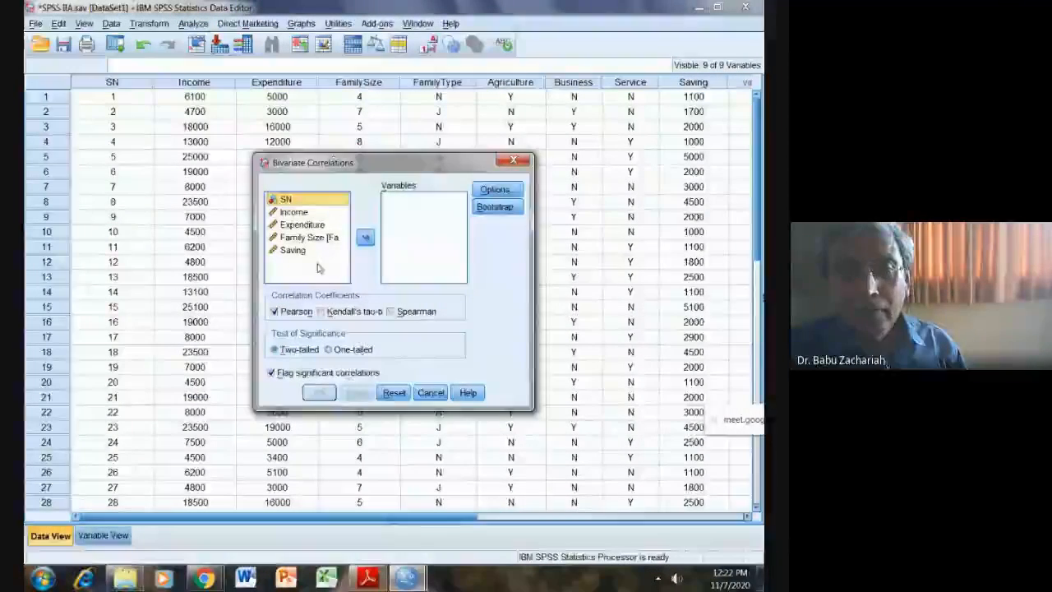
click(296, 213)
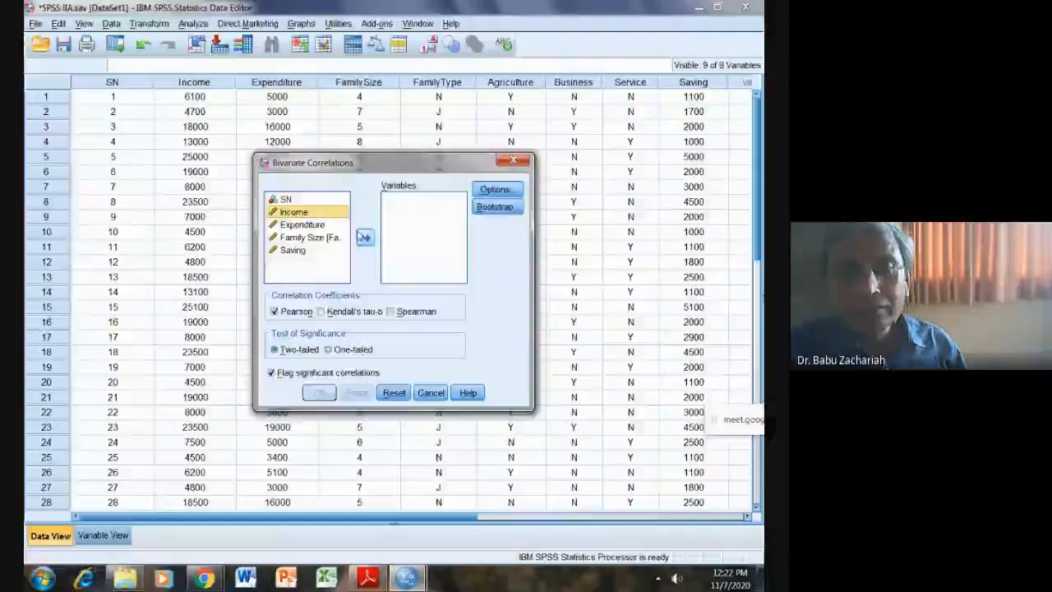
click(364, 237)
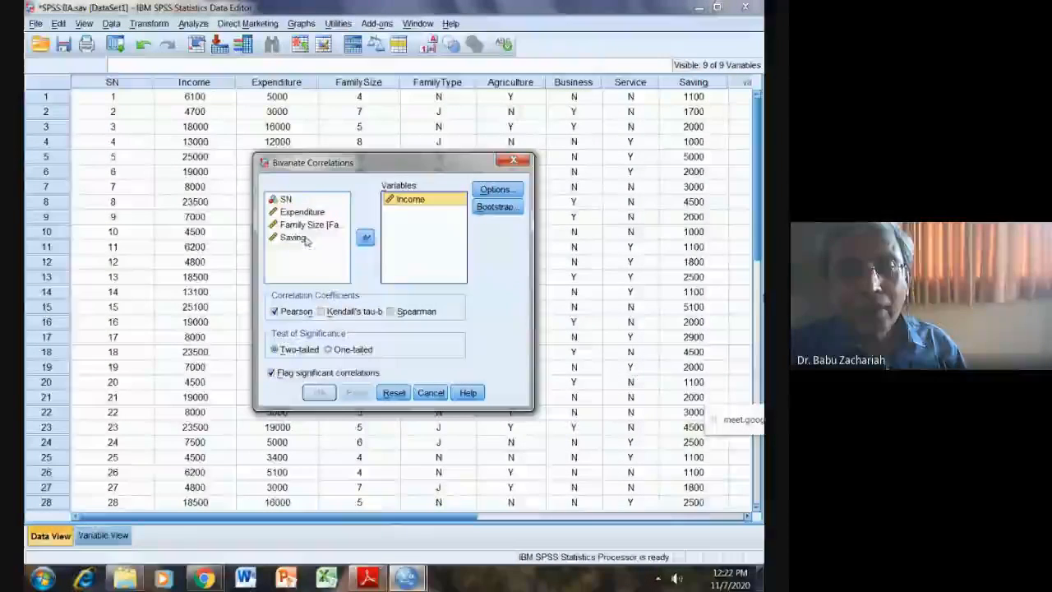
click(301, 212)
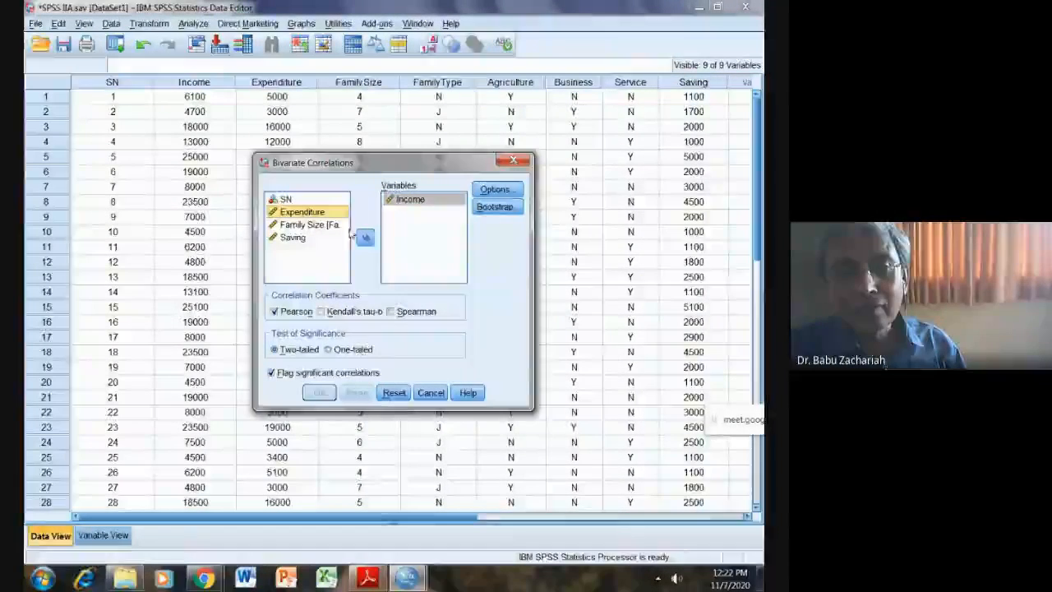
click(360, 239)
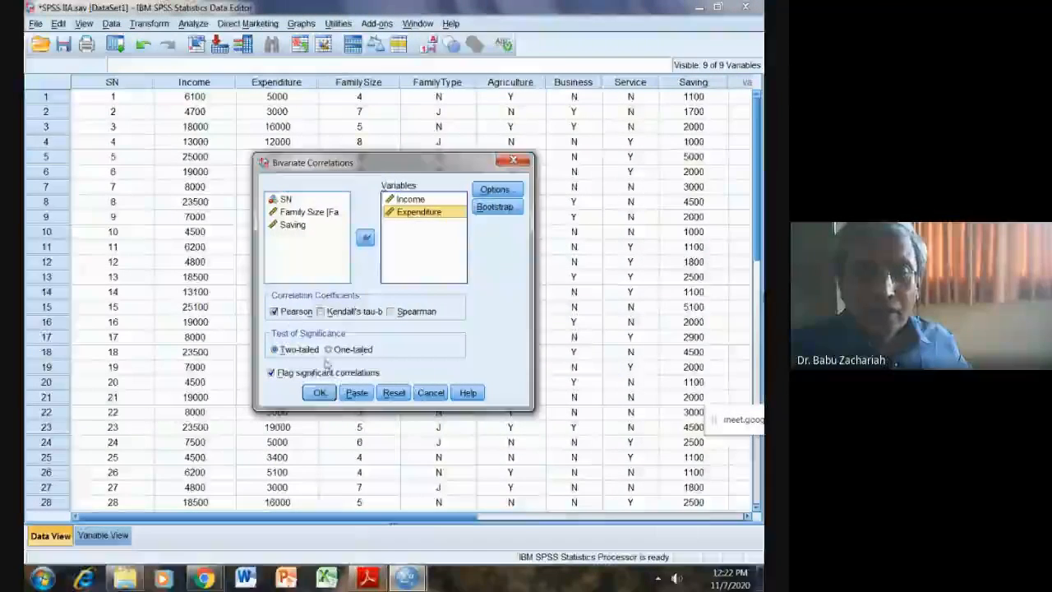
Step: Run the two-tailed Pearson correlation without flagging significant correlations and review the output
click(283, 374)
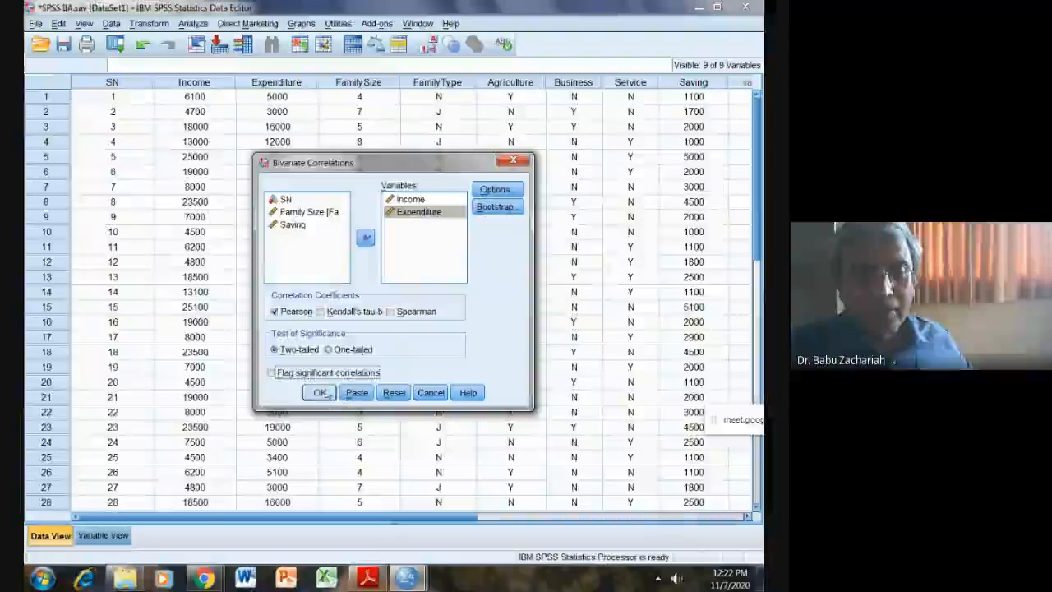
click(320, 393)
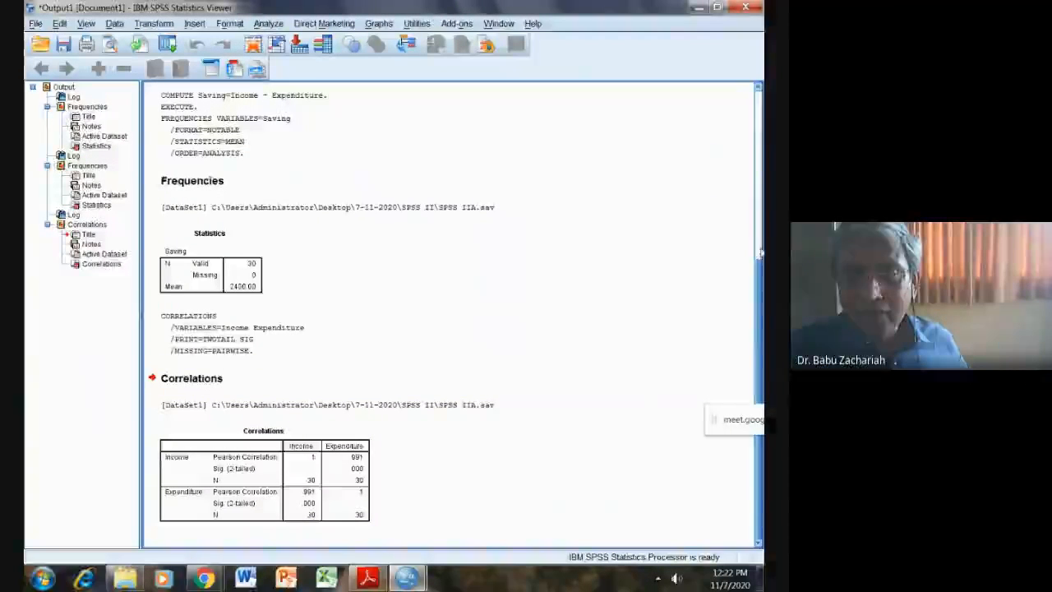
scroll(761, 255, up, 3)
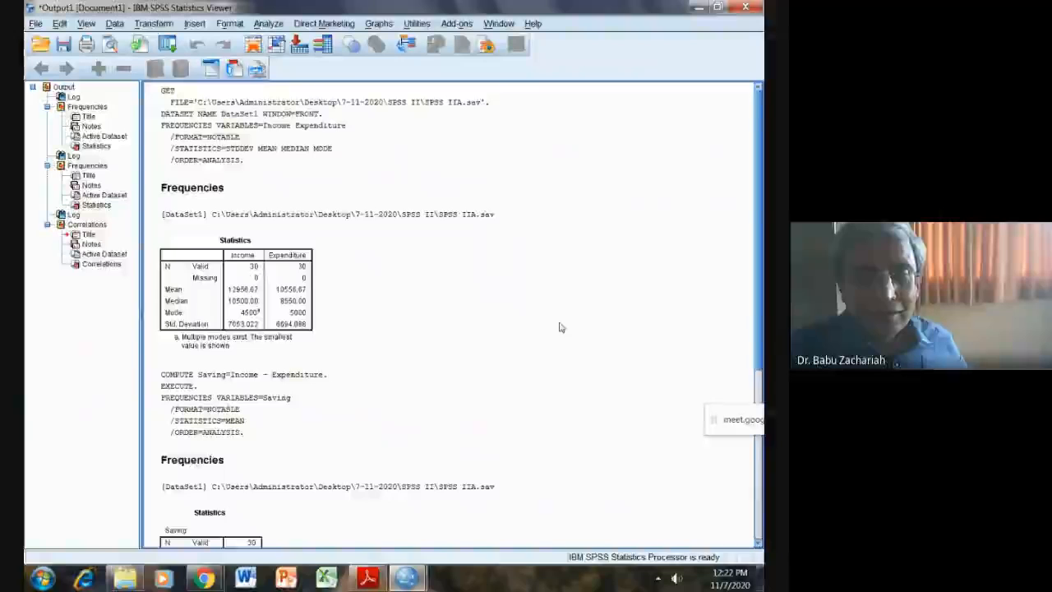
scroll(531, 407, down, 3)
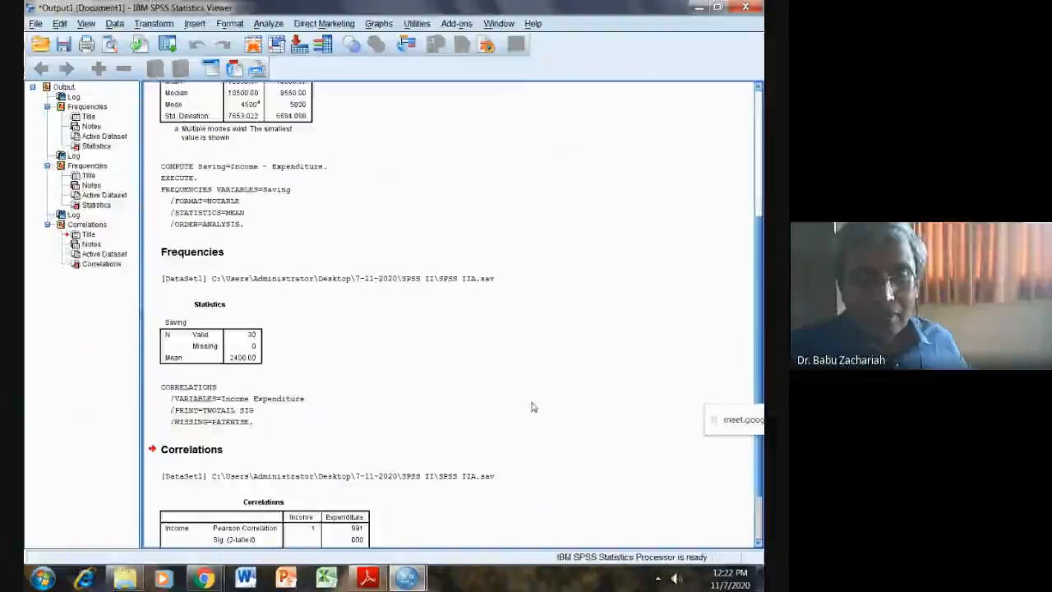
scroll(531, 406, down, 1)
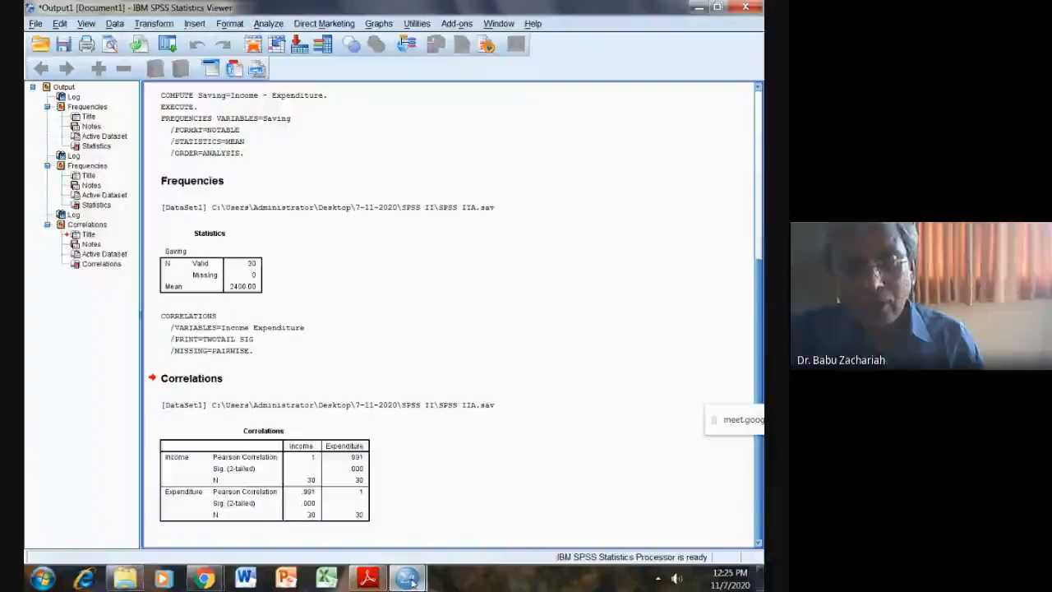
Step: Return to the data set and rerun the Bivariate Correlations analysis with Saving added to Income and Expenditure
mouse_move(407, 578)
click(457, 447)
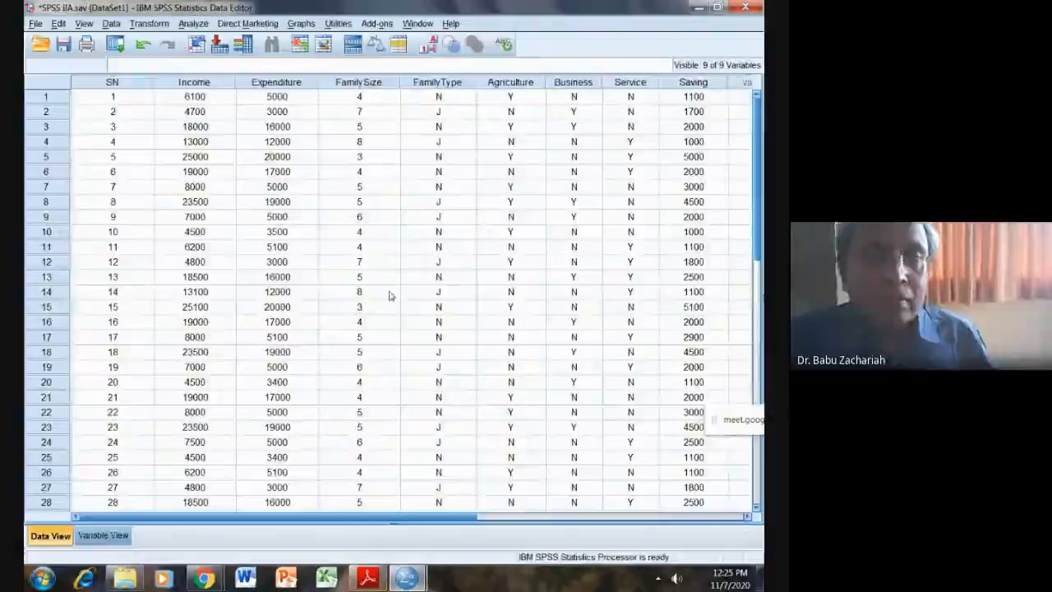
click(193, 23)
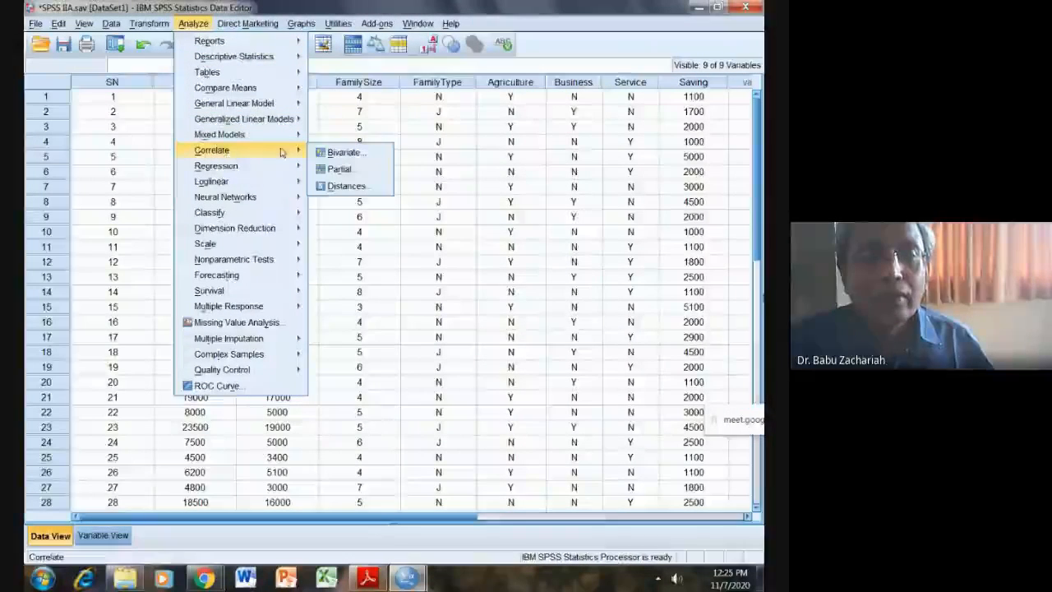
click(326, 154)
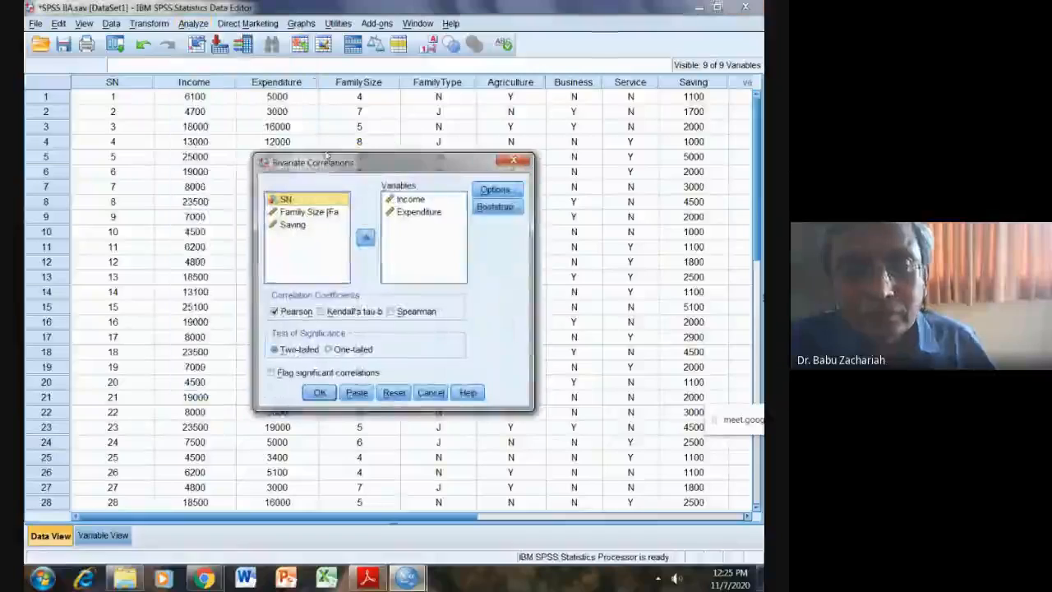
click(293, 225)
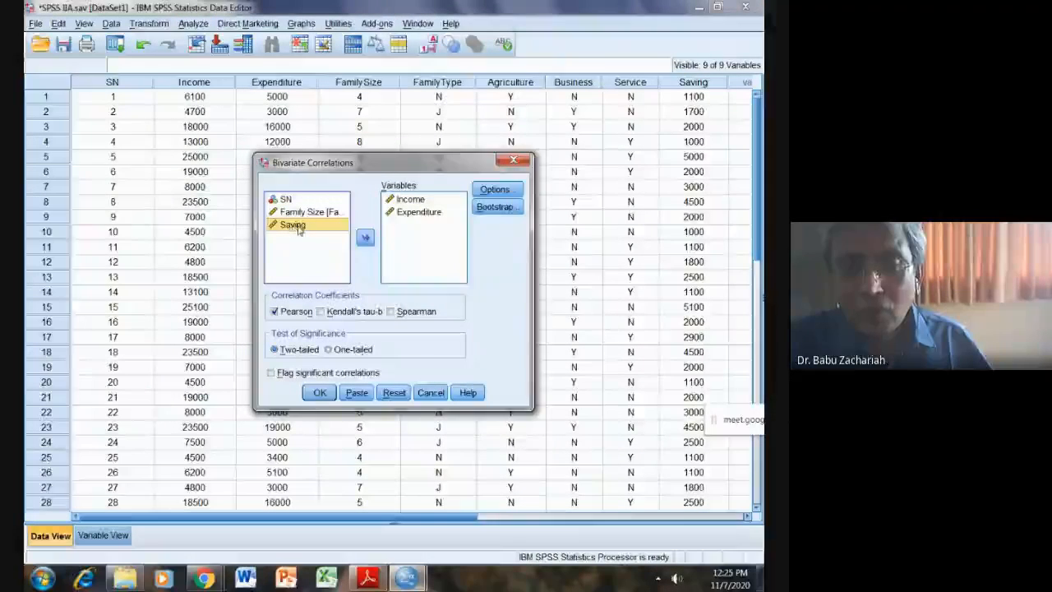
click(365, 237)
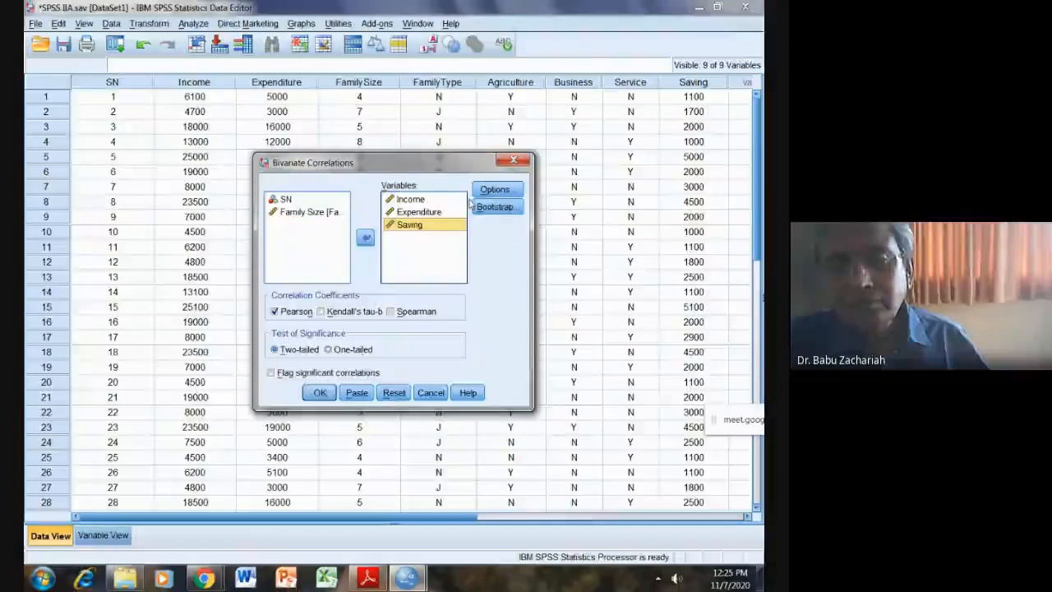
click(321, 393)
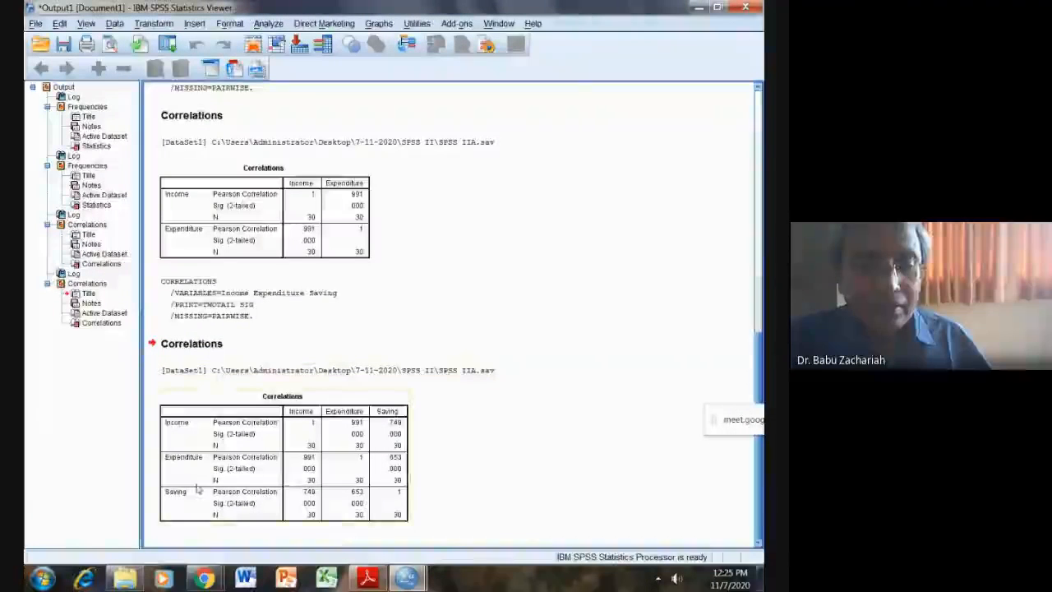
click(195, 494)
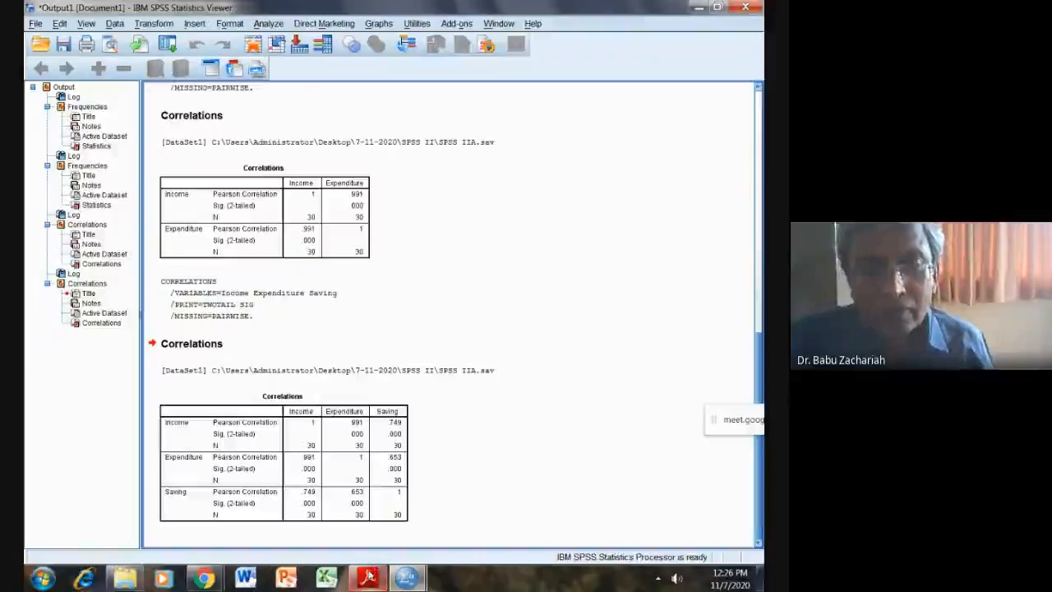
Step: Check the average saving by family type task in SPSS IIA.pdf in Adobe Reader and switch back to the SPSS data set
key(alt+Tab)
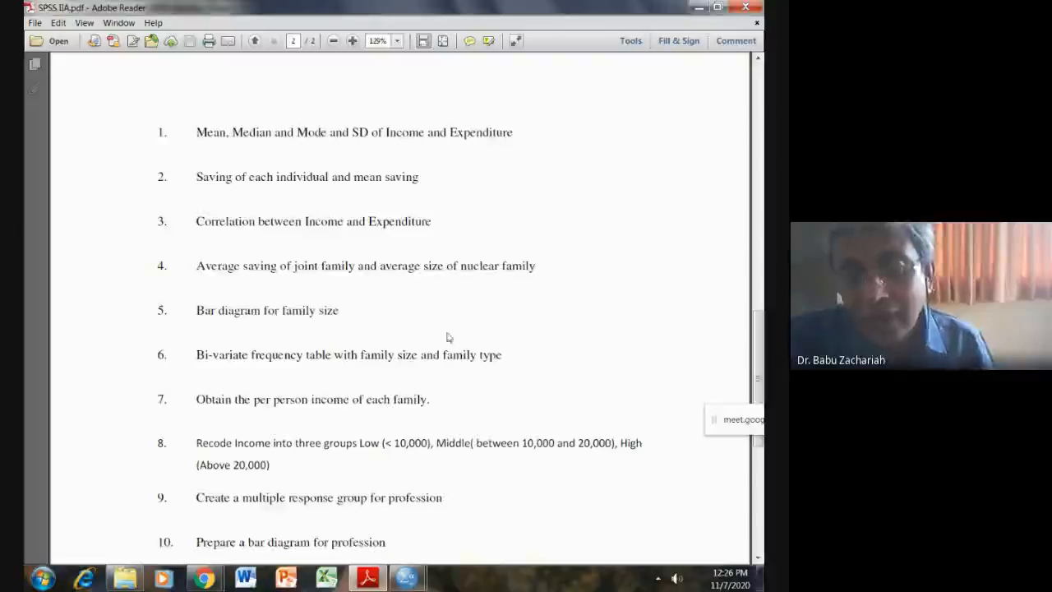
mouse_move(406, 578)
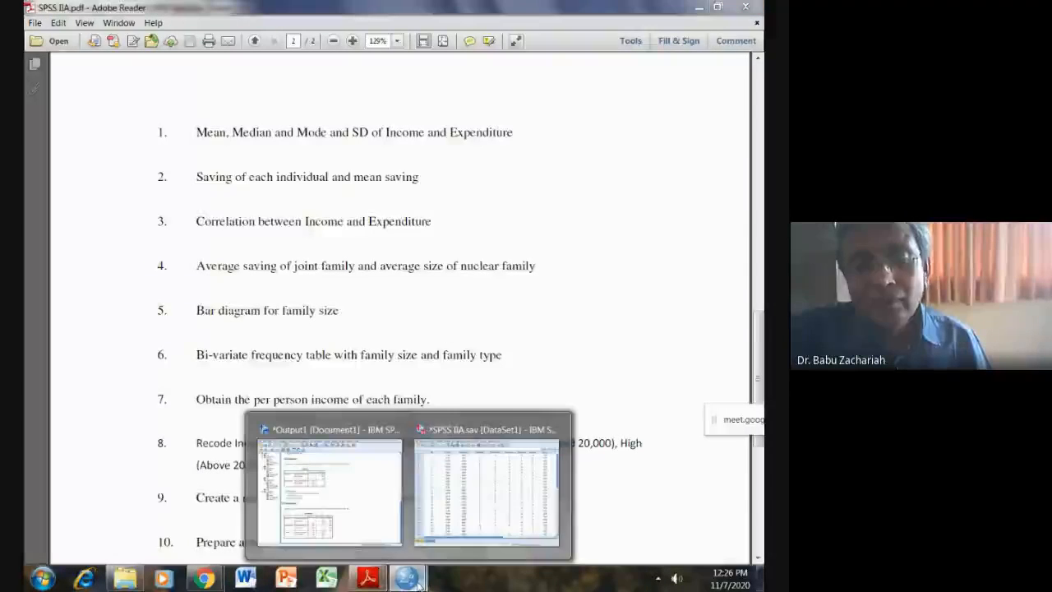
click(457, 525)
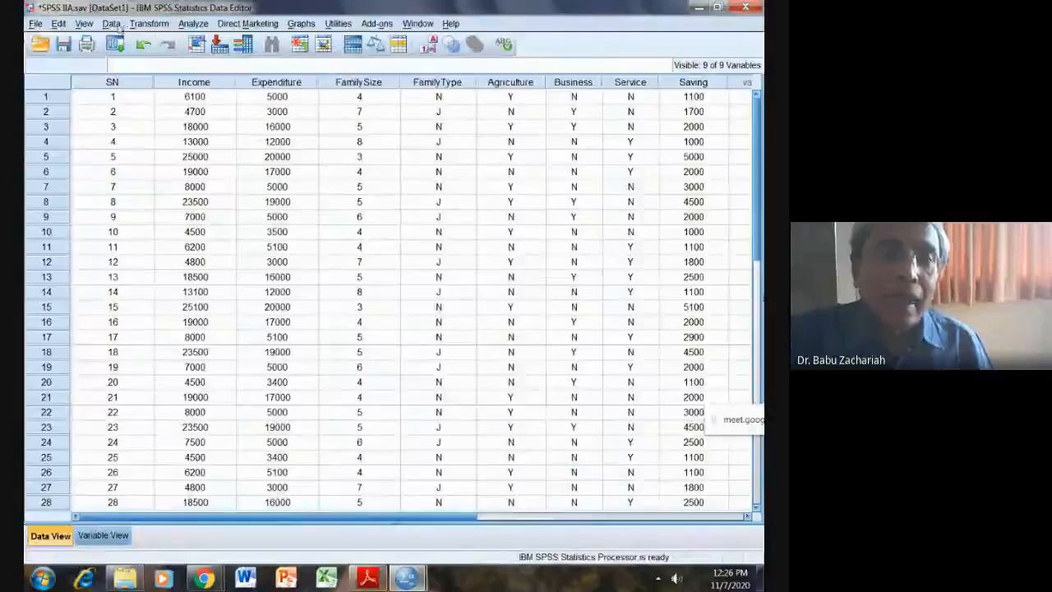
Step: Split the file by Family Type using Compare groups, with the file sorted by the grouping variable
click(113, 24)
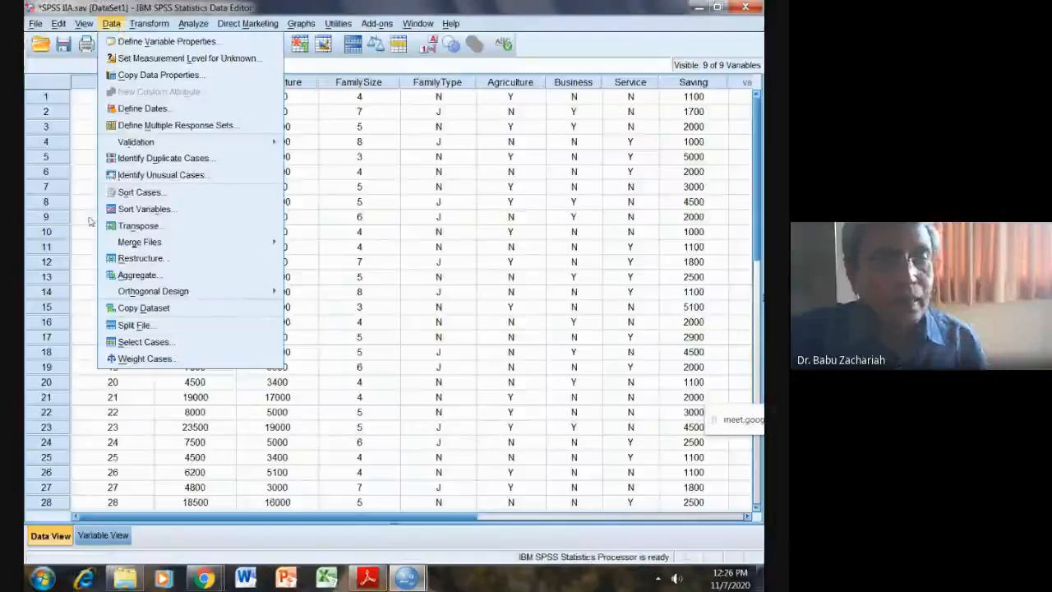
click(140, 327)
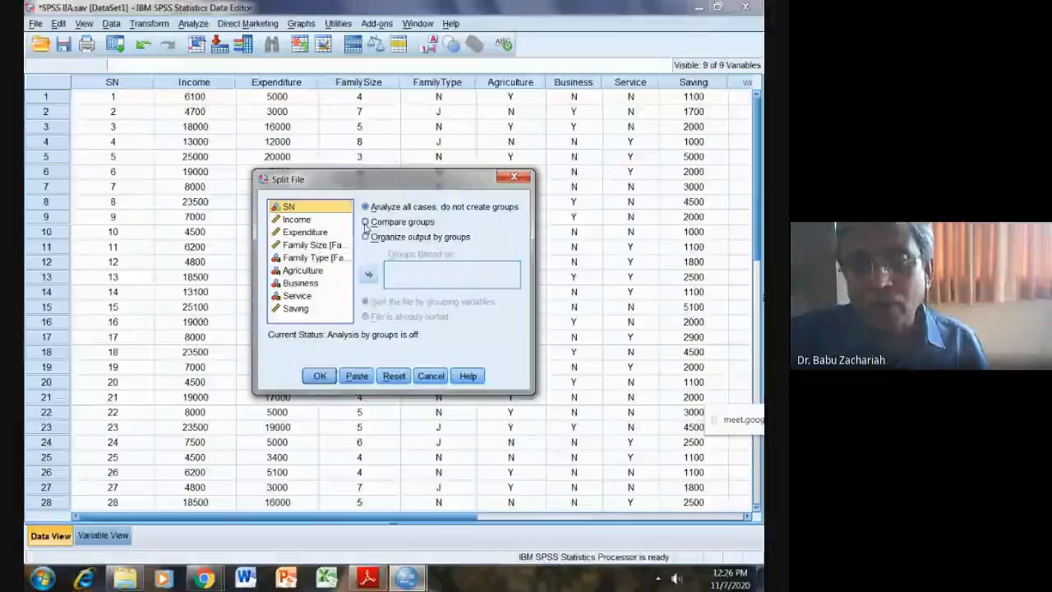
click(365, 222)
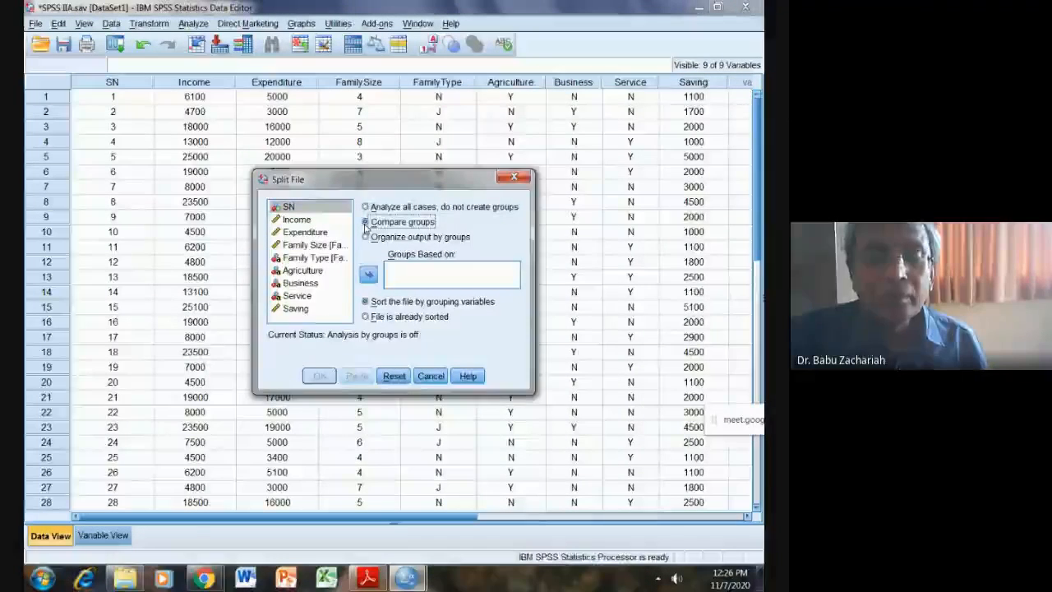
click(319, 258)
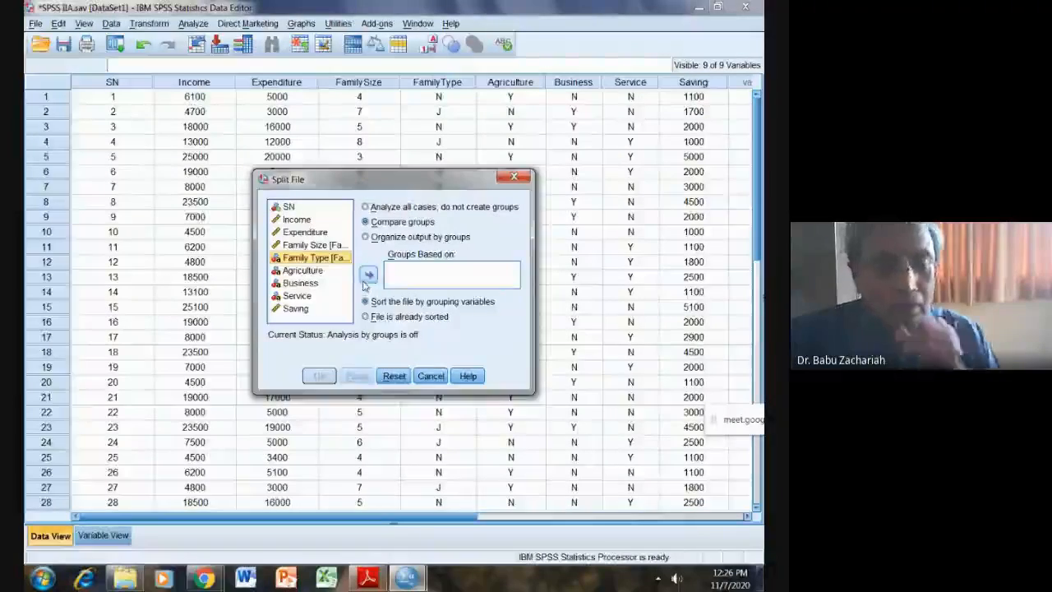
click(369, 275)
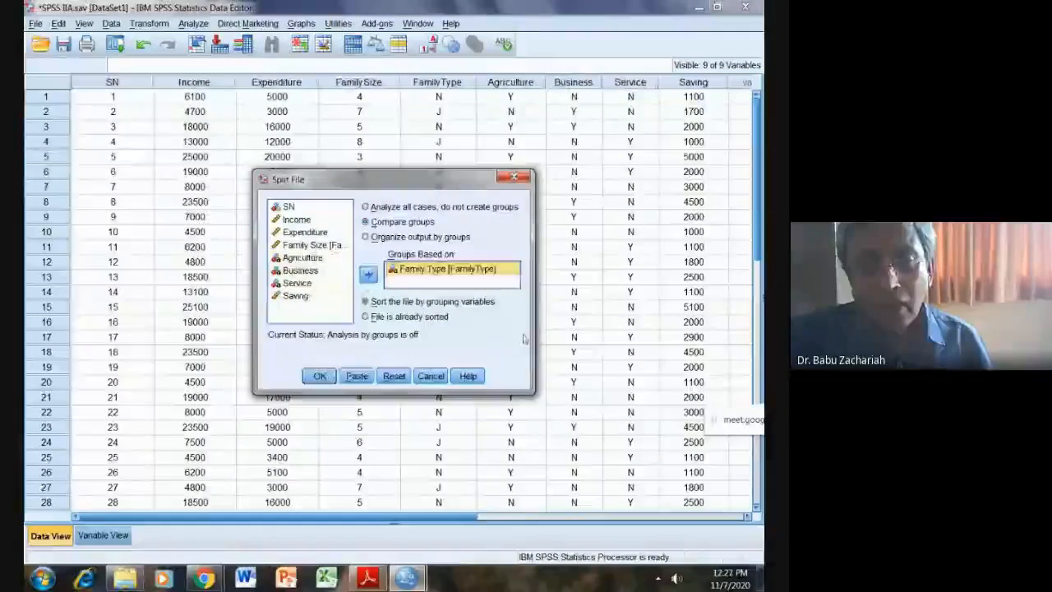
click(318, 376)
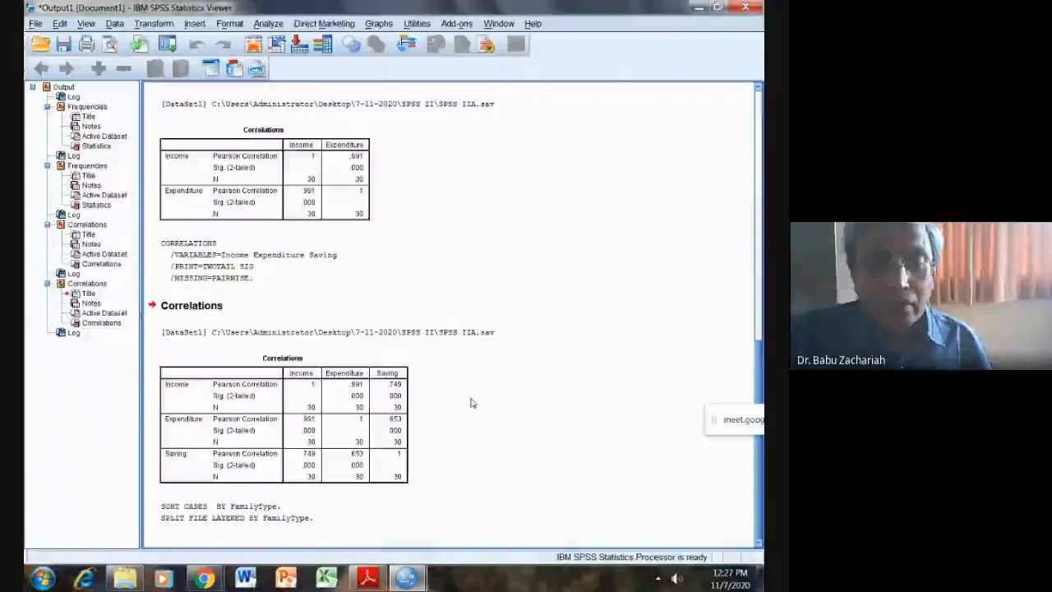
click(172, 526)
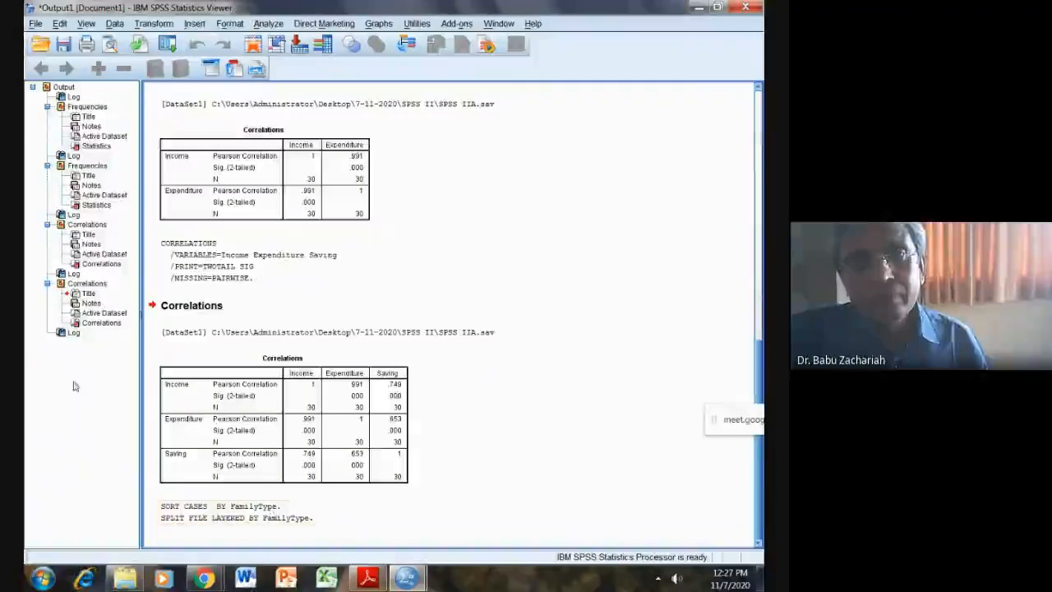
Step: Recheck task 4 in the Adobe Reader task list, then return to the SPSS data set sorted by family type
click(367, 578)
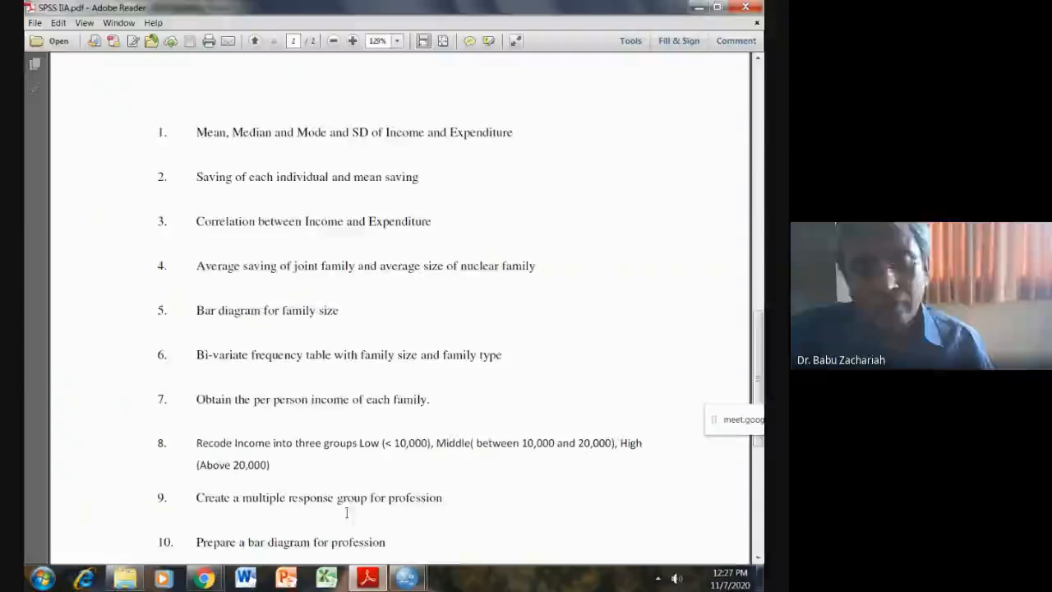
mouse_move(406, 578)
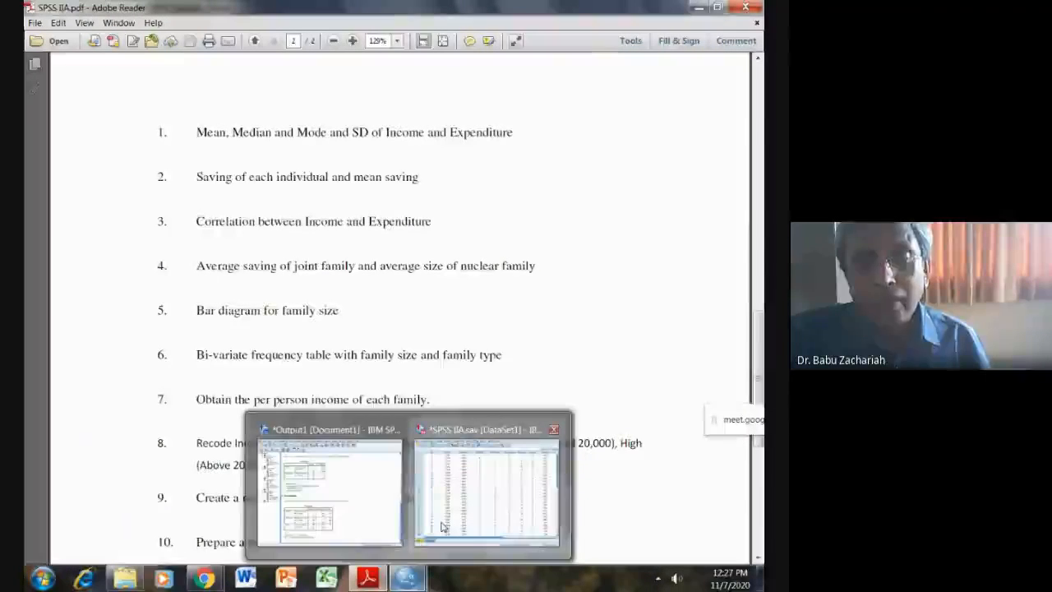
click(487, 494)
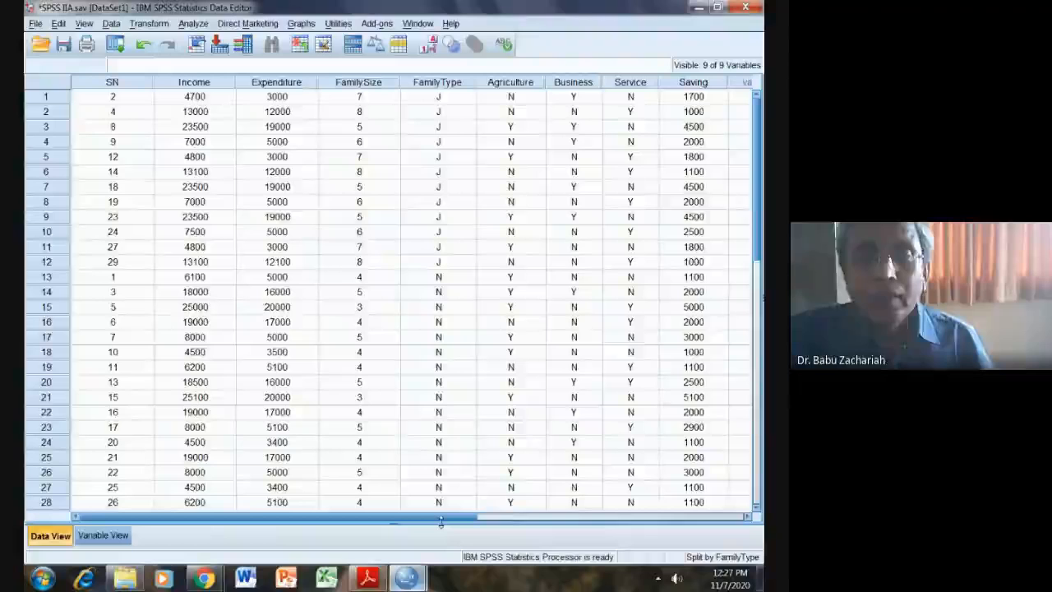
Step: Run Frequencies on Saving with only the Mean statistic, keeping frequency tables off, for the split family types
click(207, 24)
mouse_move(212, 60)
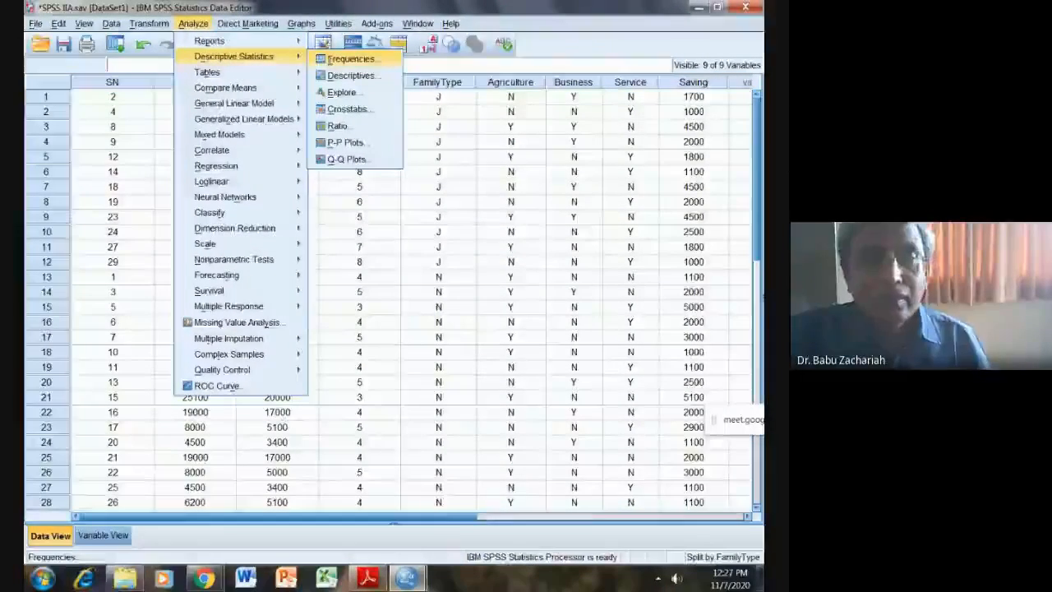
click(352, 59)
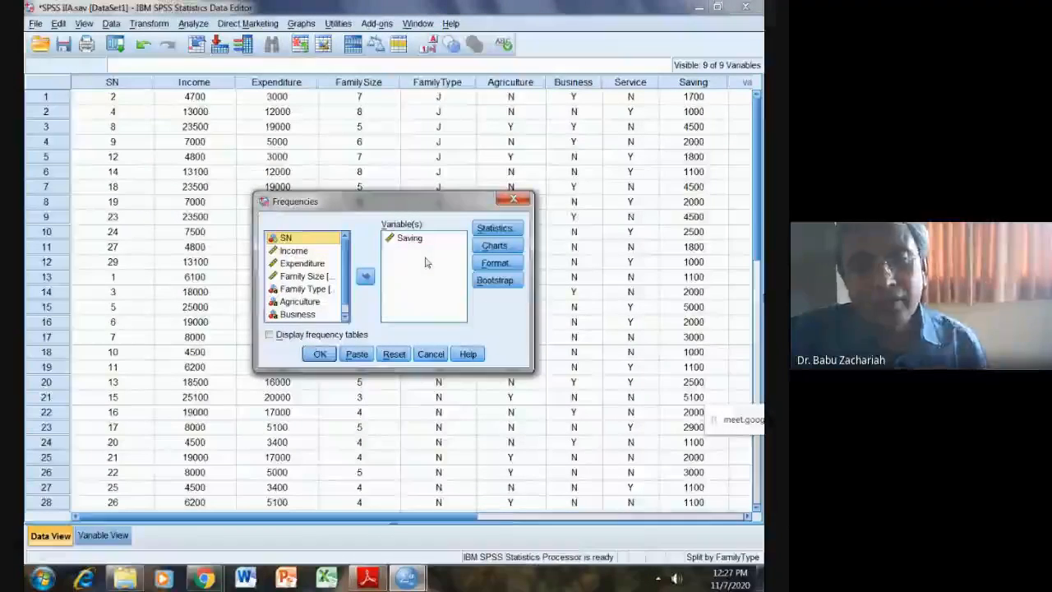
click(478, 230)
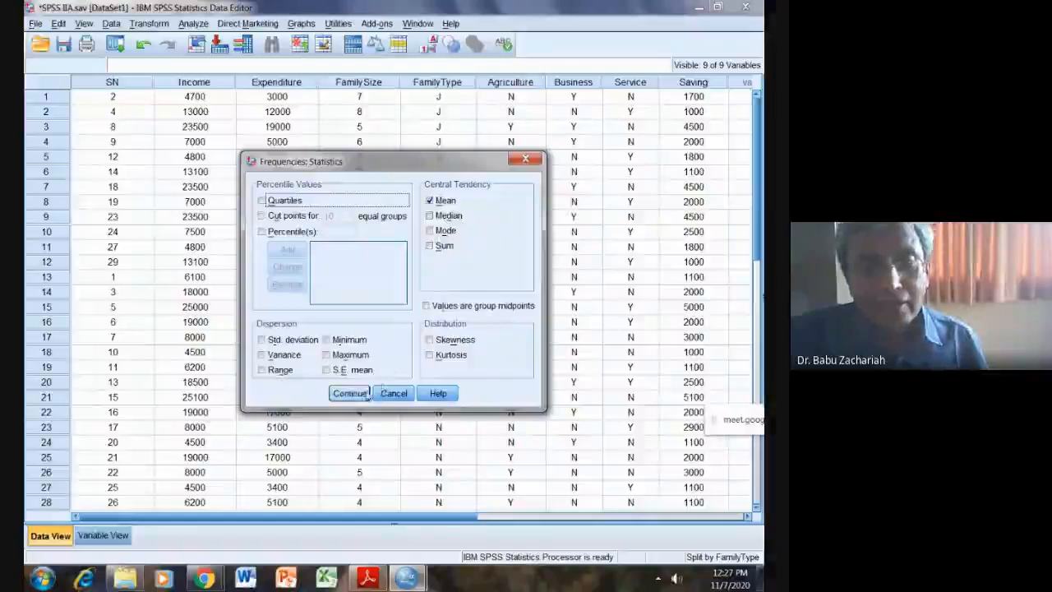
click(362, 394)
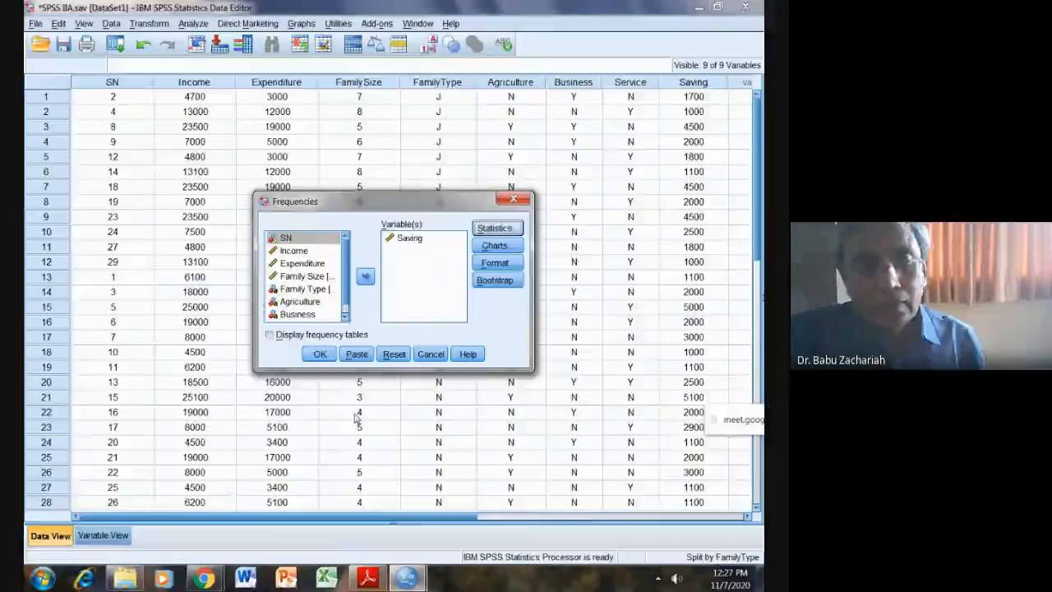
click(320, 355)
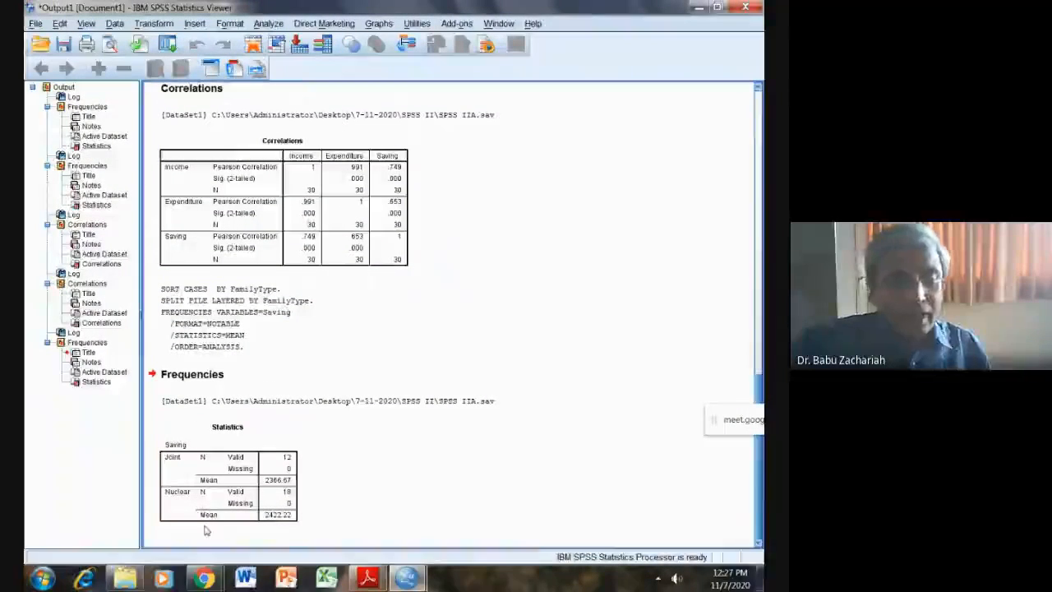
Step: Examine the mean saving of joint and nuclear families in the Frequencies Statistics table
click(189, 498)
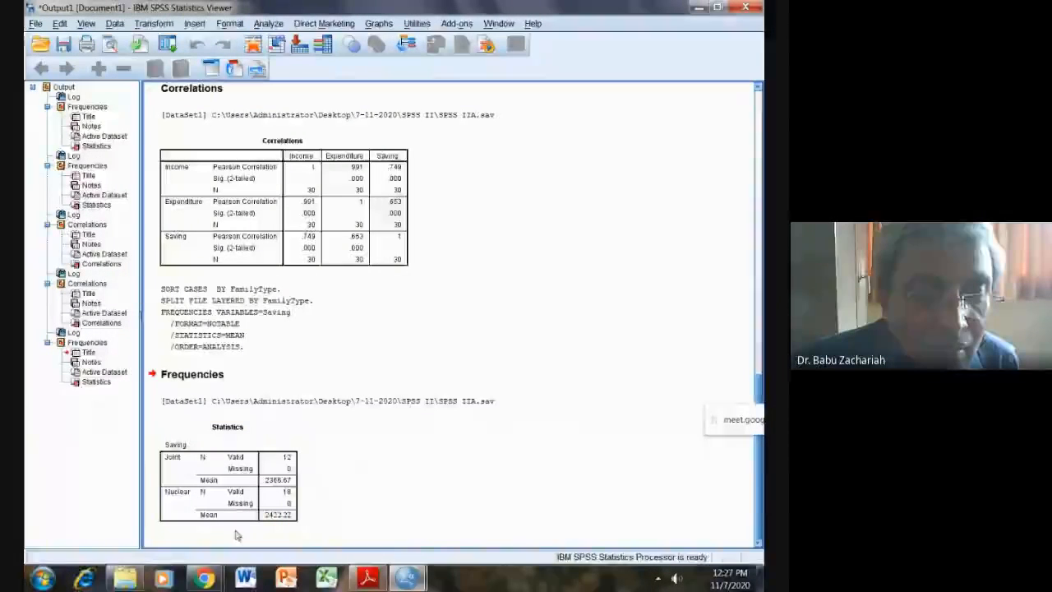
click(207, 511)
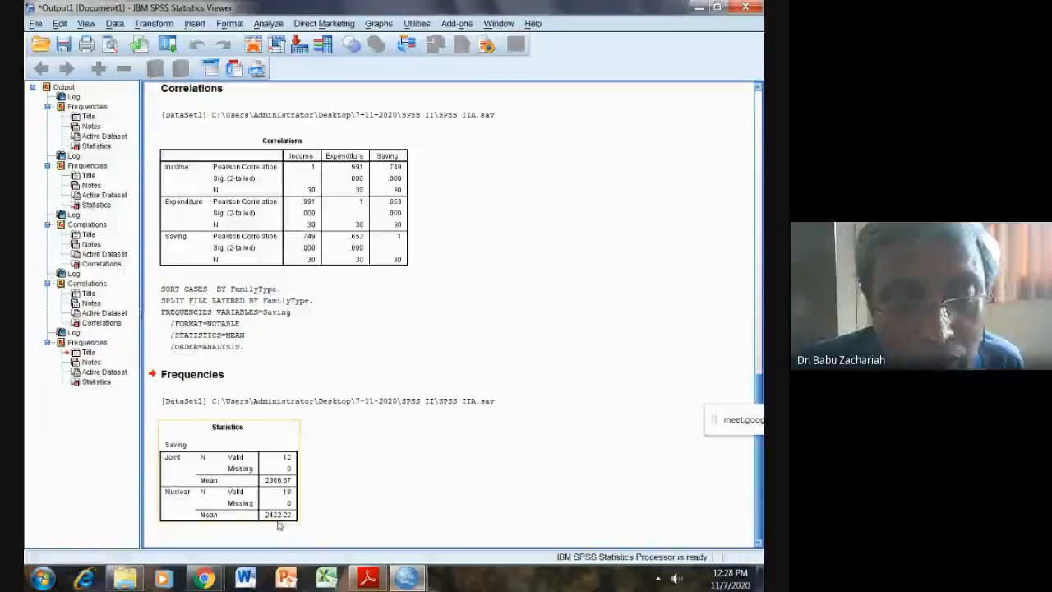
click(387, 472)
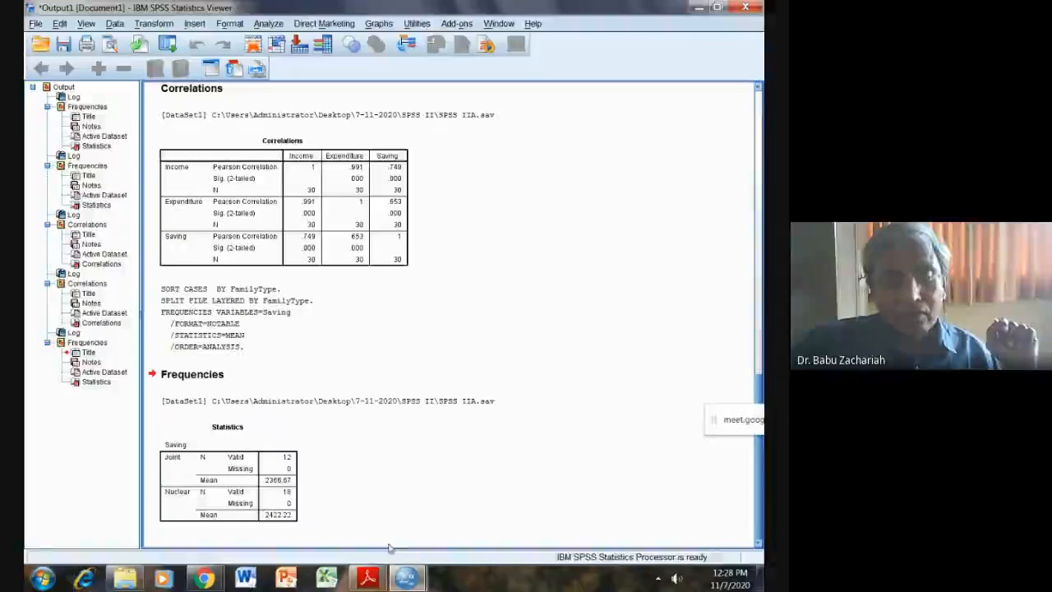
Step: Return to the data set and turn off Split File by choosing to analyze all cases without creating groups
mouse_move(406, 578)
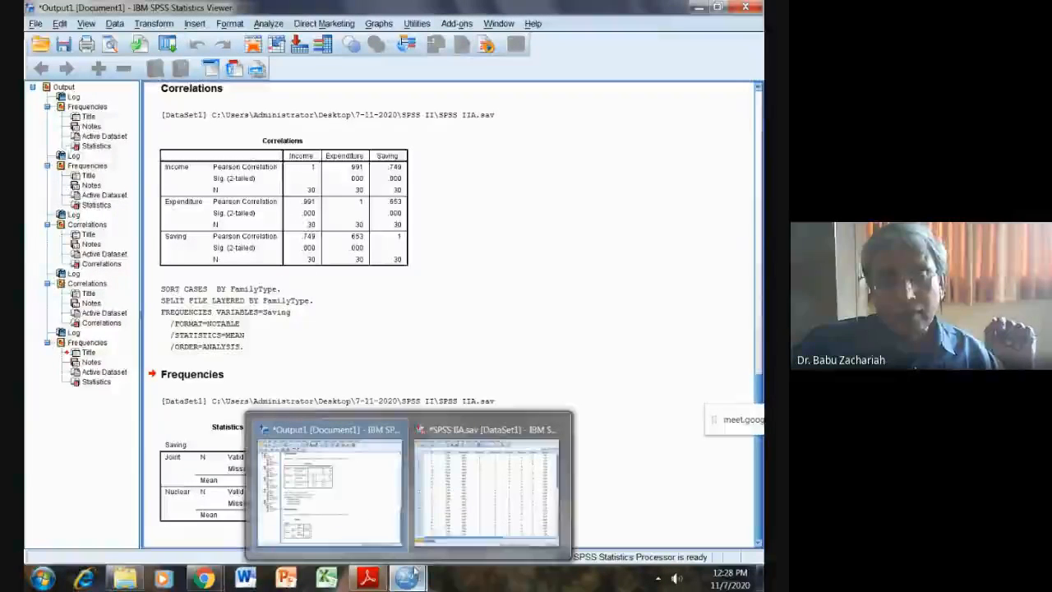
click(438, 522)
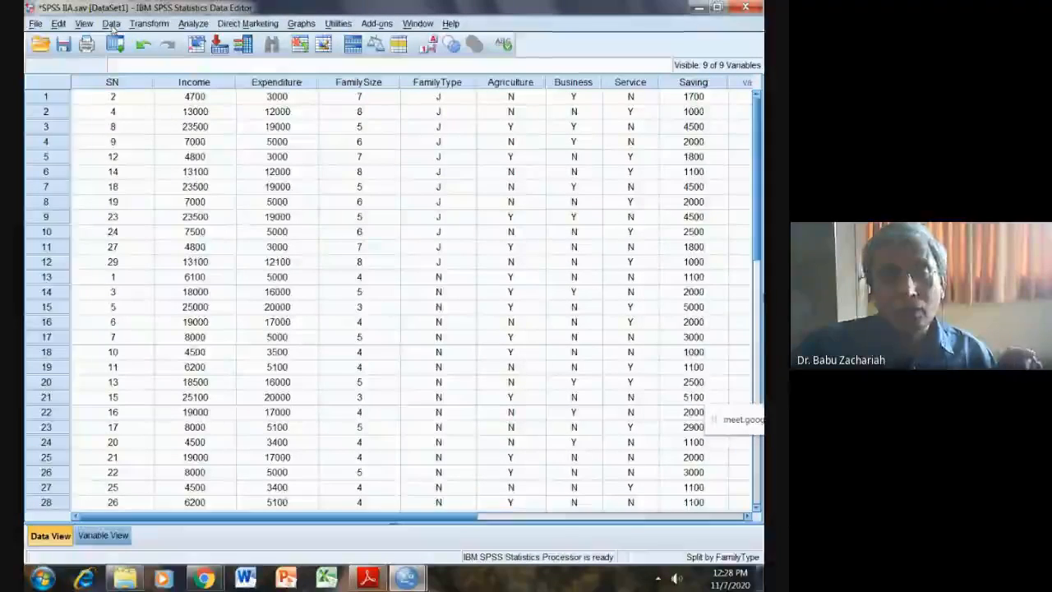
click(113, 25)
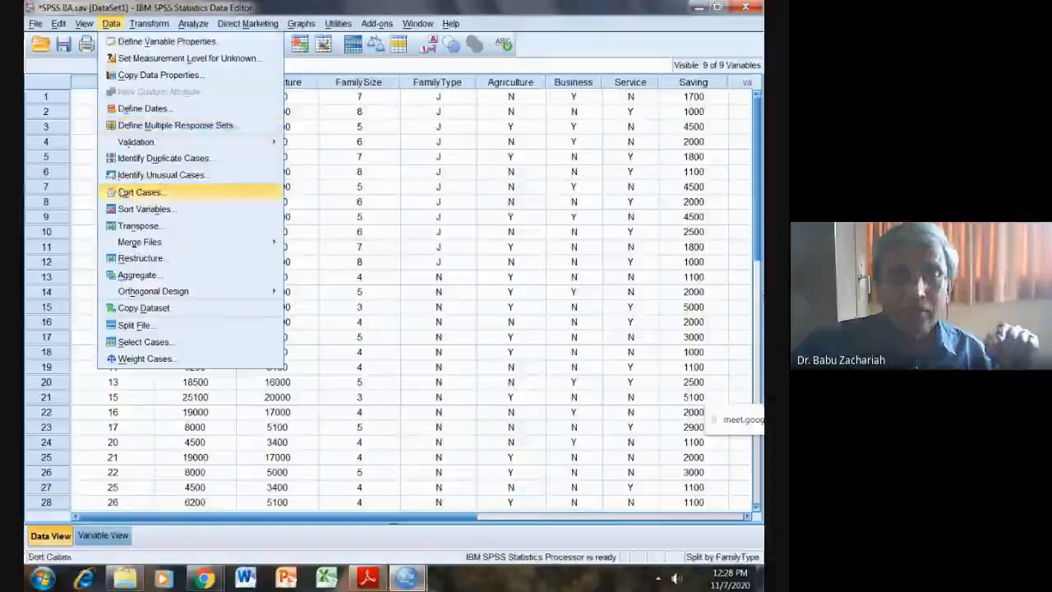
click(142, 327)
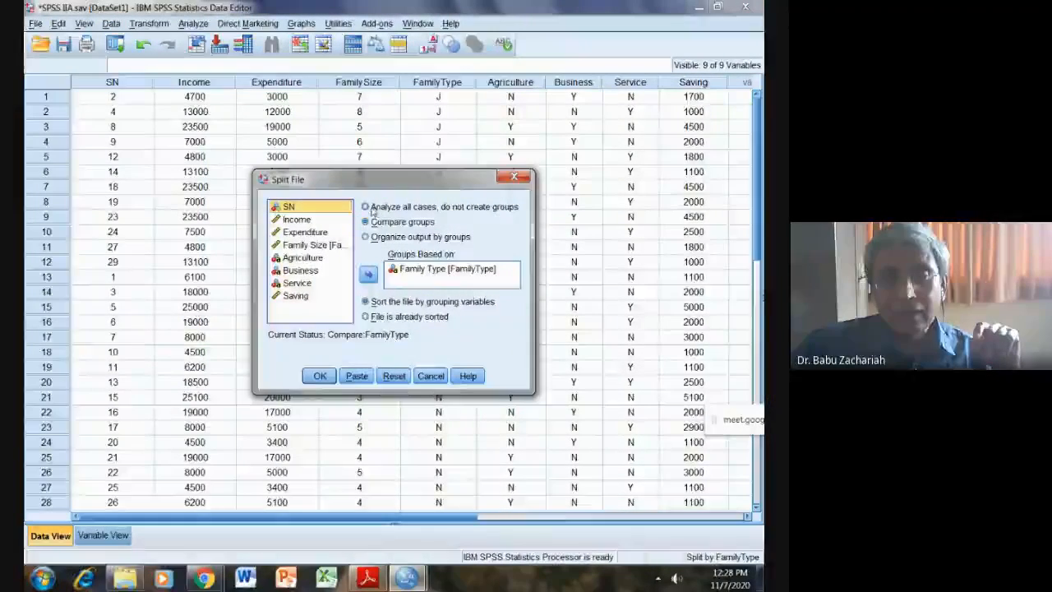
click(369, 208)
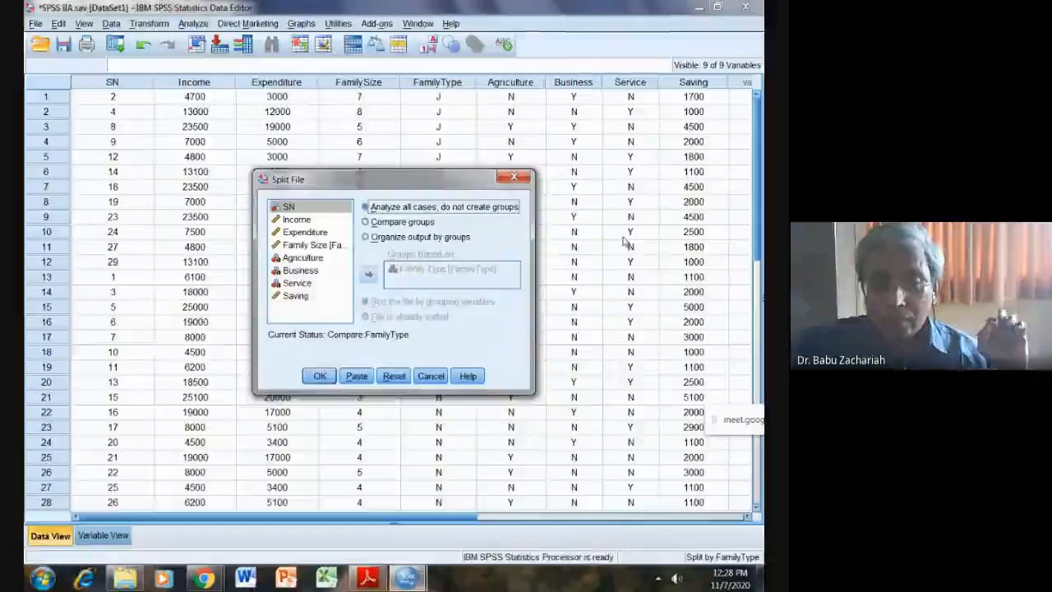
click(319, 376)
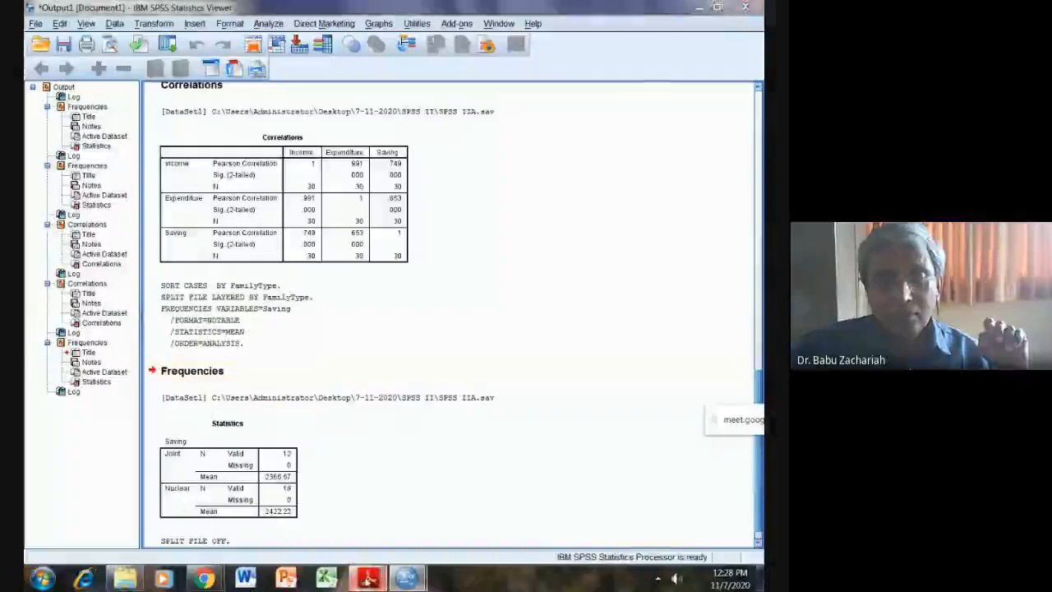
Step: Check the family size bar diagram task in SPSS IIA.pdf in Adobe Reader and switch back to the SPSS data set
click(368, 578)
scroll(379, 423, down, 1)
scroll(379, 423, down, 1)
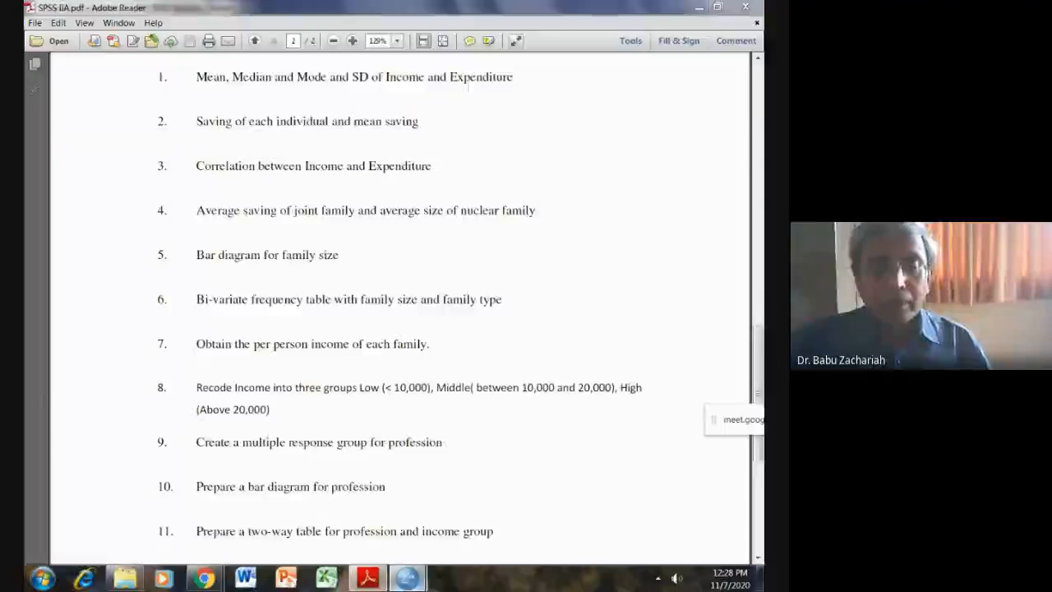
mouse_move(405, 578)
click(461, 504)
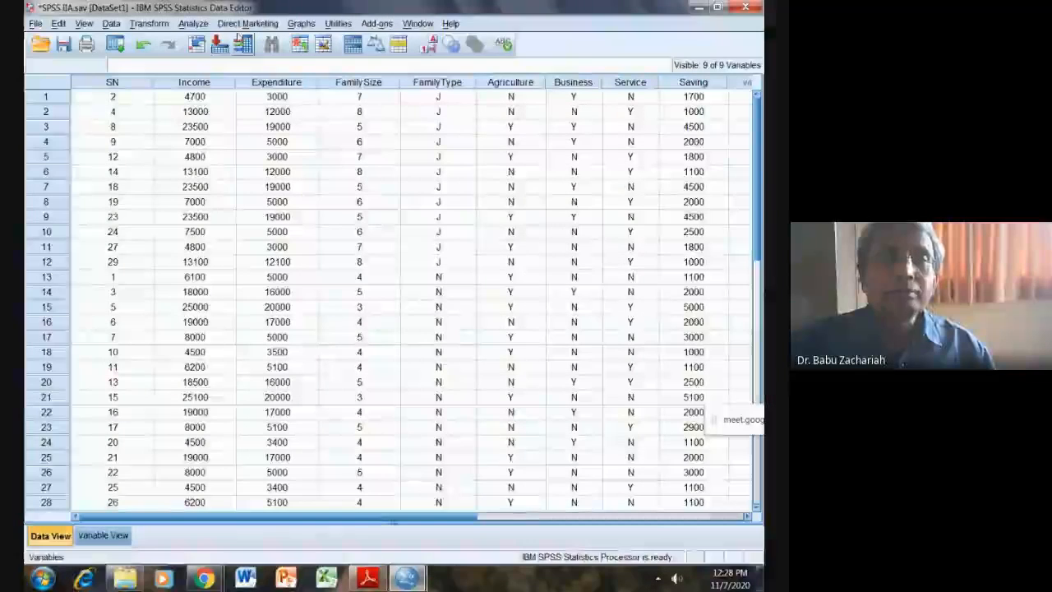
Step: Open the Frequencies analysis and replace Saving with Family Size as the variable to analyze
click(195, 23)
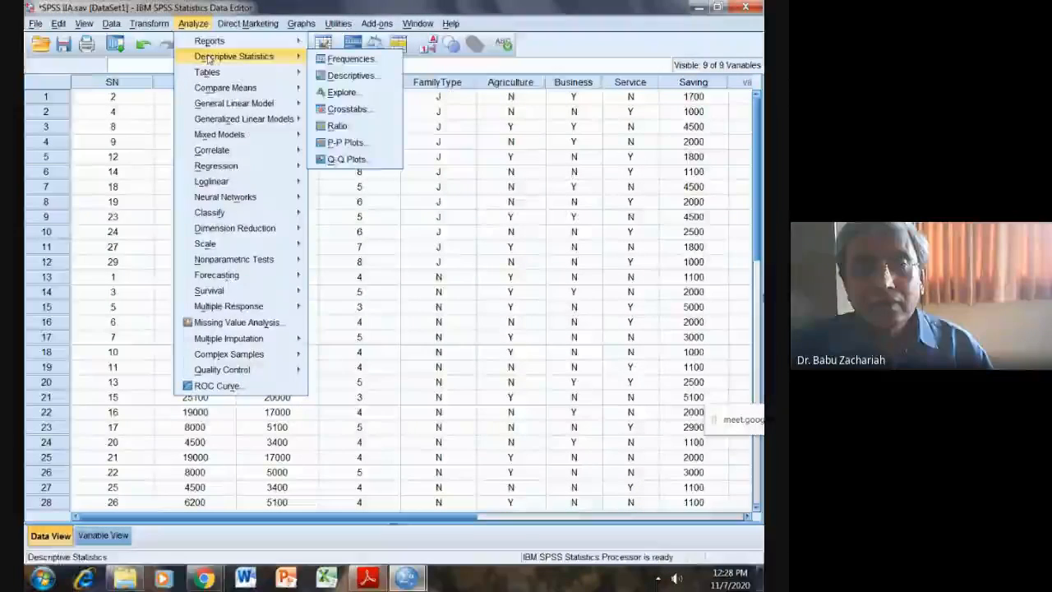
mouse_move(238, 40)
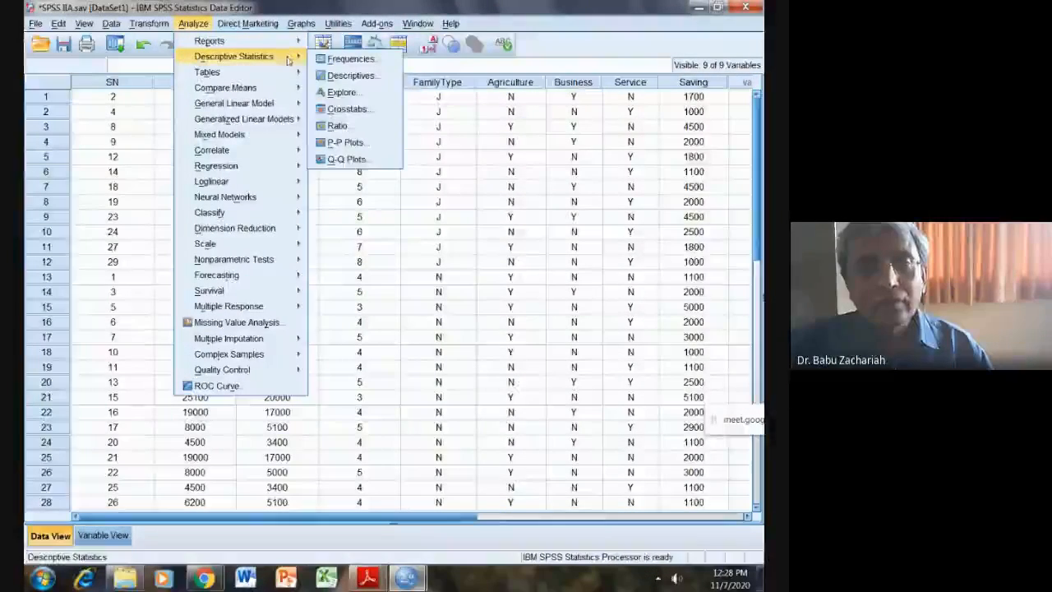
click(327, 60)
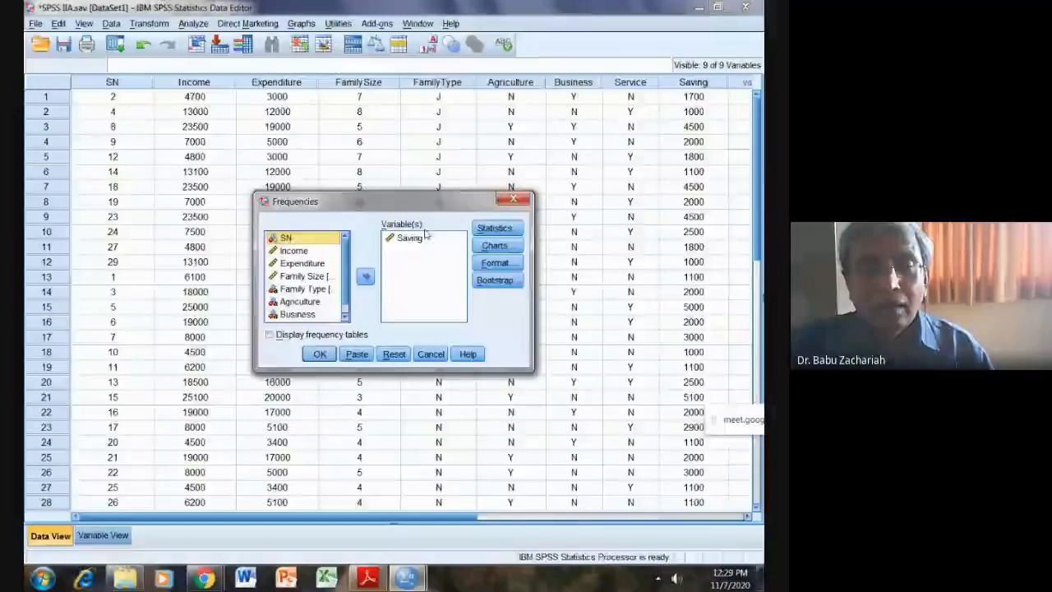
click(423, 240)
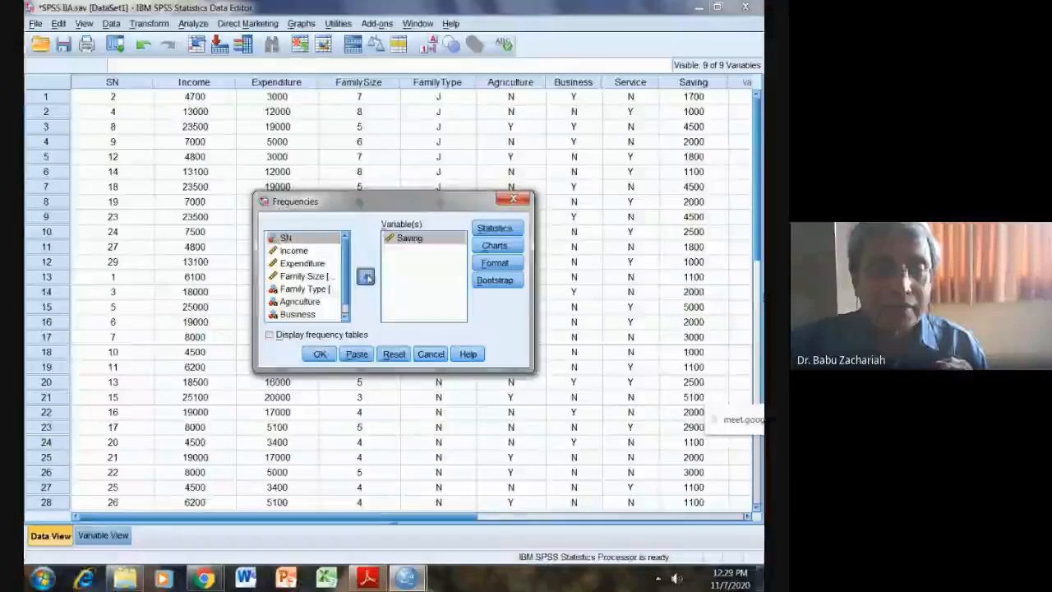
click(367, 277)
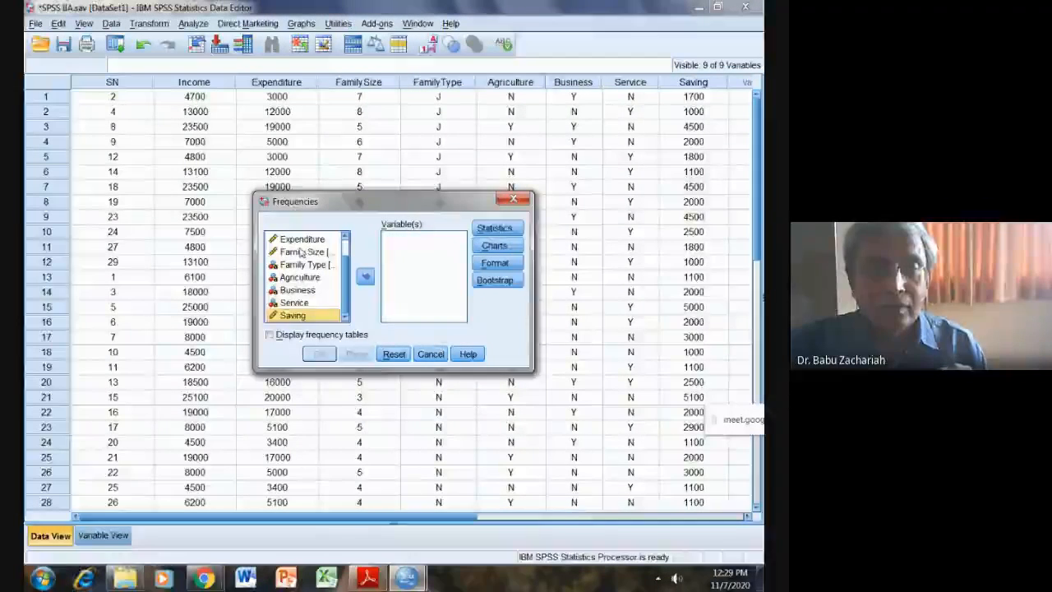
click(302, 252)
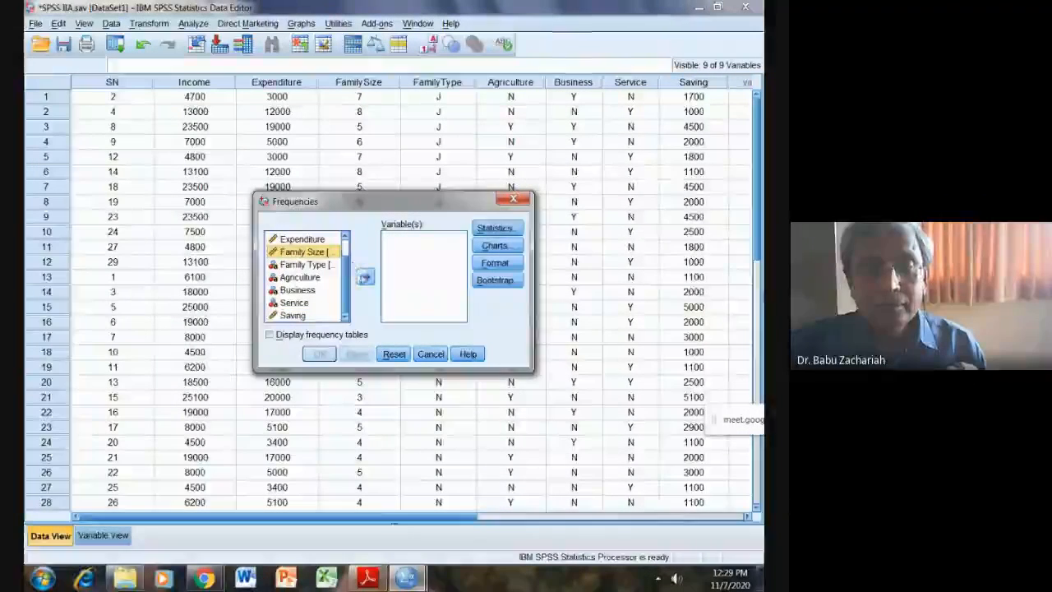
click(364, 278)
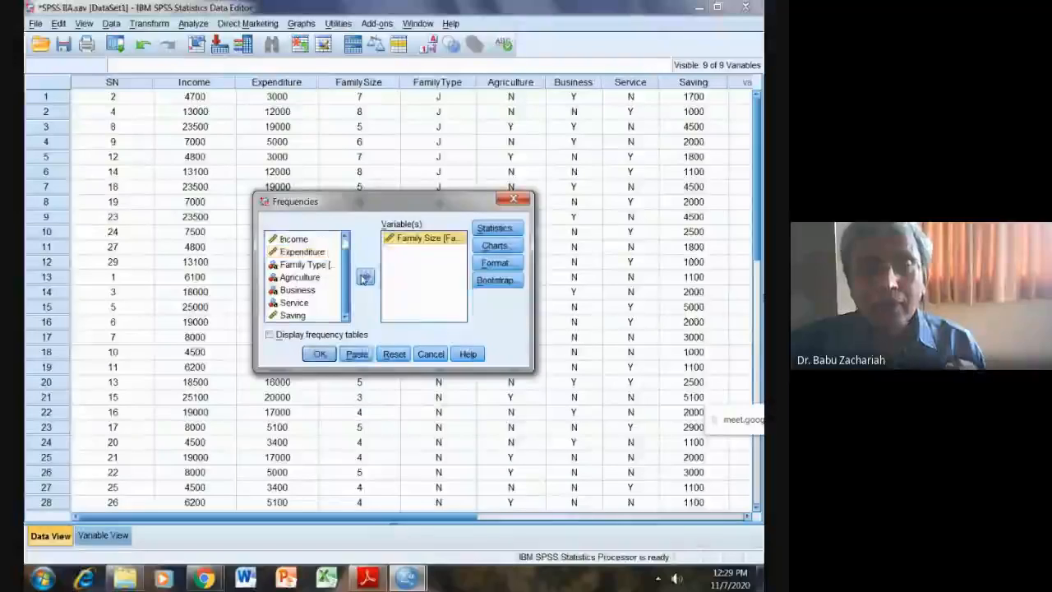
Step: Choose bar charts and turn off the Mean statistic for Family Size, and run Frequencies without frequency tables
click(494, 246)
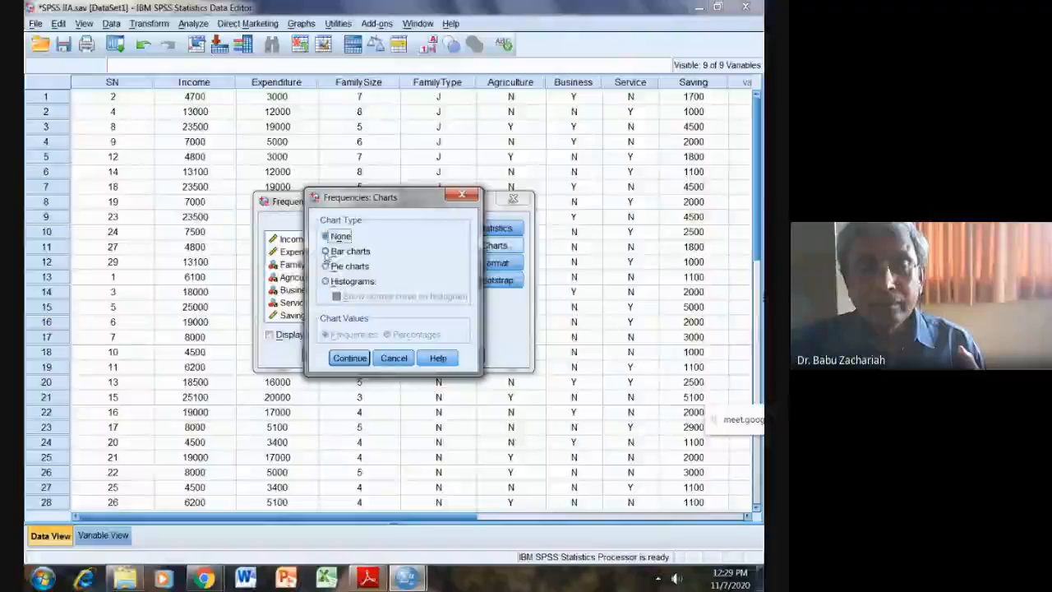
click(349, 357)
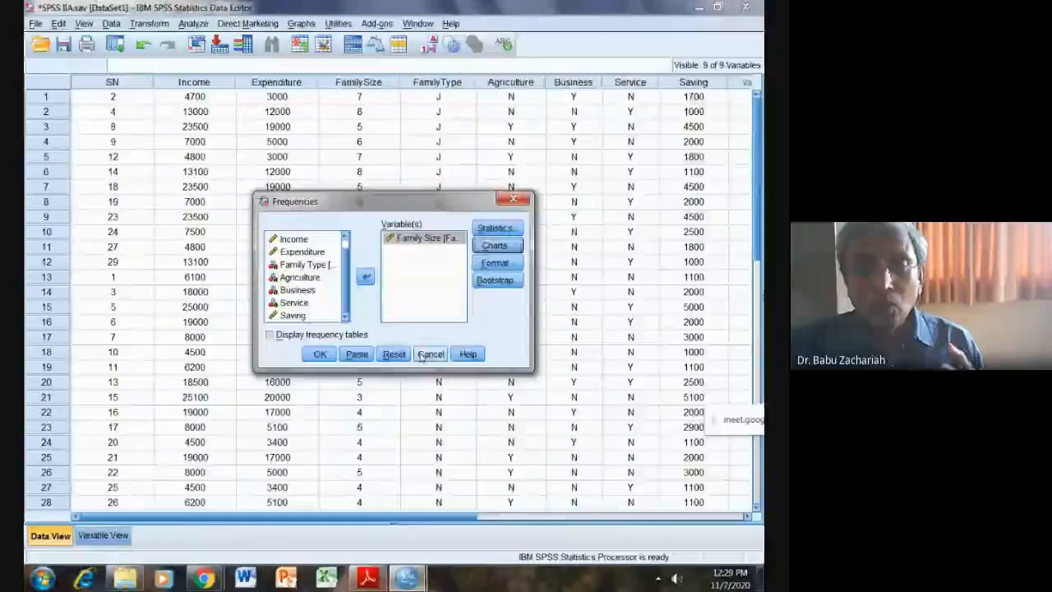
click(495, 228)
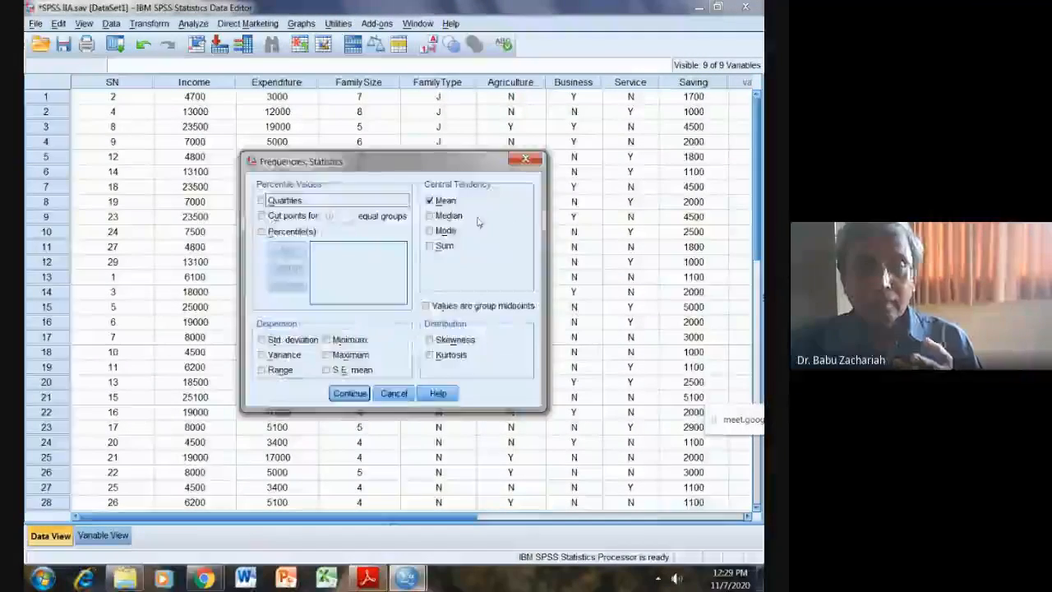
click(431, 201)
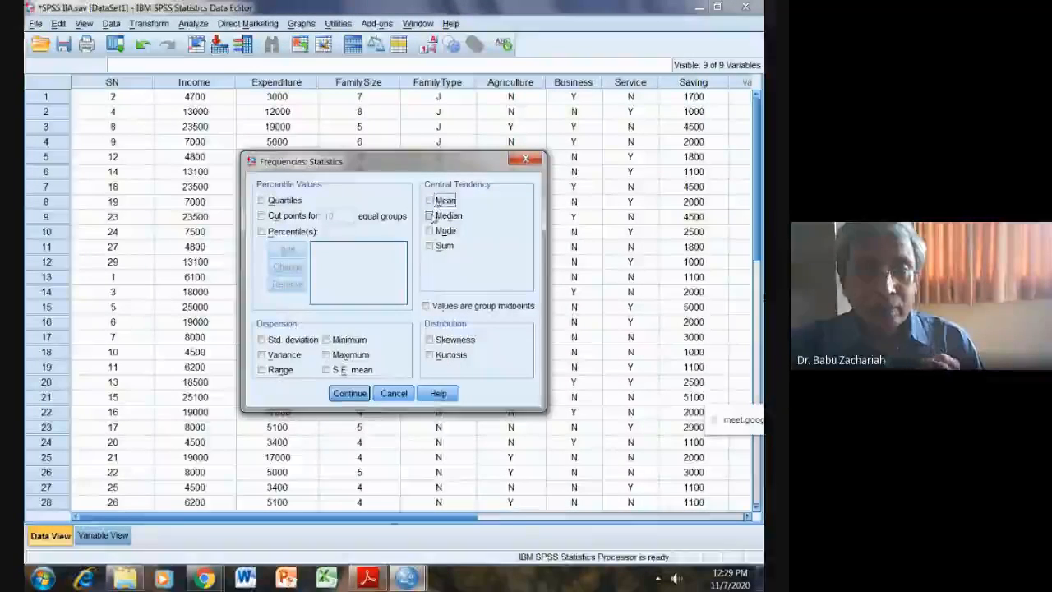
click(347, 394)
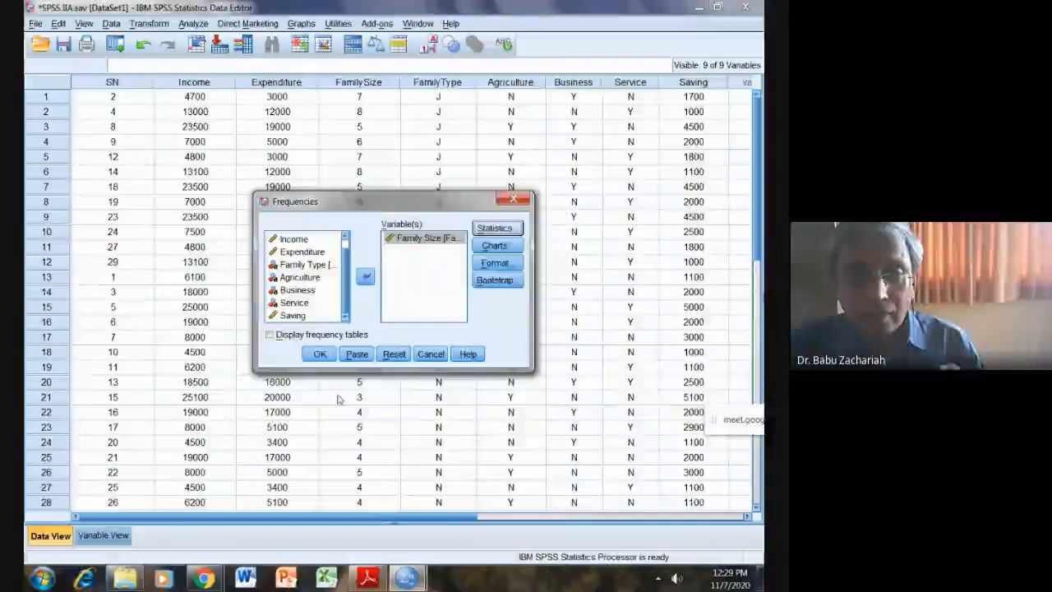
click(320, 354)
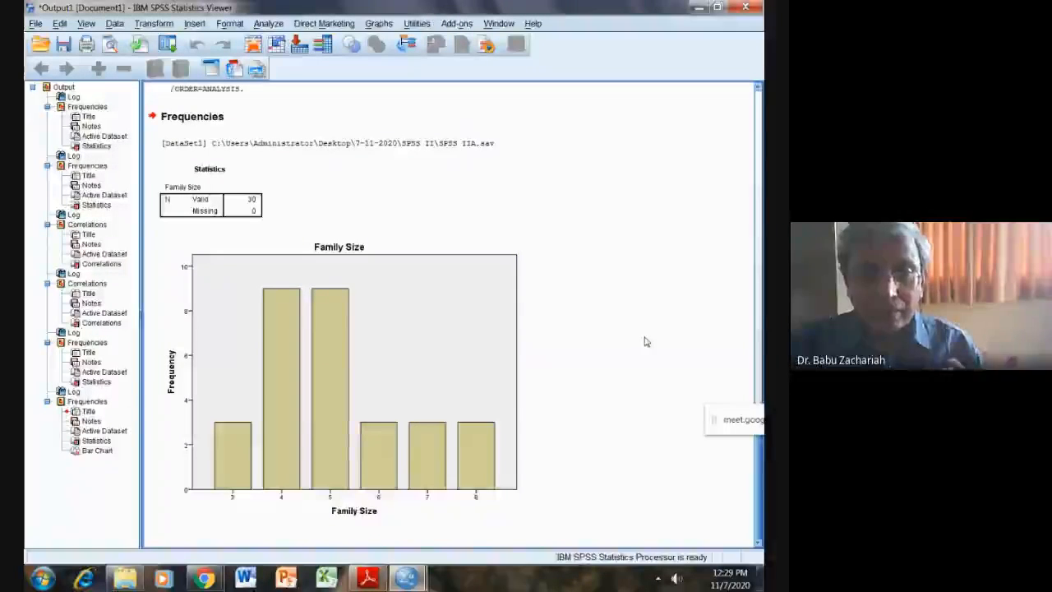
Step: Open the Family Size bar chart in the Chart Editor to view its editing options, and close the editor
click(240, 280)
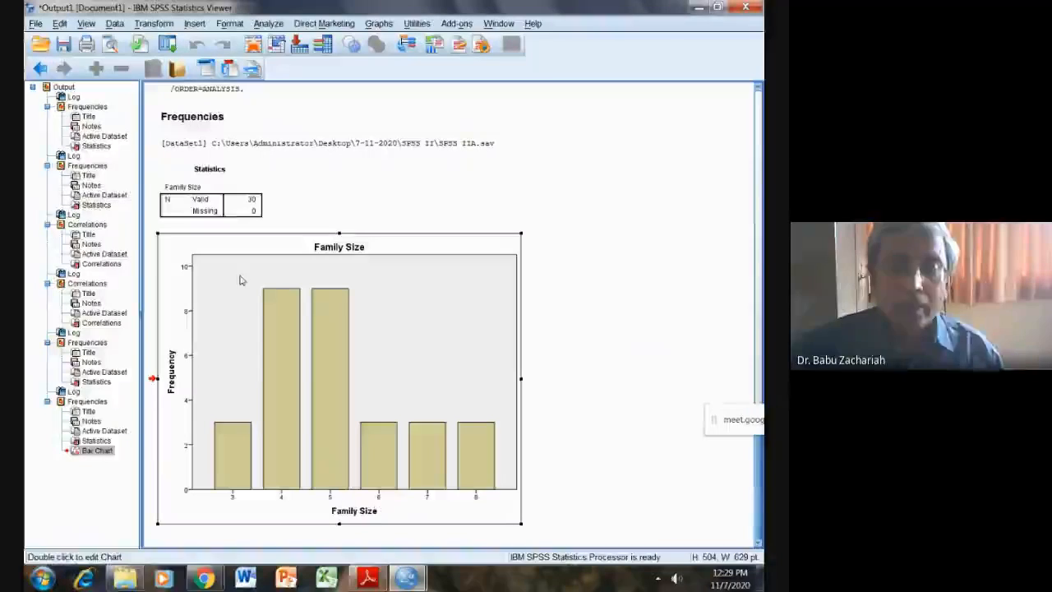
double_click(241, 271)
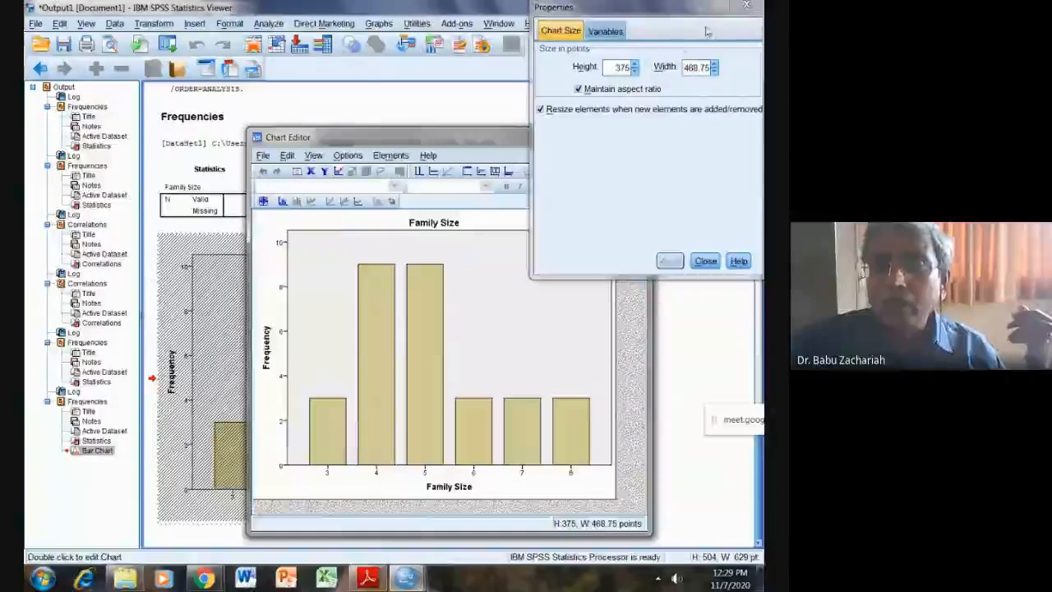
click(746, 5)
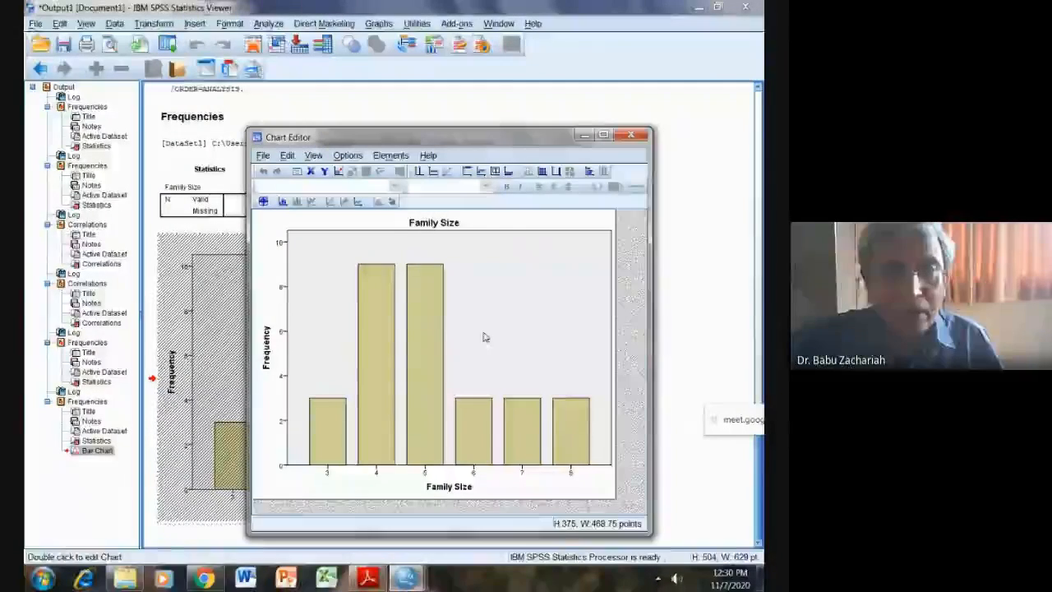
click(631, 135)
Step: Activate the Saving Statistics table by family type for editing, close its Pivoting Trays and return to the Family Size chart
scroll(606, 185, up, 5)
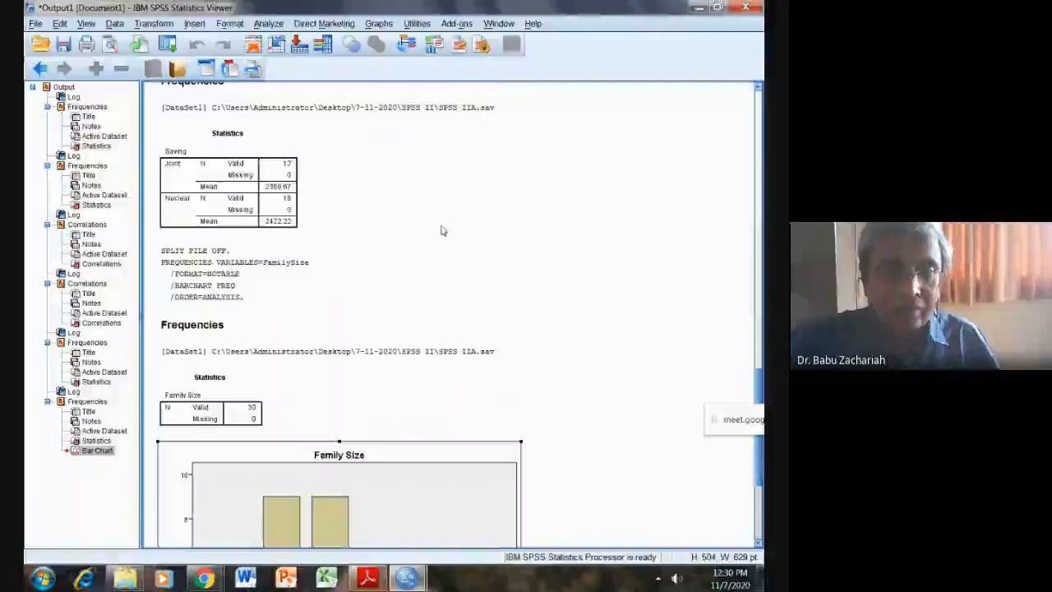
click(255, 210)
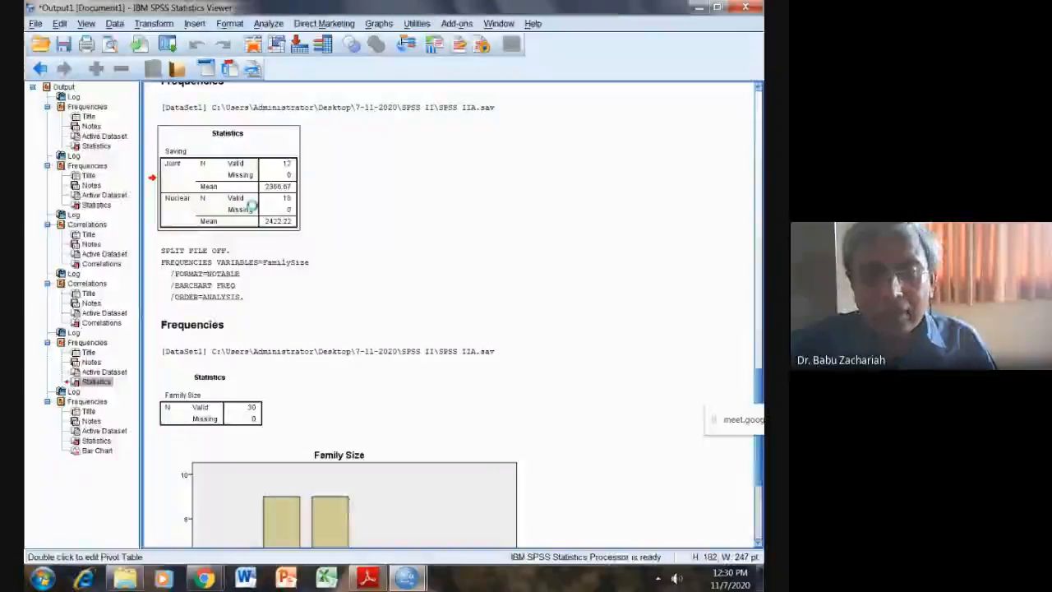
double_click(255, 210)
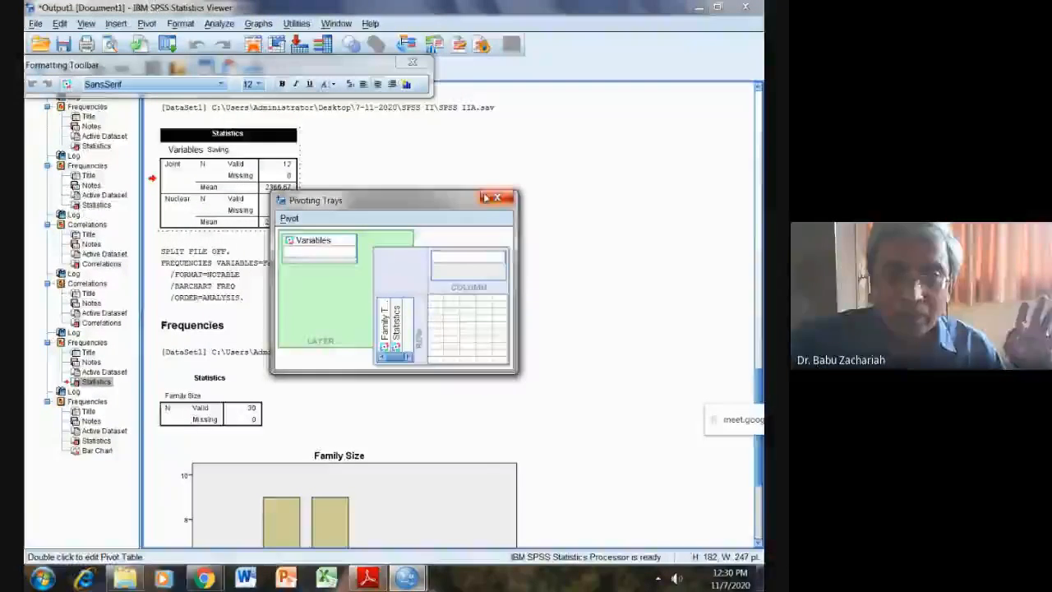
click(484, 199)
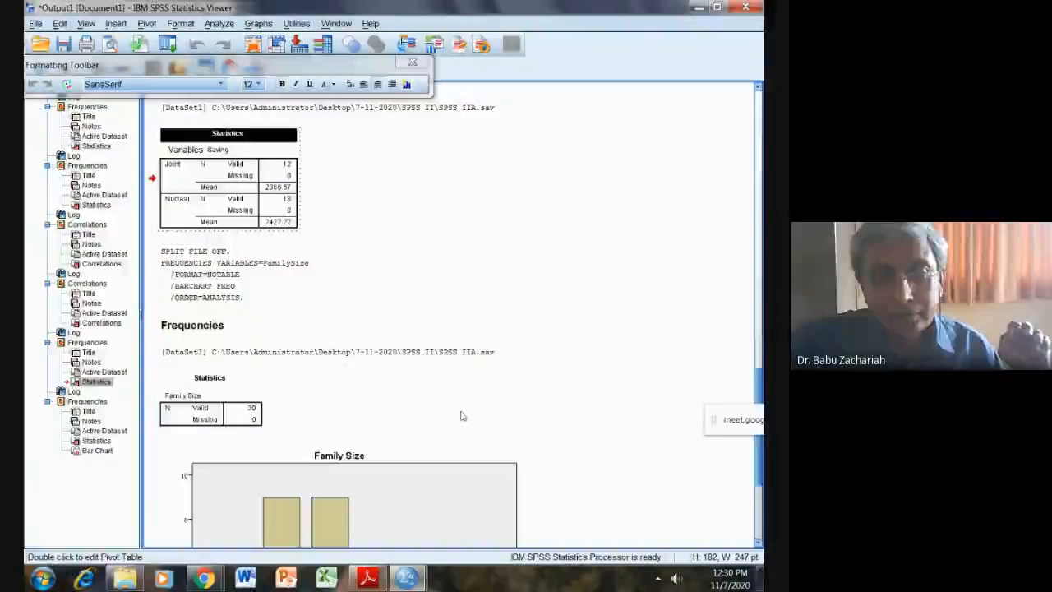
scroll(459, 423, down, 5)
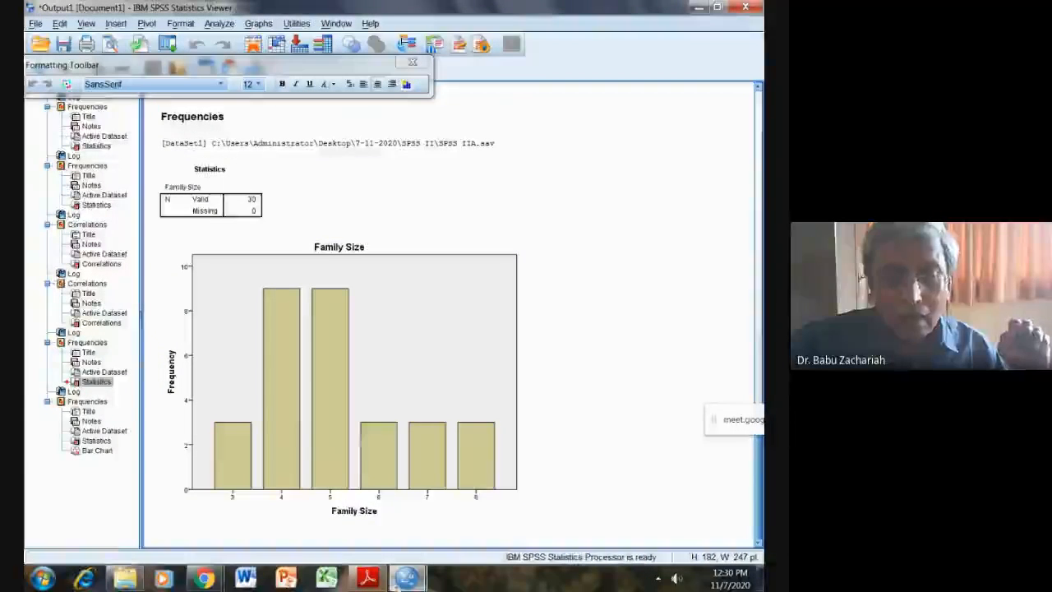
Step: Check the bi-variate frequency table task in SPSS IIA.pdf in Adobe Reader and switch back to the SPSS data set
click(370, 578)
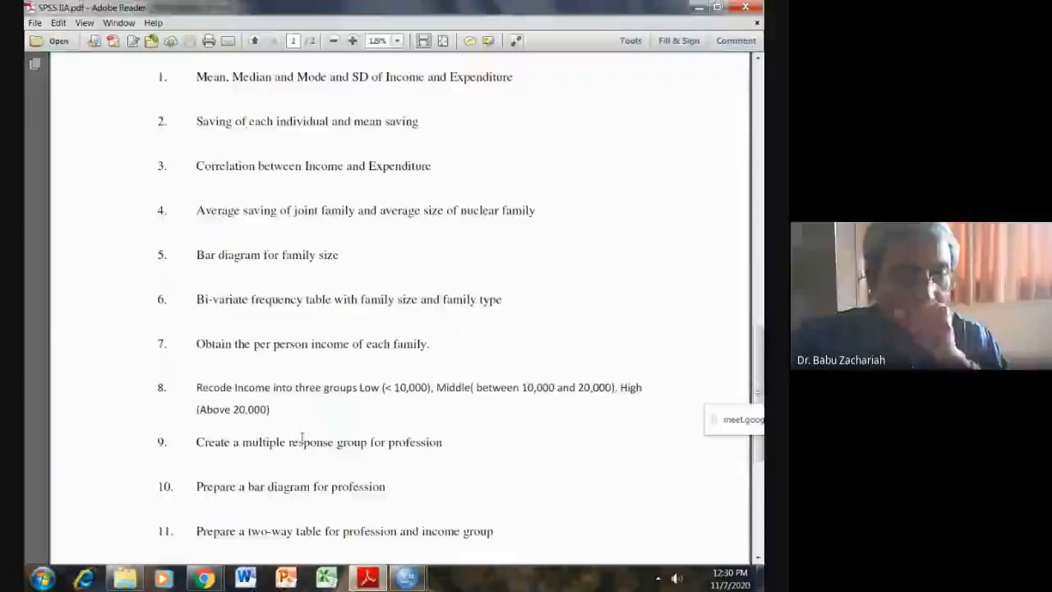
scroll(303, 437, down, 1)
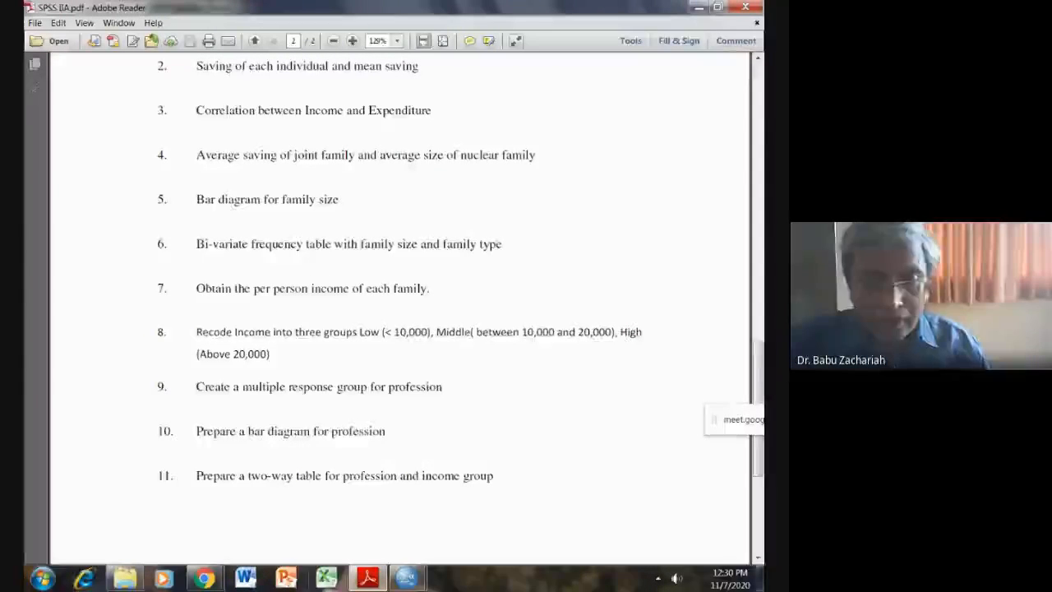
mouse_move(406, 578)
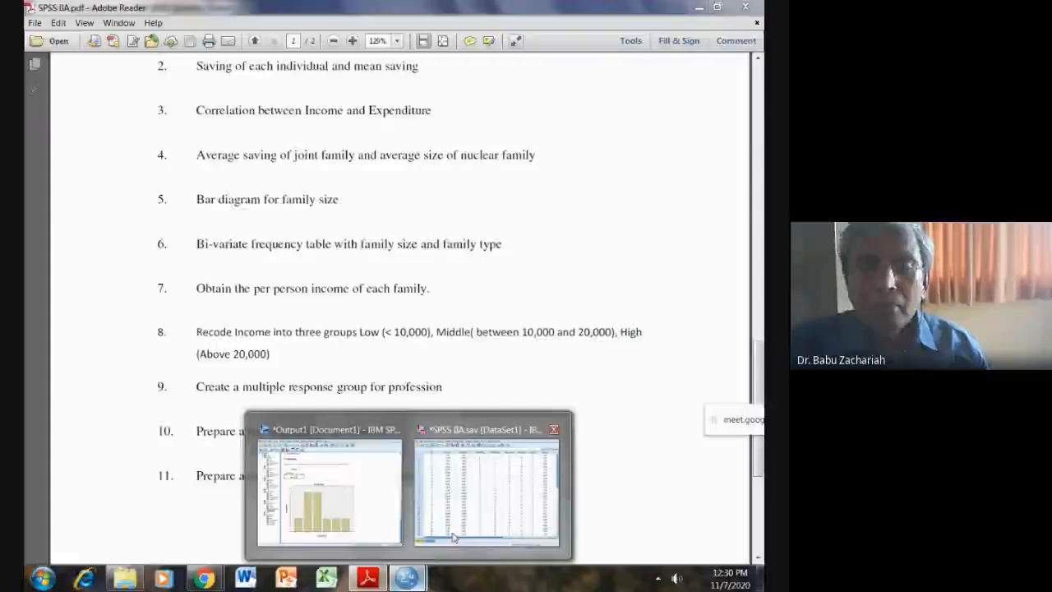
click(453, 537)
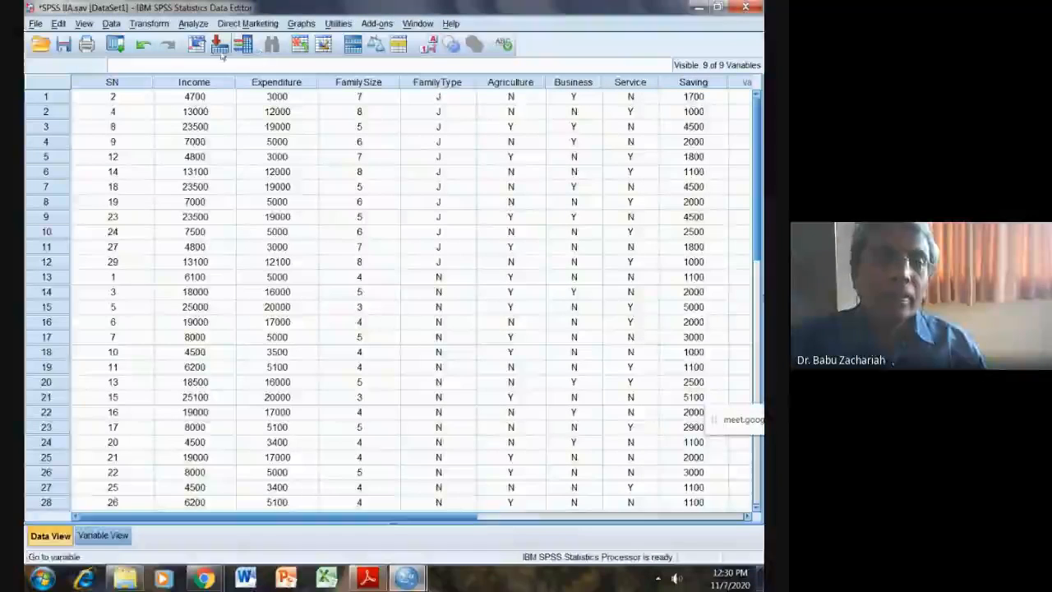
Step: Run Crosstabs with Family Size as the row variable and Family Type as the column variable
click(194, 23)
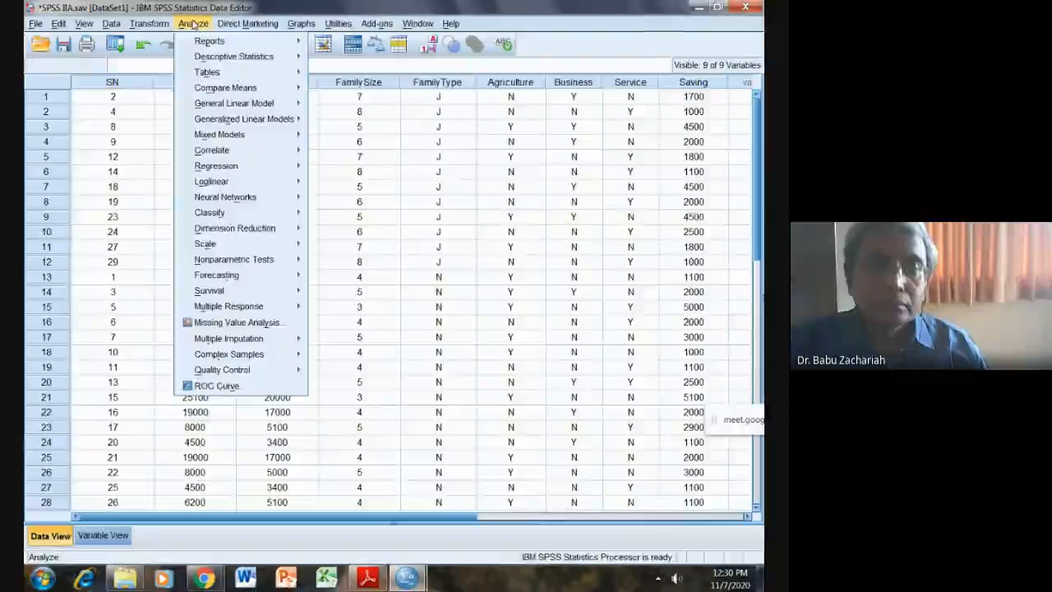
mouse_move(302, 60)
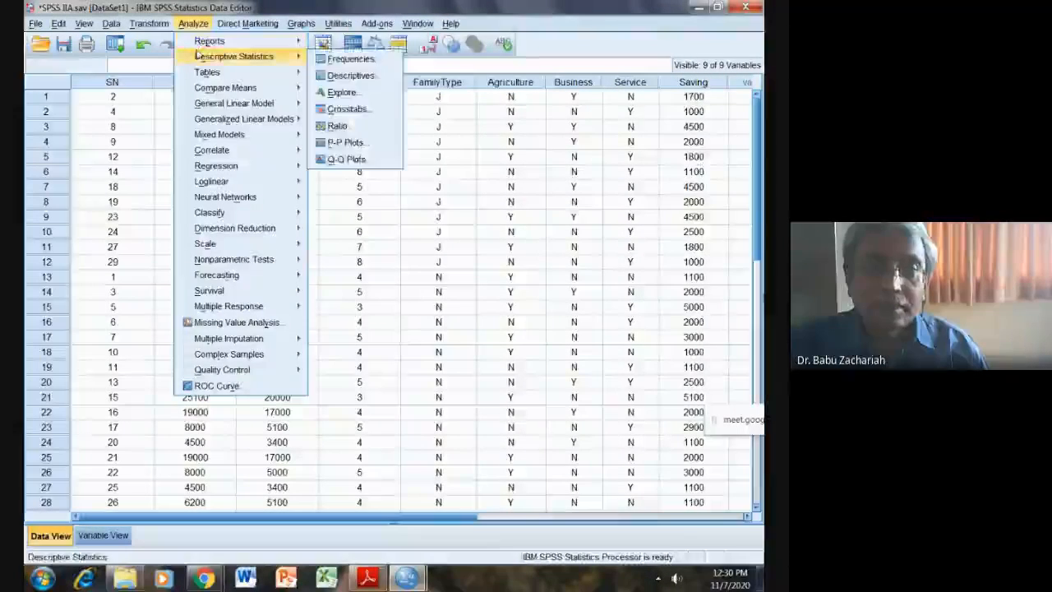
click(346, 110)
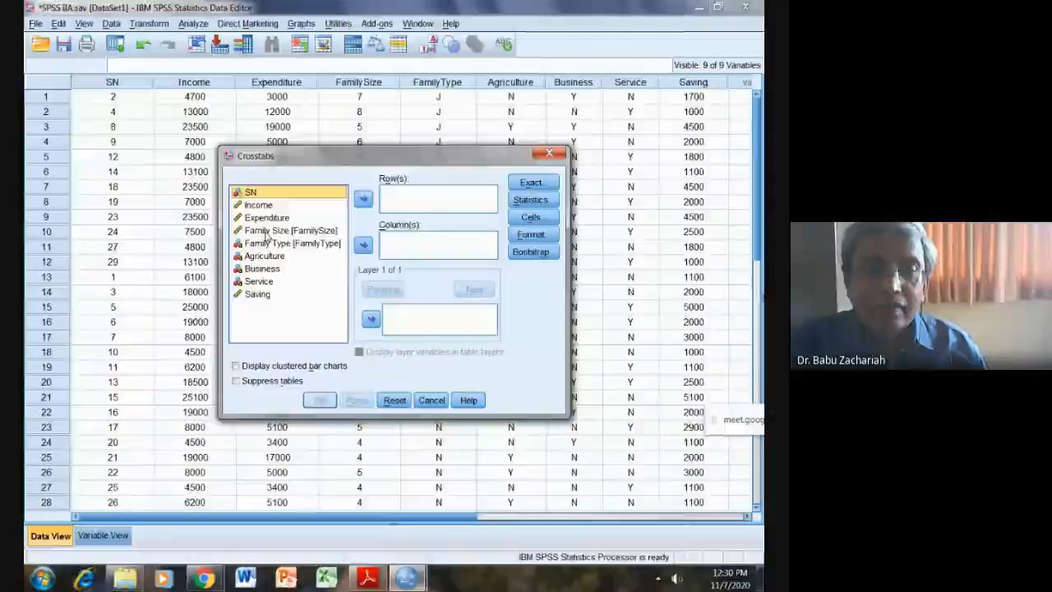
drag(266, 232, 404, 193)
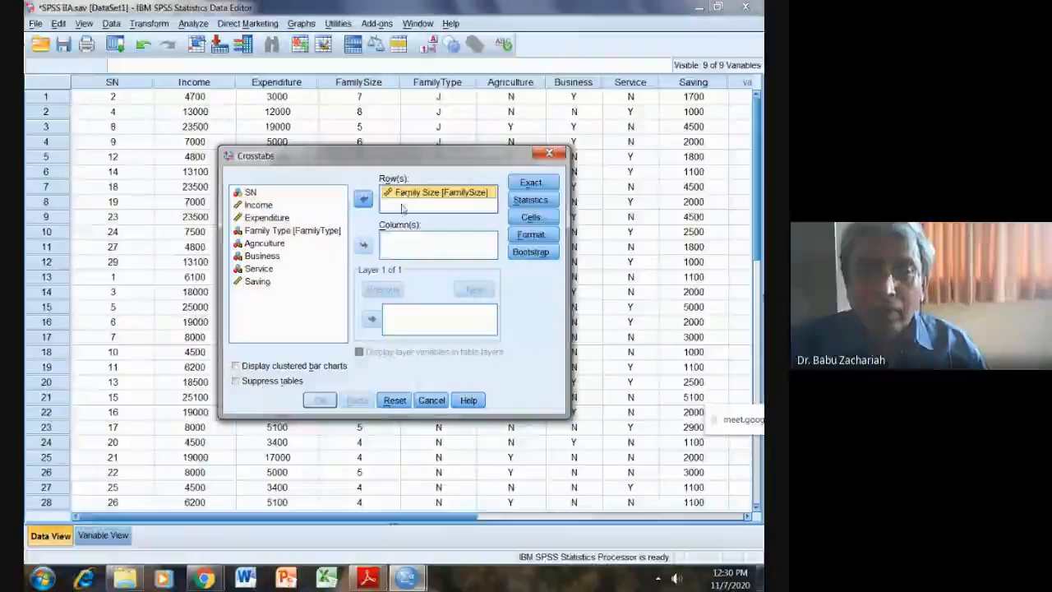
click(263, 234)
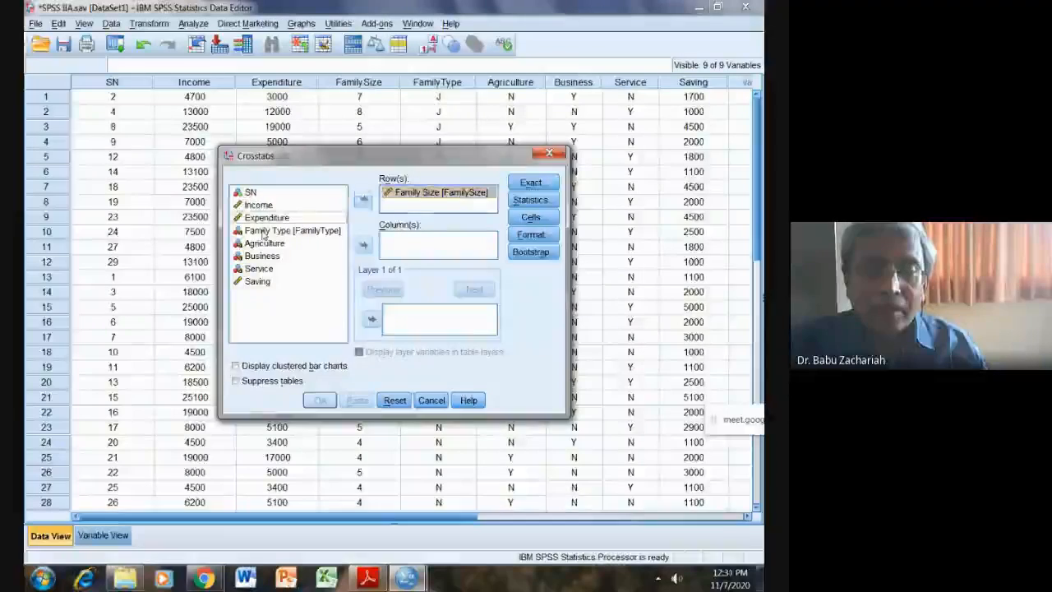
click(363, 245)
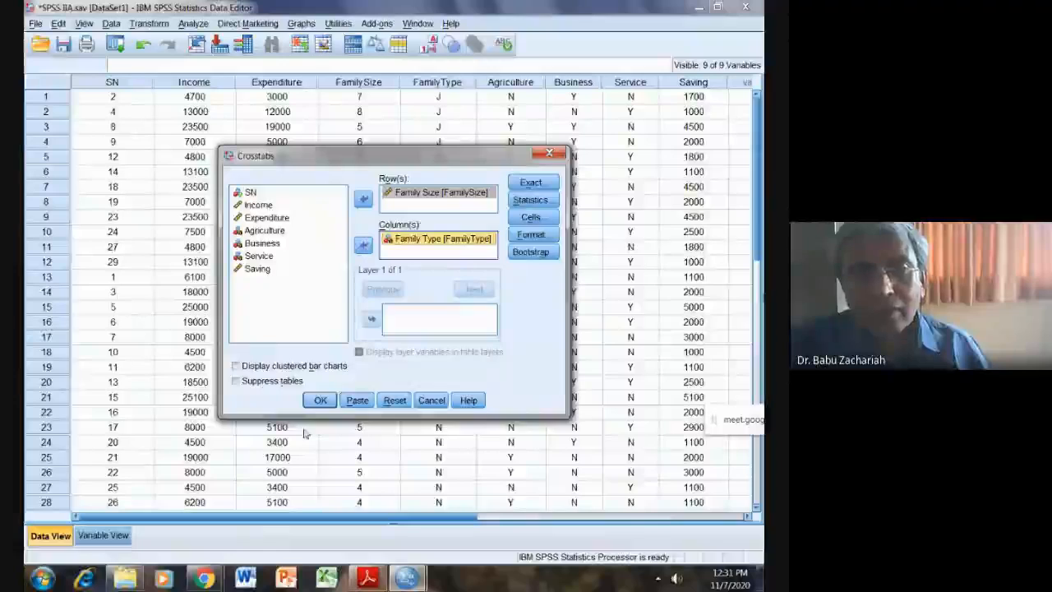
click(319, 400)
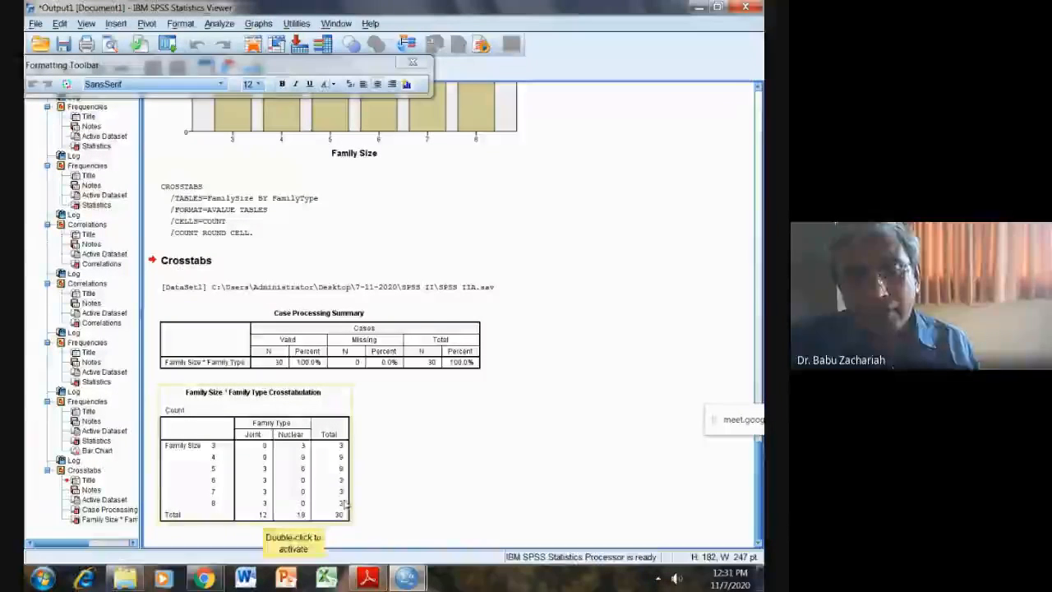
Step: Check the per person income task in SPSS IIA.pdf in Adobe Reader and return to the SPSS data set
click(382, 582)
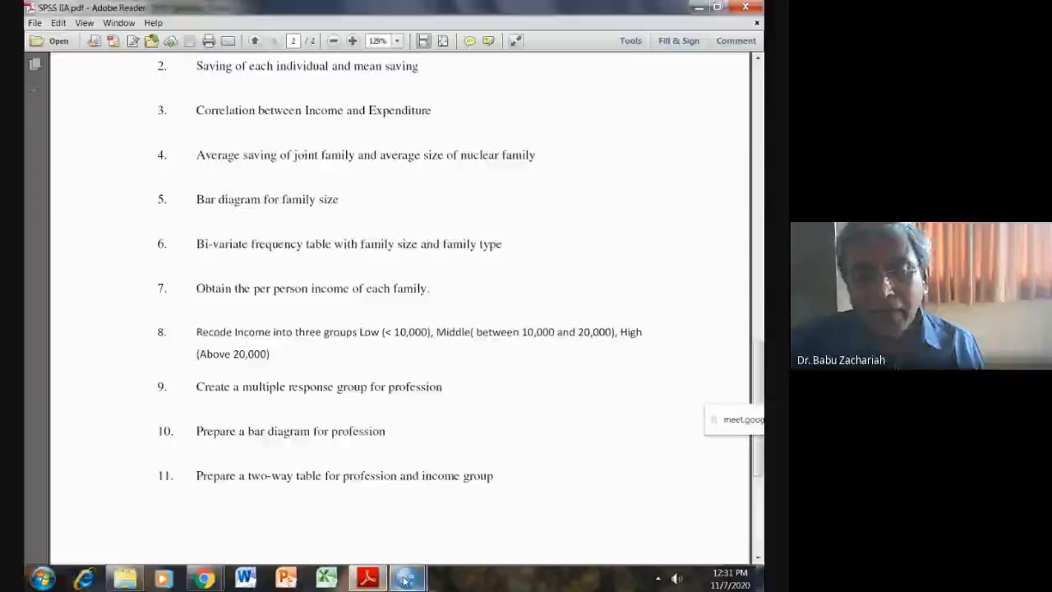
mouse_move(406, 574)
click(442, 526)
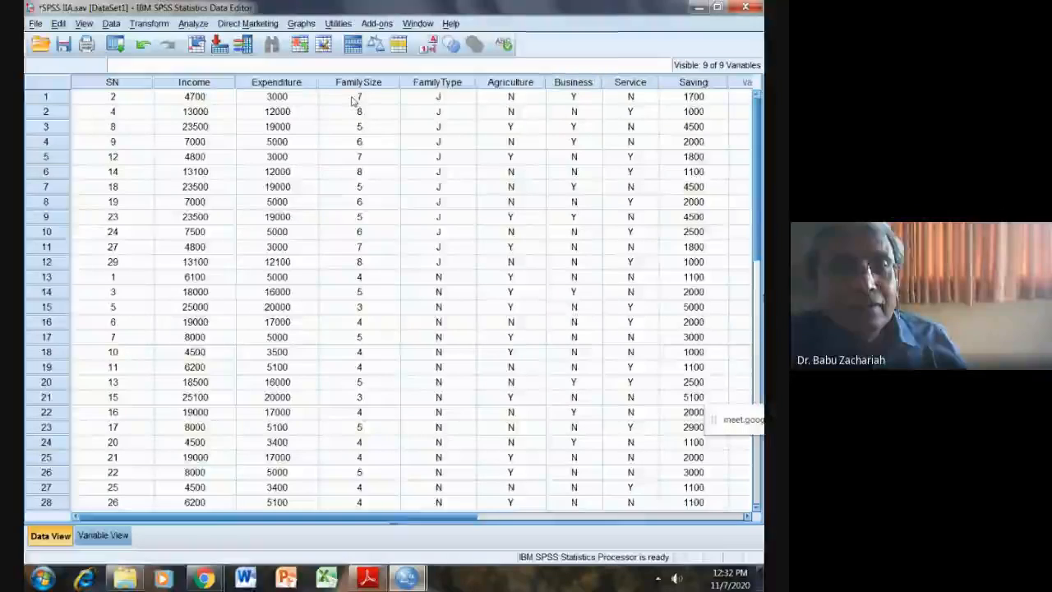
Step: Compute a new variable PPE with the numeric expression Income / FamilySize
click(150, 24)
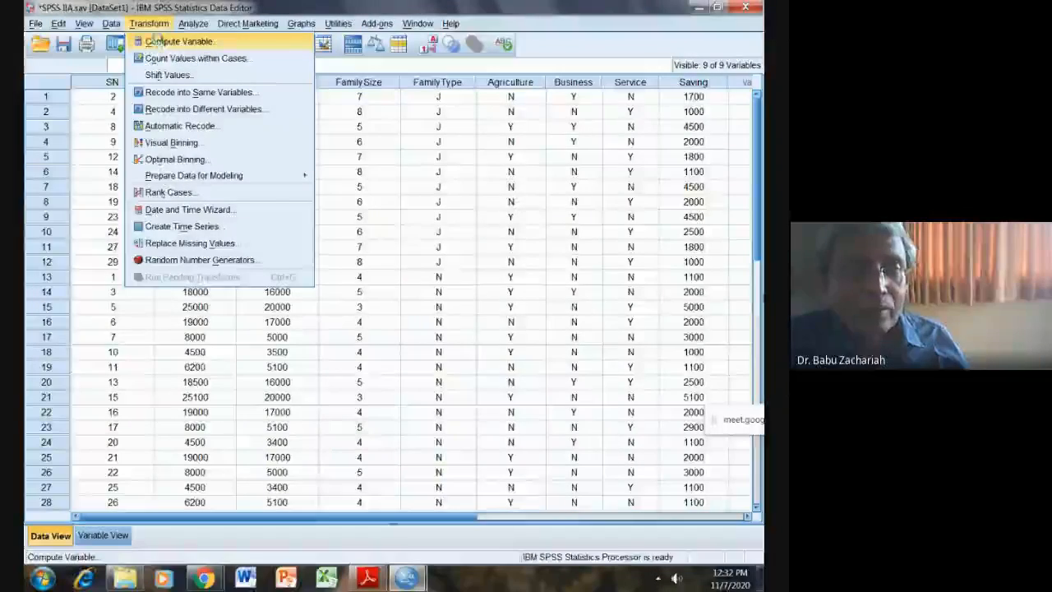
click(155, 41)
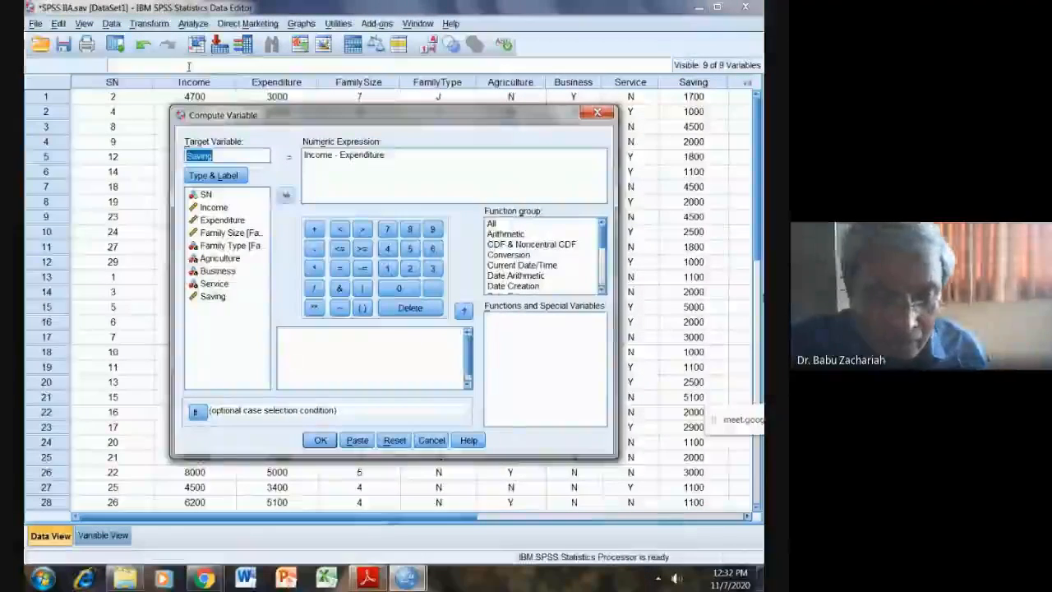
text(PPE)
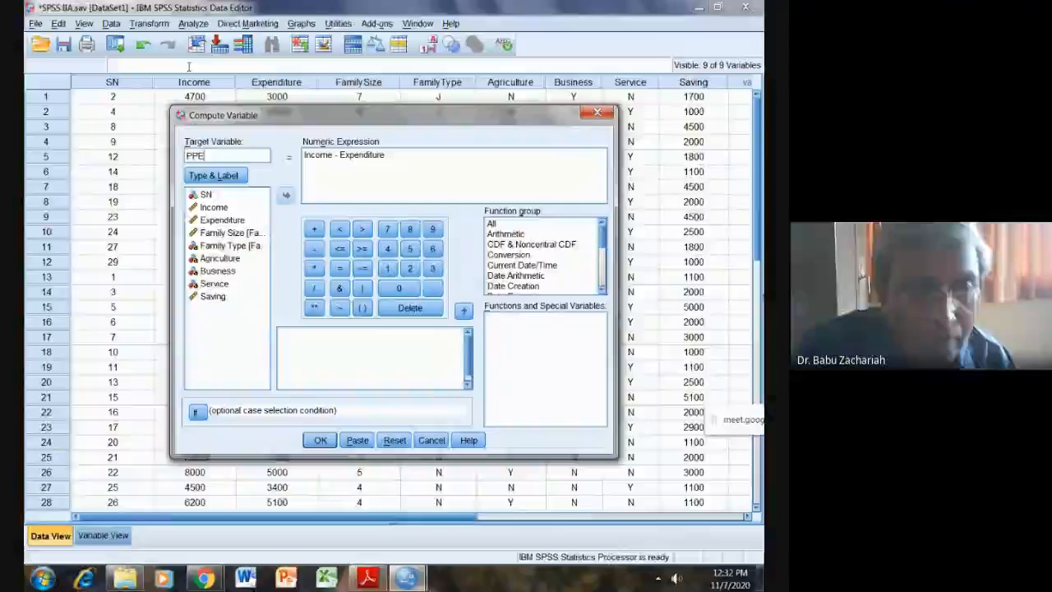
click(383, 169)
key(BackSpace)
key(BackSpace)
key(BackSpace)
key(BackSpace)
key(BackSpace)
key(BackSpace)
key(BackSpace)
key(BackSpace)
key(BackSpace)
key(BackSpace)
key(BackSpace)
key(BackSpace)
key(BackSpace)
key(BackSpace)
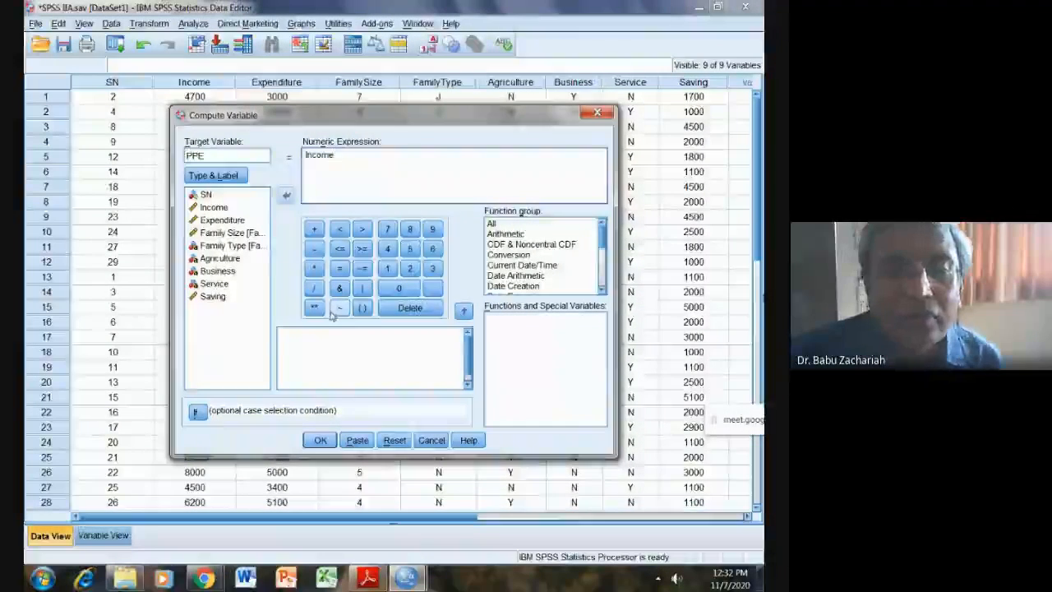
click(314, 288)
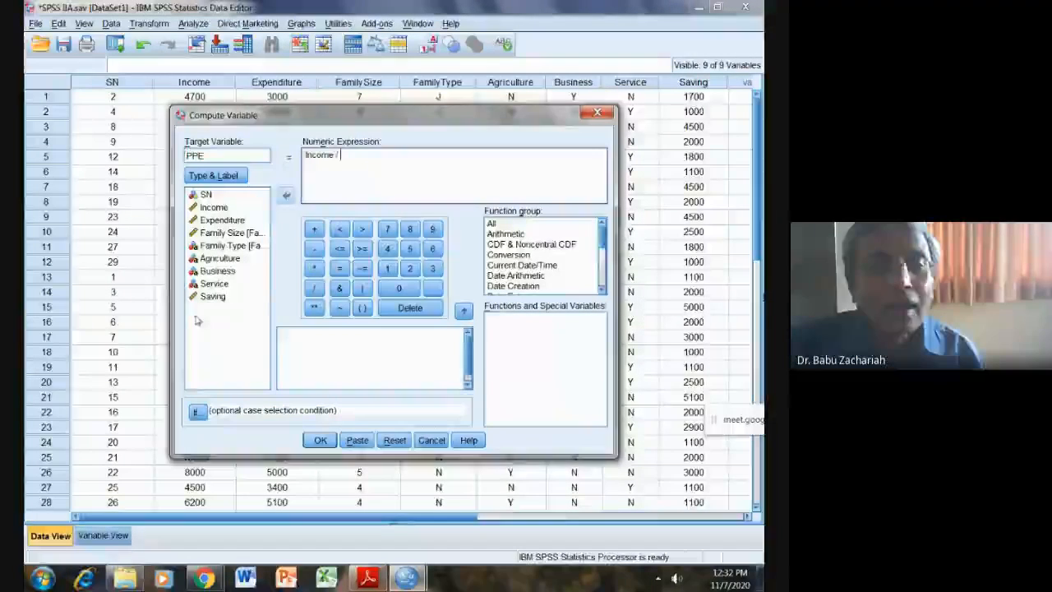
click(231, 235)
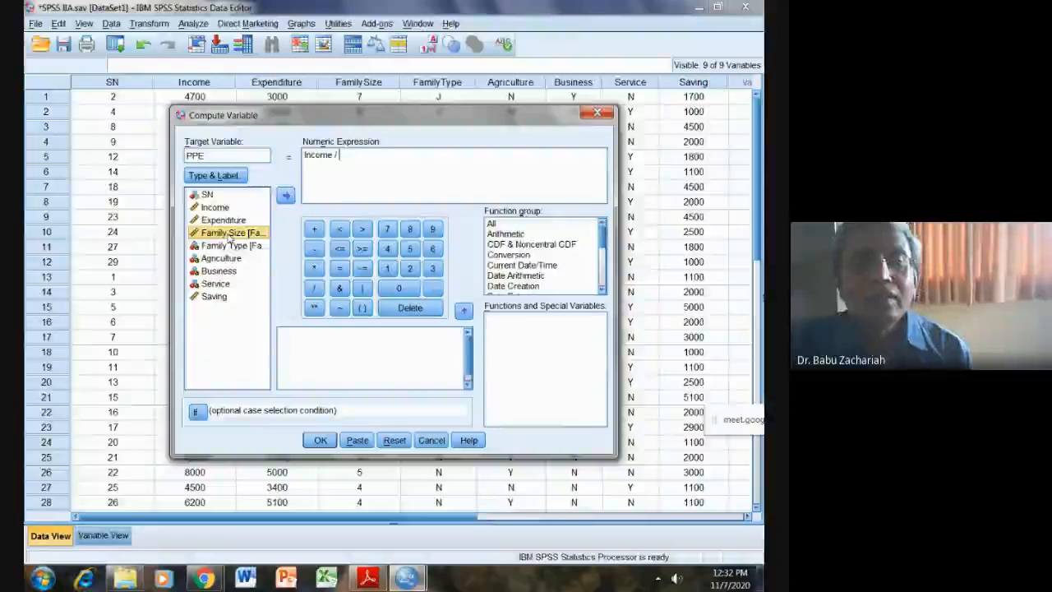
click(285, 194)
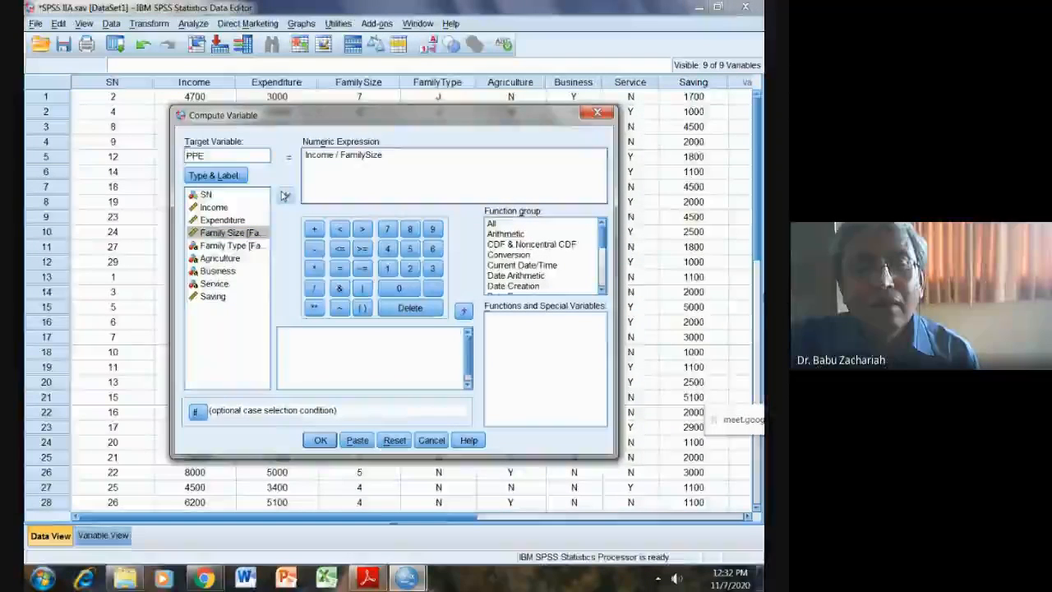
click(321, 440)
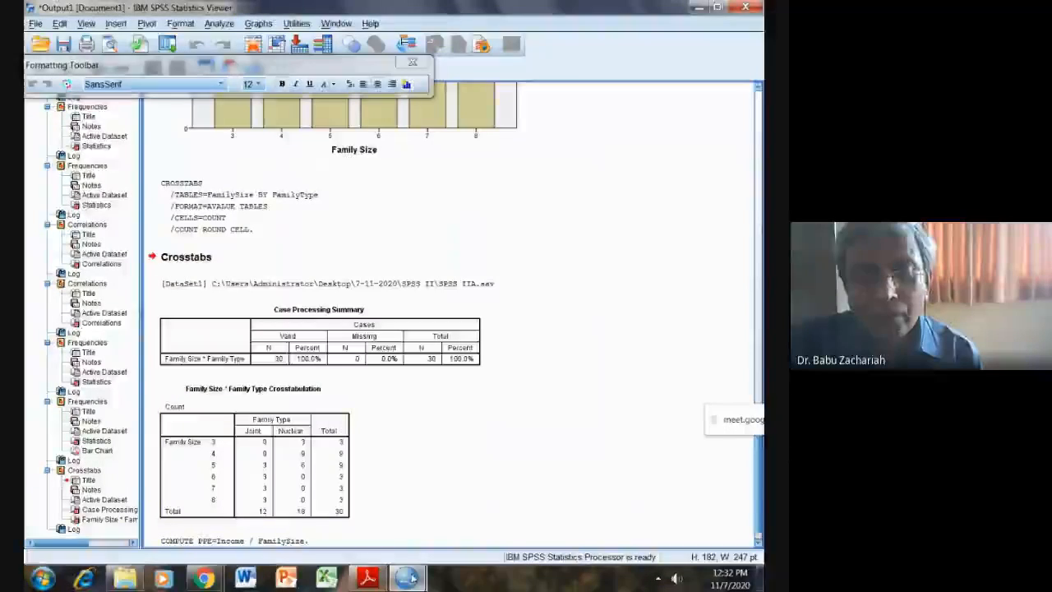
Step: Return to the SPSS data set and examine the PPE column beside Saving
mouse_move(407, 578)
click(476, 526)
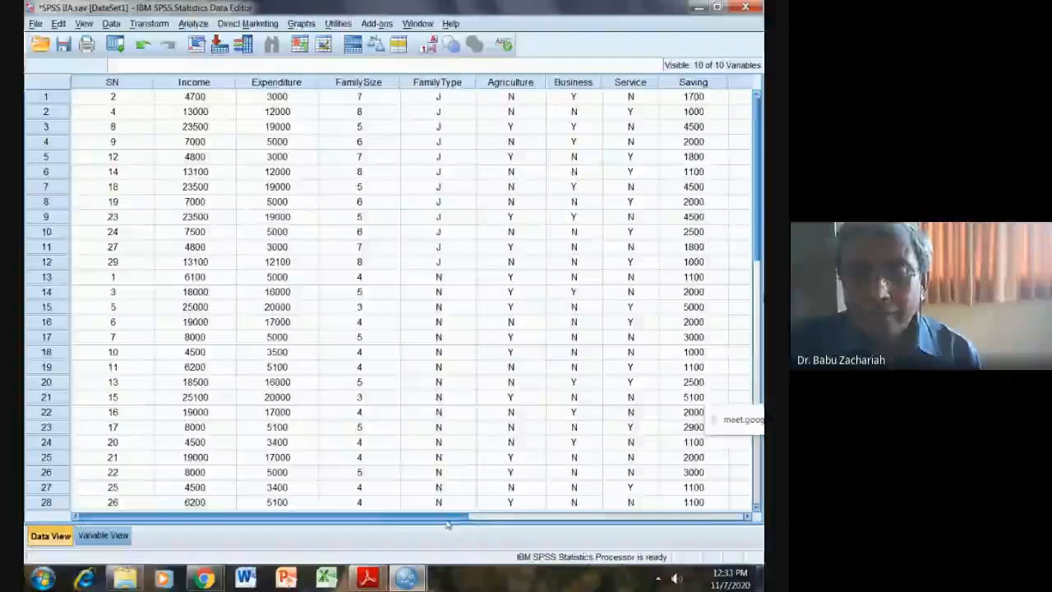
drag(448, 524, 508, 523)
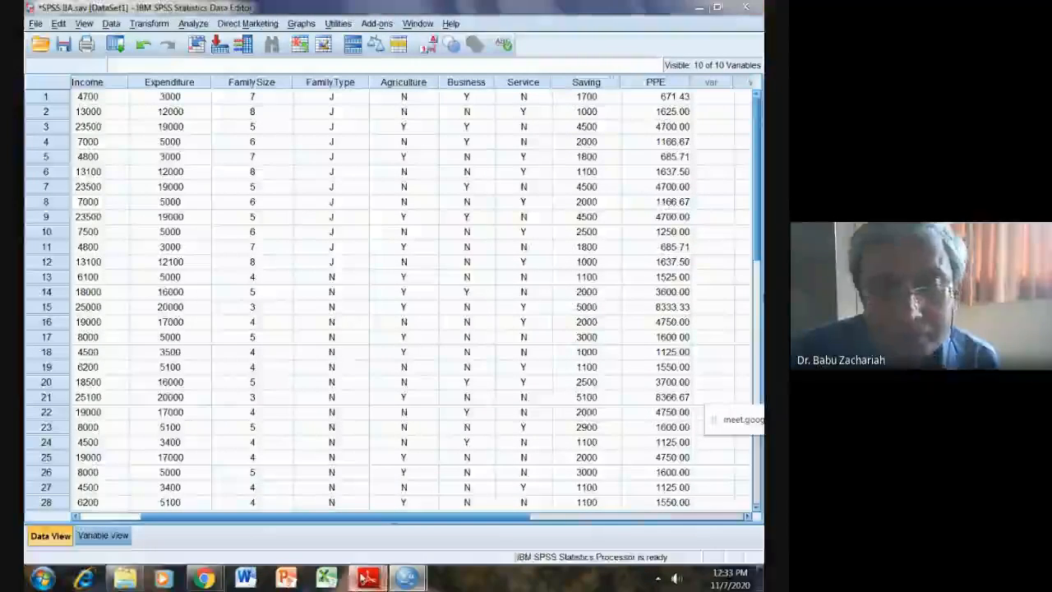
Step: Check the income recoding task in SPSS IIA.pdf in Adobe Reader and return to the SPSS data set
key(alt+Tab)
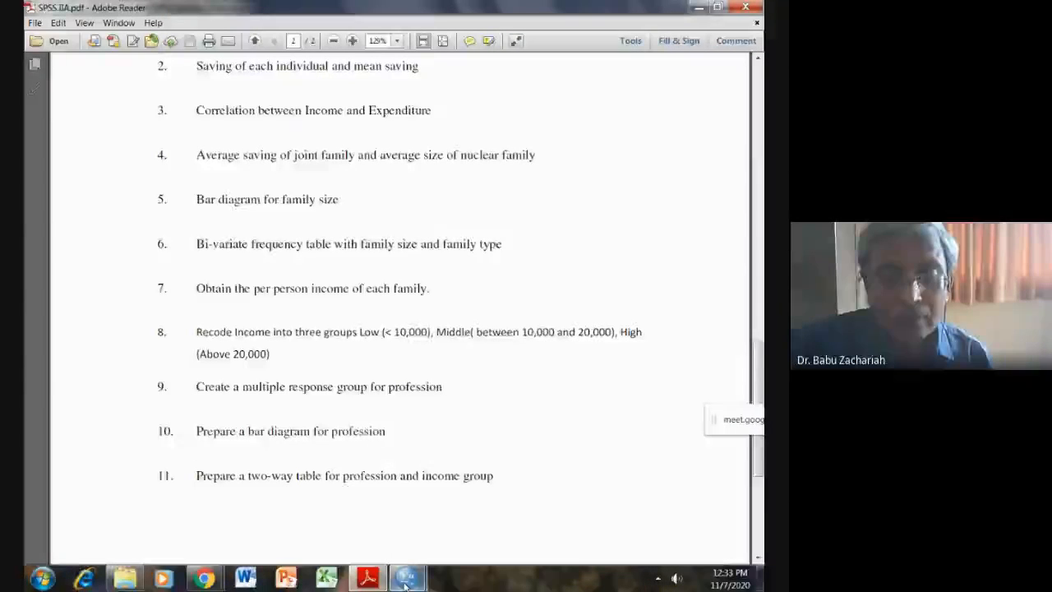
mouse_move(404, 580)
click(453, 520)
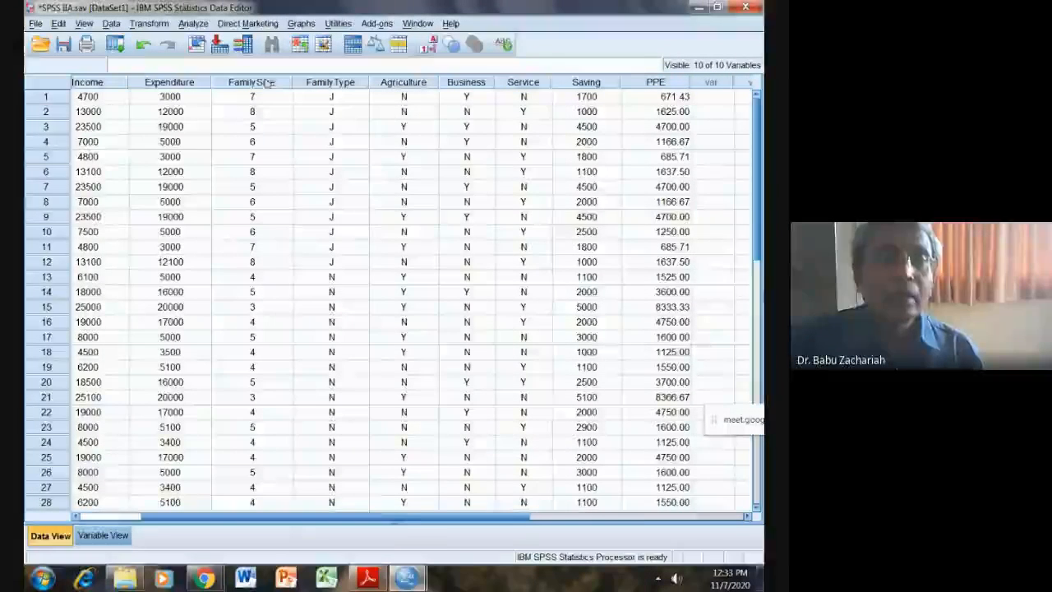
Step: Set up Recode into Different Variables with Income as the input variable and IncomeGroup as the output variable
click(148, 23)
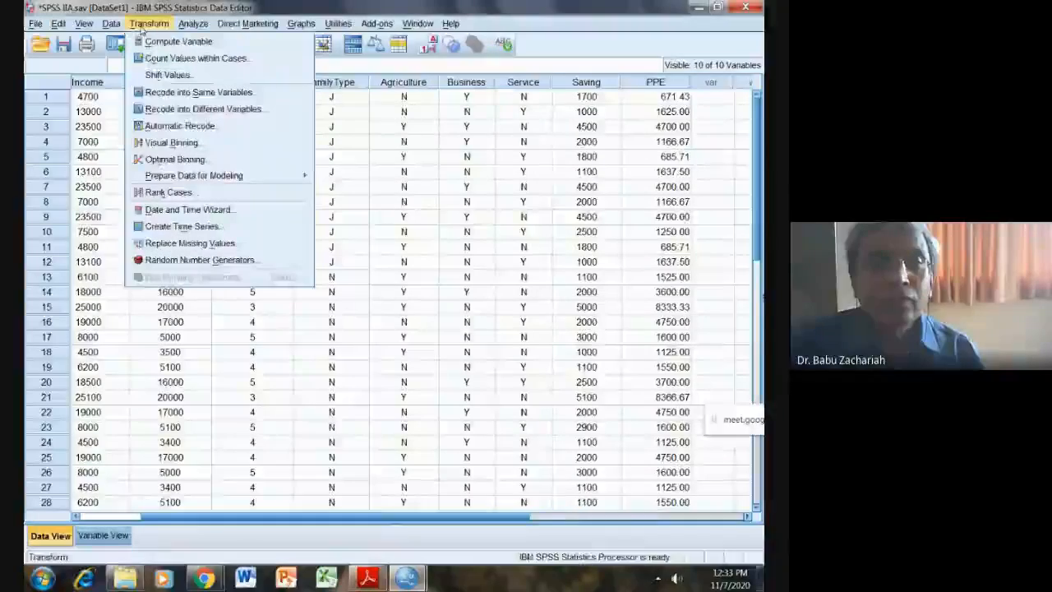
click(166, 111)
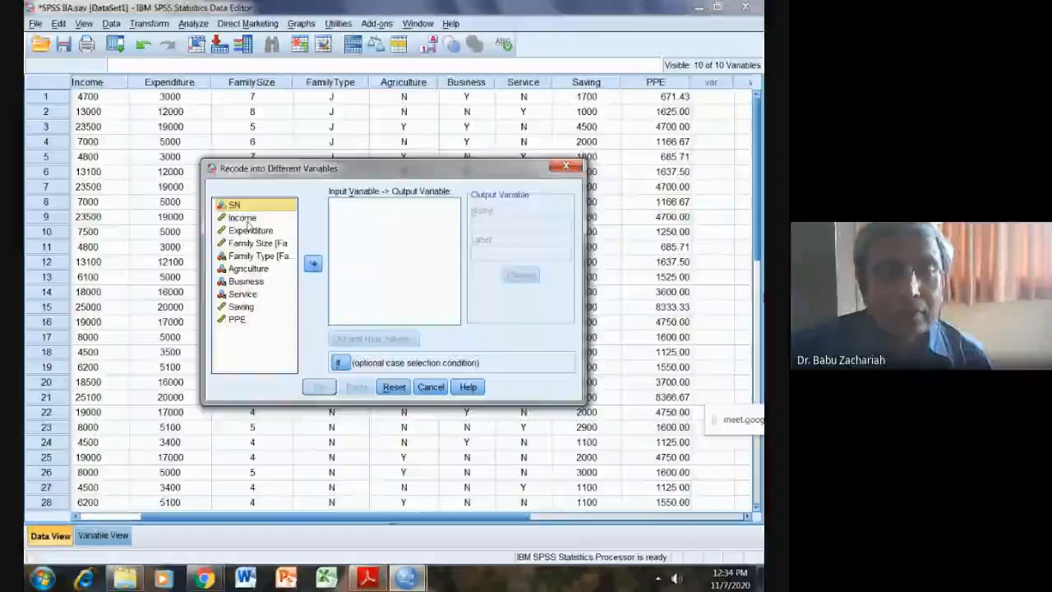
click(245, 217)
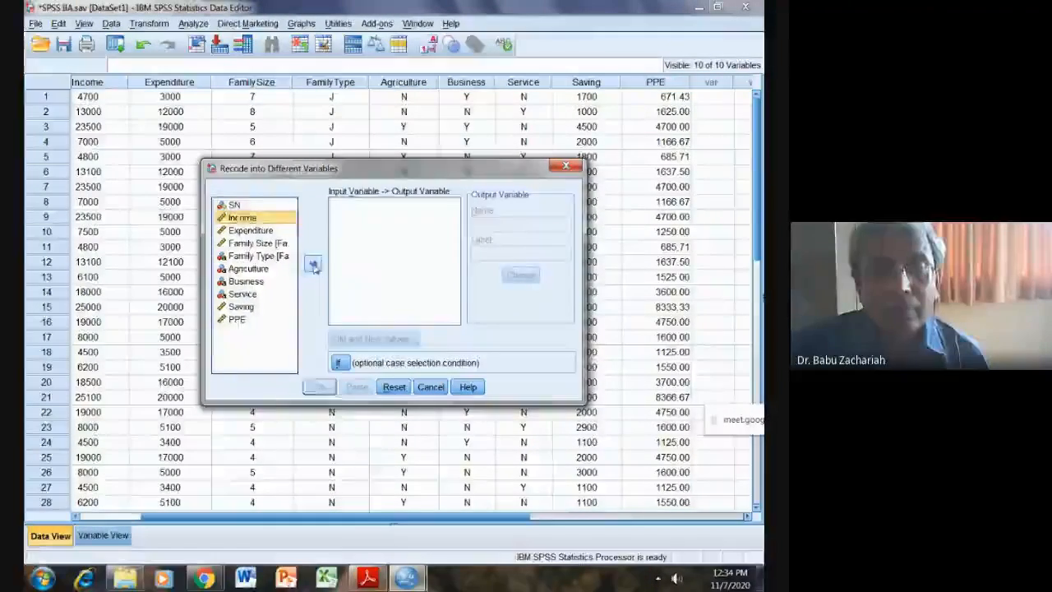
click(313, 263)
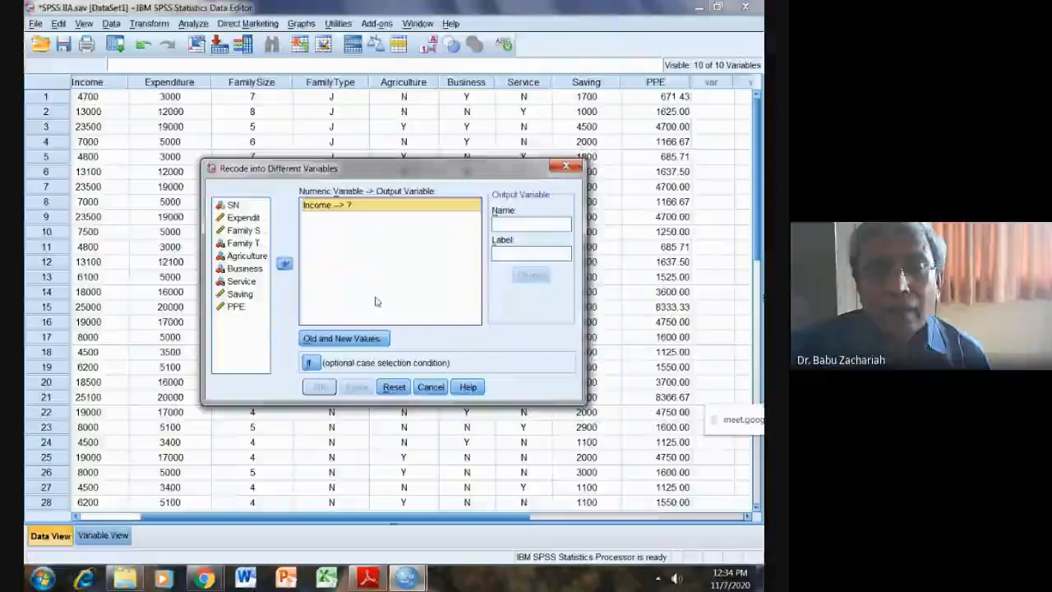
click(511, 225)
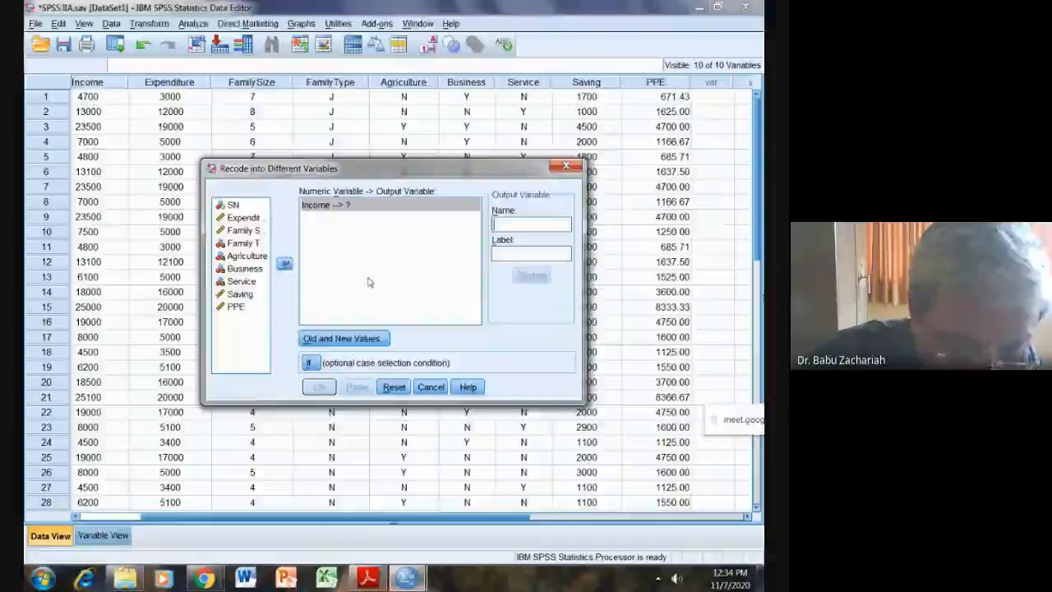
text(Income)
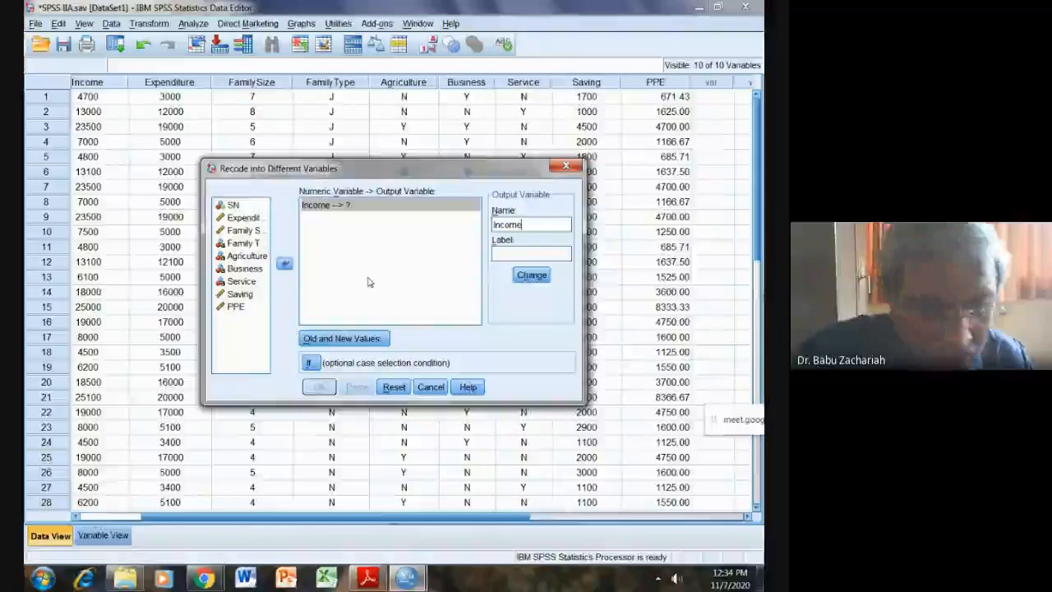
text(Gr)
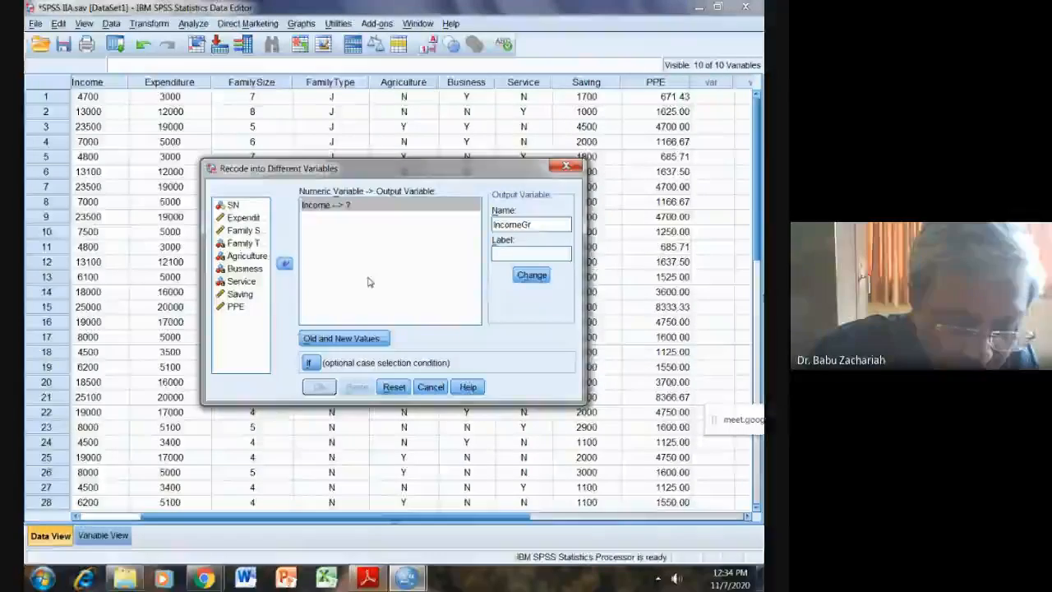
text(oup)
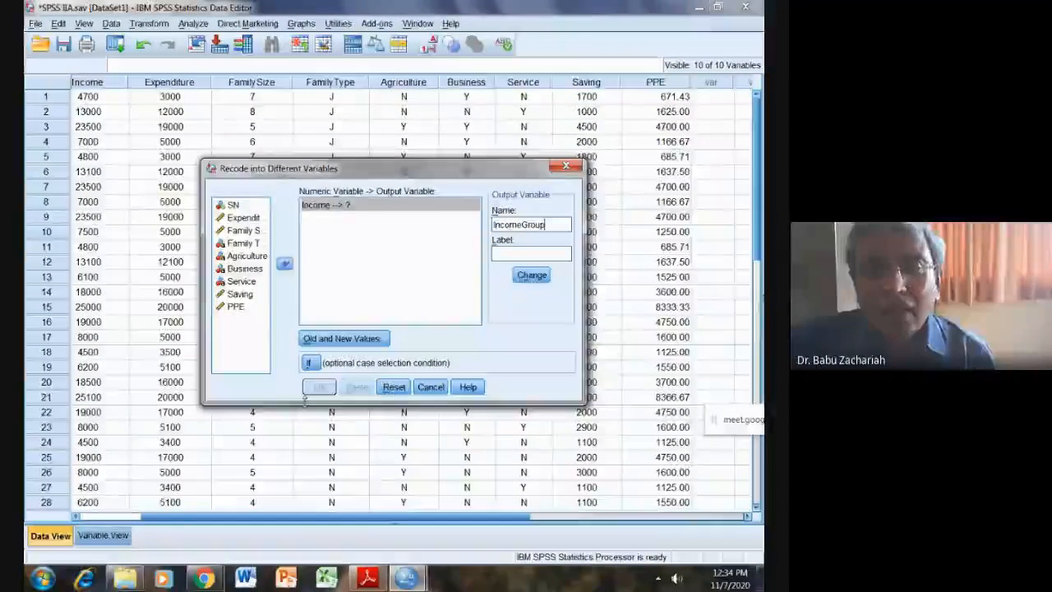
click(531, 275)
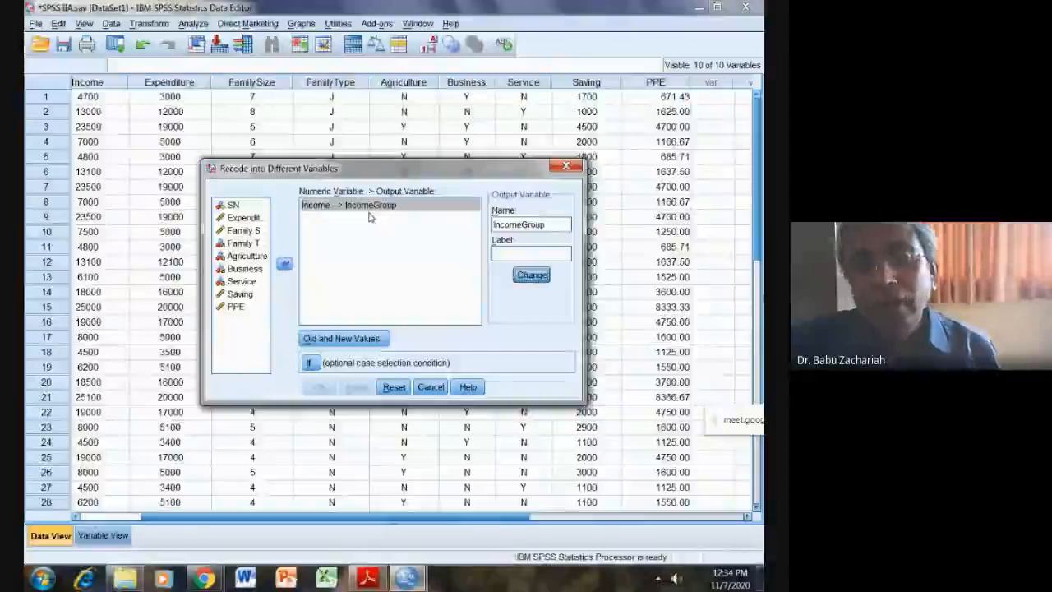
Step: Define the first old value range for the Income recode as 0 through 9999, checking the group limits in SPSS IIA.pdf
click(358, 340)
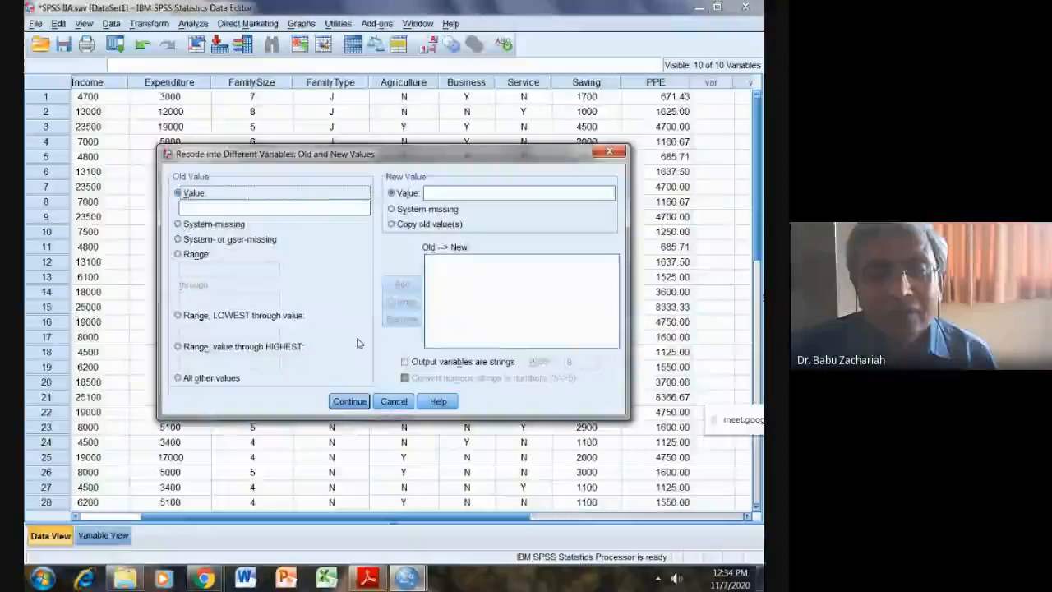
click(177, 255)
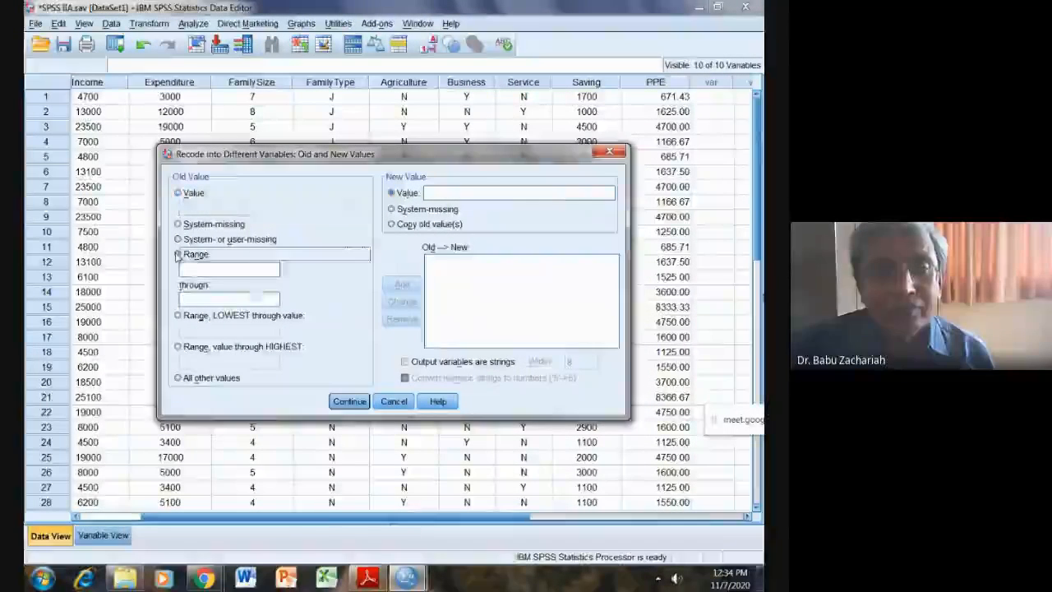
text(0)
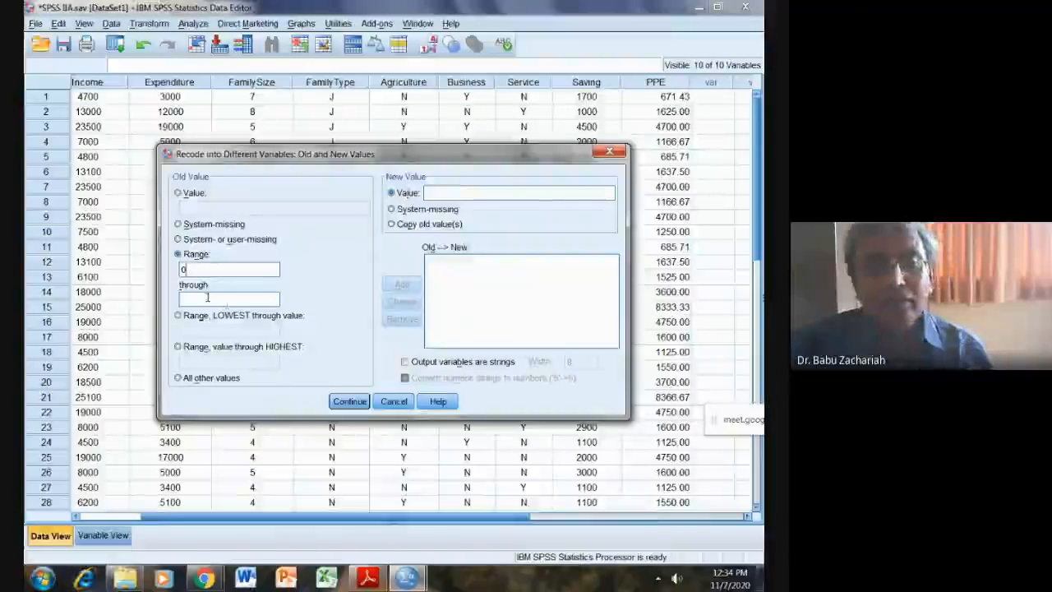
click(207, 298)
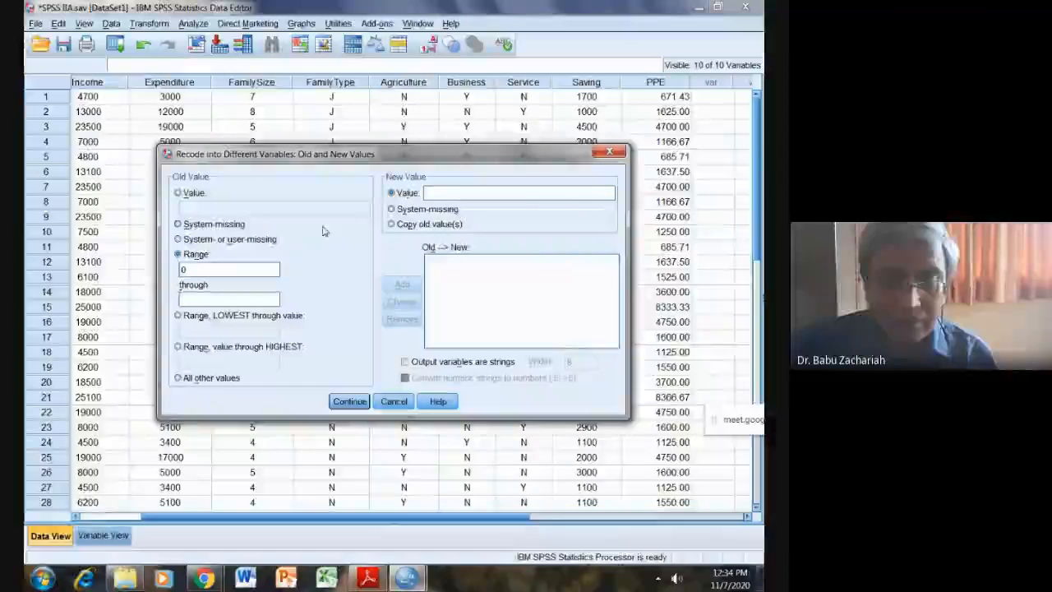
click(367, 578)
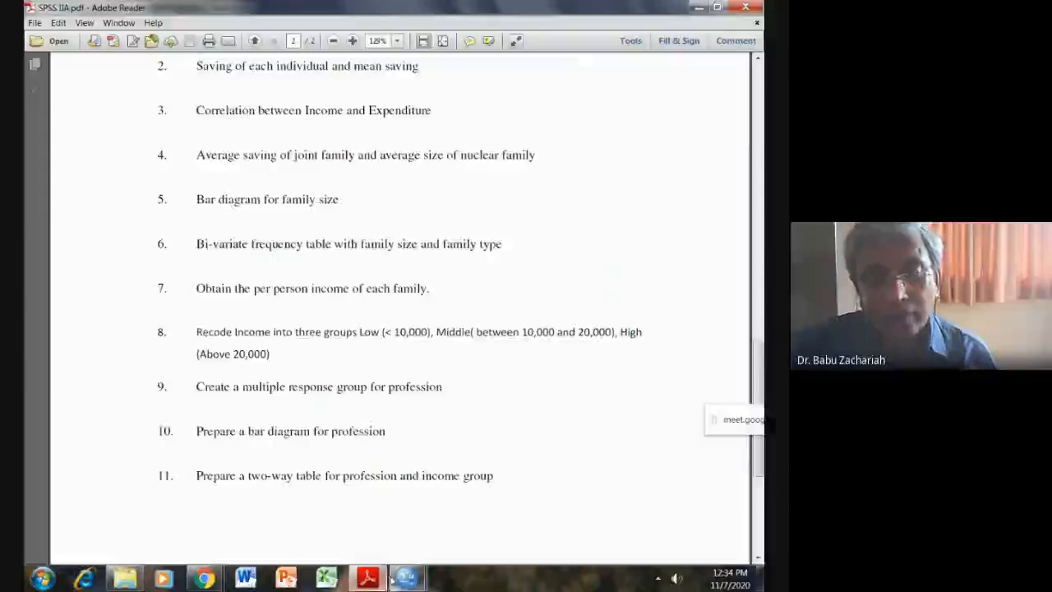
mouse_move(397, 582)
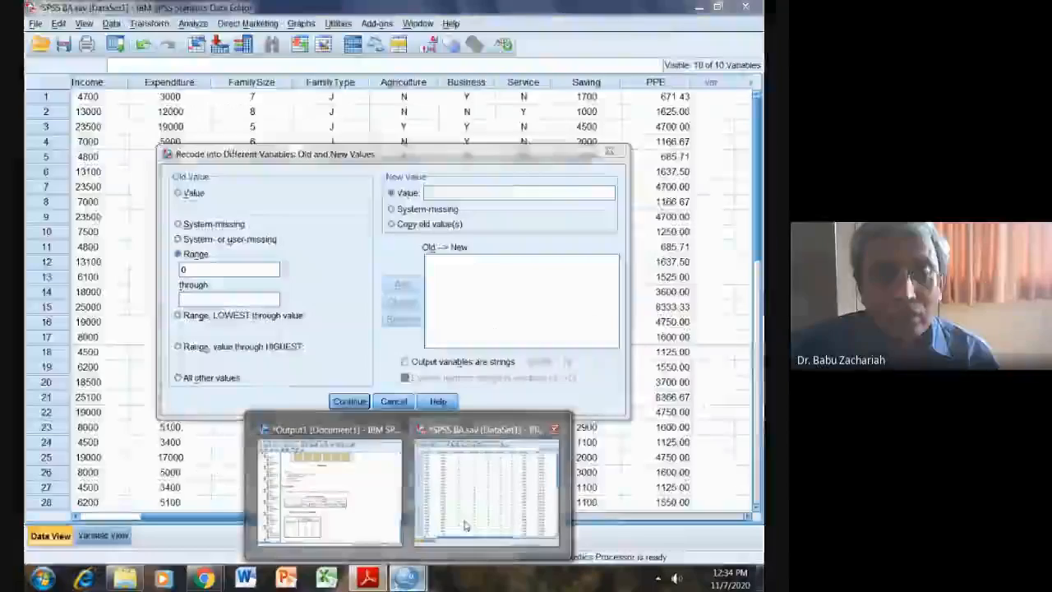
click(487, 494)
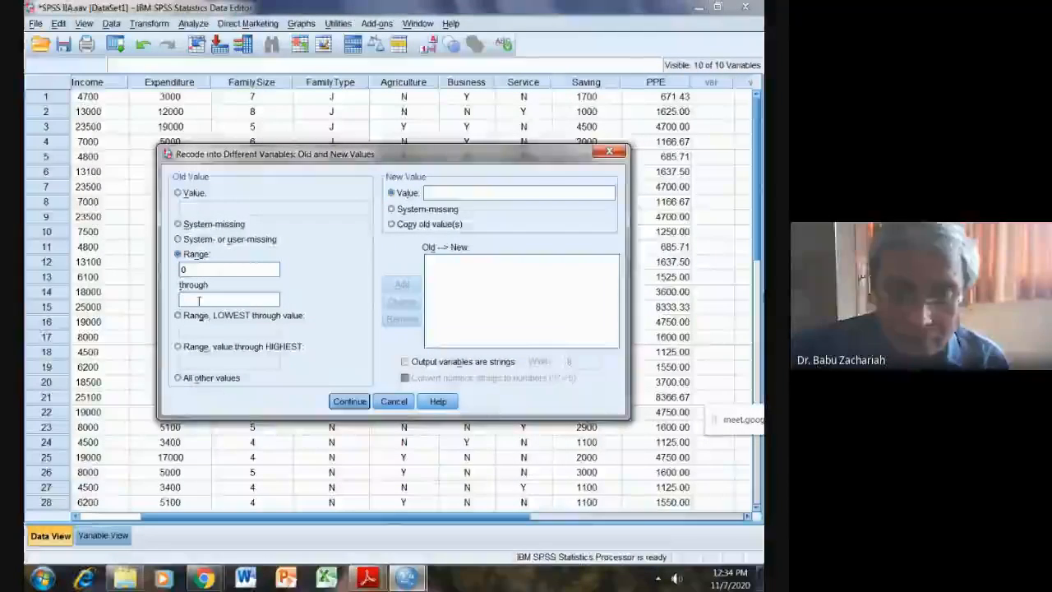
text(9999)
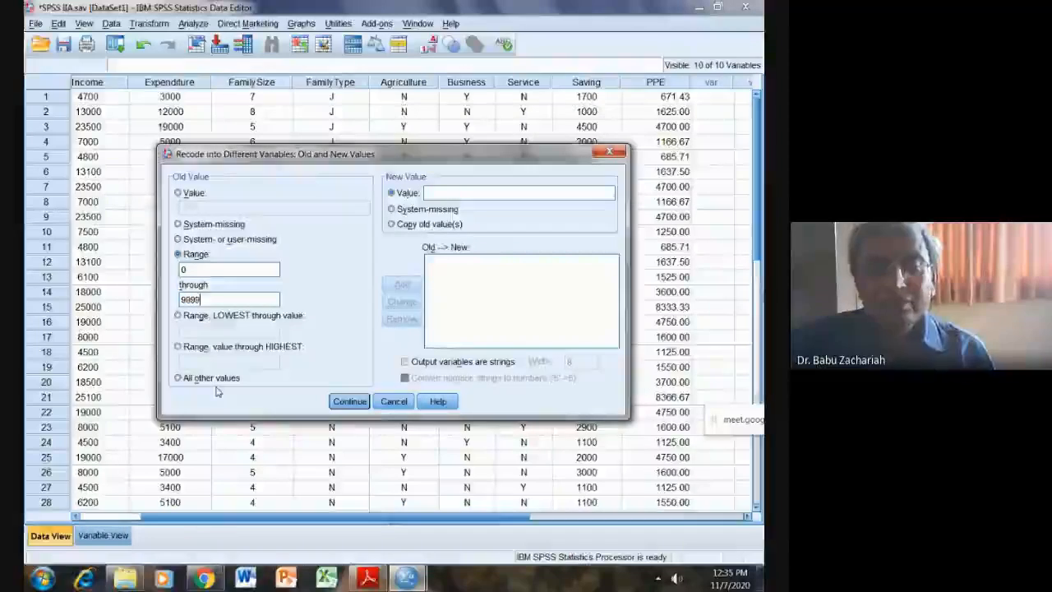
Step: Make the output variables strings and add the recode of the 0 through 9999 range to the new value Low
click(440, 194)
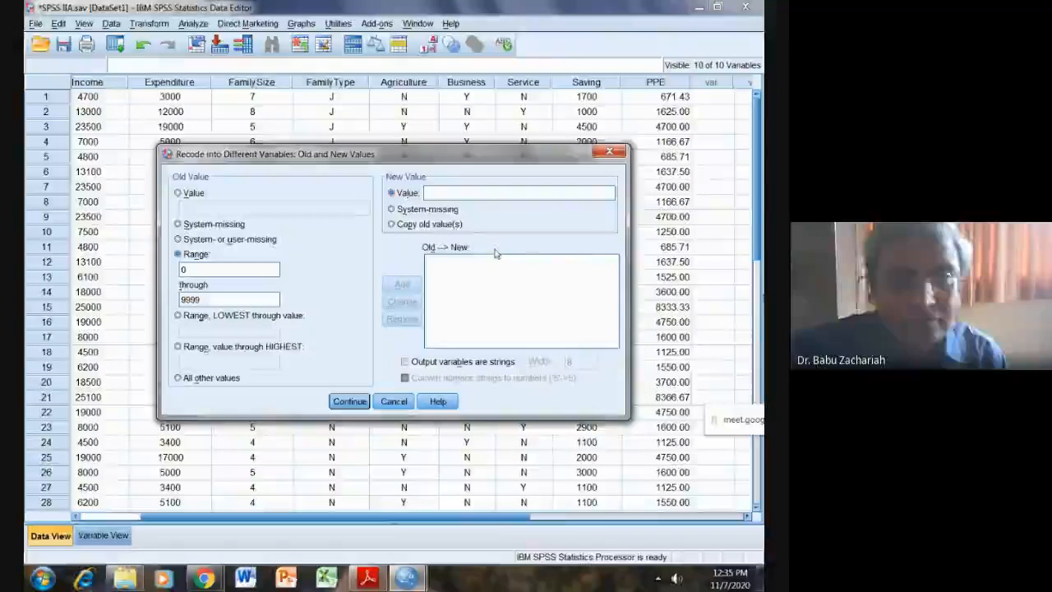
click(405, 362)
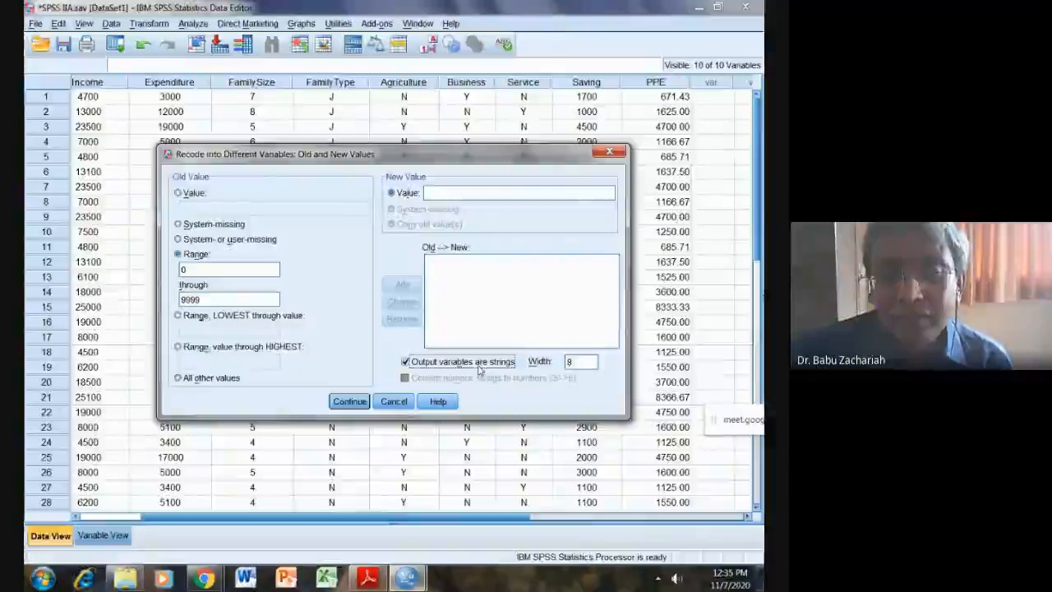
click(472, 193)
text(Low)
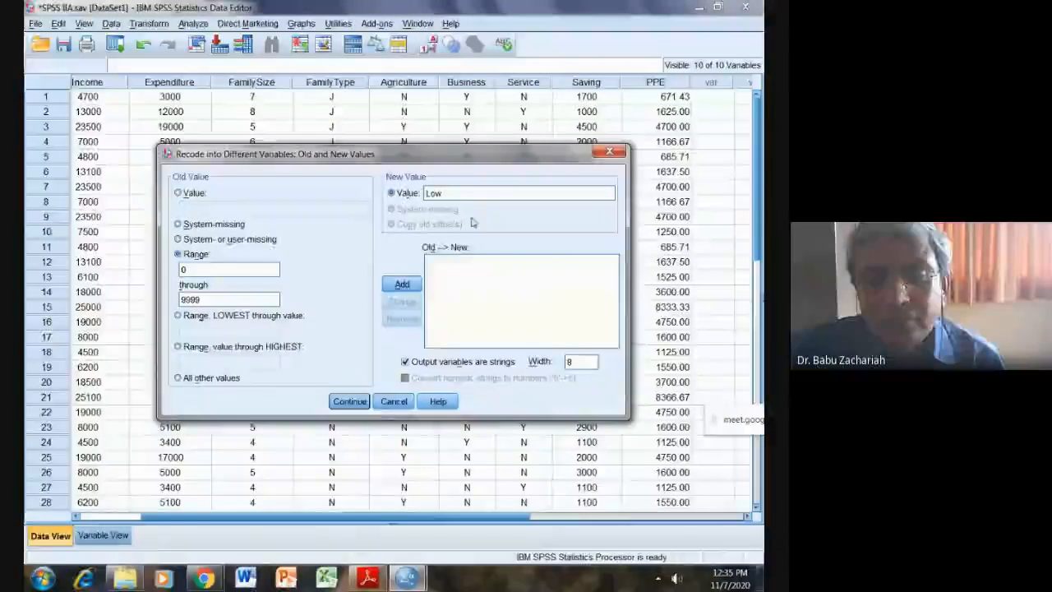
click(402, 287)
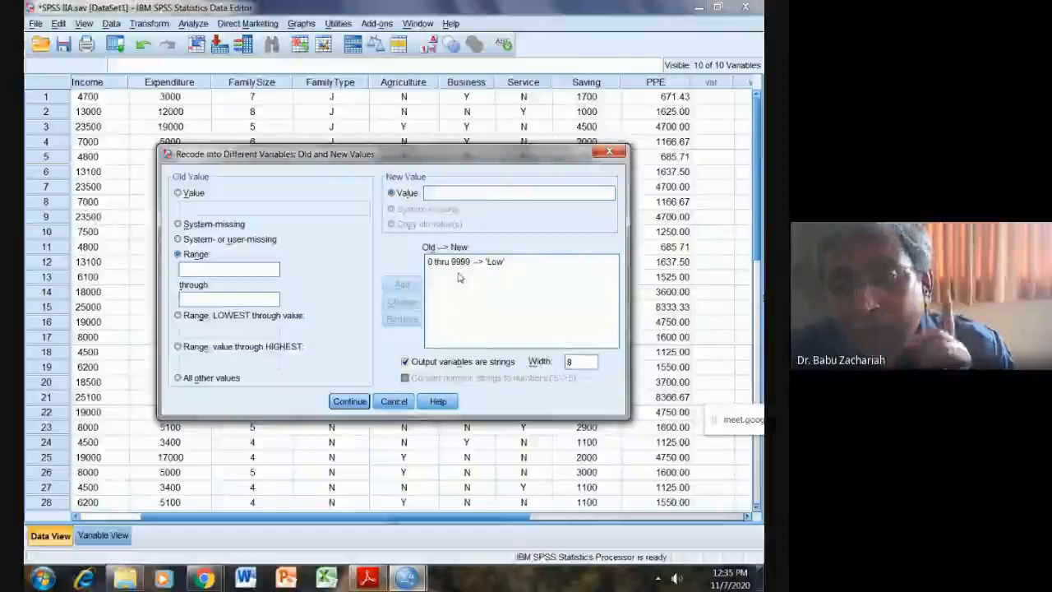
Step: Add the recode of the Income range 10000 through 20000 to the new value Middle
click(210, 270)
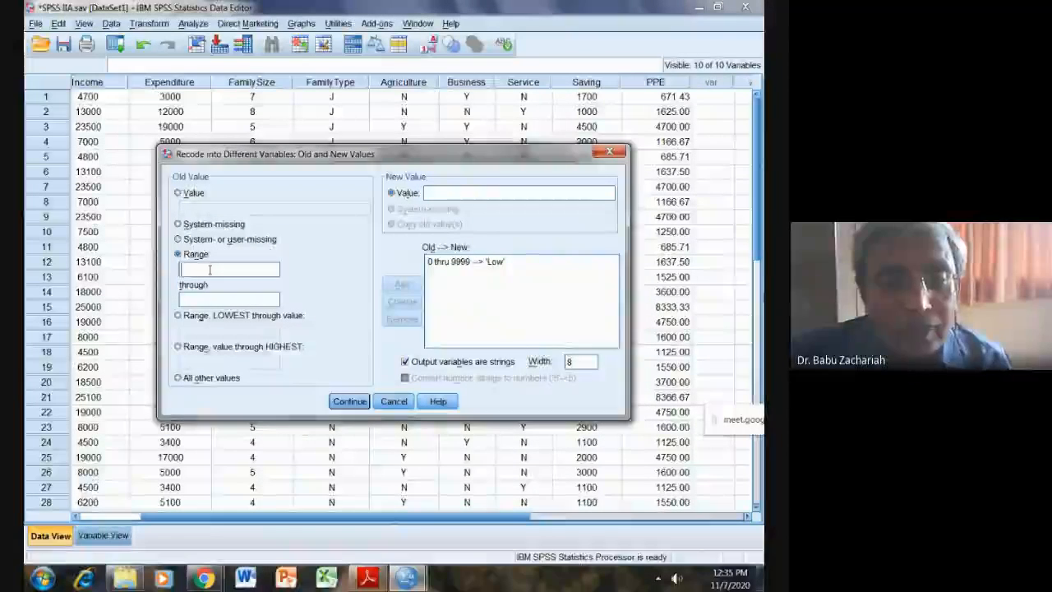
text(10000)
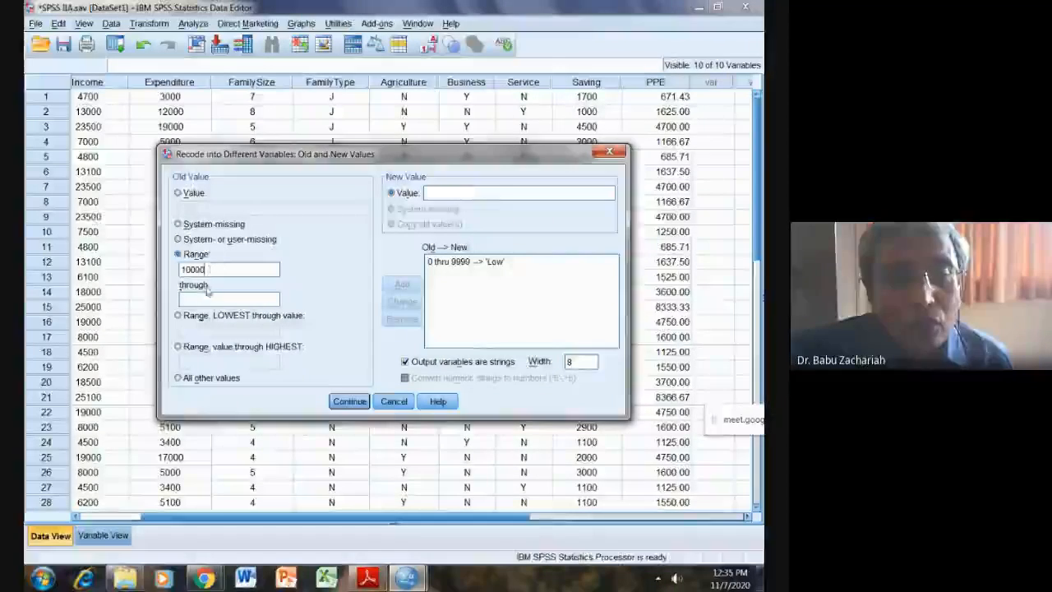
click(206, 299)
text(20000)
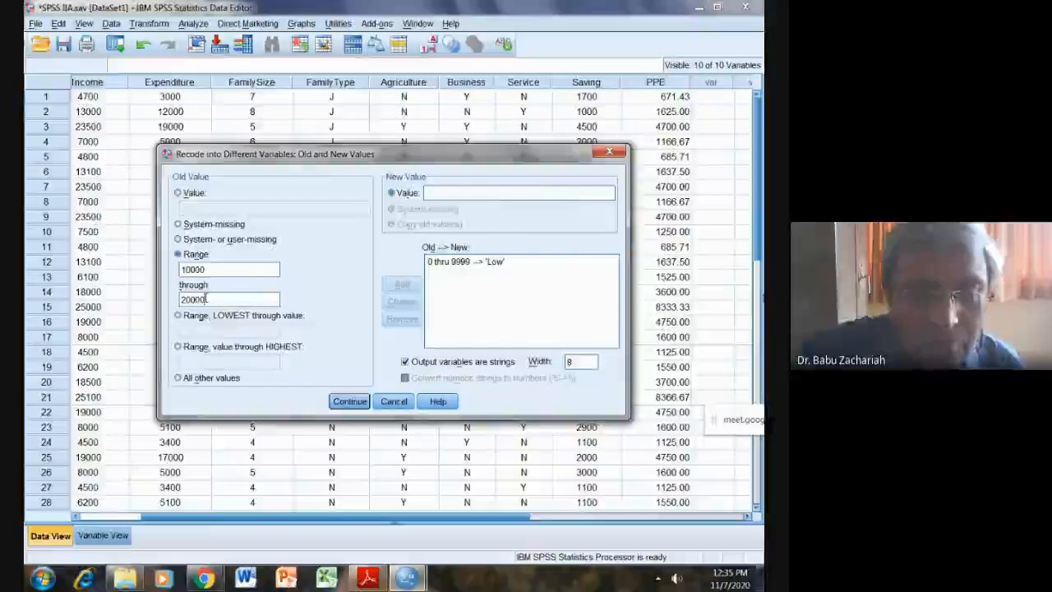
click(437, 194)
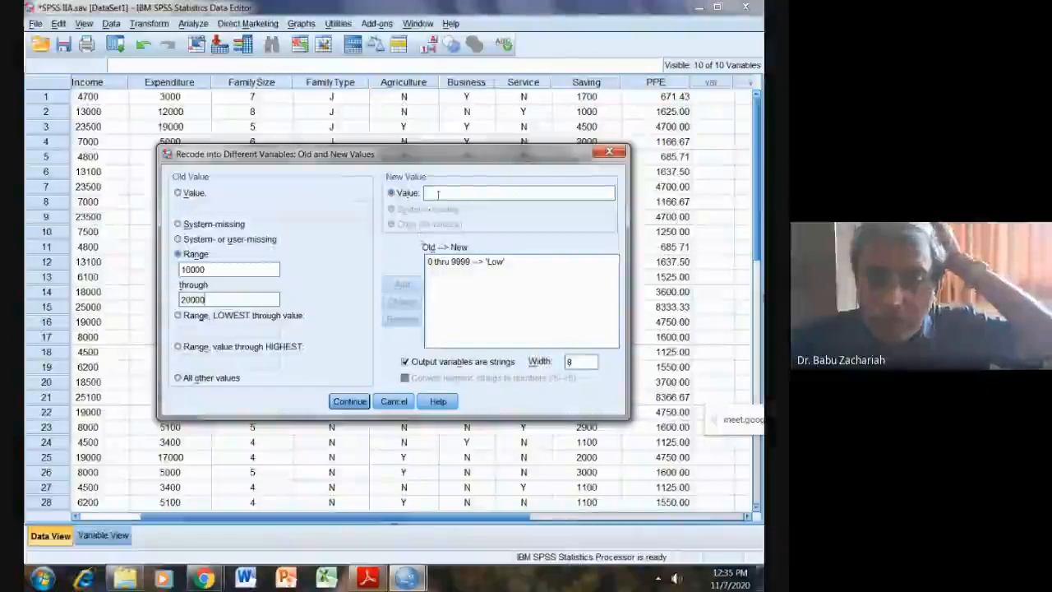
text(M)
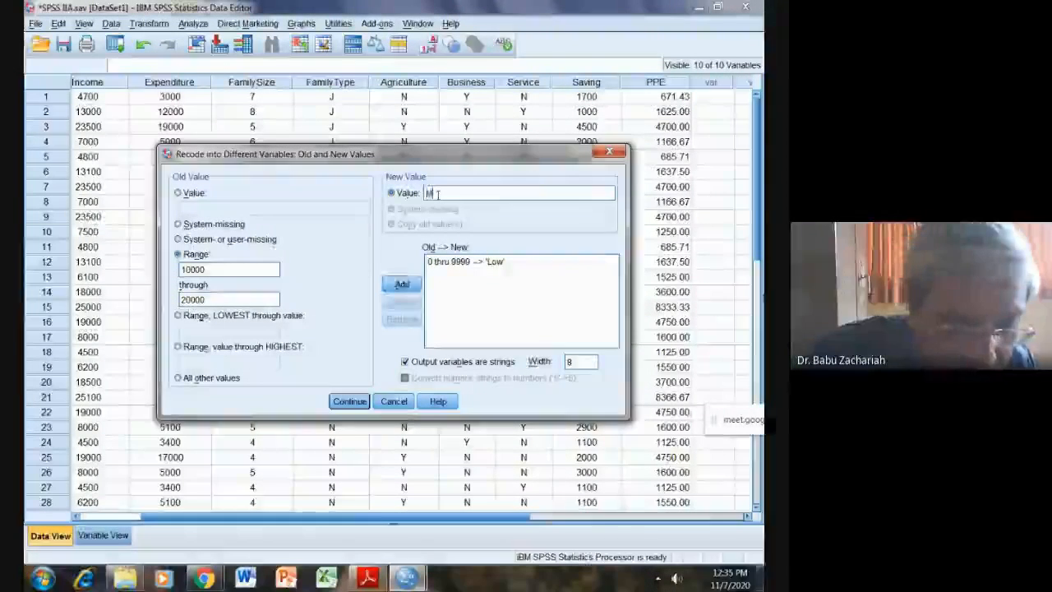
text(iddle)
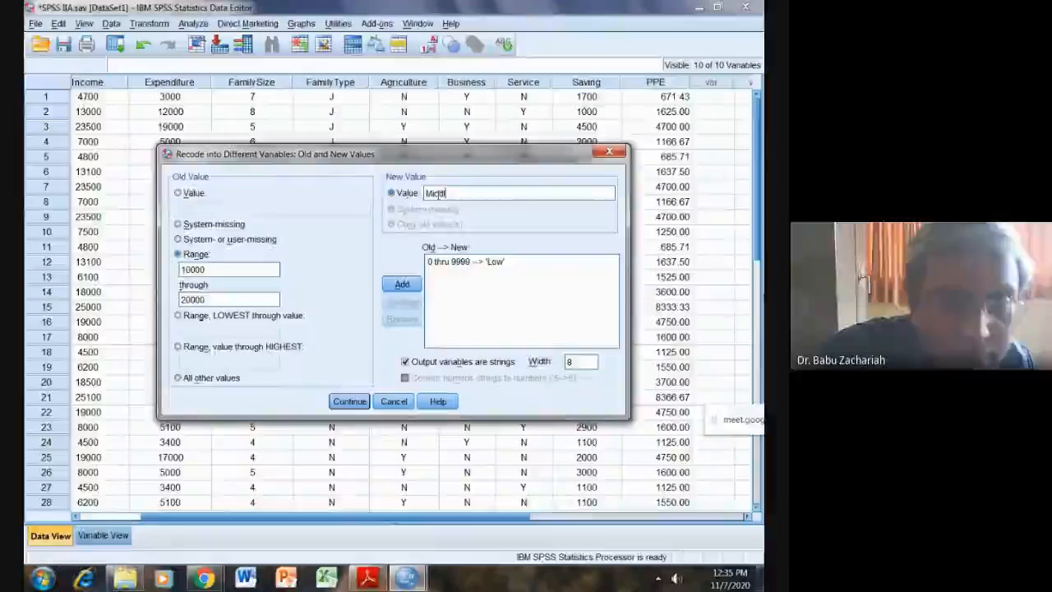
click(402, 285)
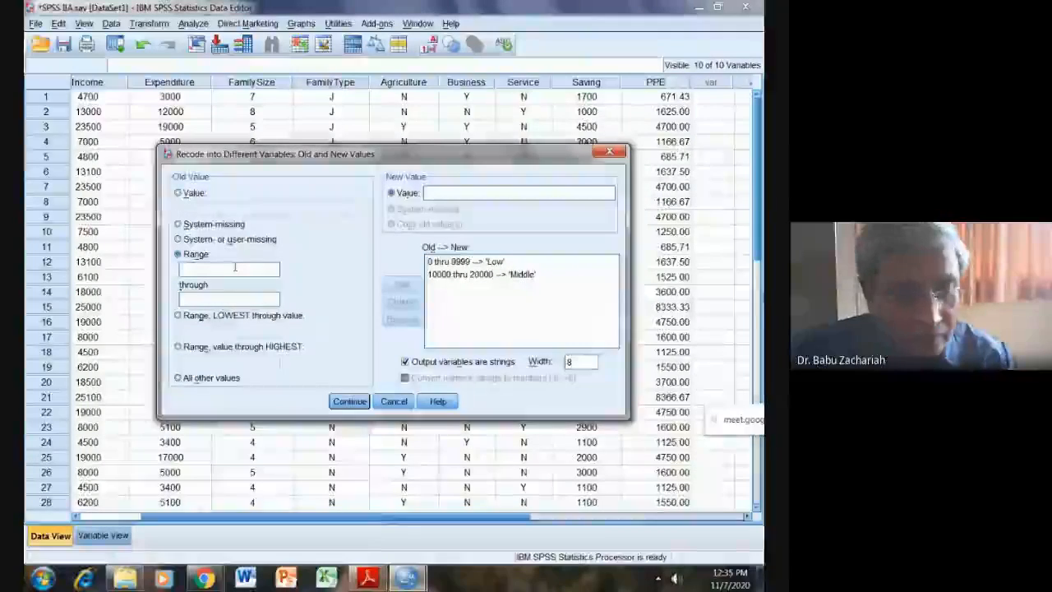
Step: Add the recode of the Income range 20000 through 1000000 to the new value High
click(235, 269)
text(20)
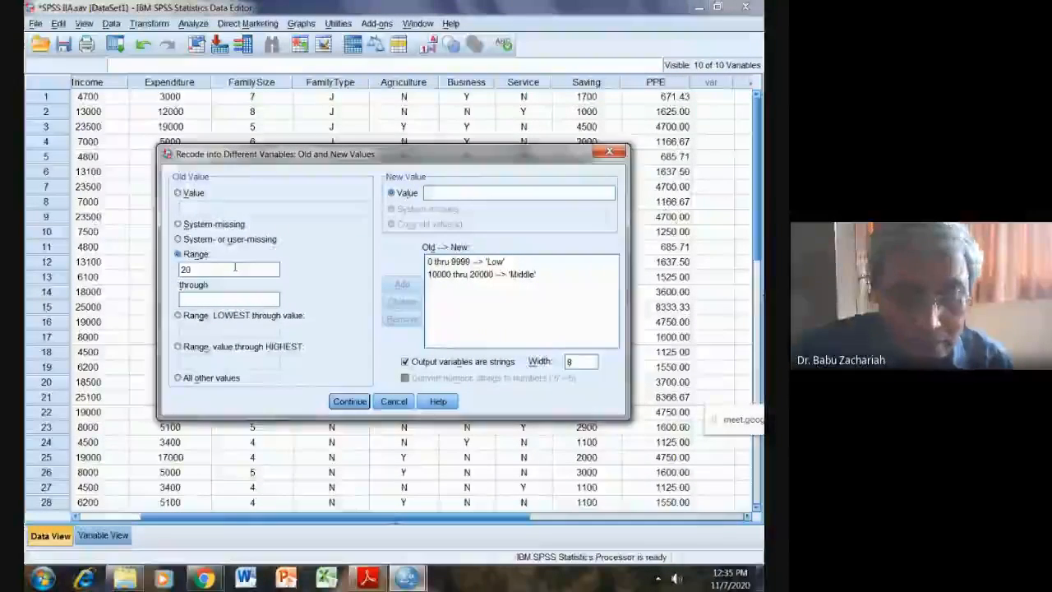
text(000)
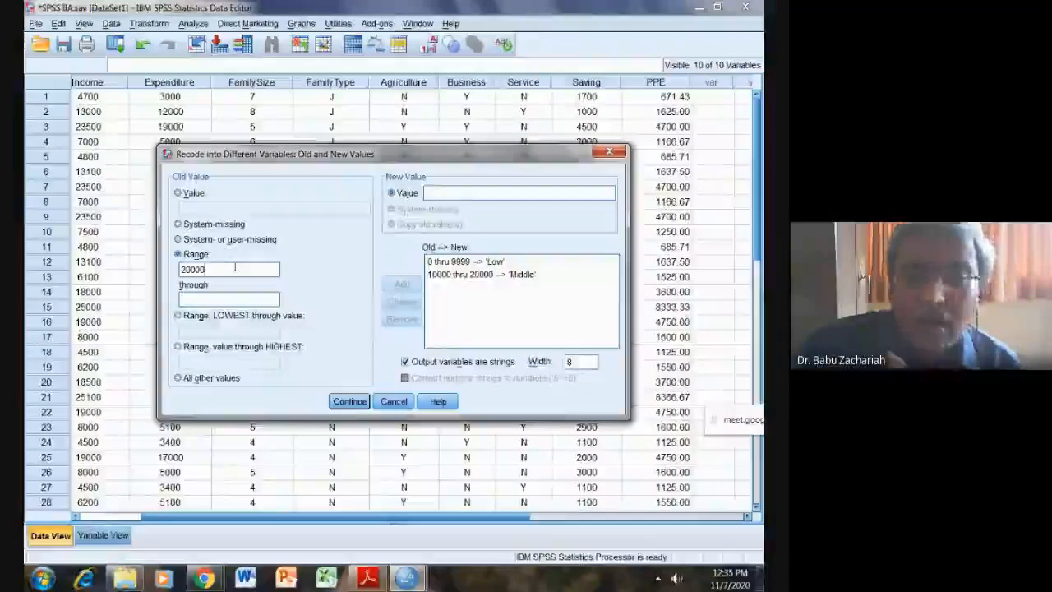
click(219, 301)
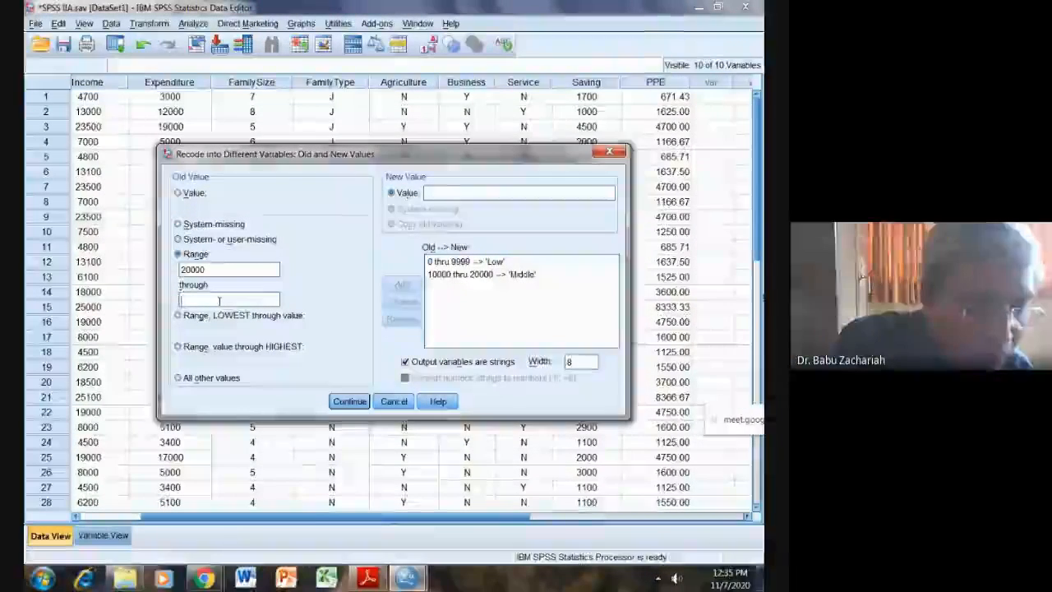
text(1000000)
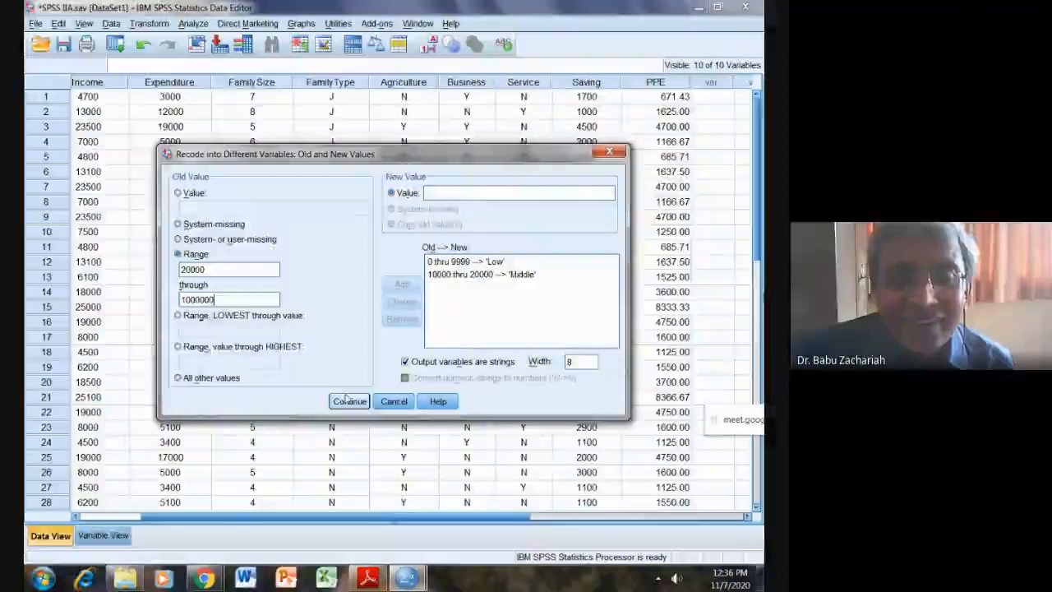
click(442, 194)
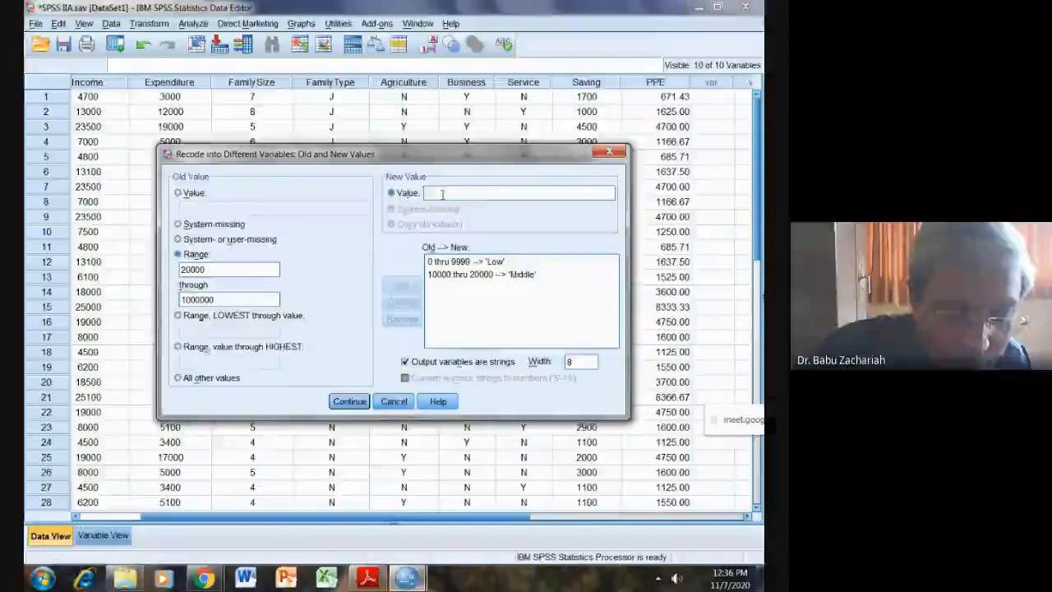
text(Hi)
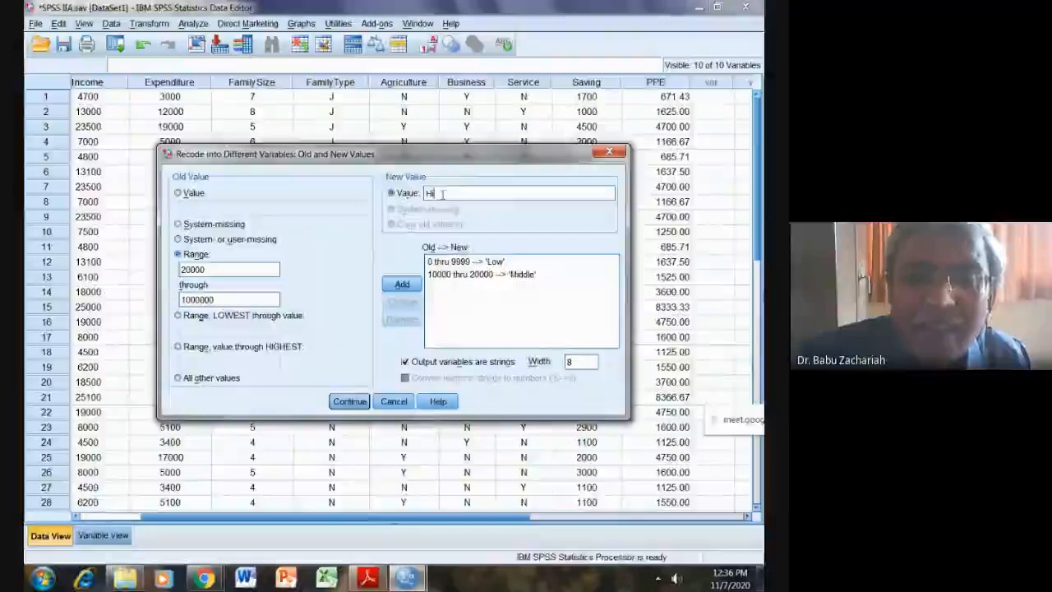
text(gh)
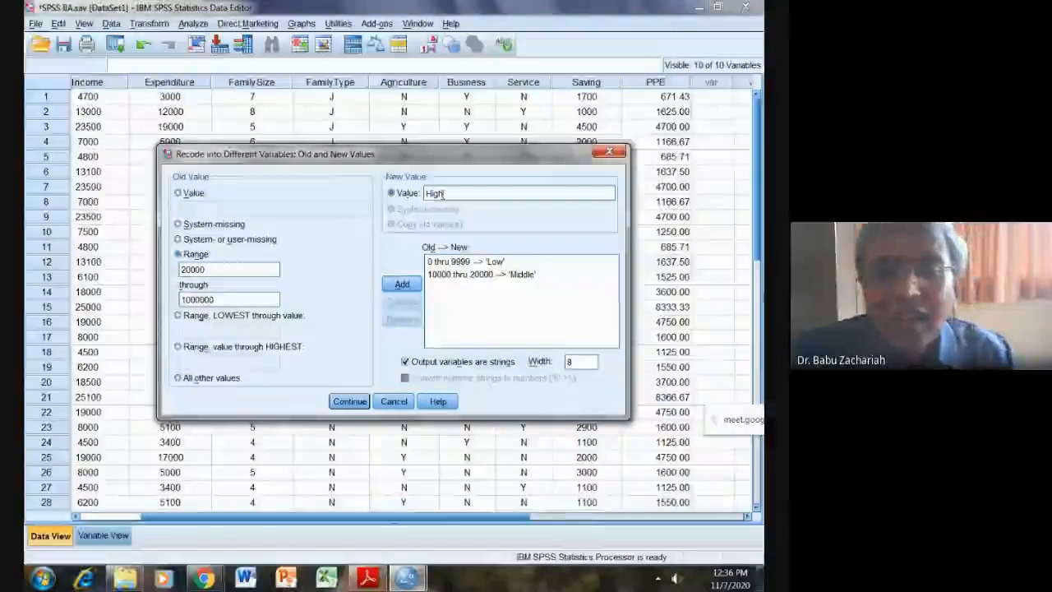
click(411, 283)
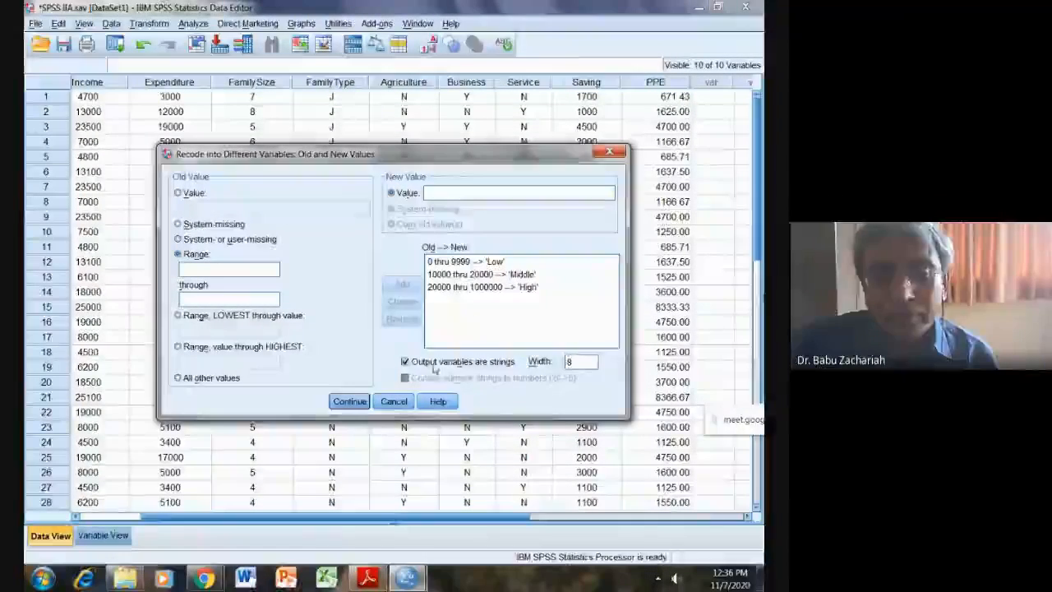
Step: Run the recode of Income into IncomeGroup and return to the data set to view the new column
click(349, 401)
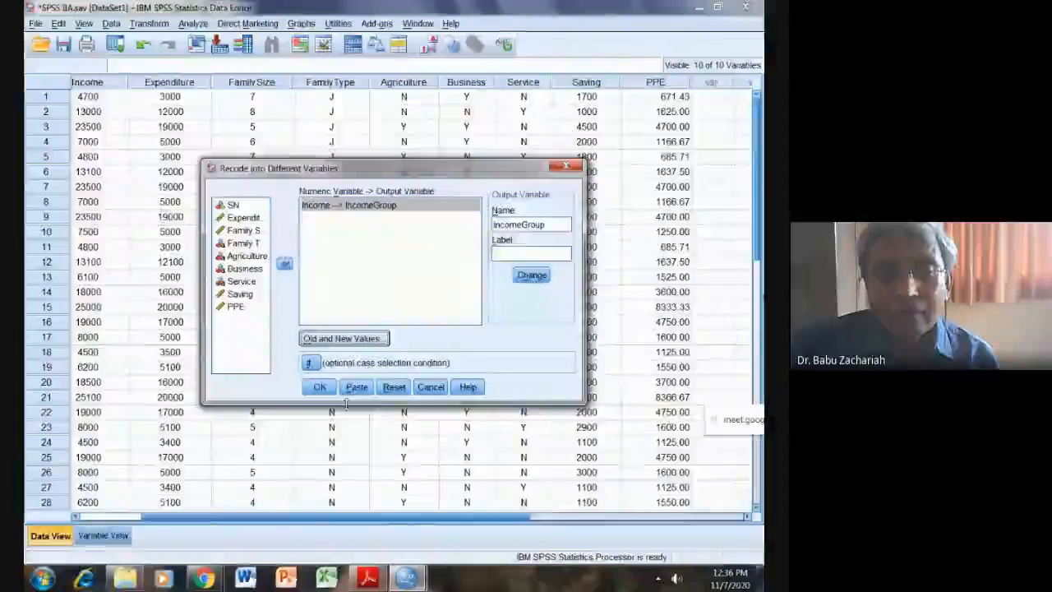
click(320, 387)
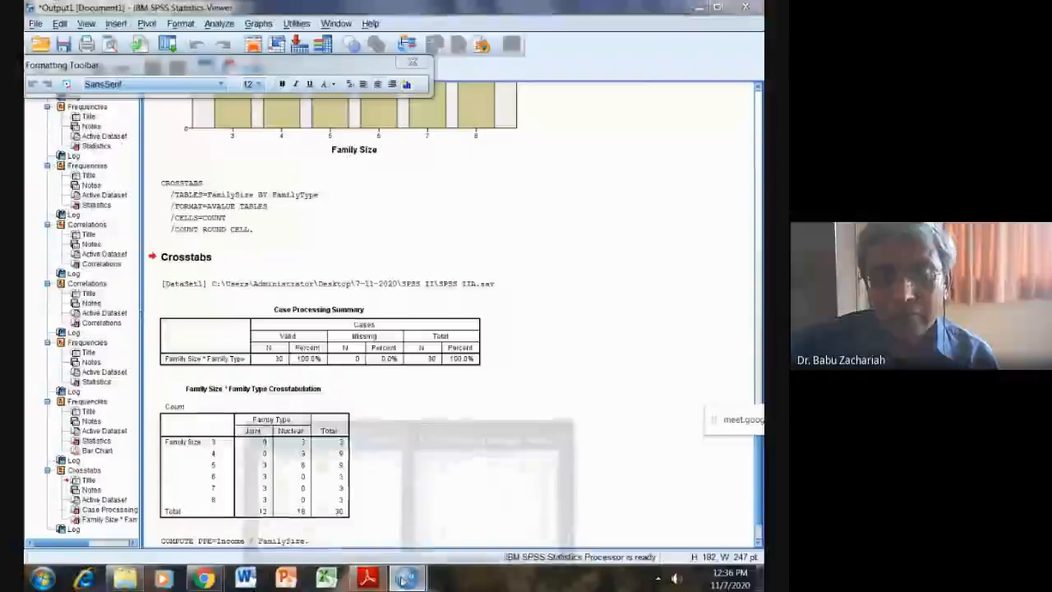
click(484, 481)
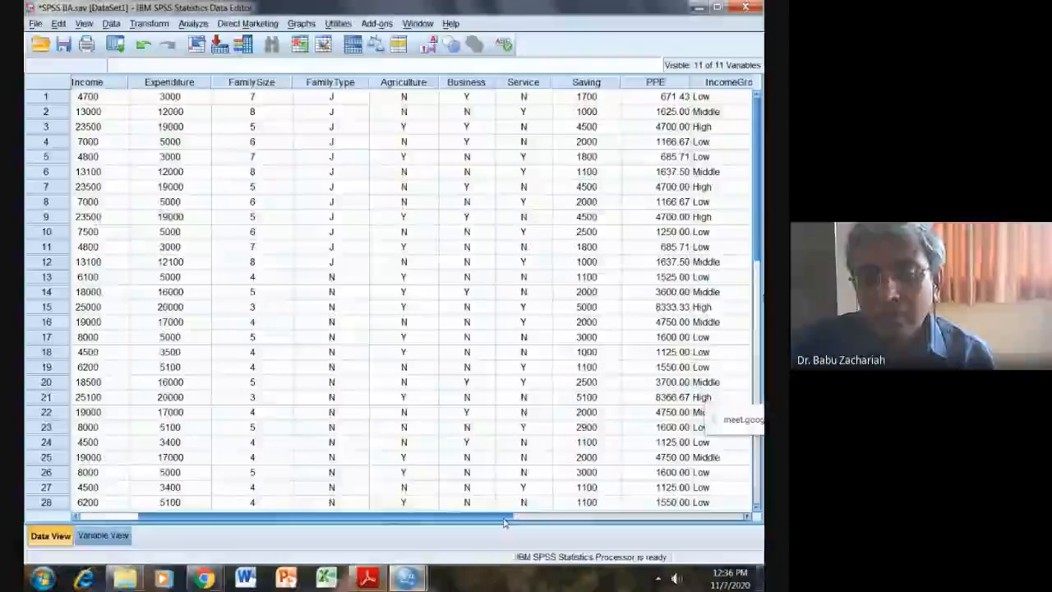
drag(505, 523, 585, 523)
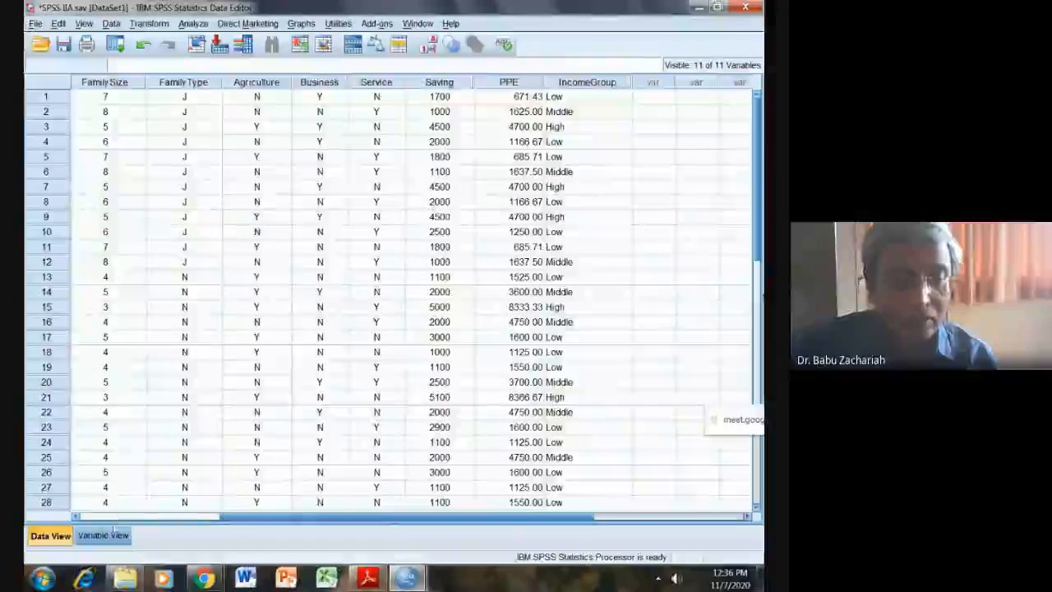
Step: Set the alignment of the PPE and IncomeGroup variables to Center
click(105, 535)
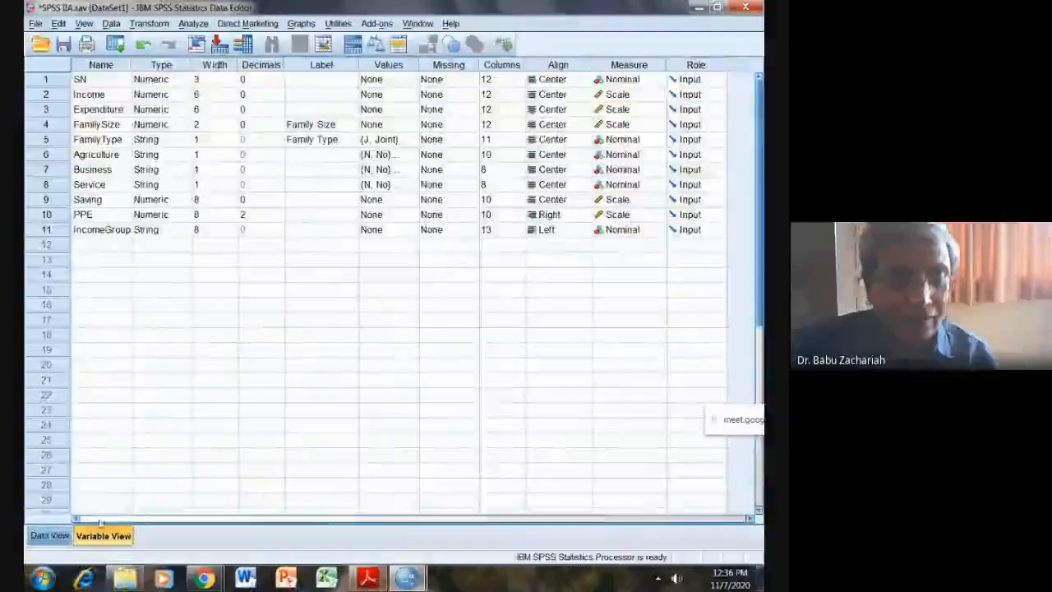
click(584, 214)
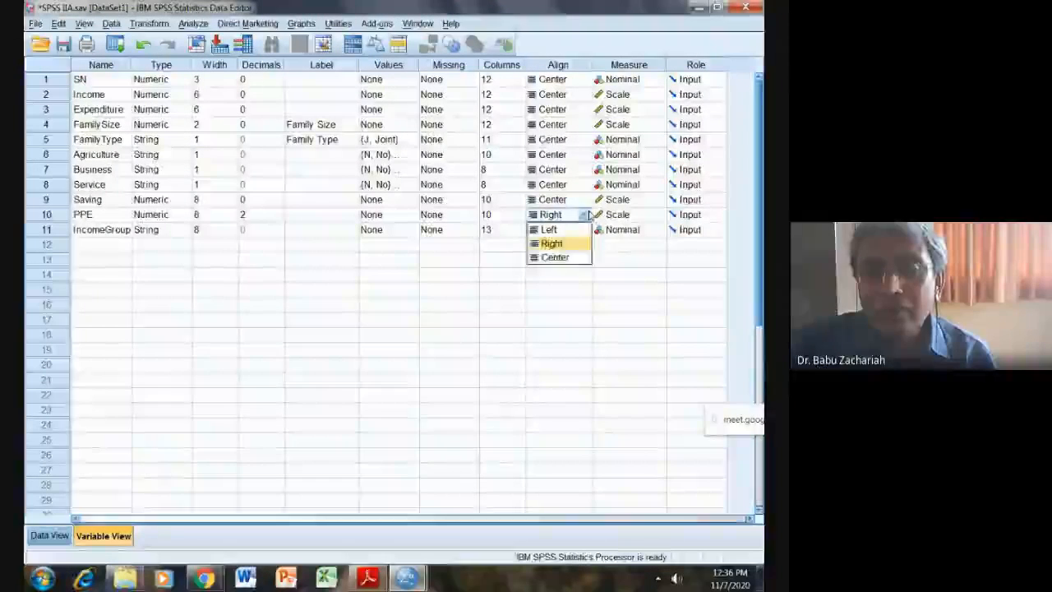
click(575, 256)
key(Down)
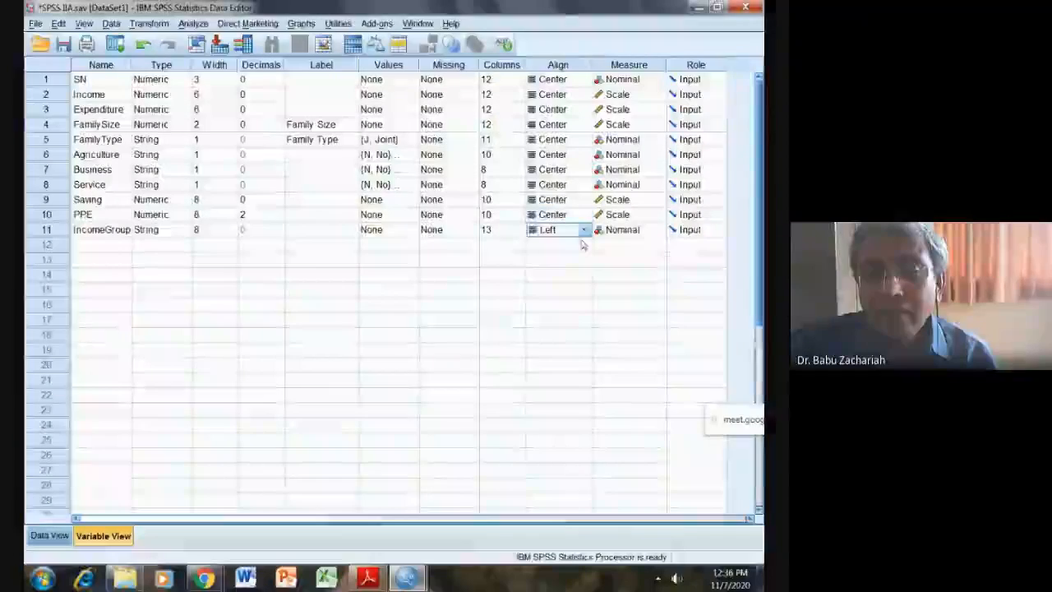
click(583, 230)
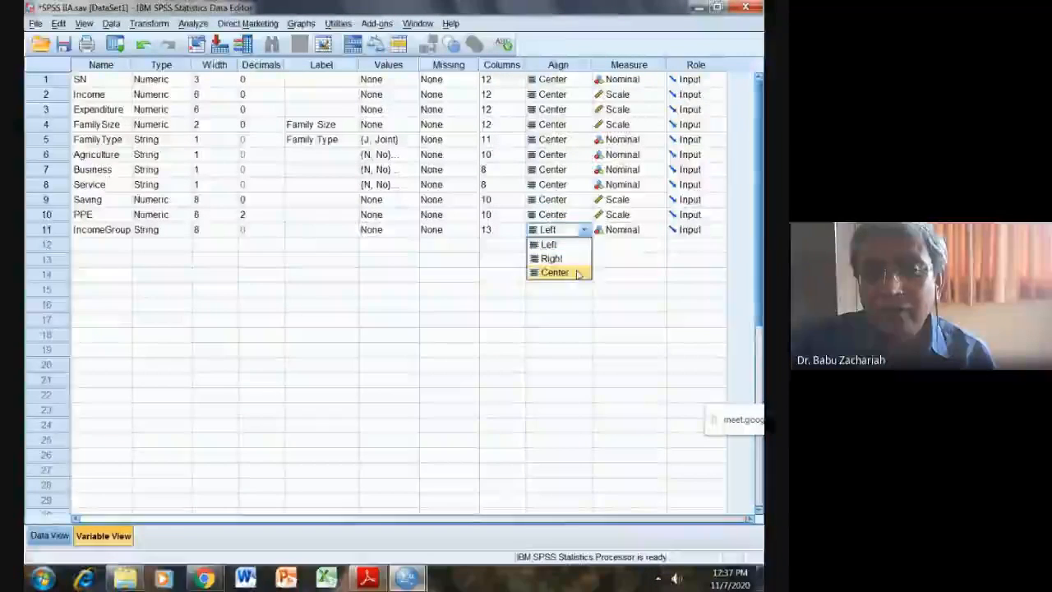
click(578, 273)
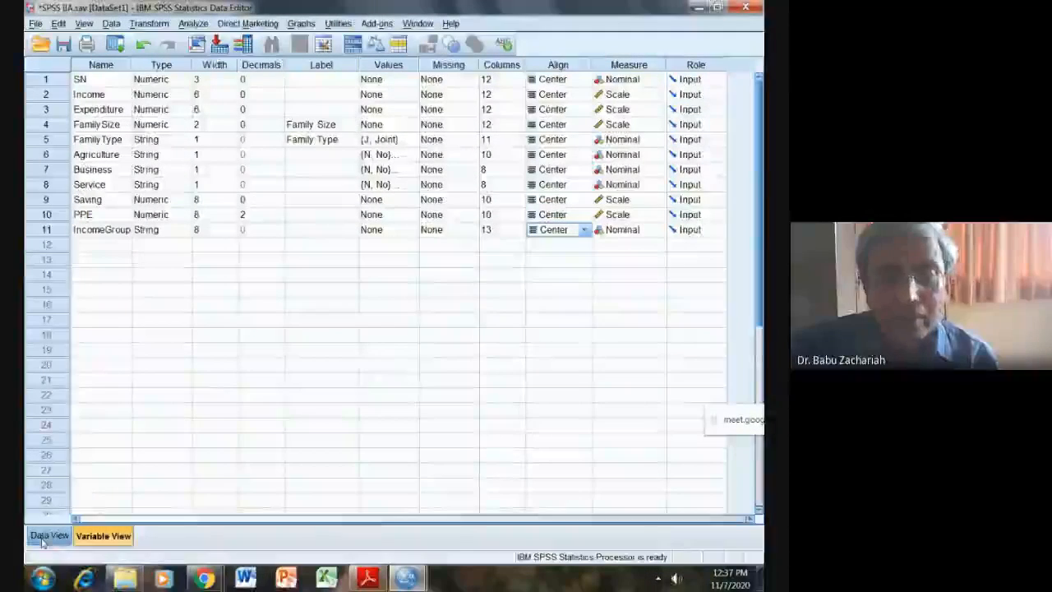
Step: Review the IncomeGroup column for all cases, check the next task in SPSS IIA.pdf in Adobe Reader, and return to the SPSS data set
click(43, 536)
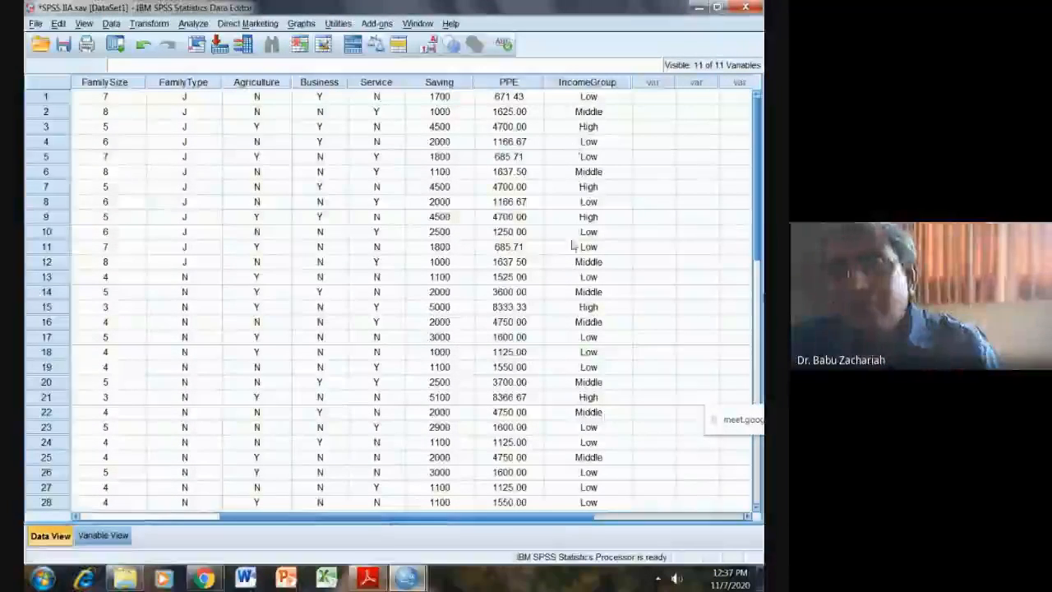
scroll(588, 313, down, 2)
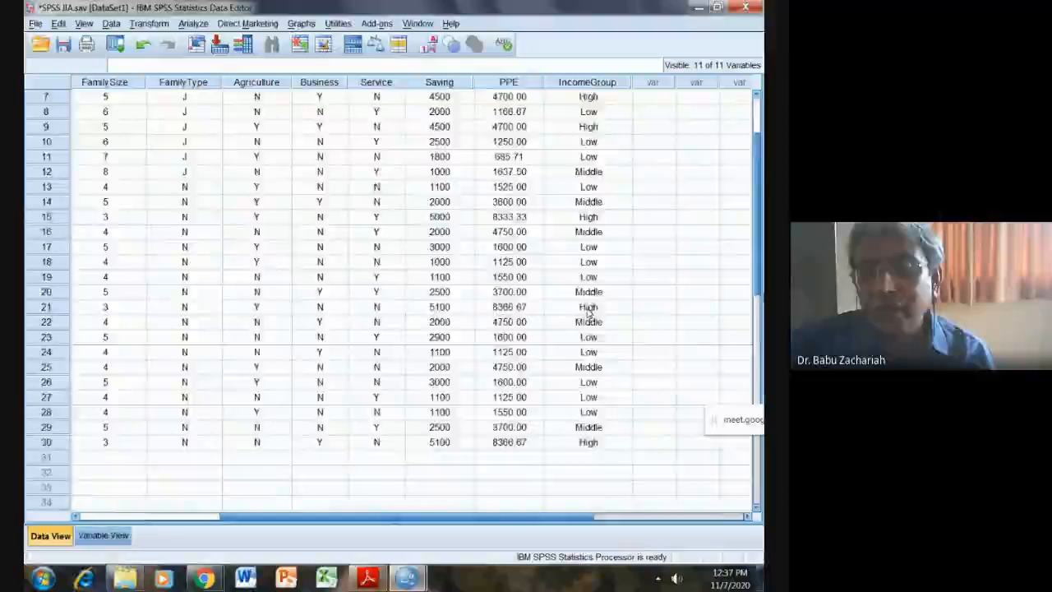
scroll(588, 313, up, 2)
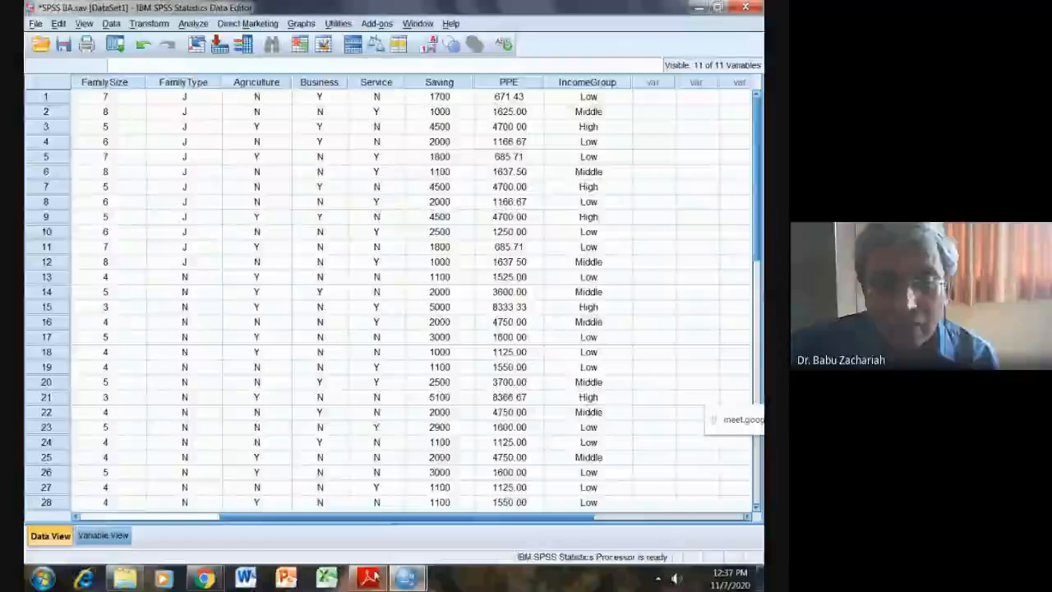
key(alt+Tab)
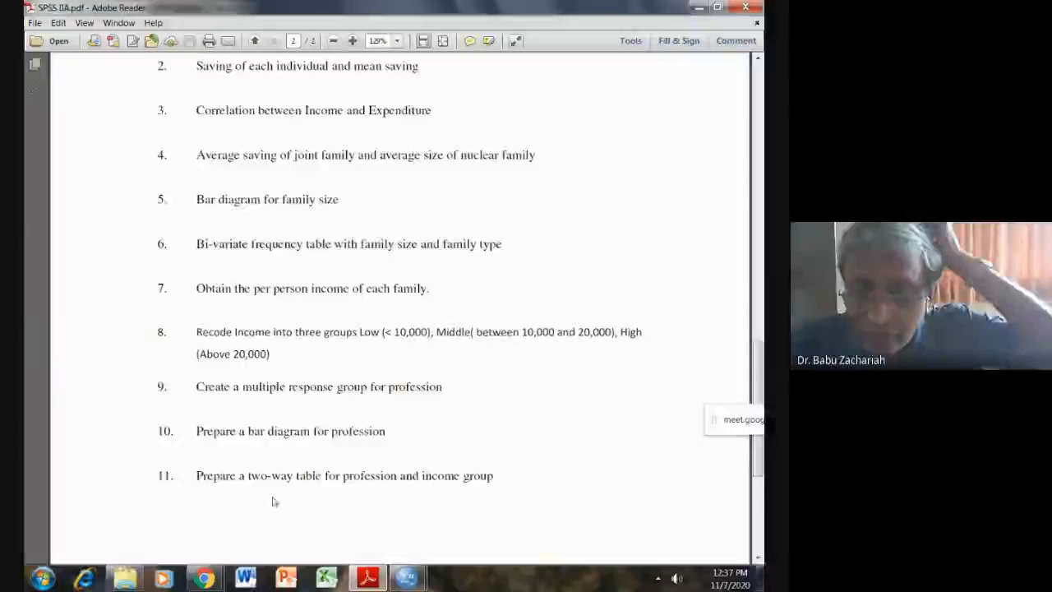
mouse_move(406, 577)
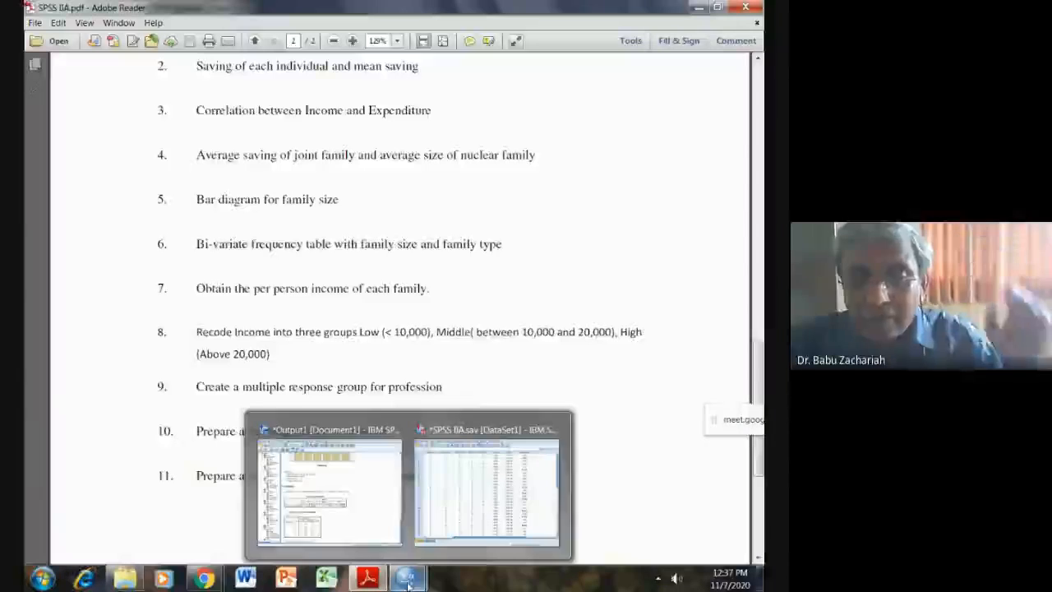
click(457, 523)
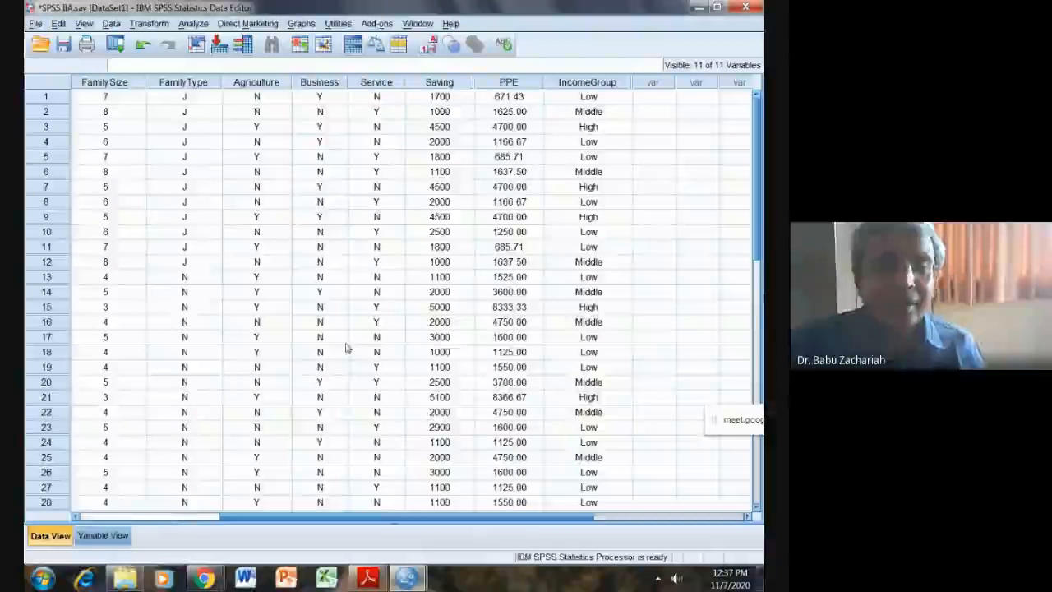
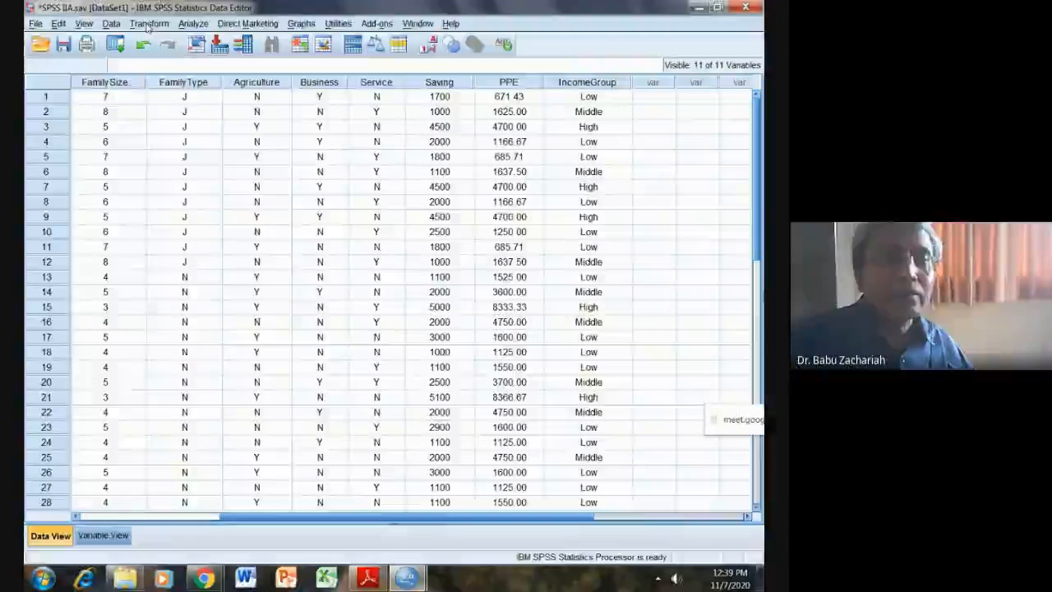
Step: Open the definition of multiple response sets for the data set
click(148, 24)
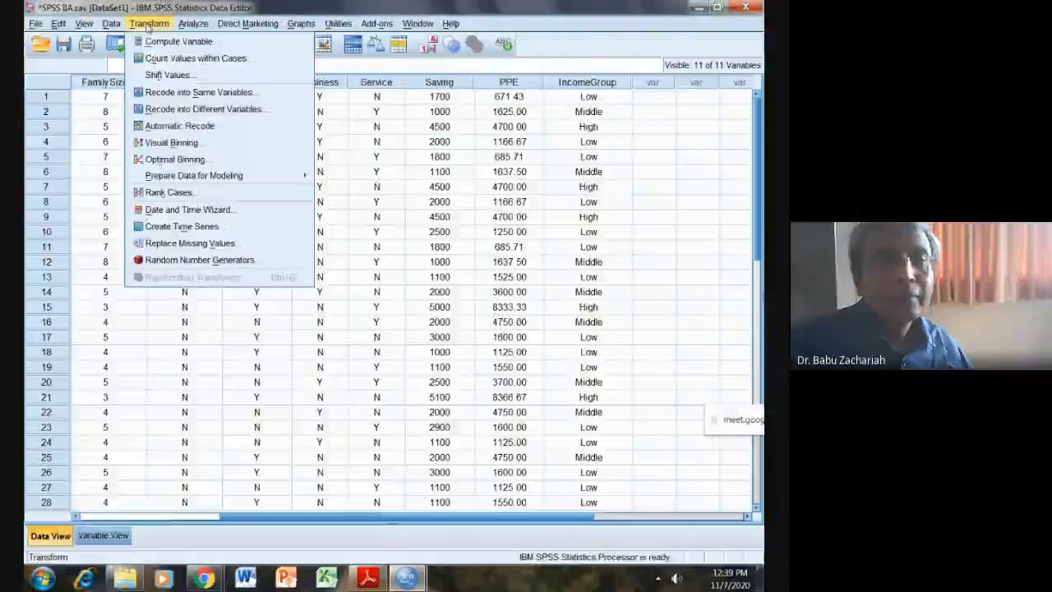
mouse_move(118, 26)
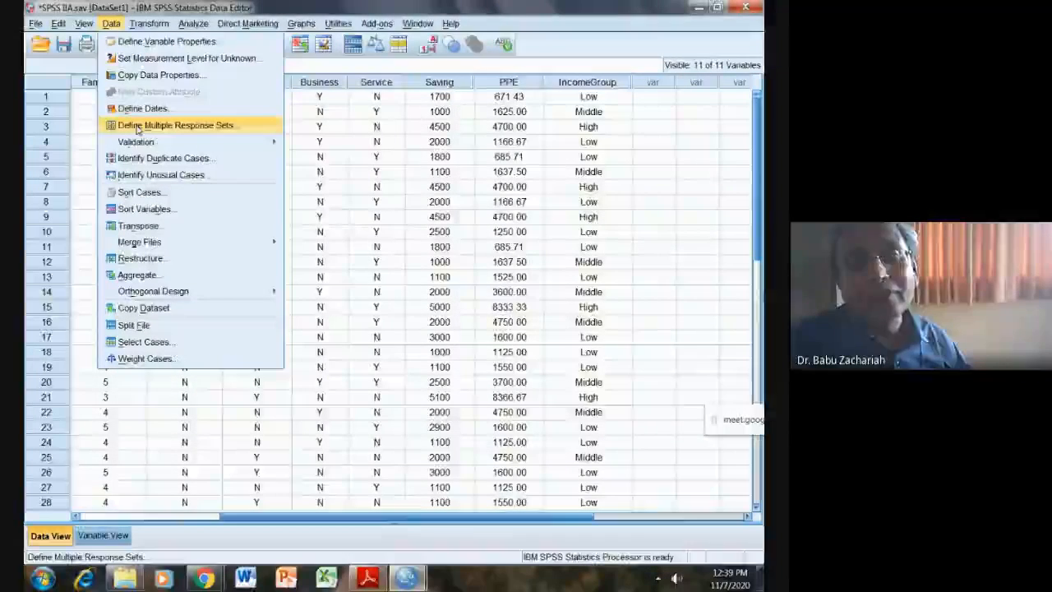
click(138, 128)
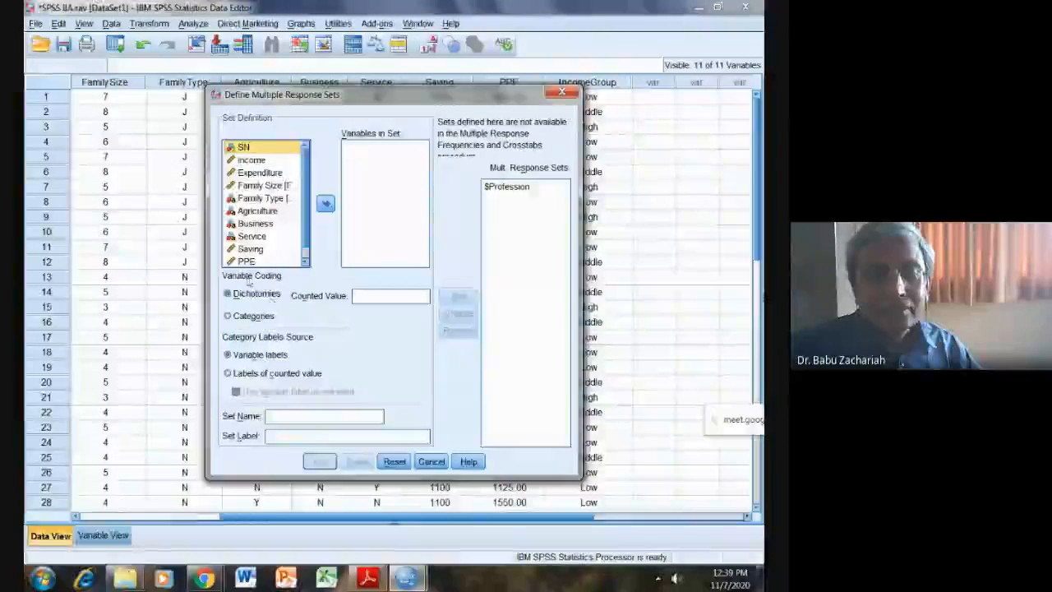
click(253, 212)
click(326, 203)
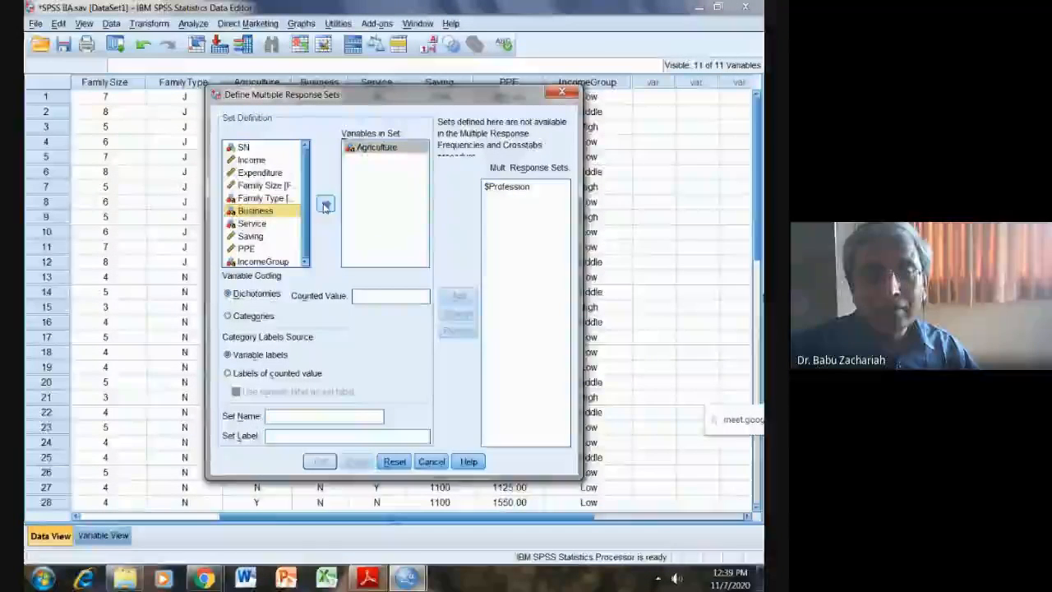
click(325, 204)
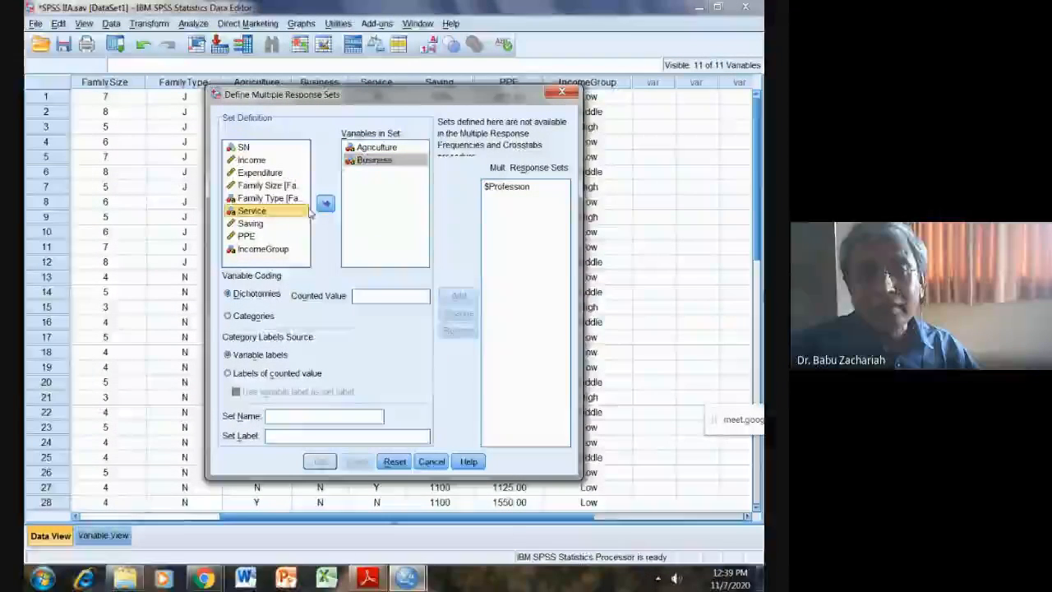
click(325, 204)
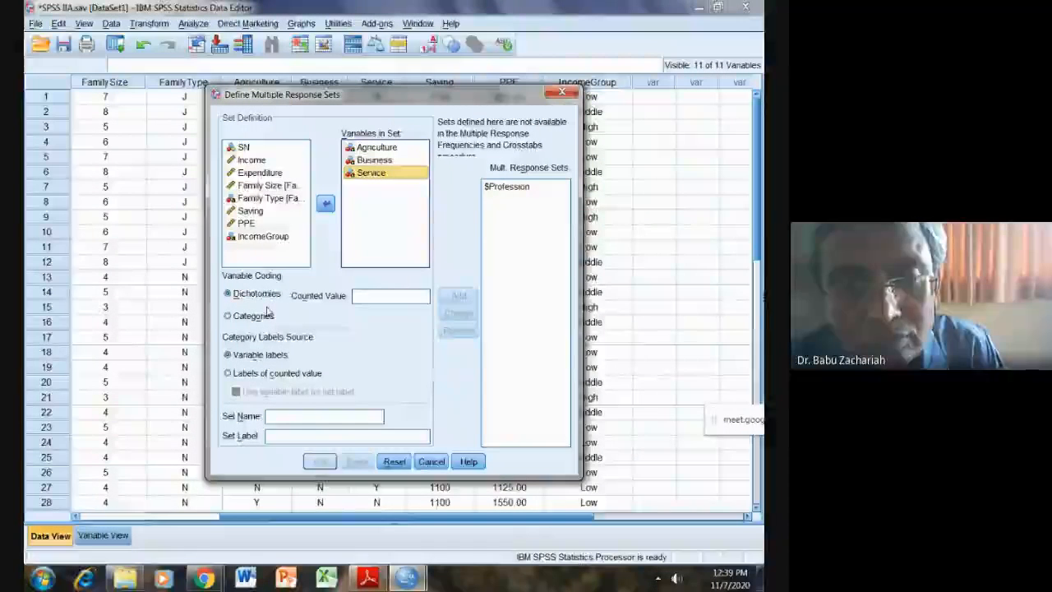
click(361, 300)
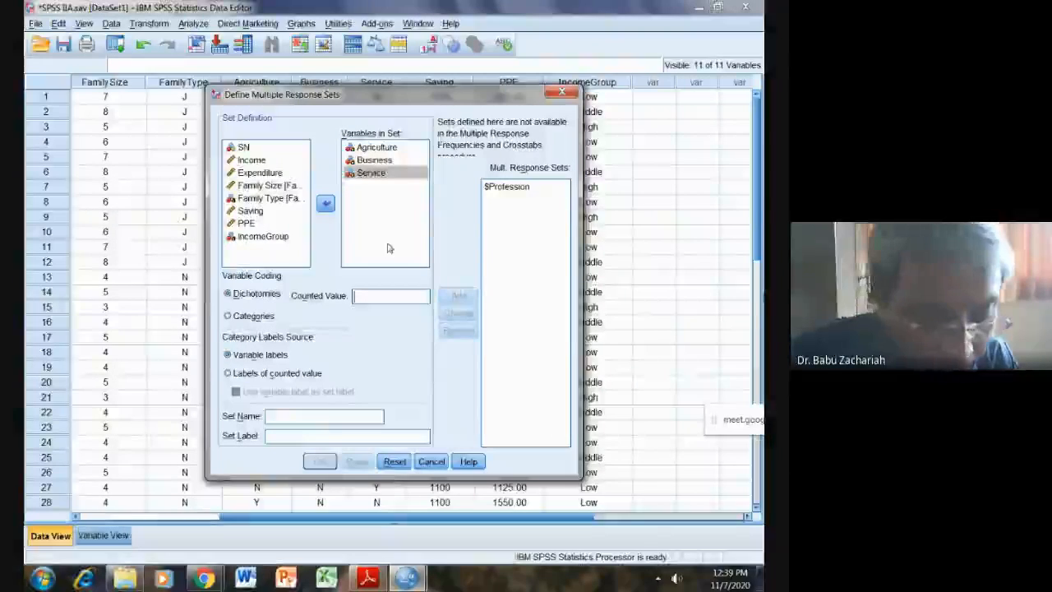
text(Y)
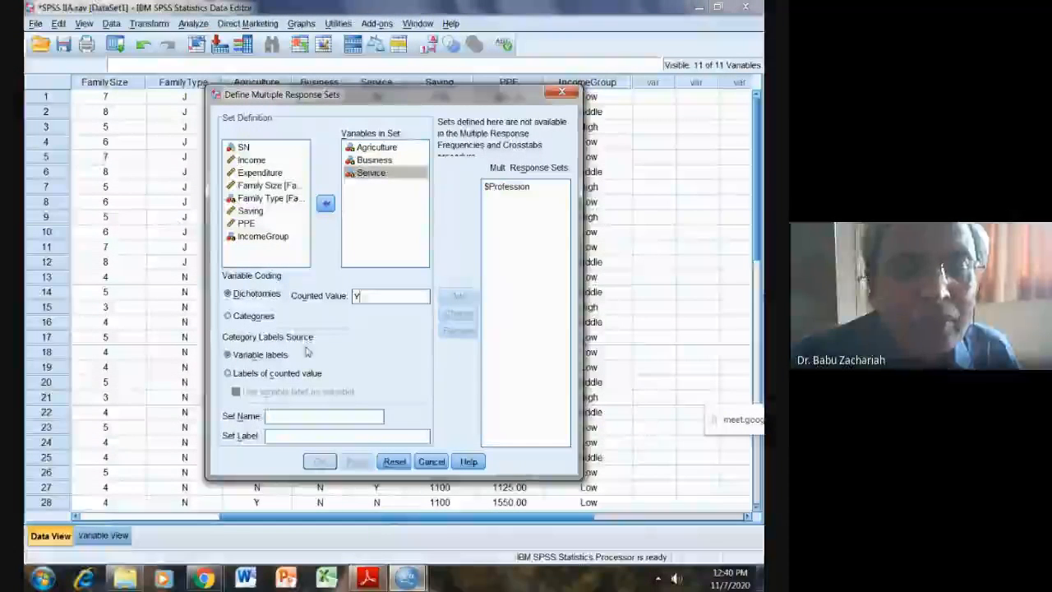
click(290, 412)
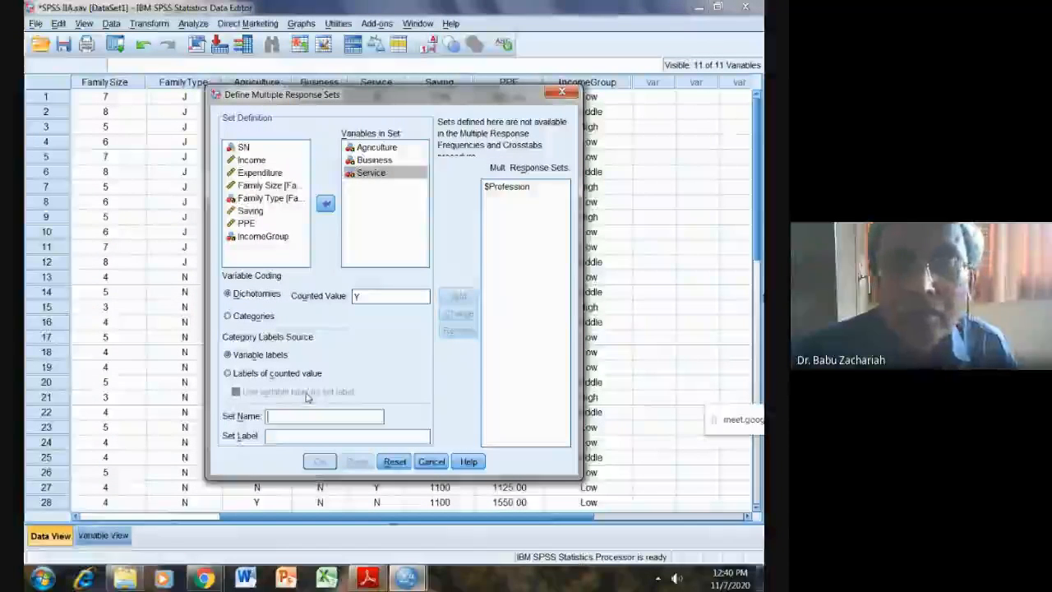
click(385, 357)
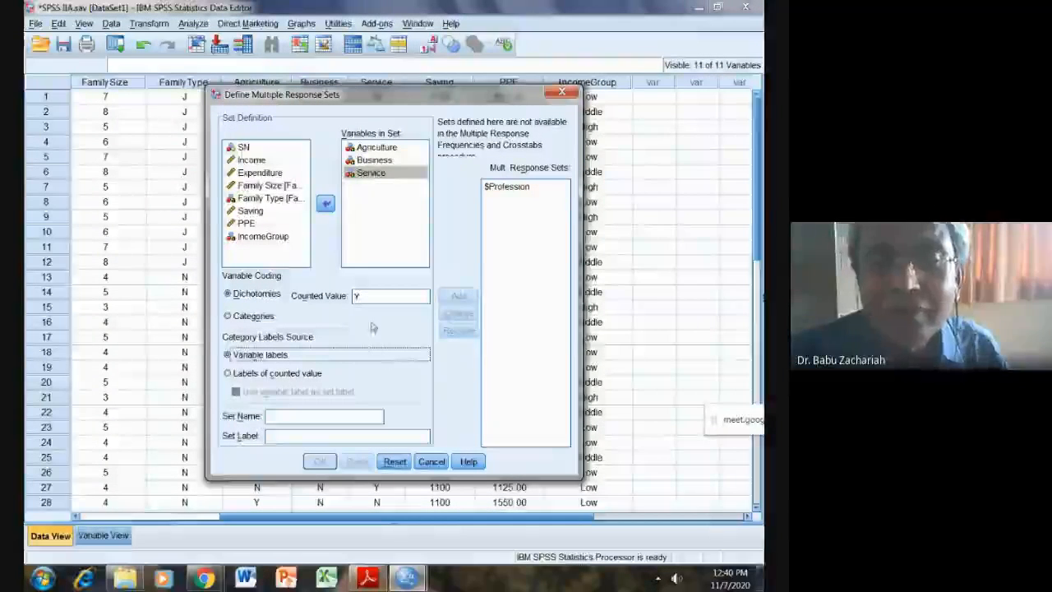
click(513, 187)
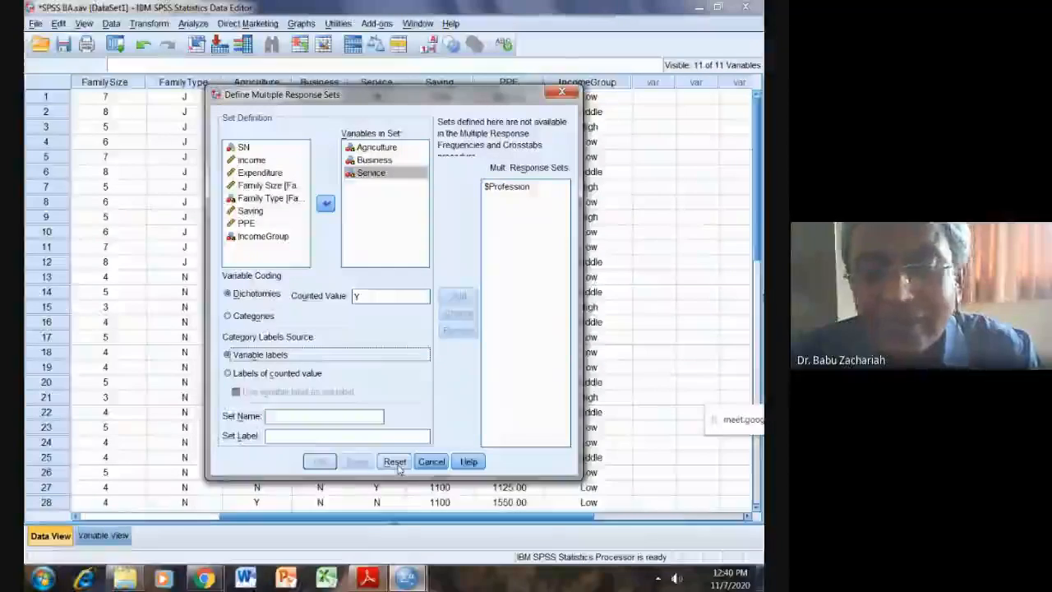
click(396, 462)
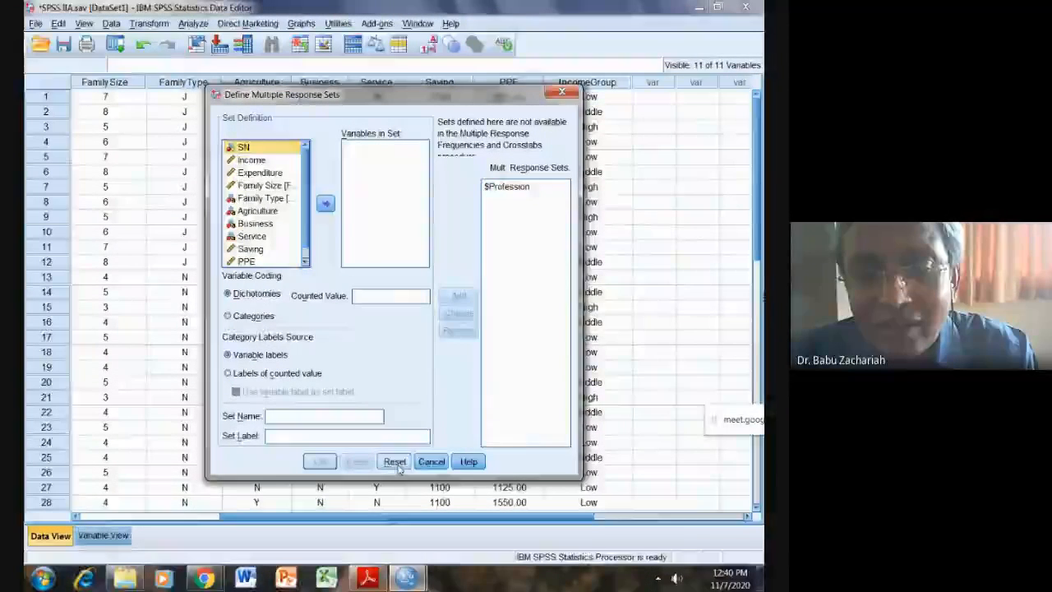
Step: Remove the existing $Profession set and put Agriculture, Business and Service into a new multiple response set
click(509, 187)
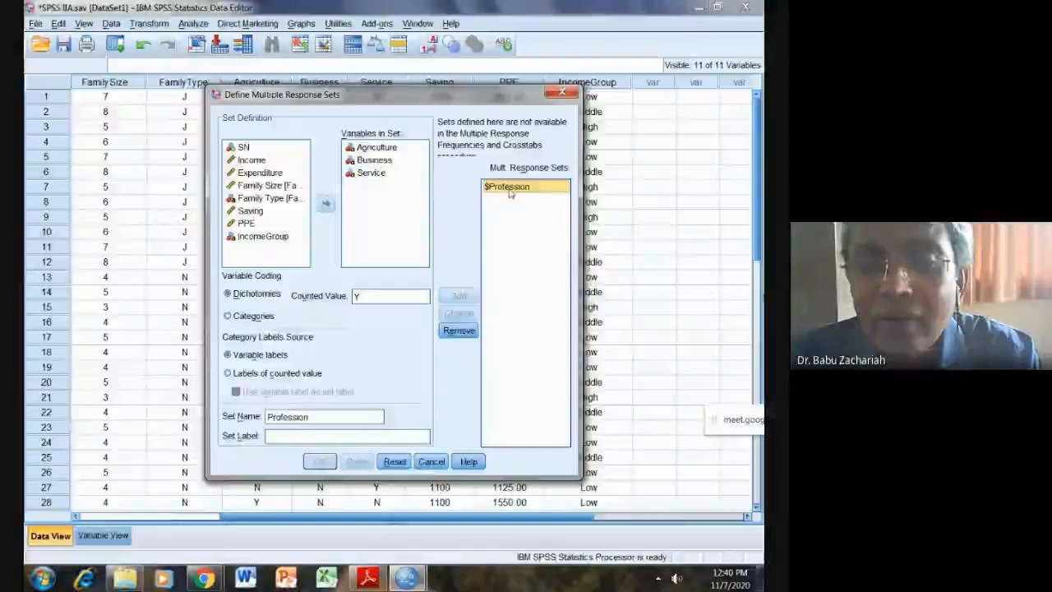
click(458, 330)
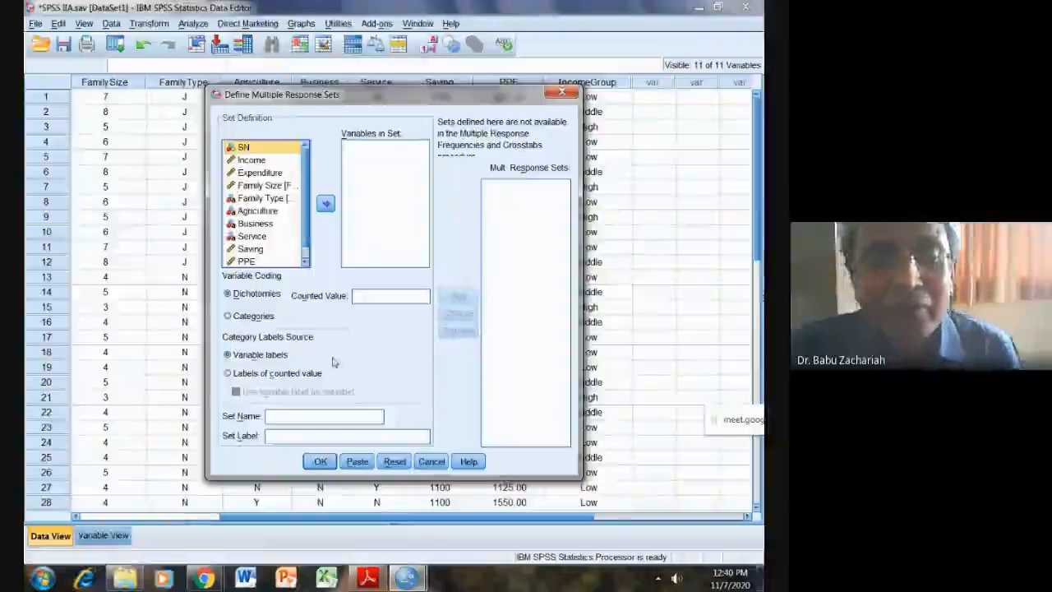
click(257, 210)
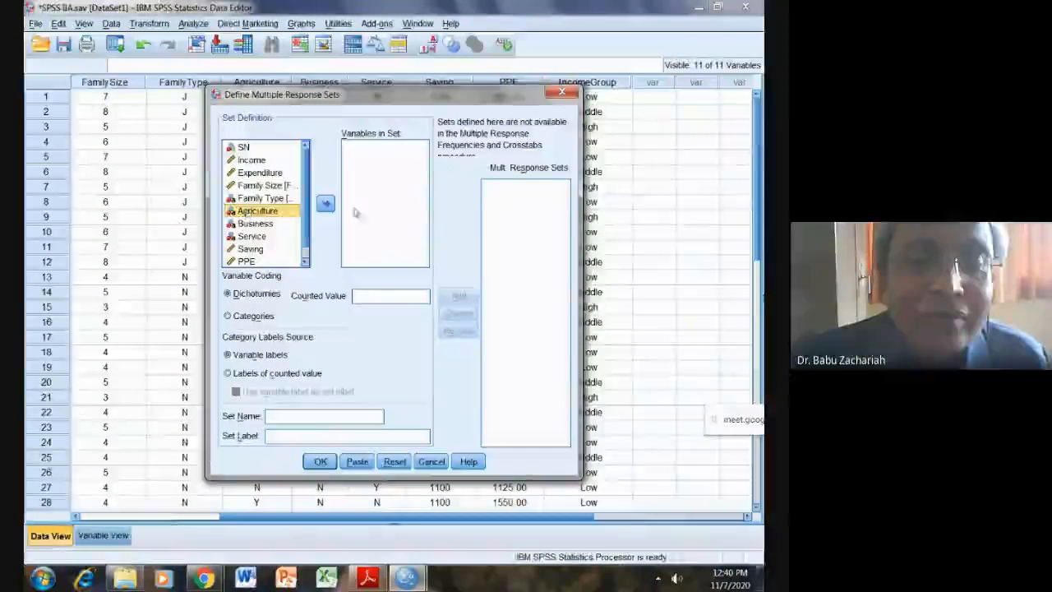
click(326, 204)
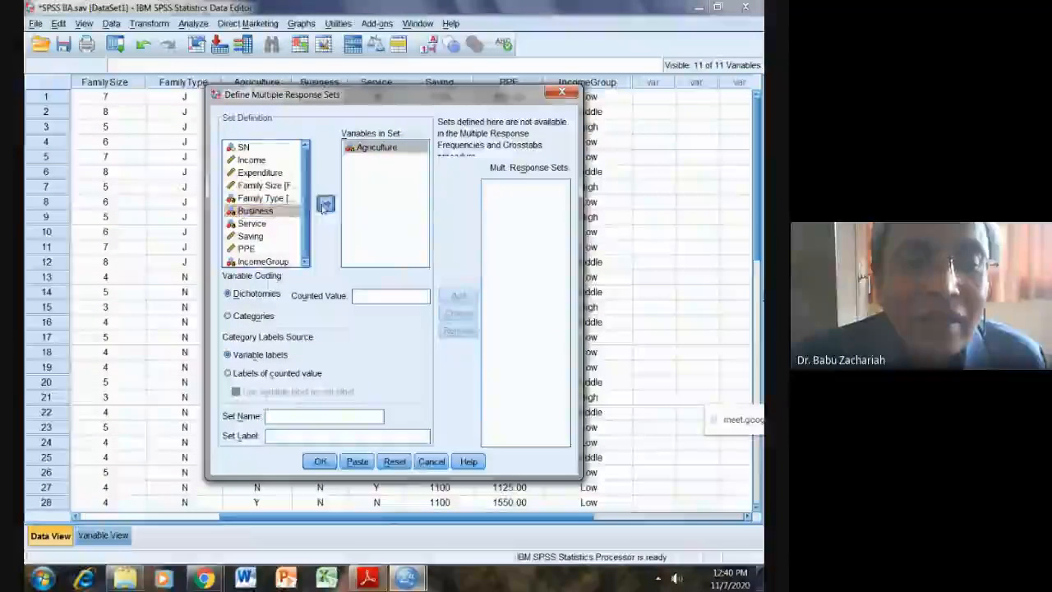
double_click(261, 211)
click(255, 211)
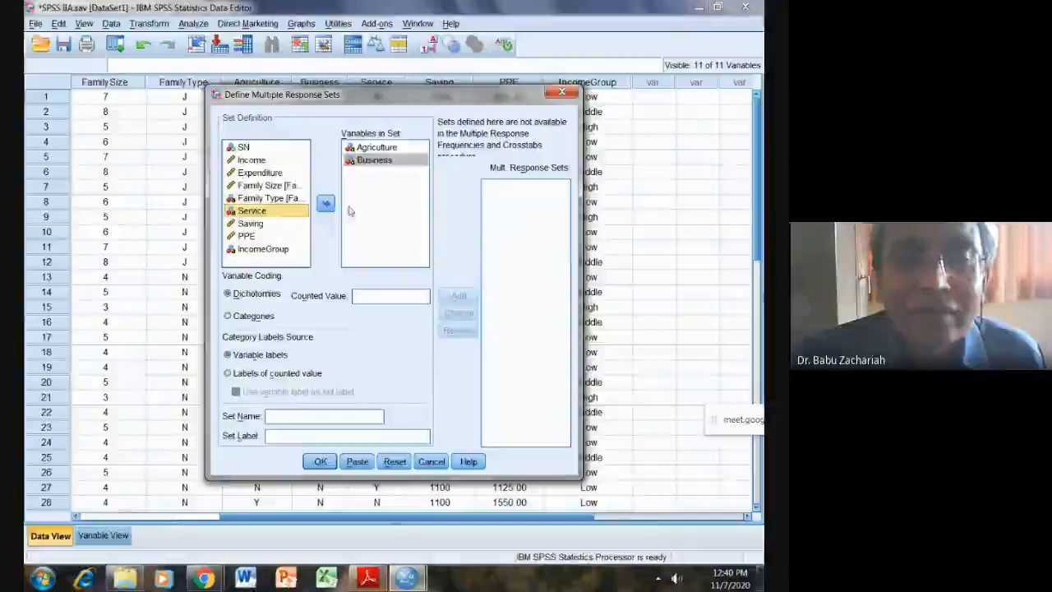
click(325, 204)
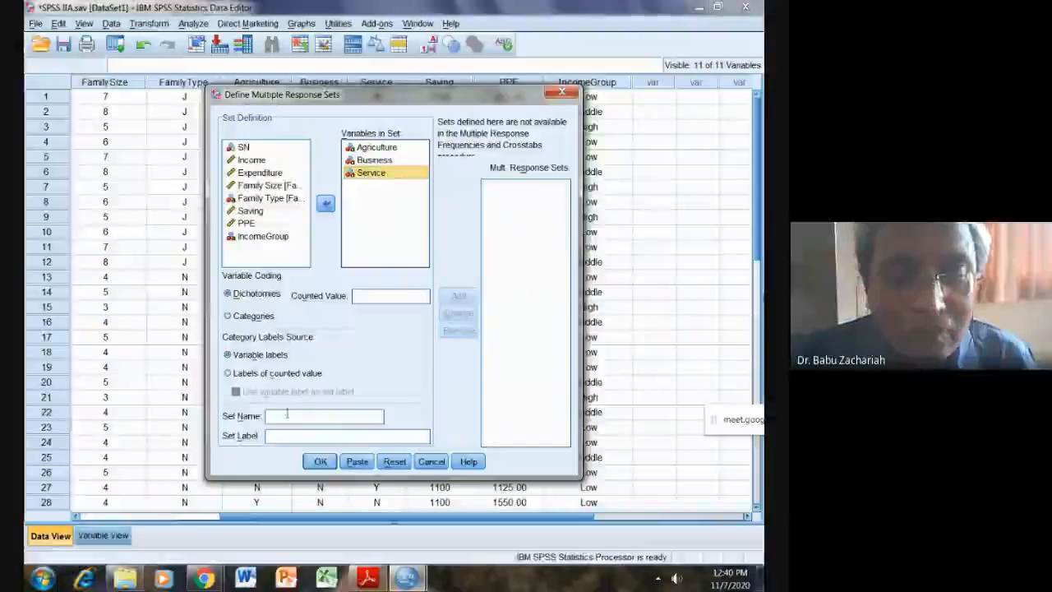
Step: Set the dichotomies' counted value to Y, name the set Profession, add it to the response sets and run the definition
text(Y)
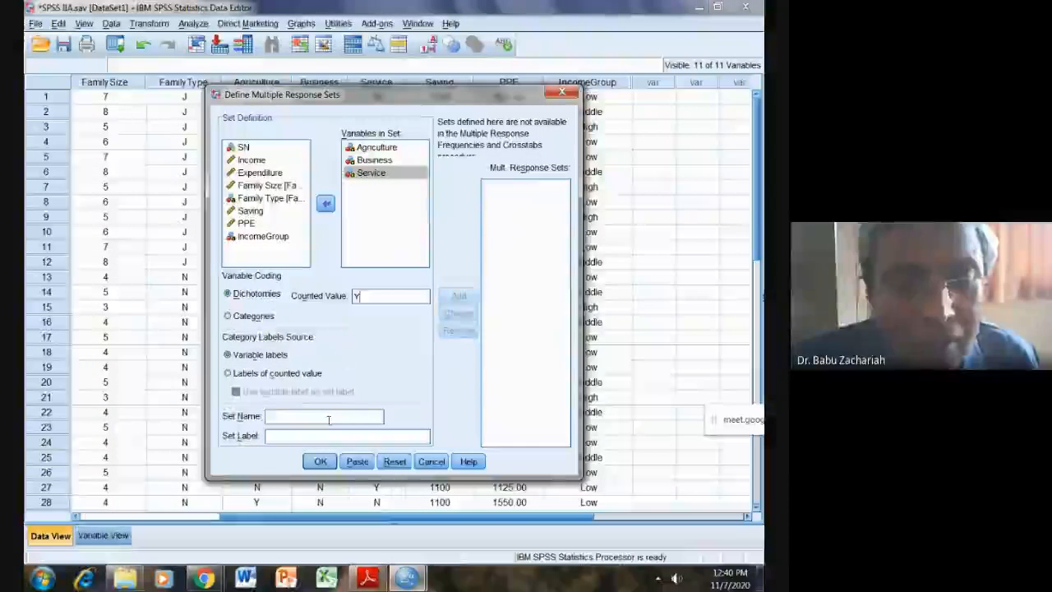
click(302, 419)
text(P)
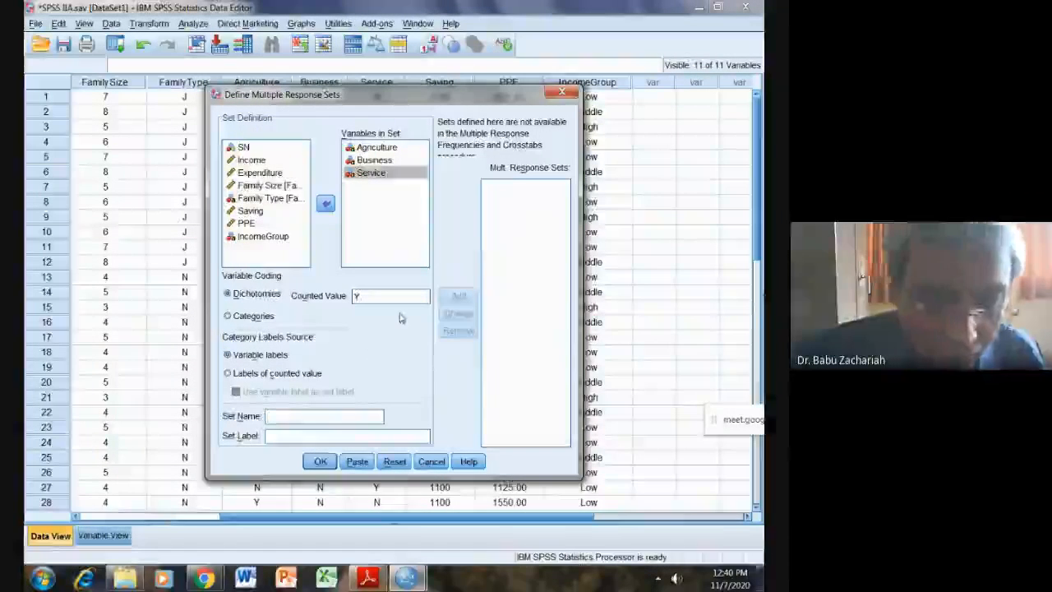
text(r)
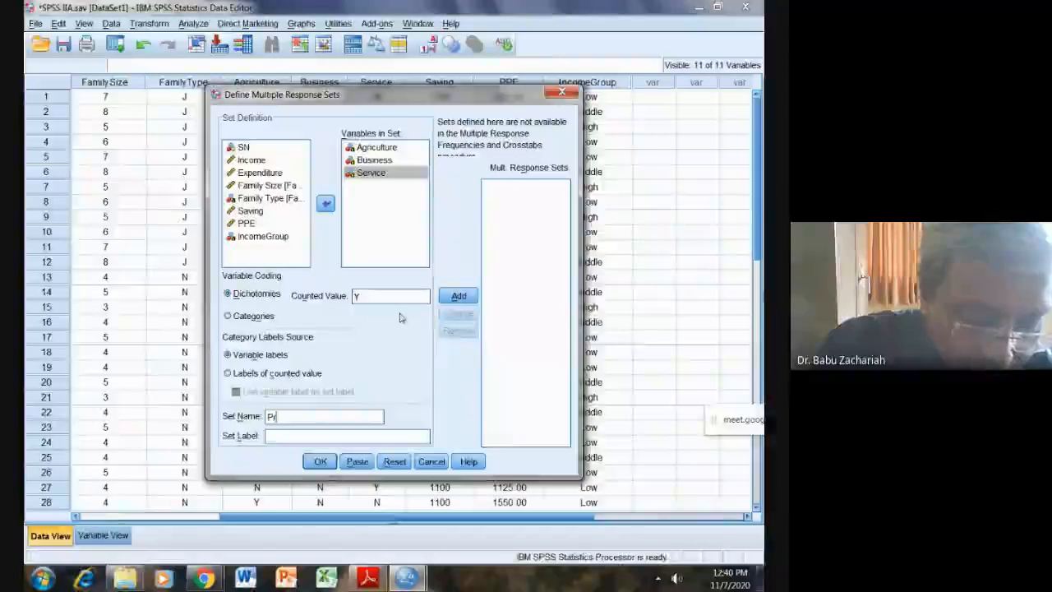
text(ofession)
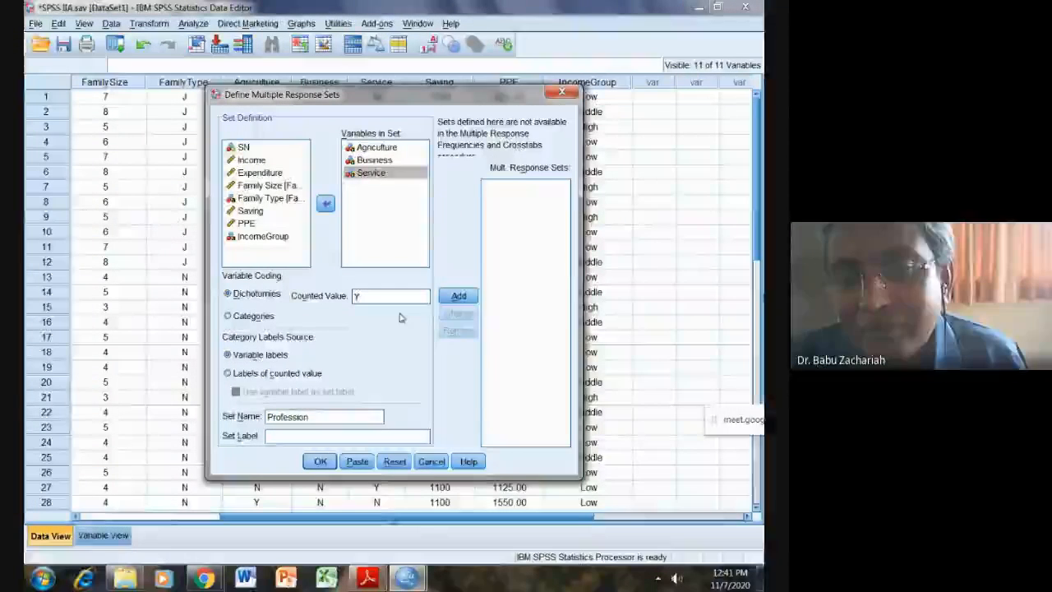
click(454, 296)
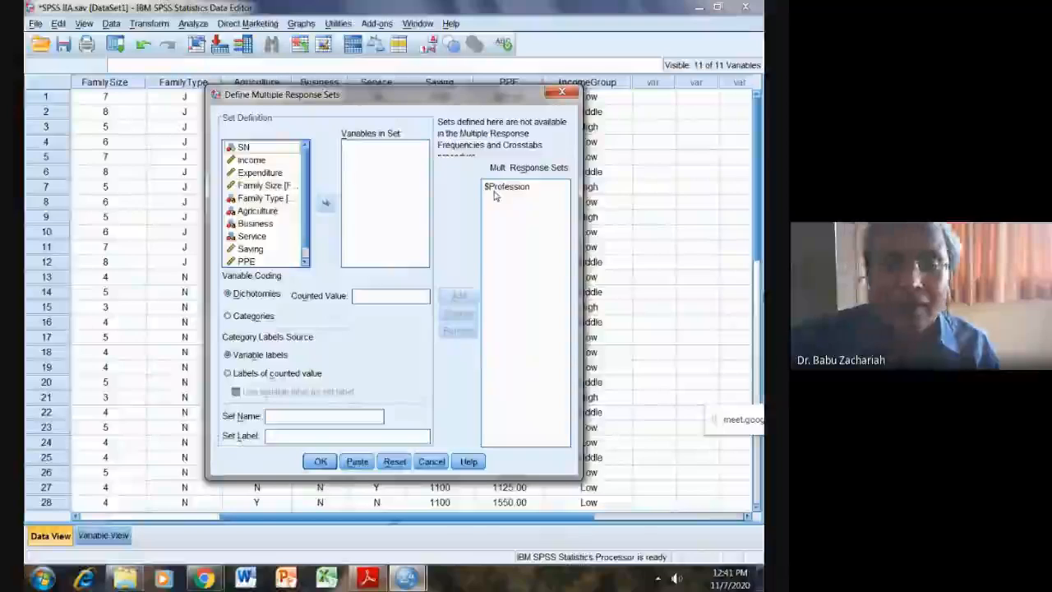
click(321, 462)
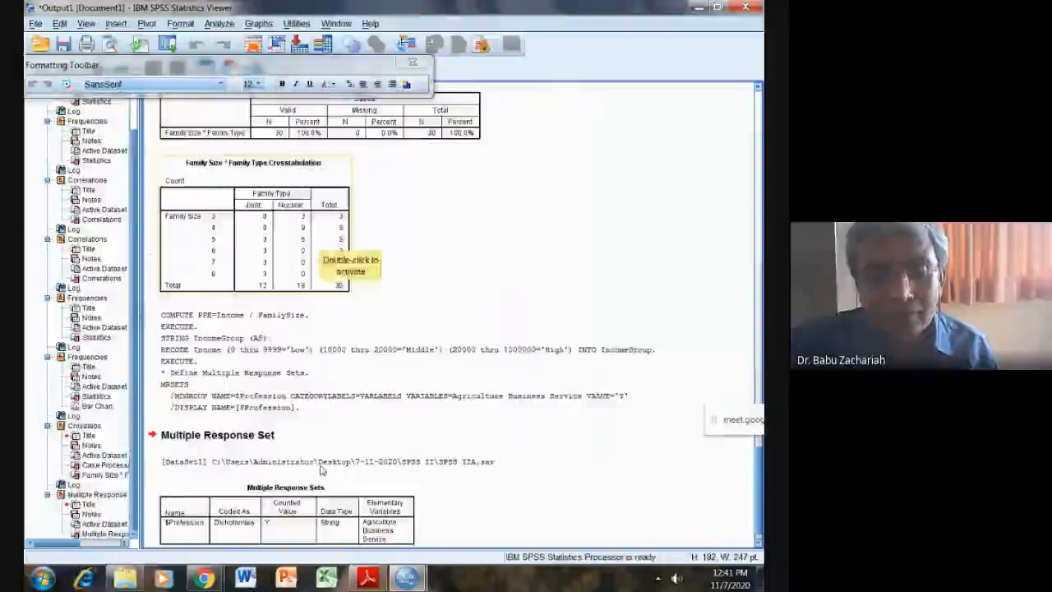
Step: Review the Multiple Response Sets output table, check the next task in SPSS IIA.pdf in Adobe Reader, and return to the SPSS data set
scroll(322, 470, down, 2)
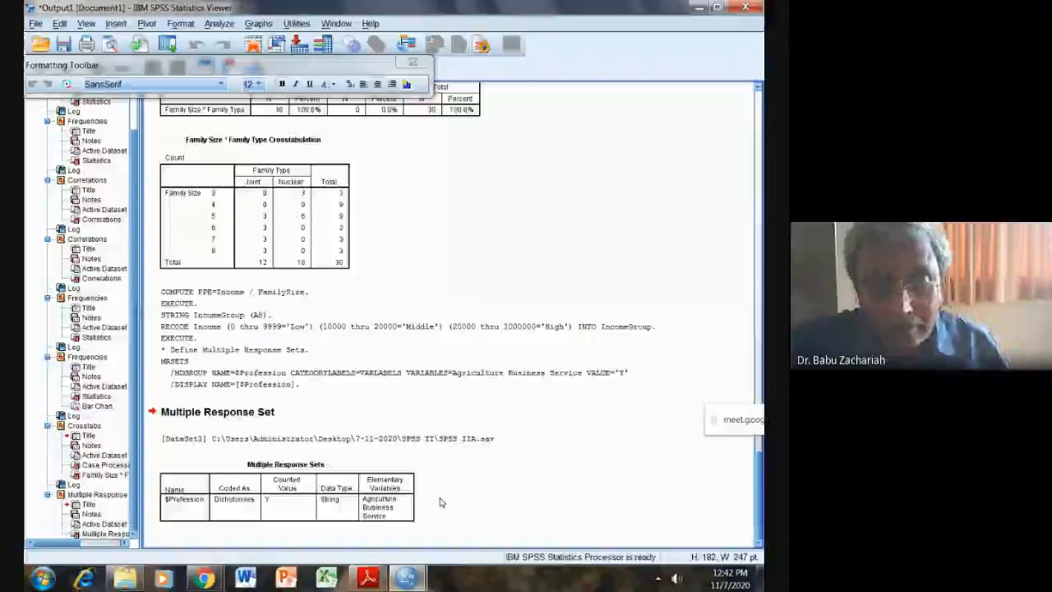
click(367, 577)
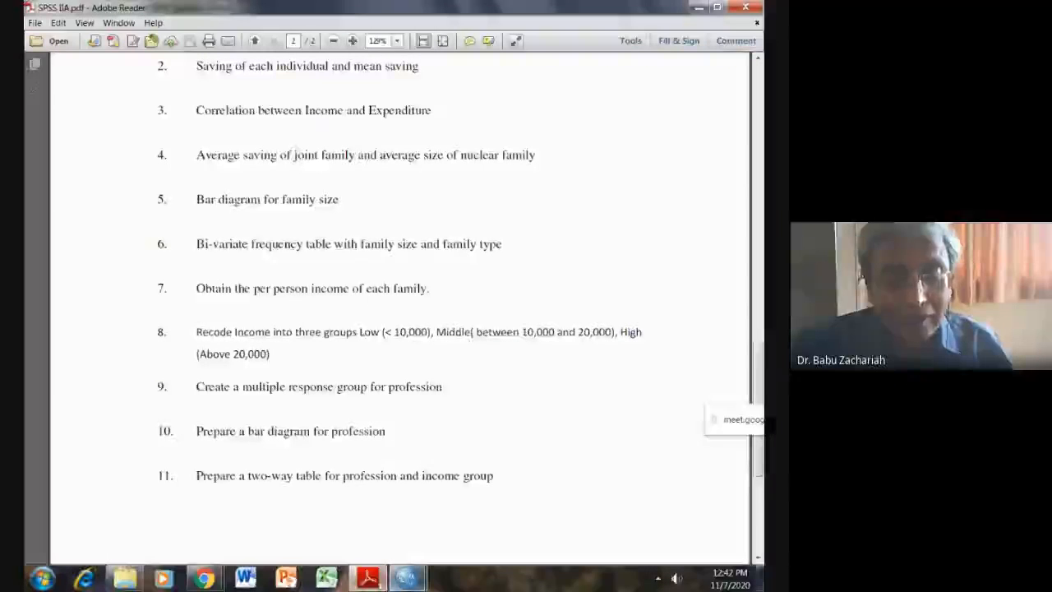
mouse_move(399, 582)
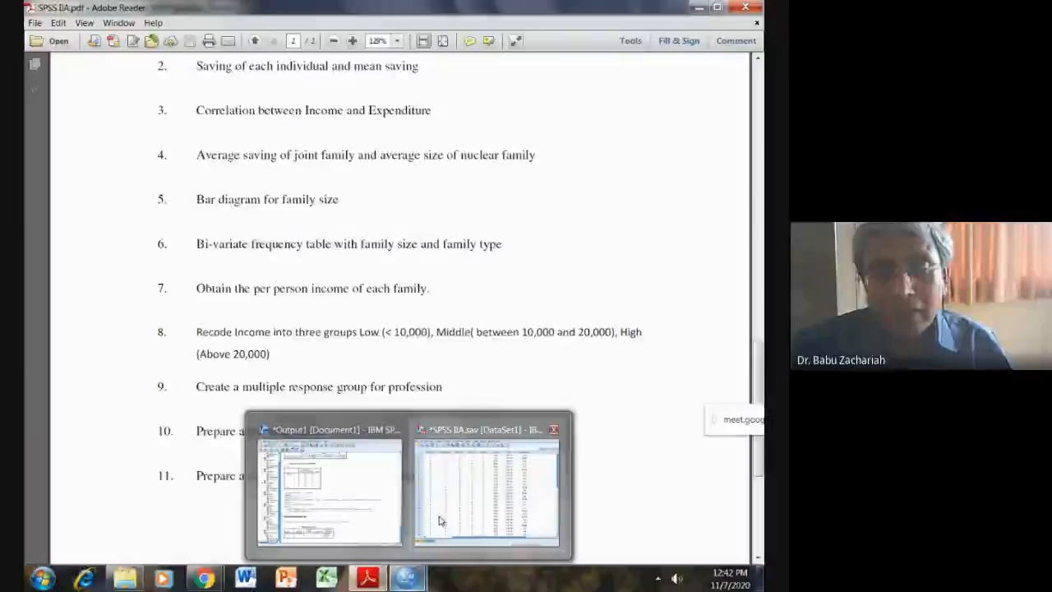
click(486, 481)
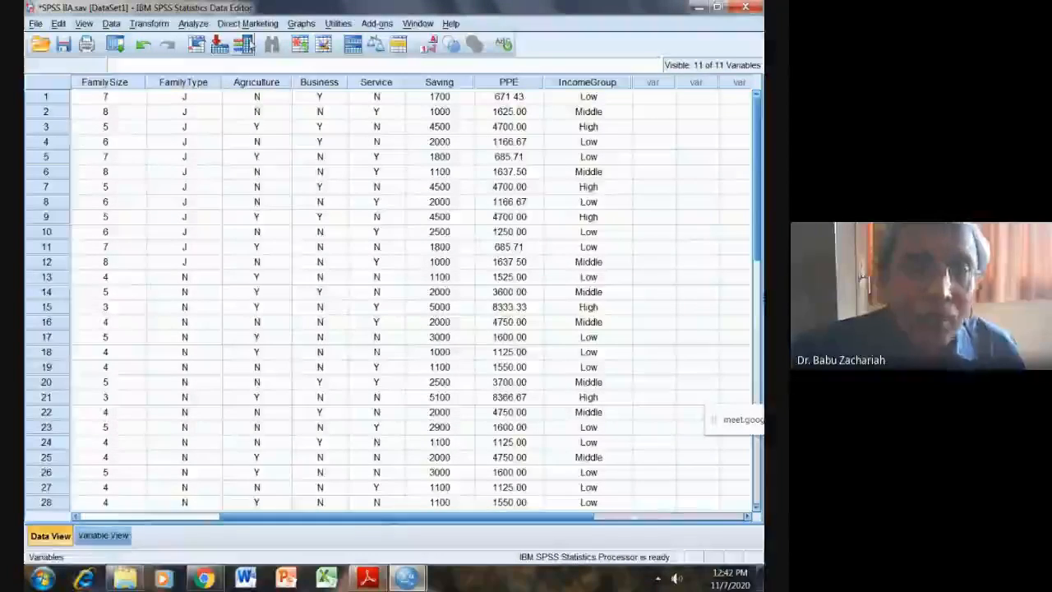
click(193, 23)
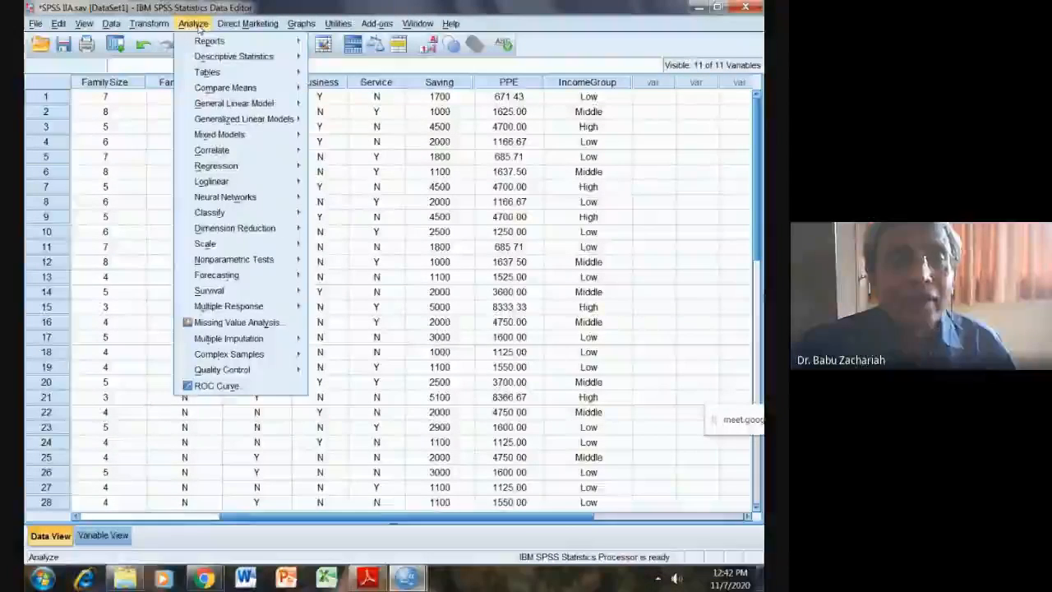
mouse_move(234, 56)
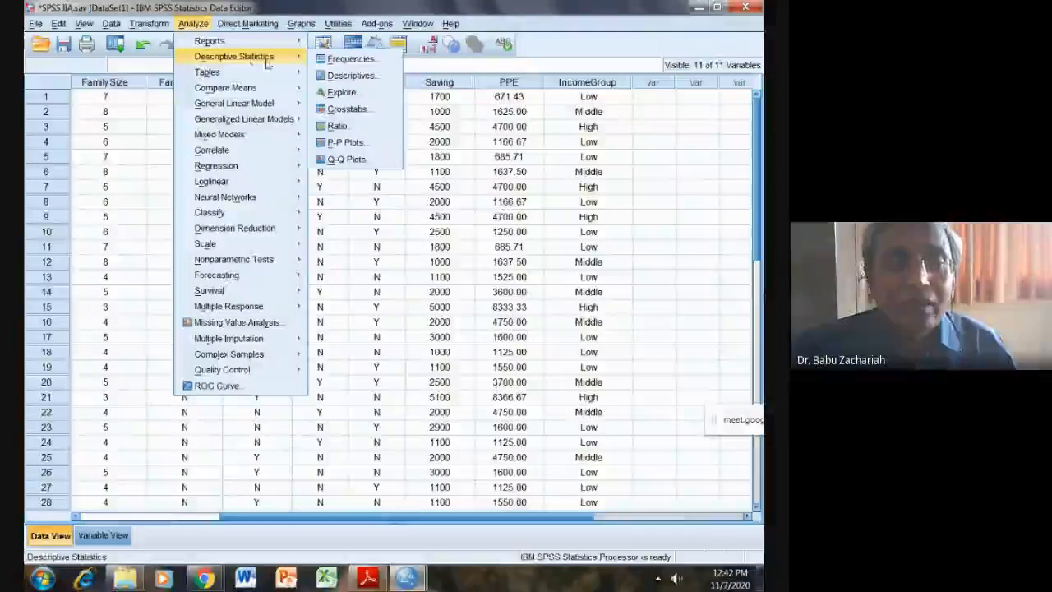
click(346, 58)
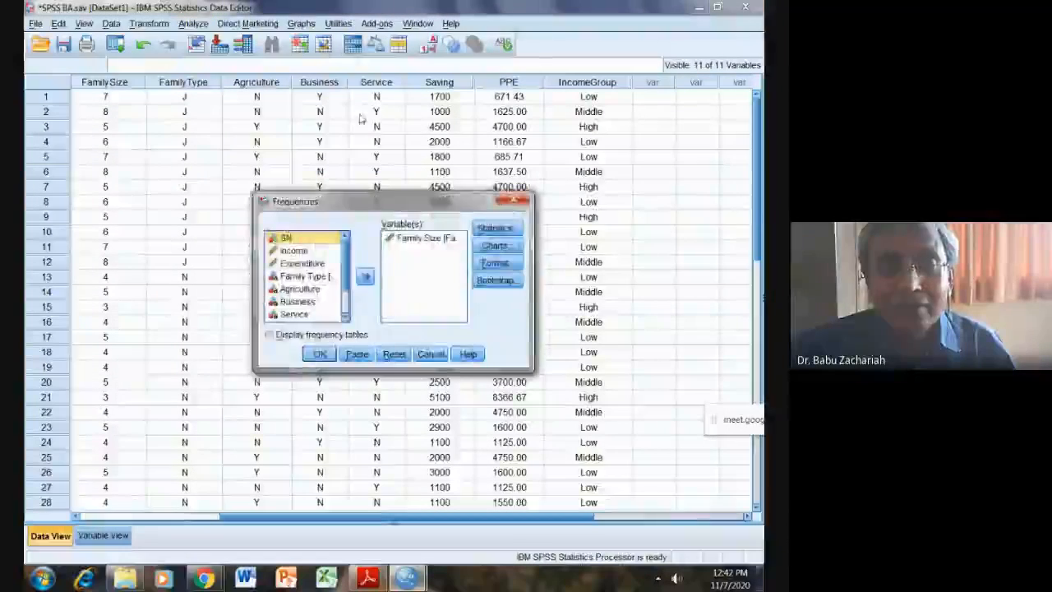
click(407, 238)
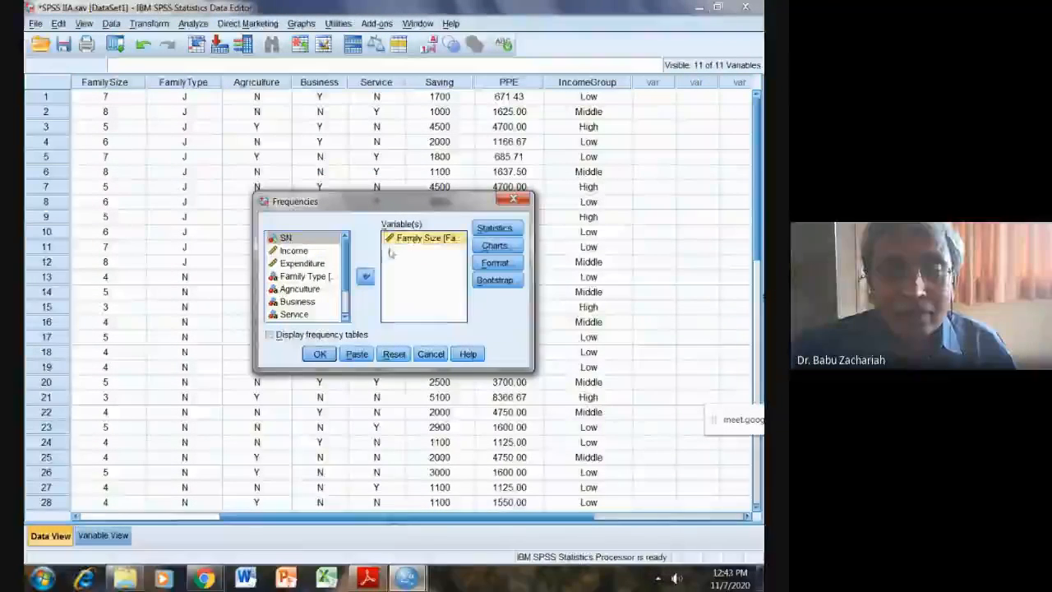
click(364, 278)
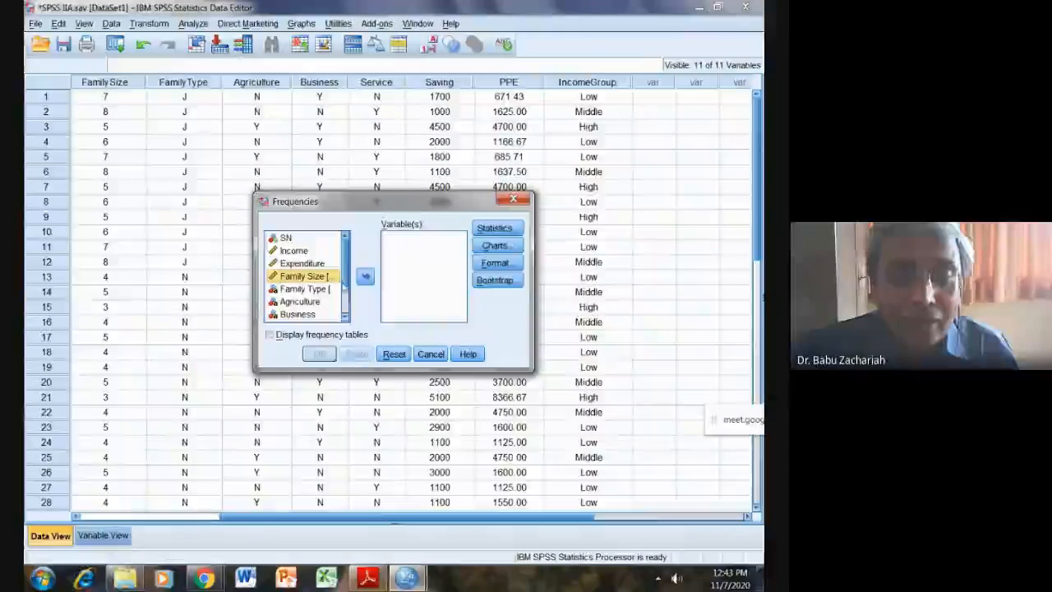
scroll(329, 305, down, 2)
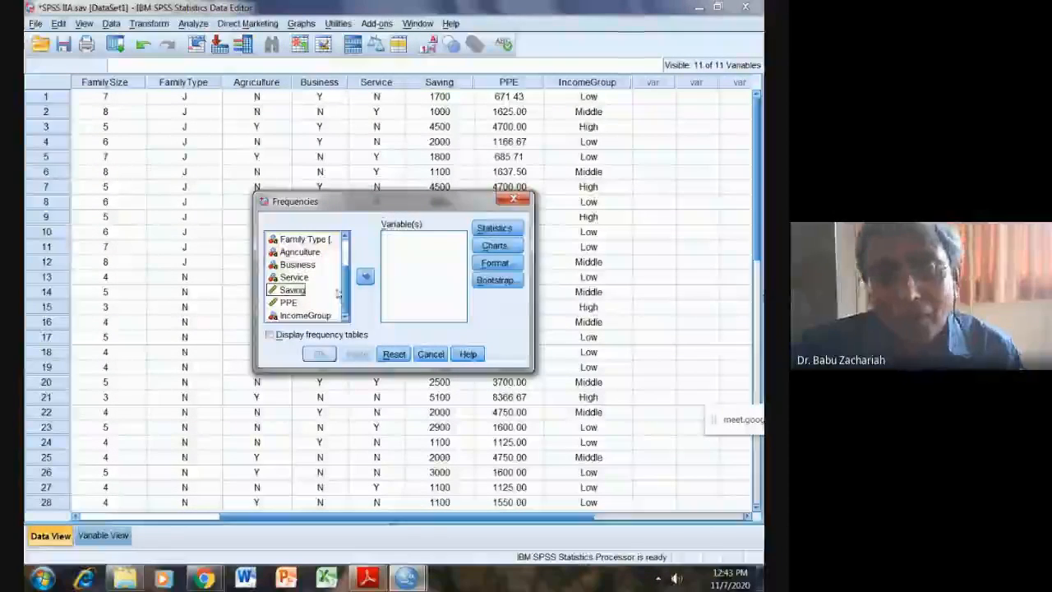
click(516, 198)
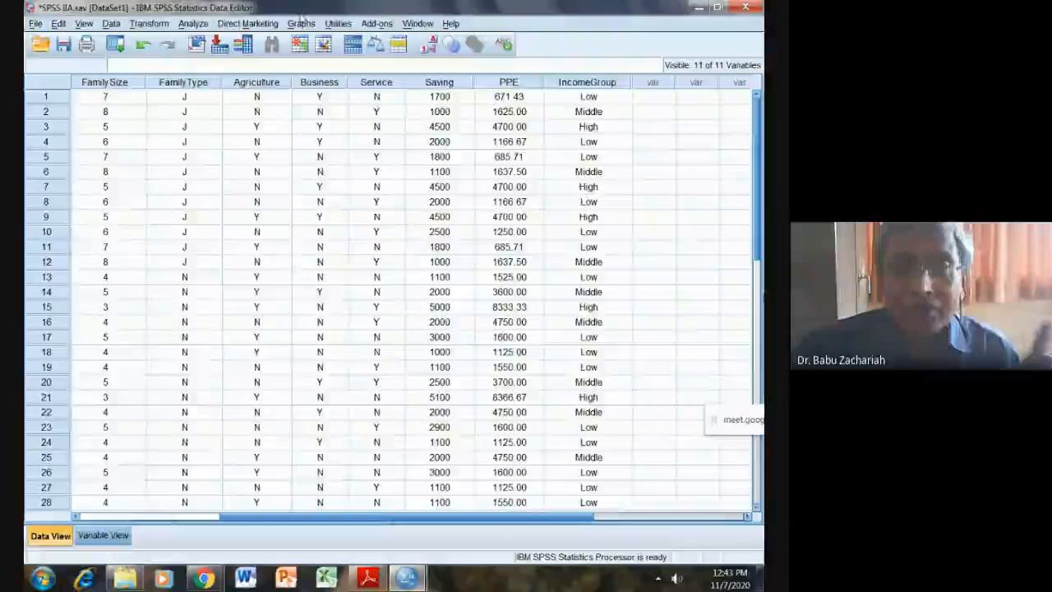
Step: Start a simple bar chart in the Chart Builder and dismiss its element properties
click(301, 23)
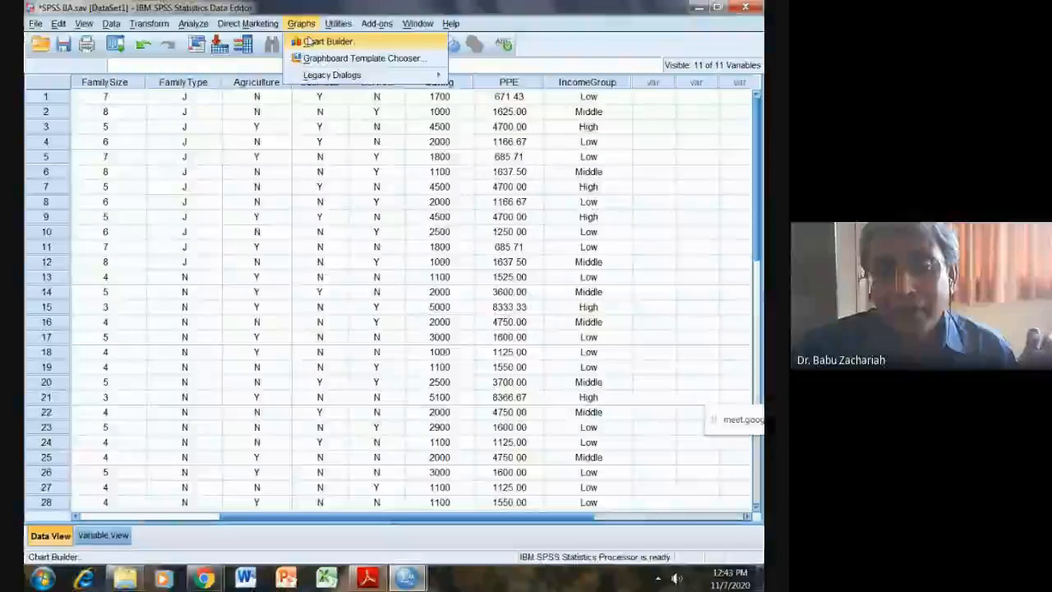
click(310, 41)
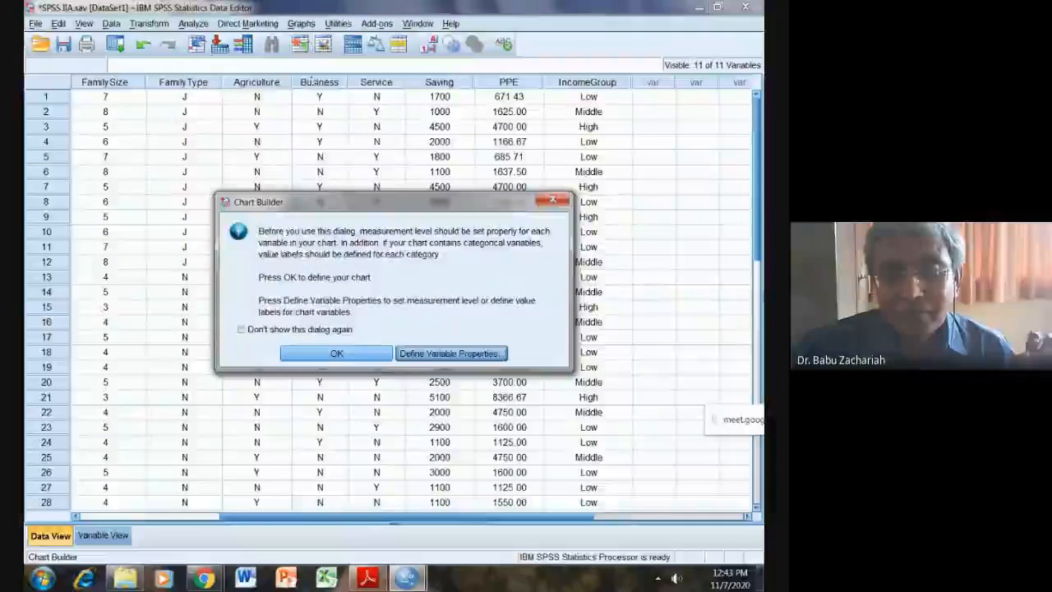
click(337, 355)
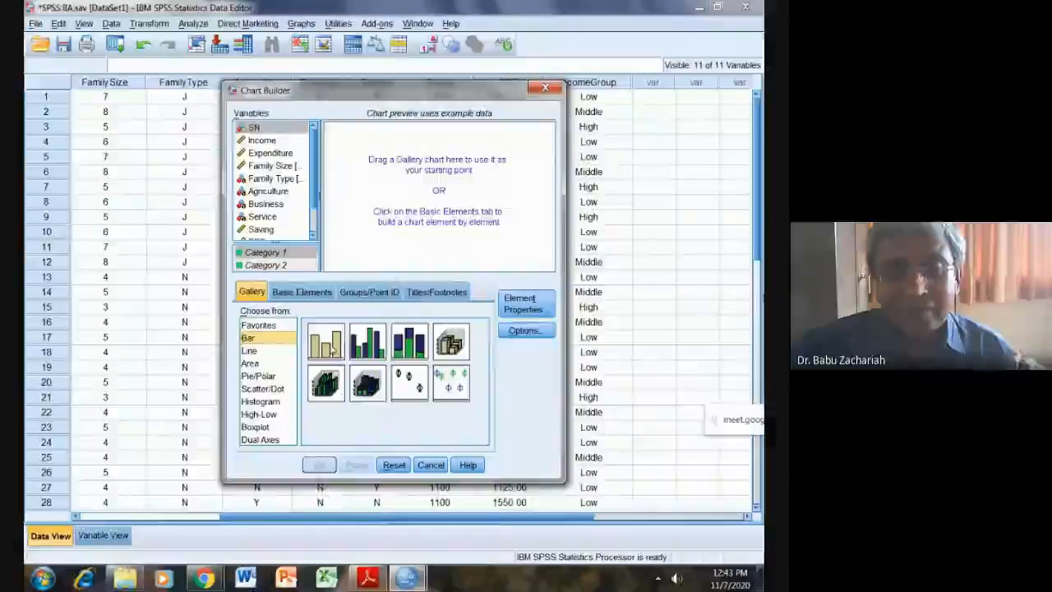
double_click(332, 350)
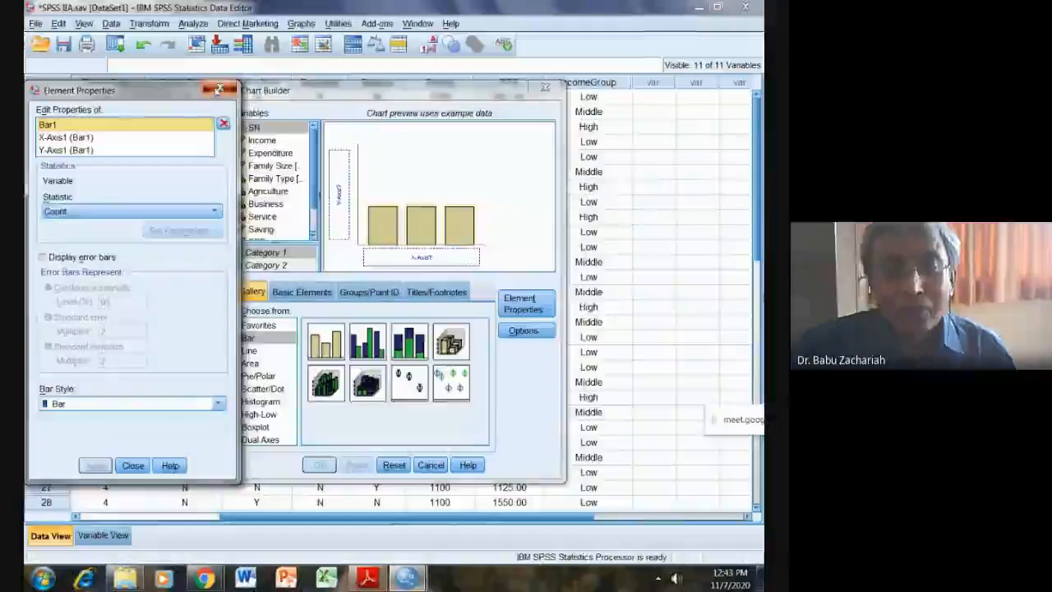
click(219, 89)
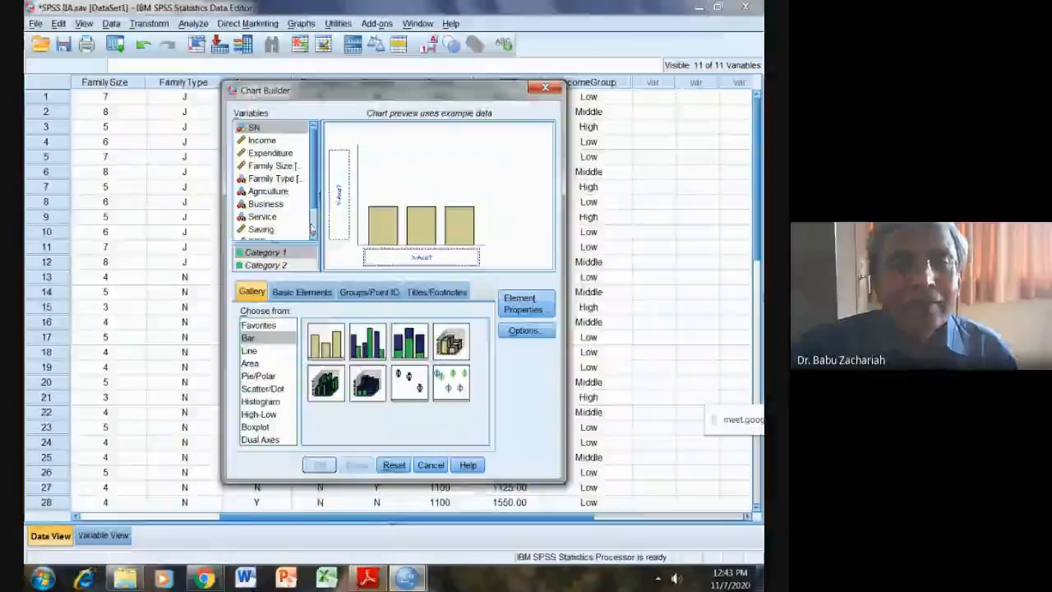
Step: Assign the $Profession response set to the bar chart's x-axis and generate the chart
scroll(313, 221, down, 1)
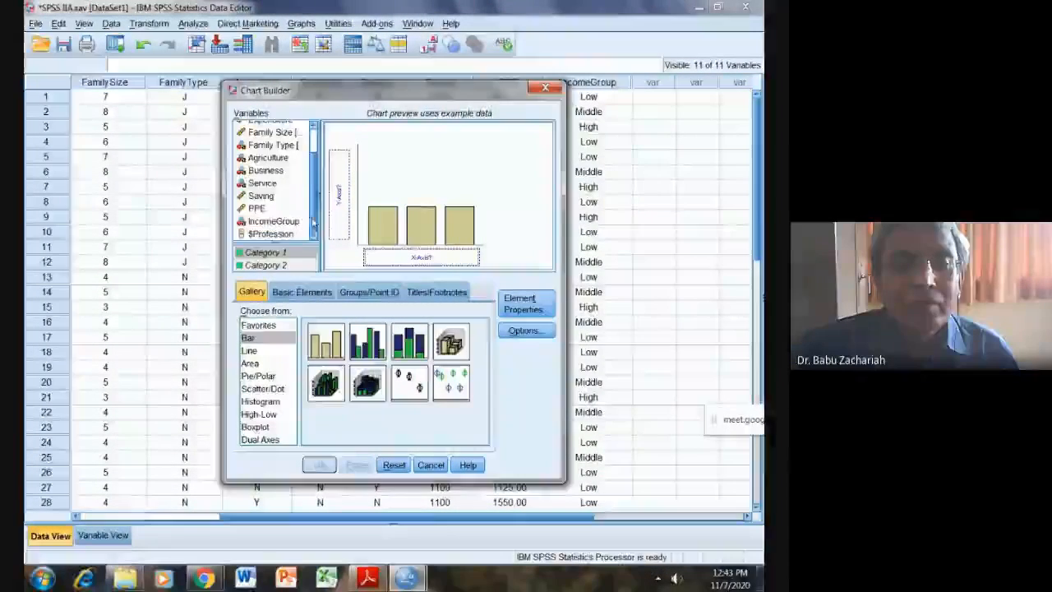
click(255, 235)
drag(255, 235, 382, 261)
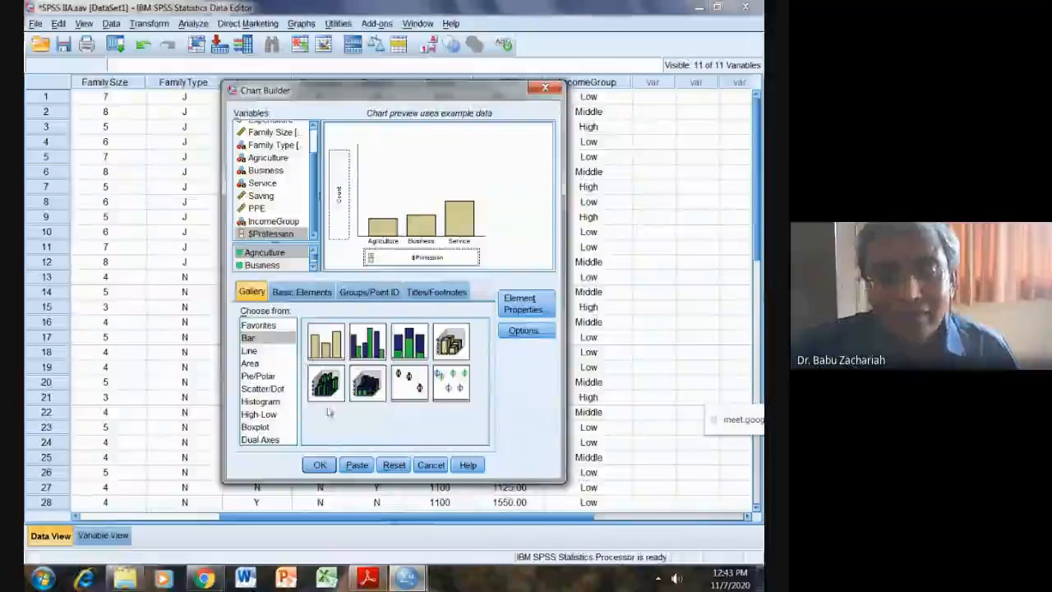
click(321, 465)
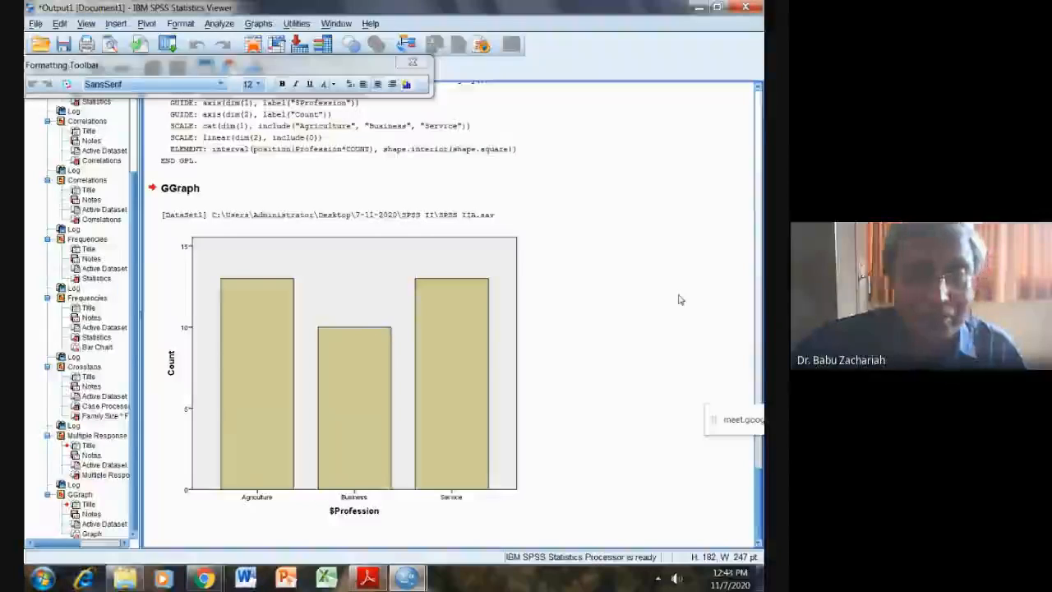
click(498, 387)
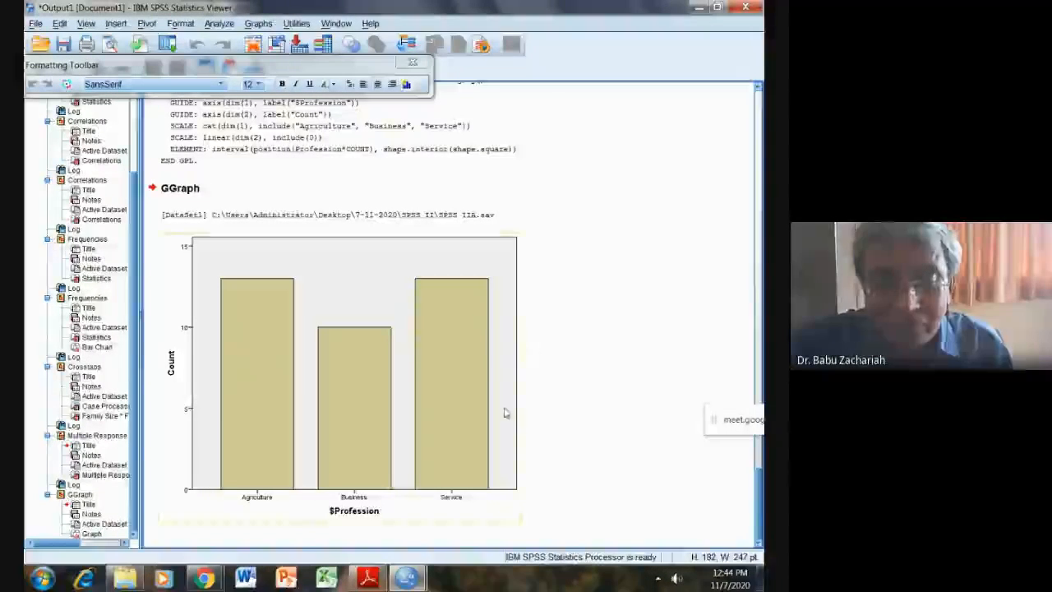
Step: Check the next task in SPSS IIA.pdf in Adobe Reader and return to the SPSS data set
key(alt+Tab)
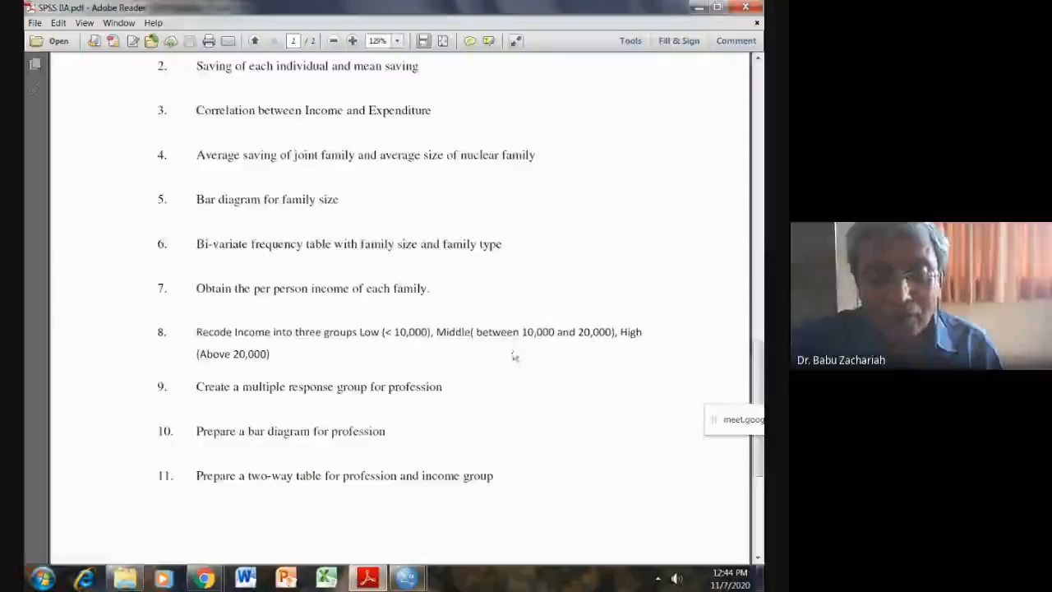
mouse_move(406, 578)
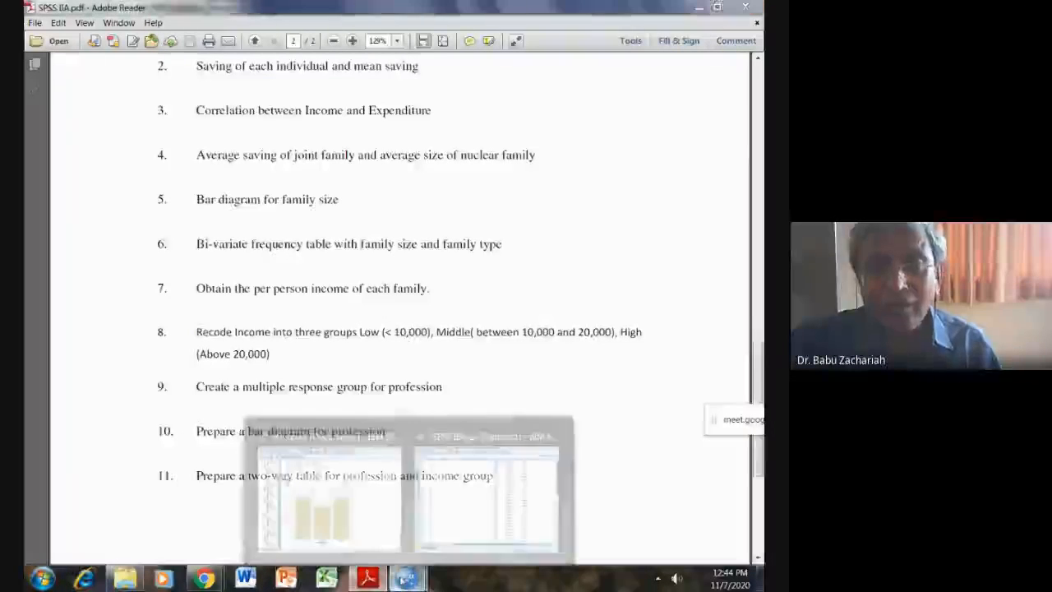
click(472, 497)
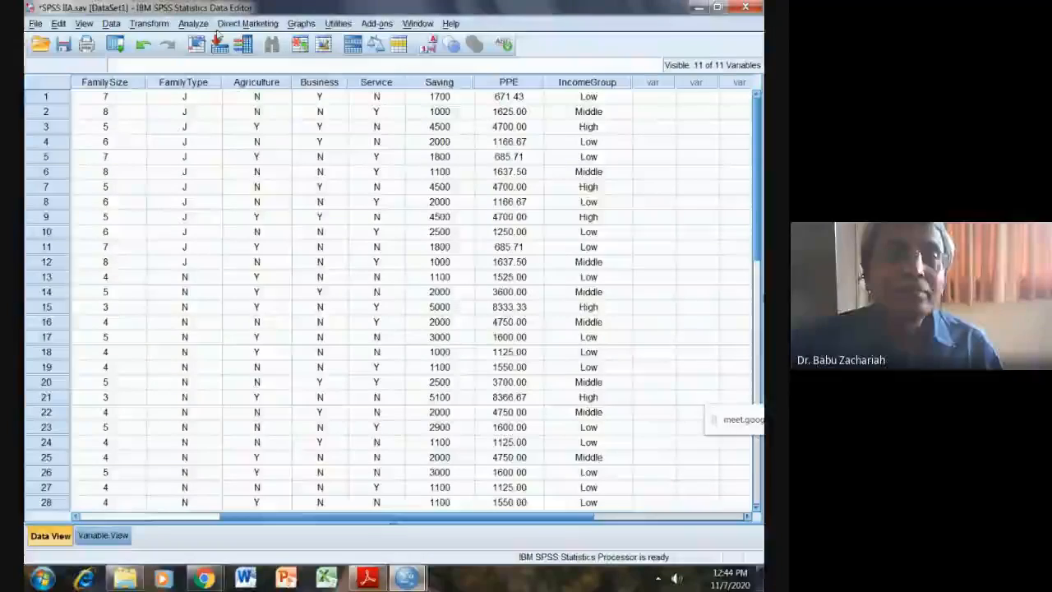
click(194, 24)
mouse_move(294, 56)
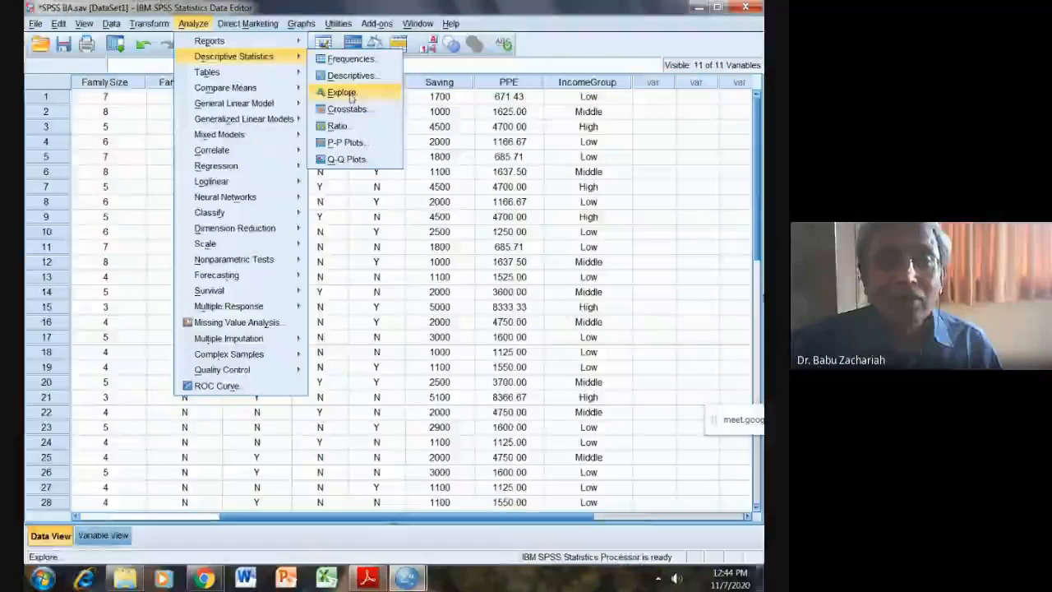
click(348, 110)
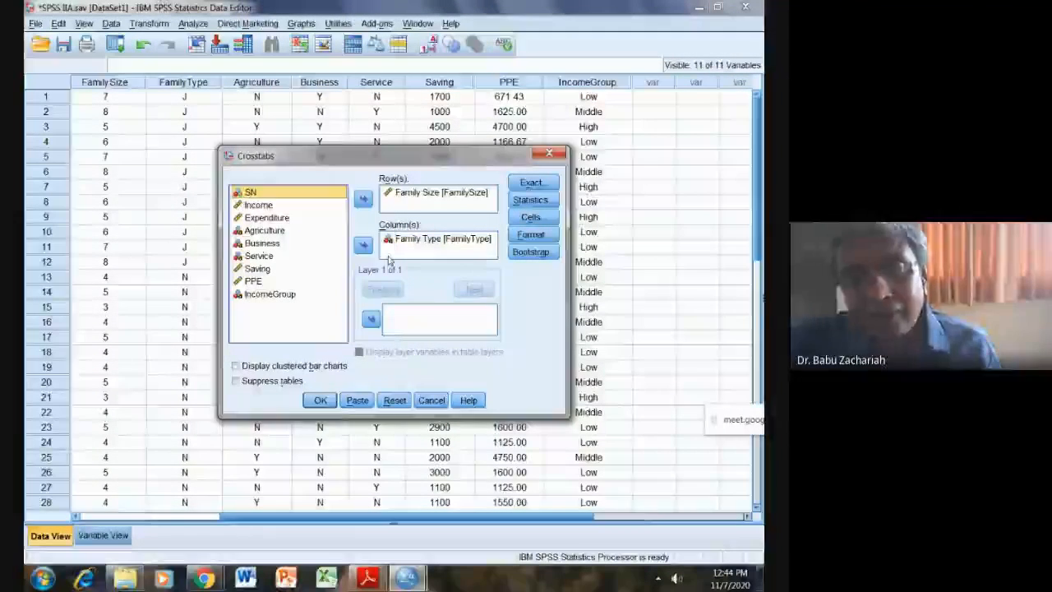
click(549, 154)
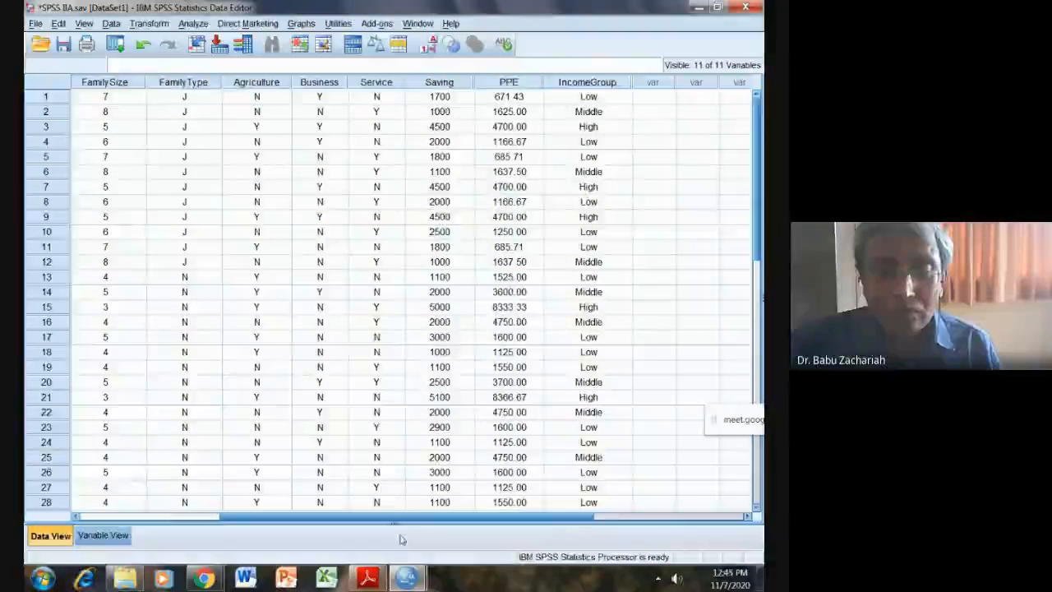
Step: Reread the profession and income group table task in SPSS IIA.pdf in Adobe Reader, and switch back to the SPSS data set
click(374, 581)
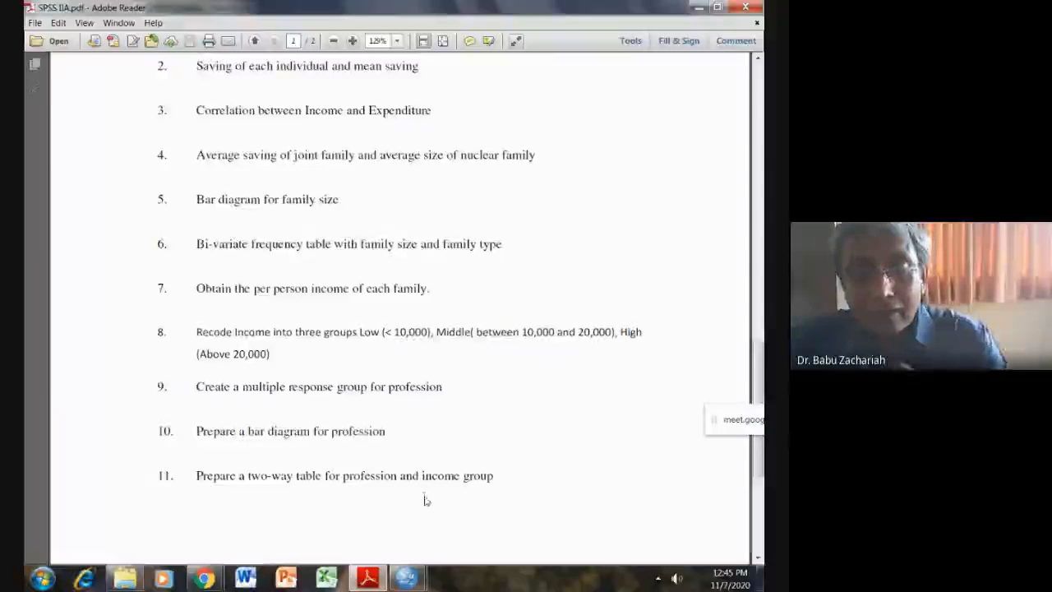
mouse_move(372, 582)
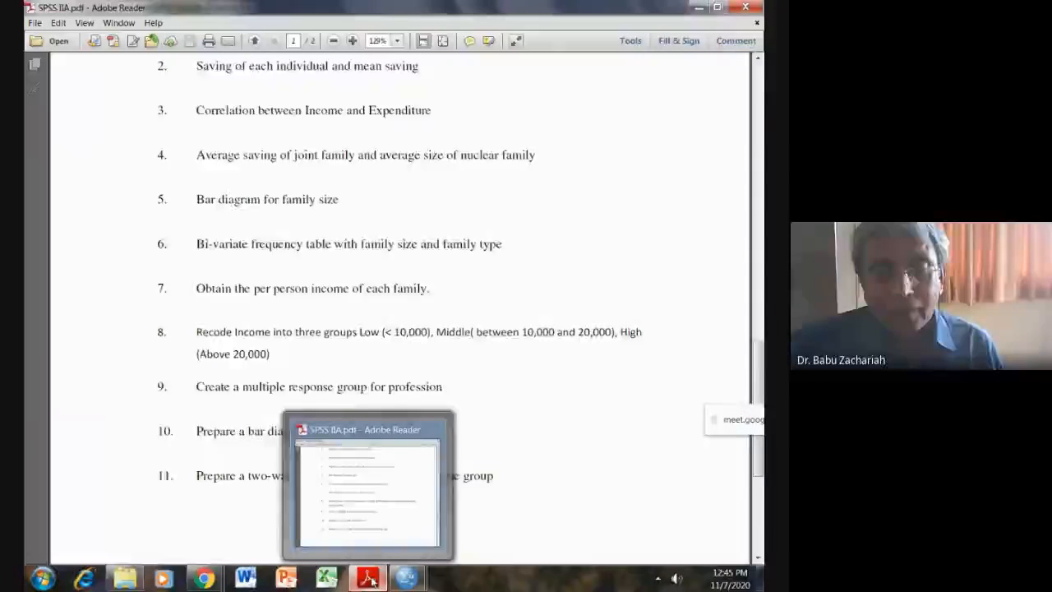
mouse_move(409, 581)
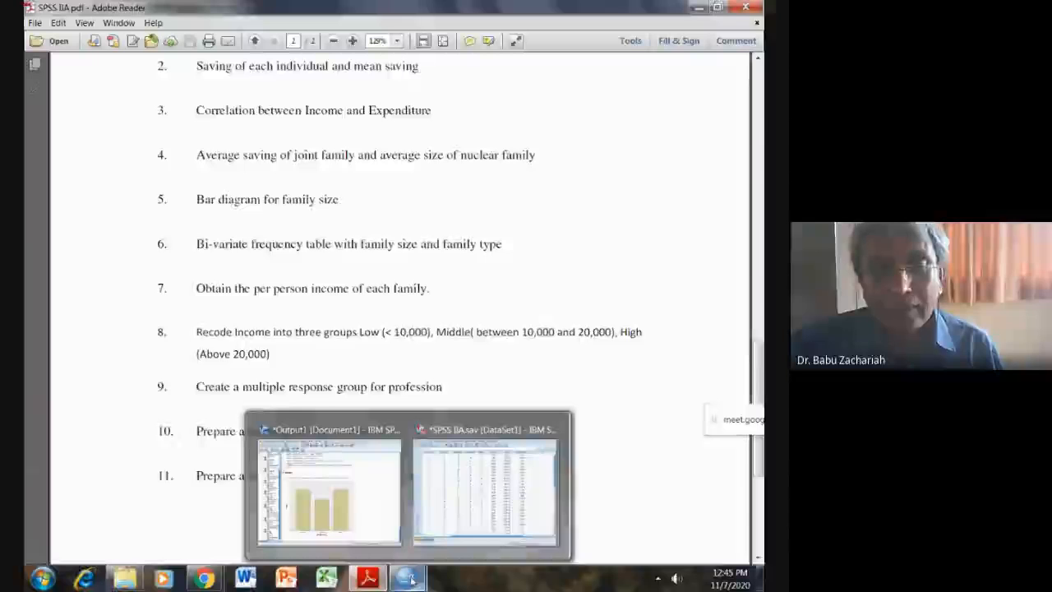
click(485, 491)
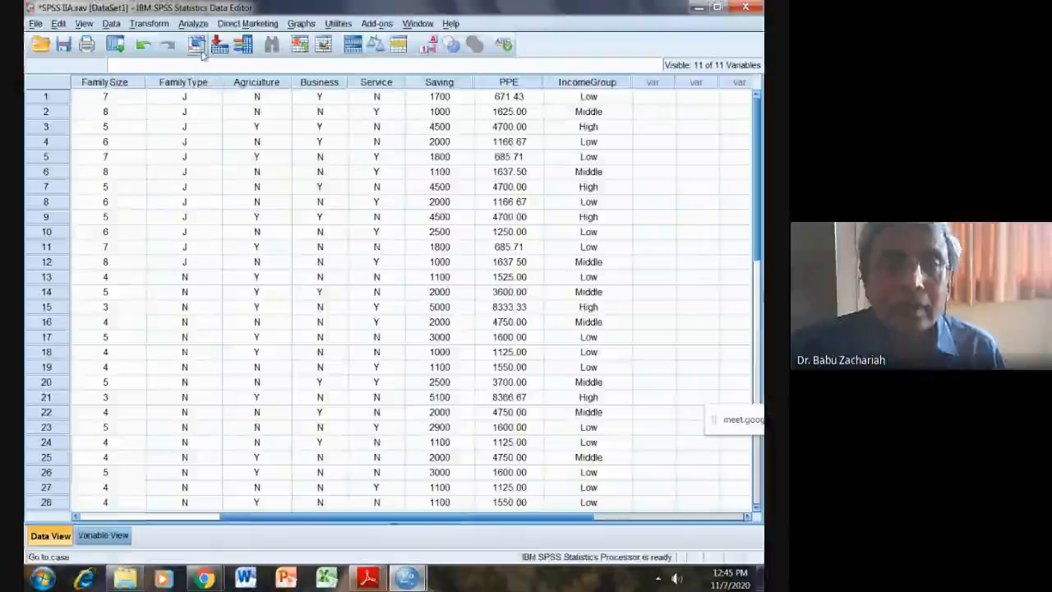
Step: Generate a custom table with $Profession in the rows and IncomeGroup in the columns, and switch to SPSS IIA.pdf in Adobe Reader
click(194, 24)
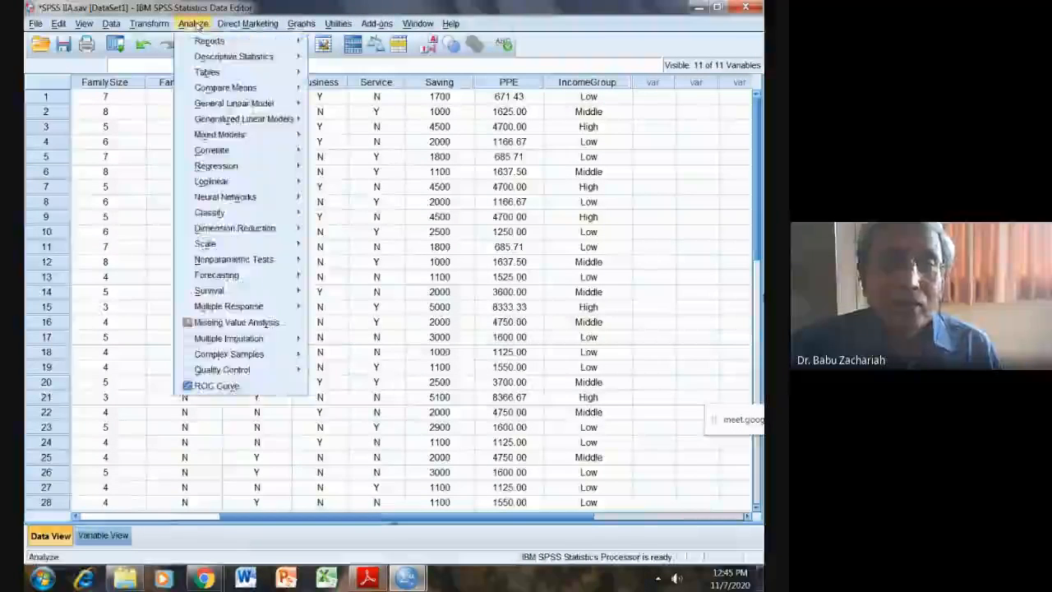
mouse_move(199, 73)
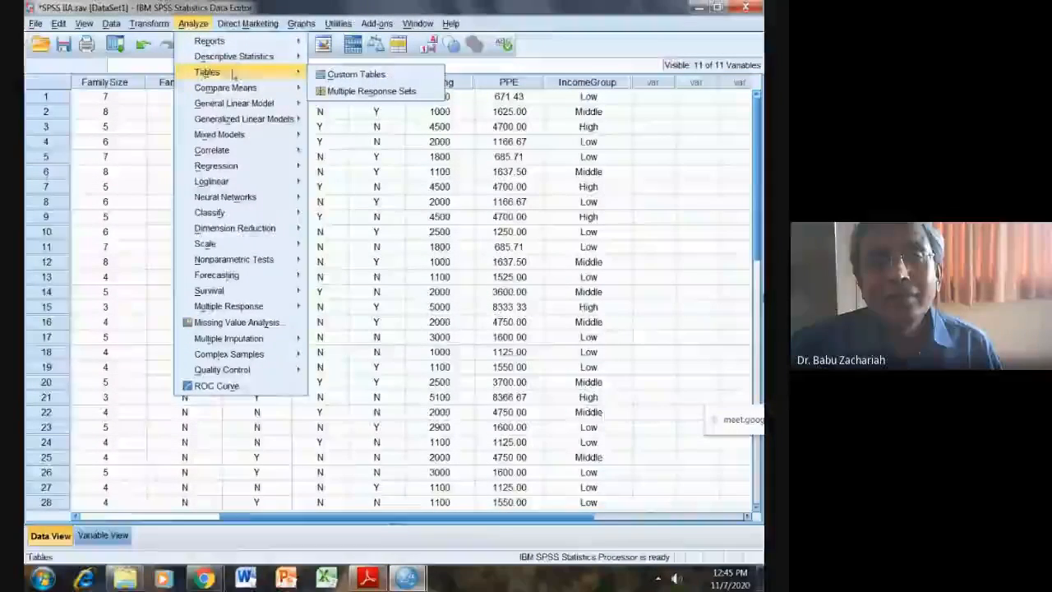
click(328, 74)
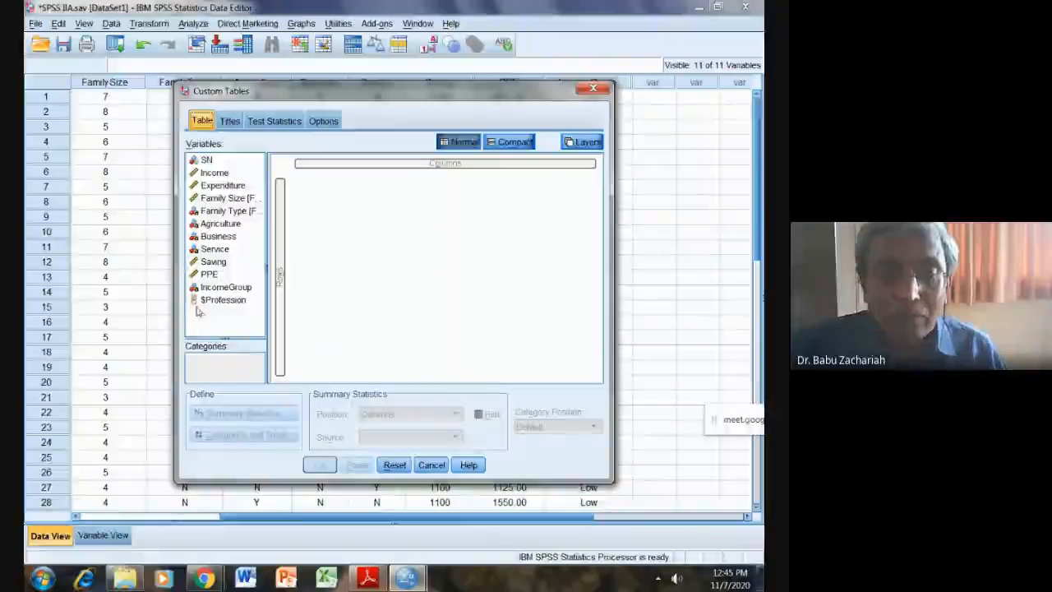
drag(208, 303, 281, 297)
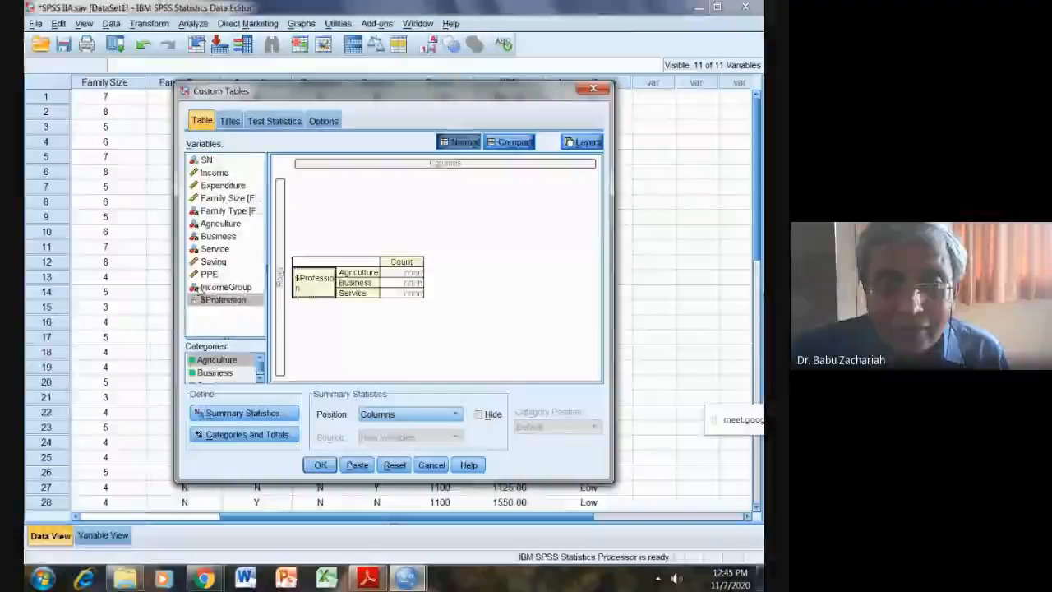
drag(212, 287, 363, 170)
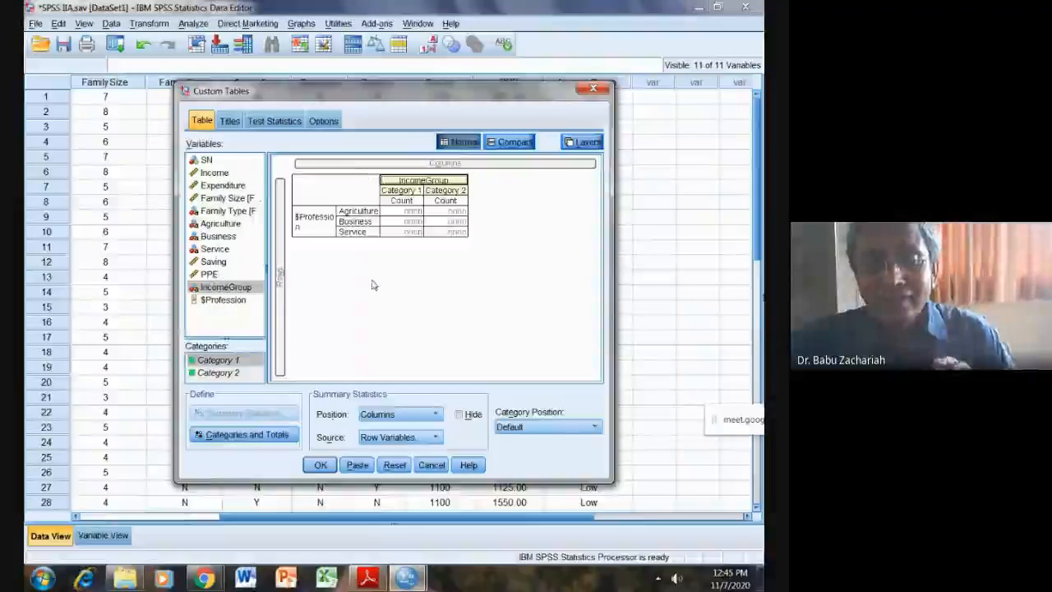
click(319, 465)
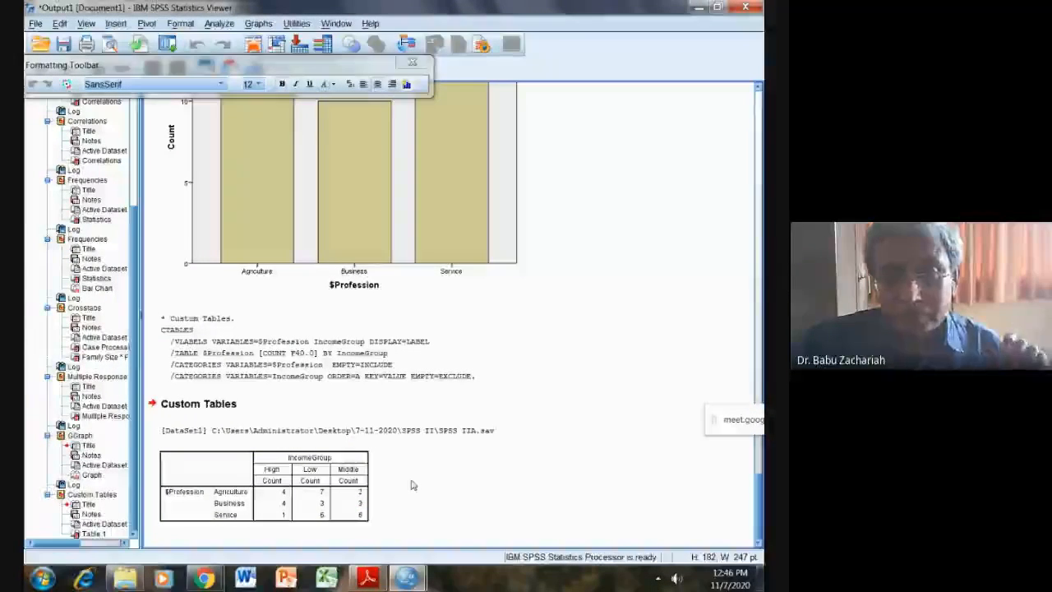
click(368, 578)
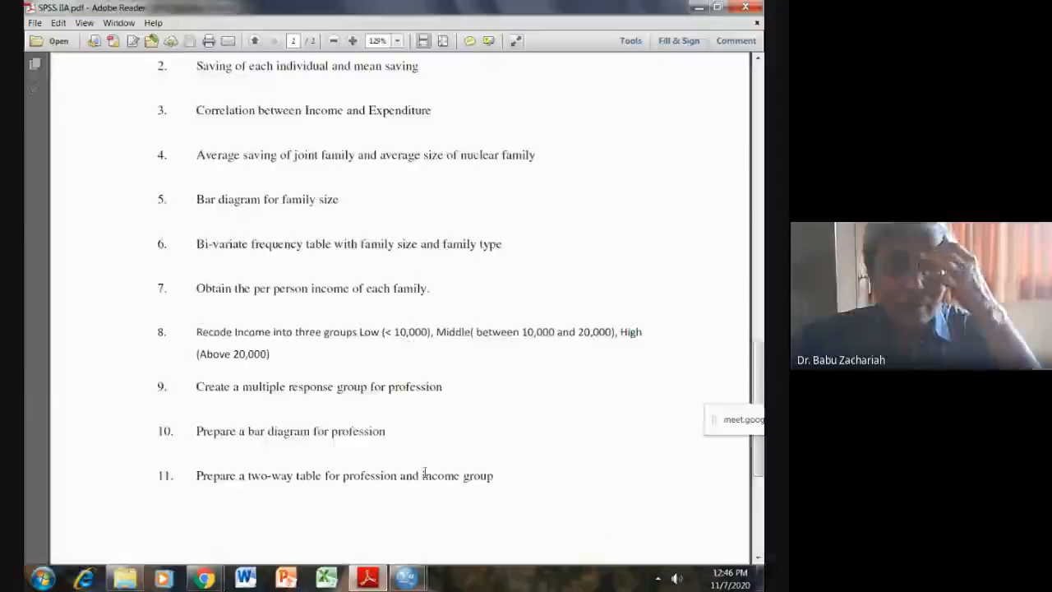